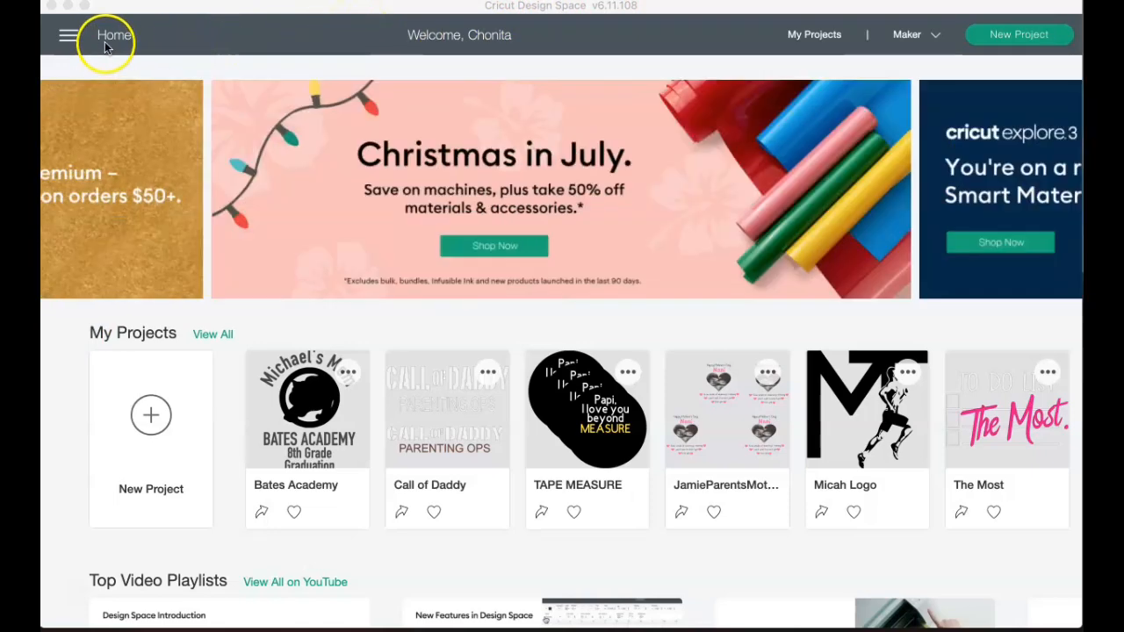
Open the Design Space settings and review the available interface languages.
{"action": "left_click", "coordinate": [69, 36]}
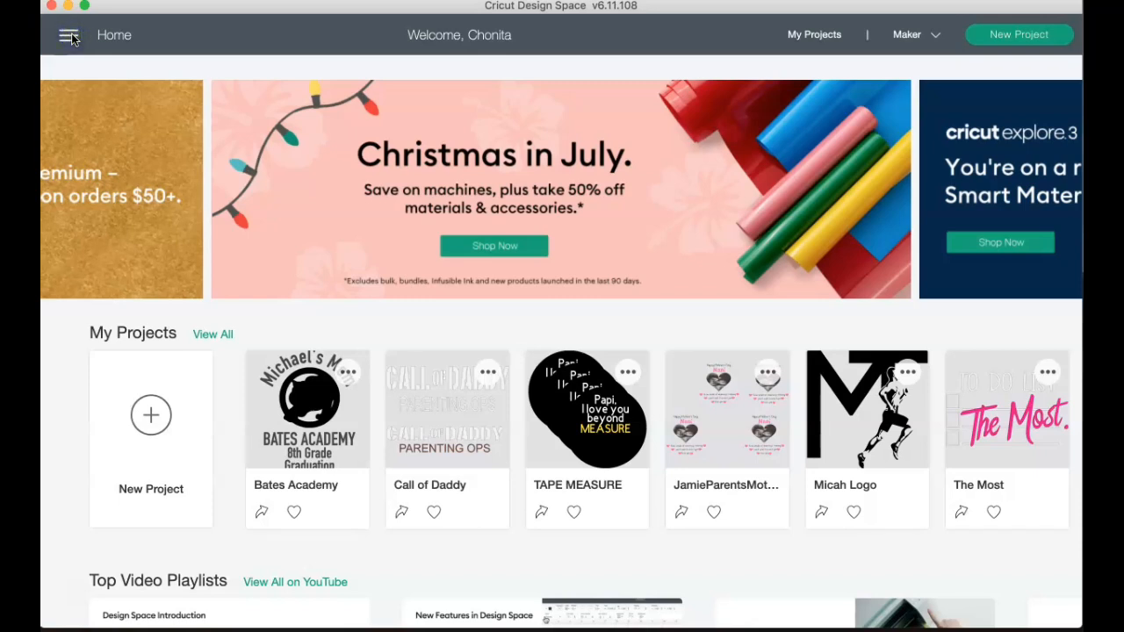
{"action": "left_click", "coordinate": [72, 39]}
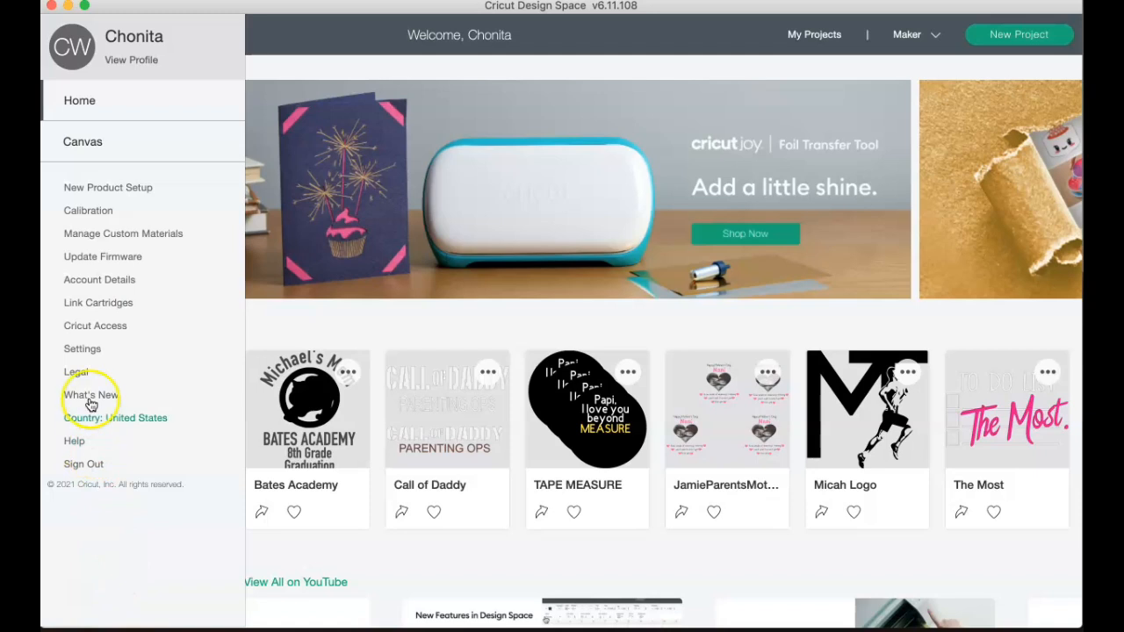
{"action": "left_click", "coordinate": [85, 349]}
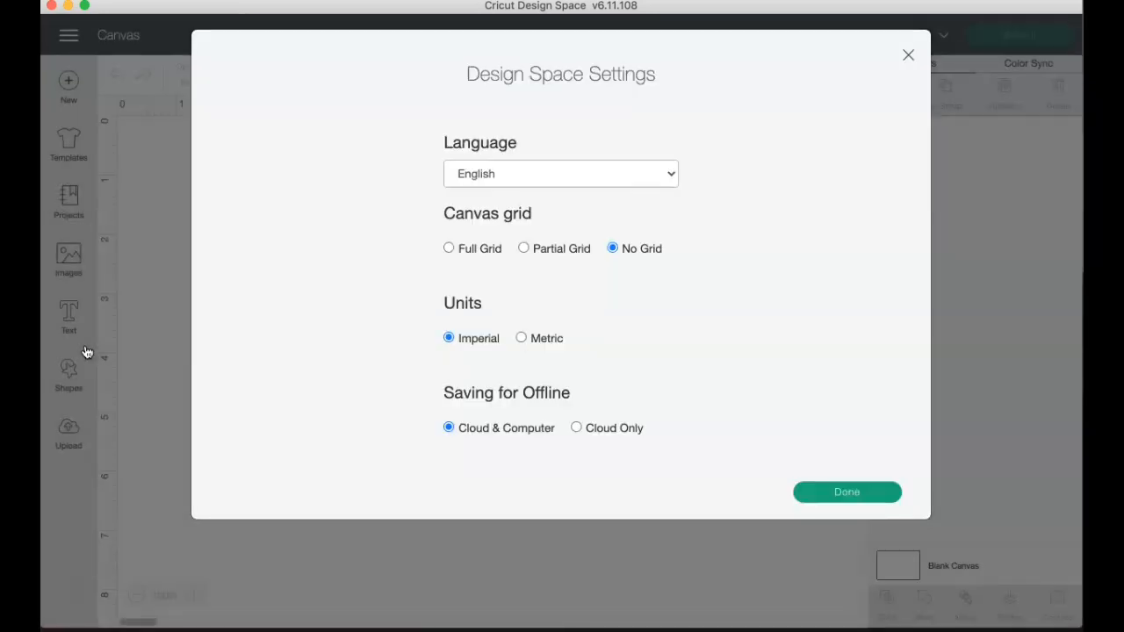
{"action": "left_click", "coordinate": [674, 173]}
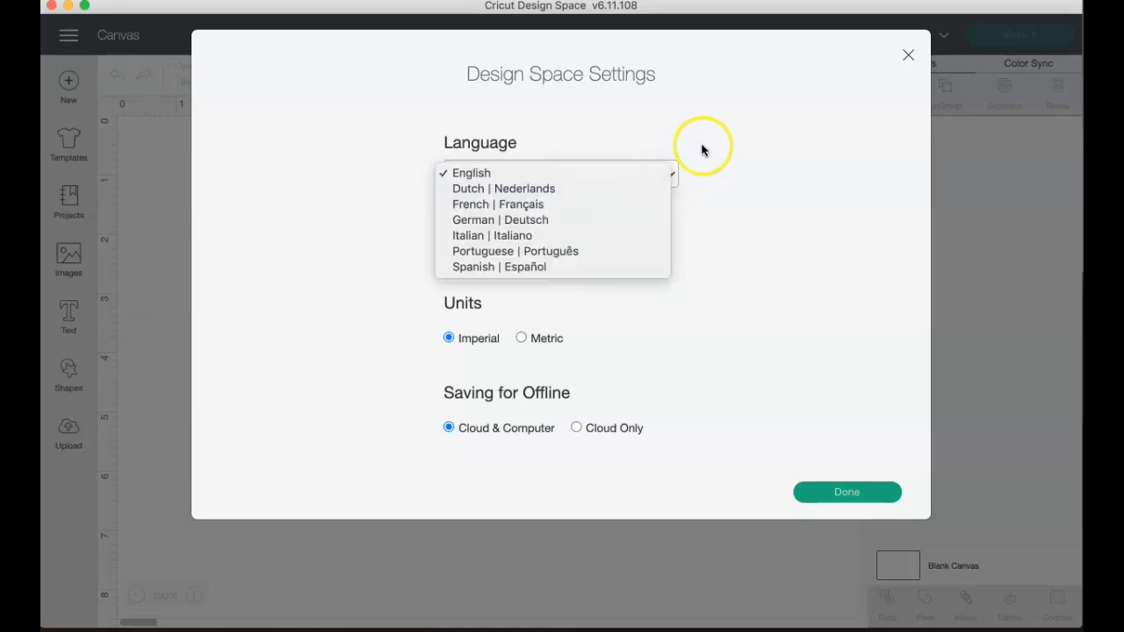
{"action": "left_click", "coordinate": [701, 146]}
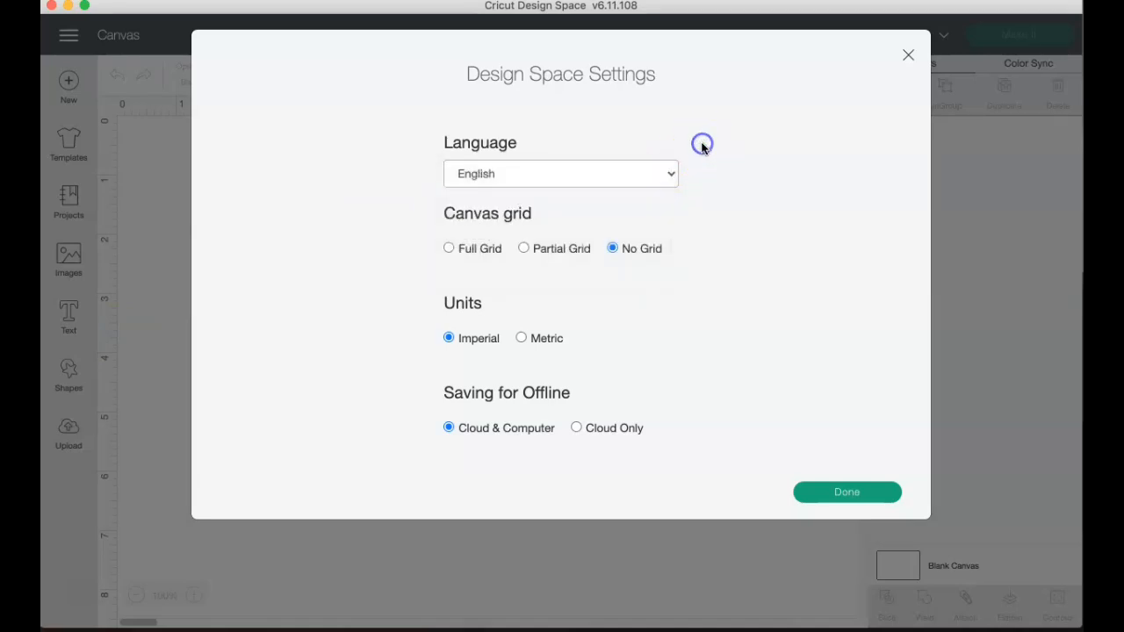
Compare the canvas grid options, choose Full Grid and apply the settings.
{"action": "left_click", "coordinate": [448, 249]}
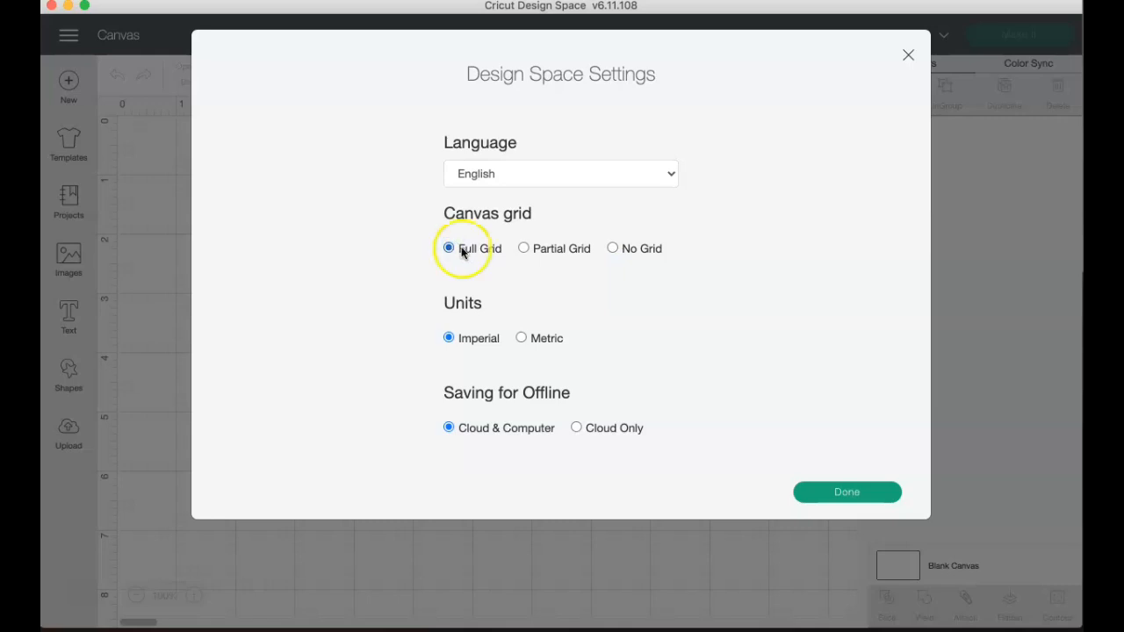
{"action": "left_click", "coordinate": [523, 249]}
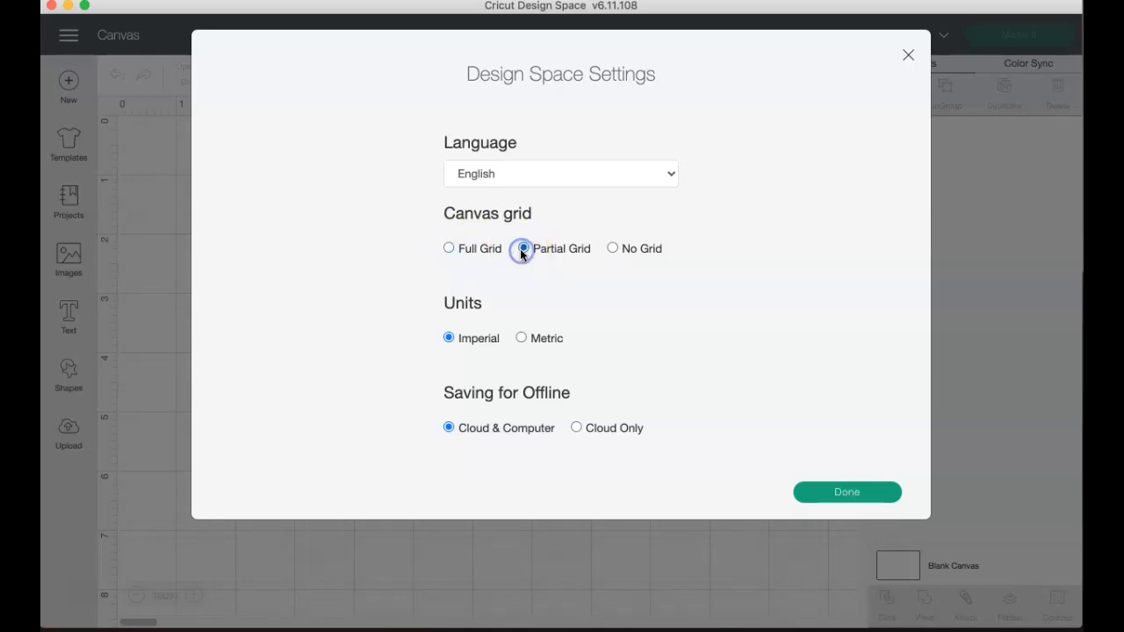
{"action": "left_click", "coordinate": [612, 249]}
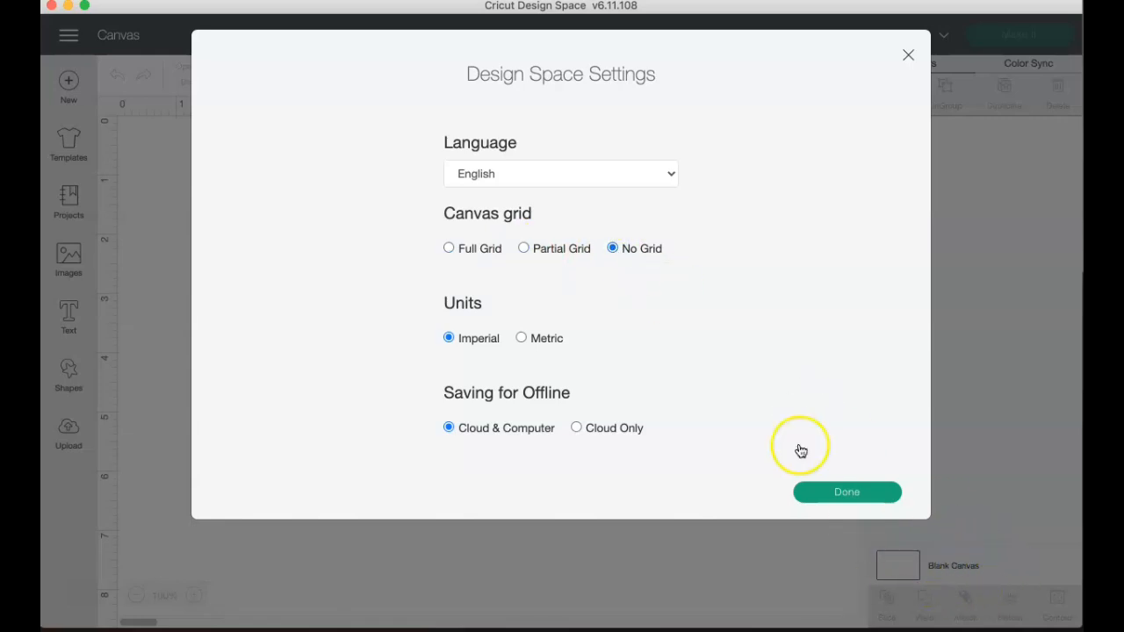
{"action": "left_click", "coordinate": [449, 249]}
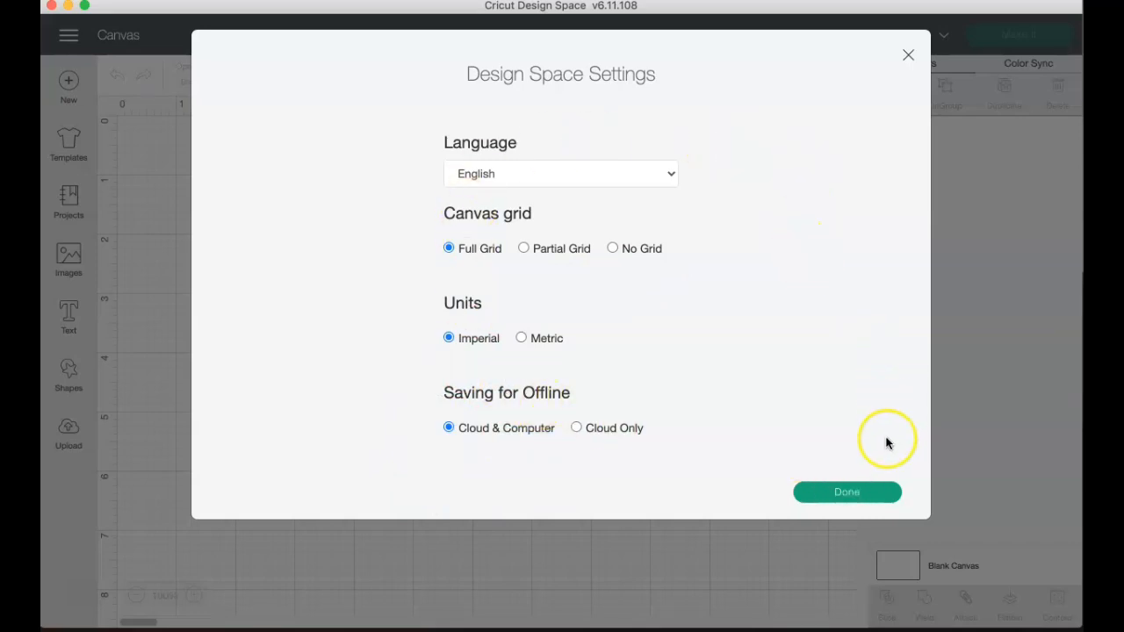
{"action": "left_click", "coordinate": [869, 494]}
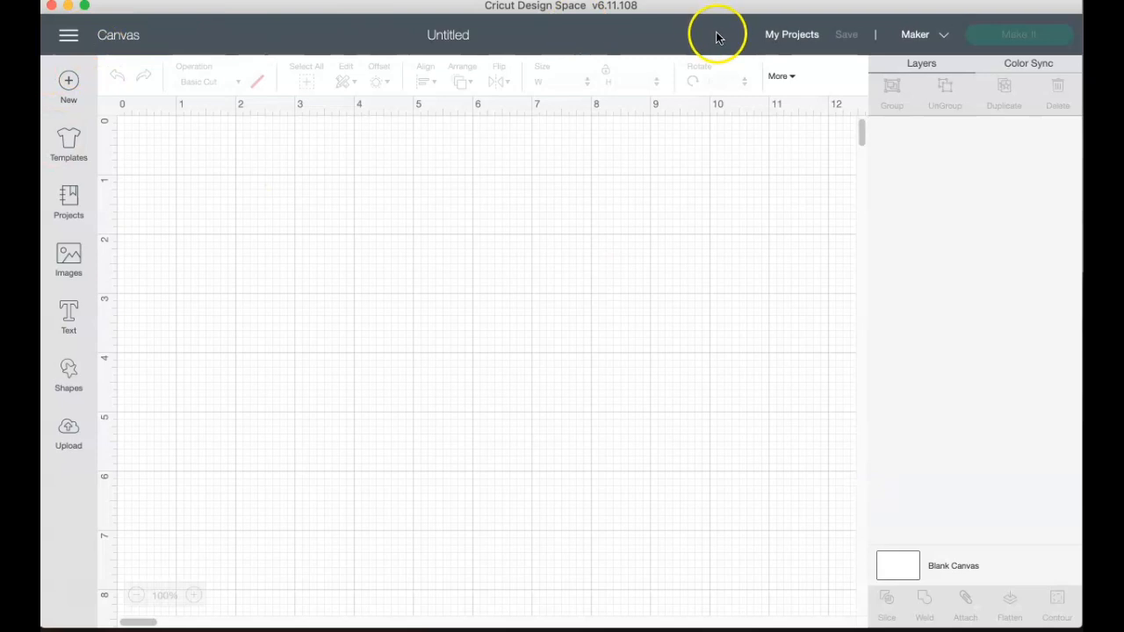
Return to the home page and view the list of selectable Cricut machines.
{"action": "left_click", "coordinate": [68, 35]}
{"action": "left_click", "coordinate": [92, 102]}
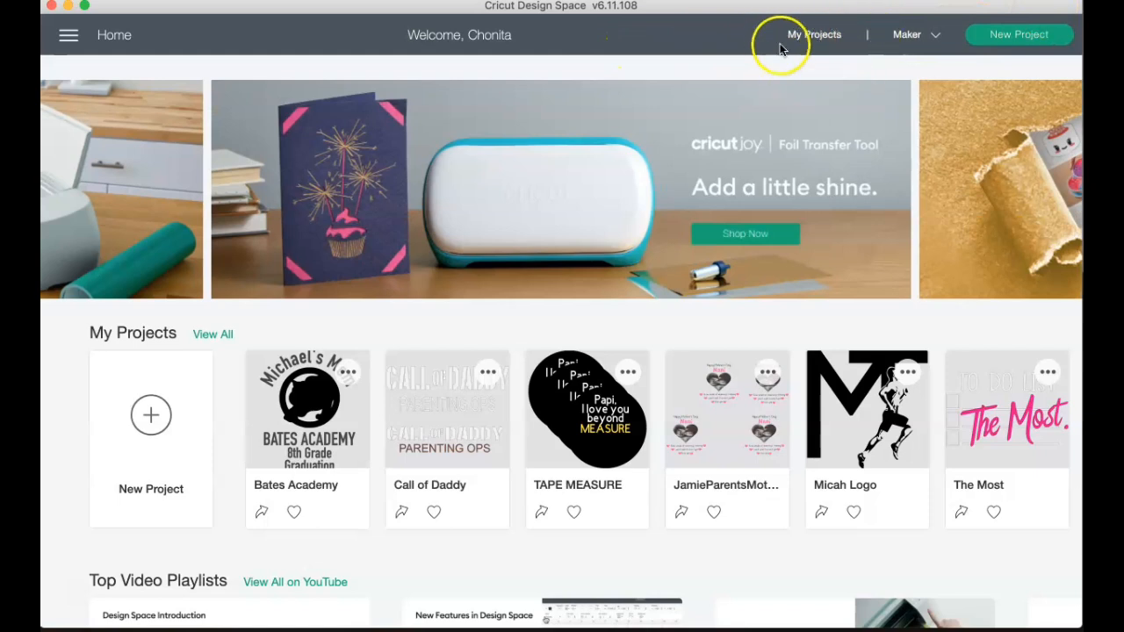
{"action": "left_click", "coordinate": [935, 36]}
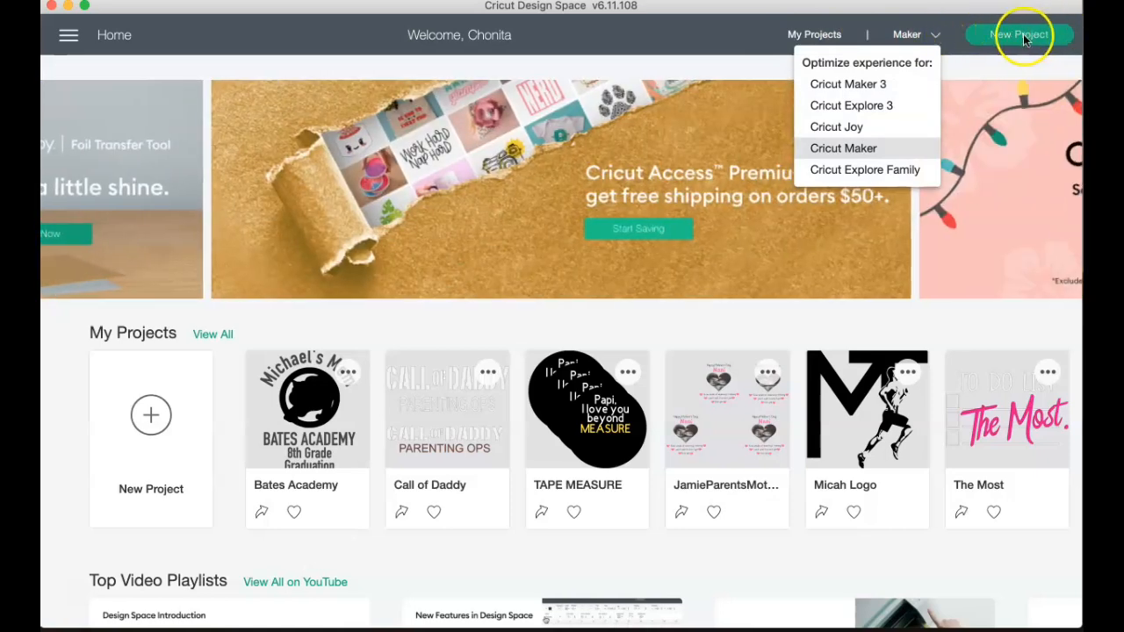
{"action": "left_click", "coordinate": [956, 43]}
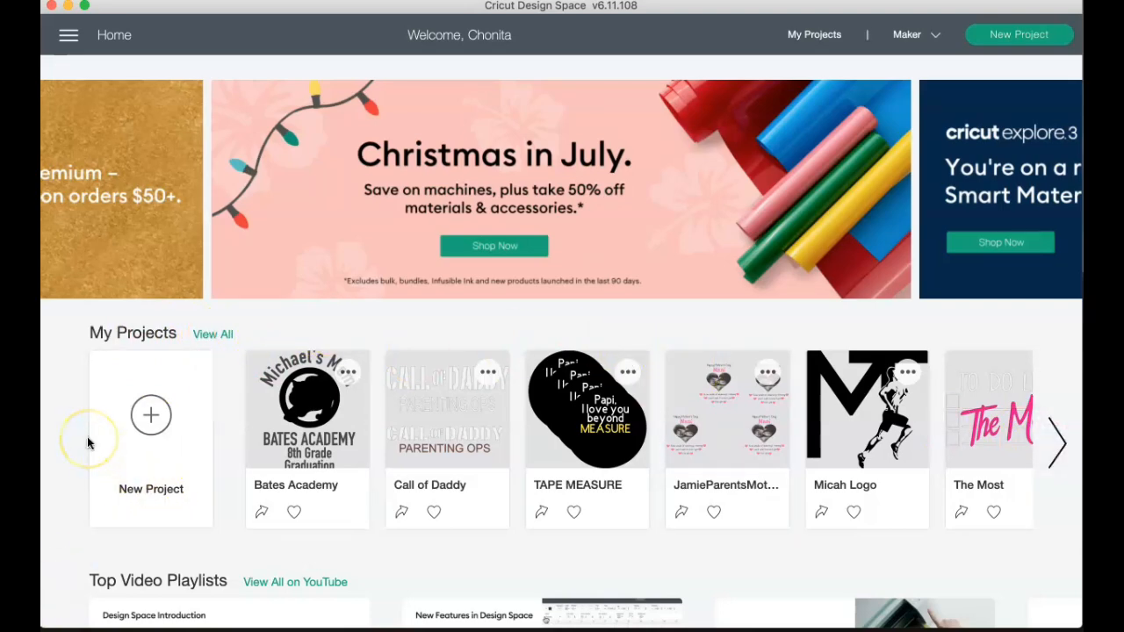
Browse through the Top Video Playlists on the home page and return to the first playlists.
{"action": "scroll", "coordinate": [87, 437], "scroll_direction": "down", "scroll_amount": 5}
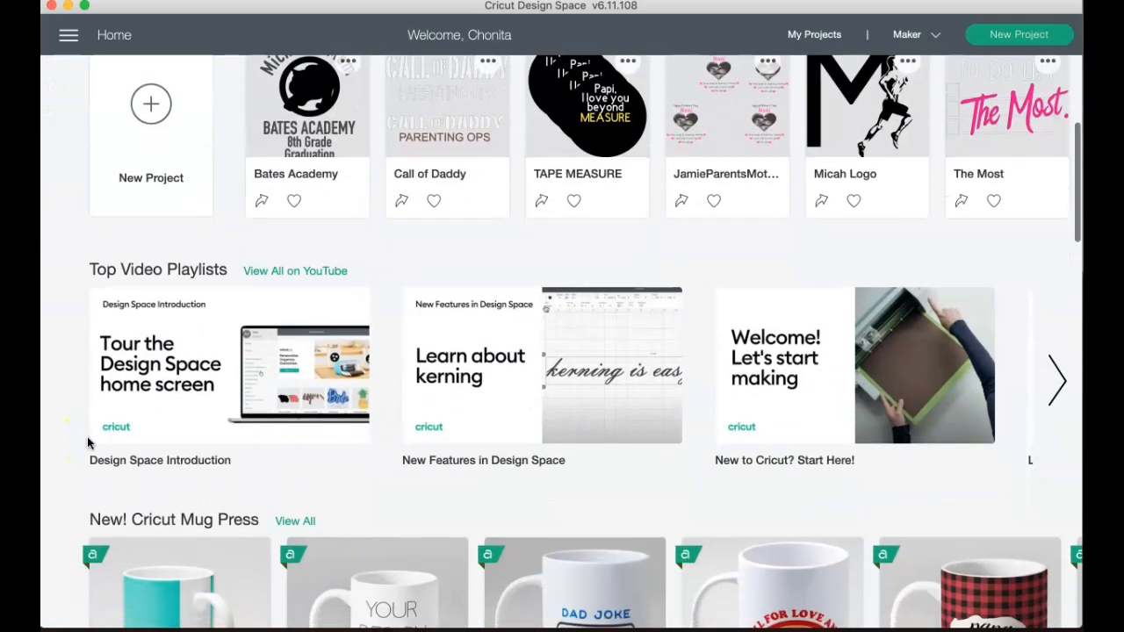
{"action": "scroll", "coordinate": [87, 436], "scroll_direction": "down", "scroll_amount": 2}
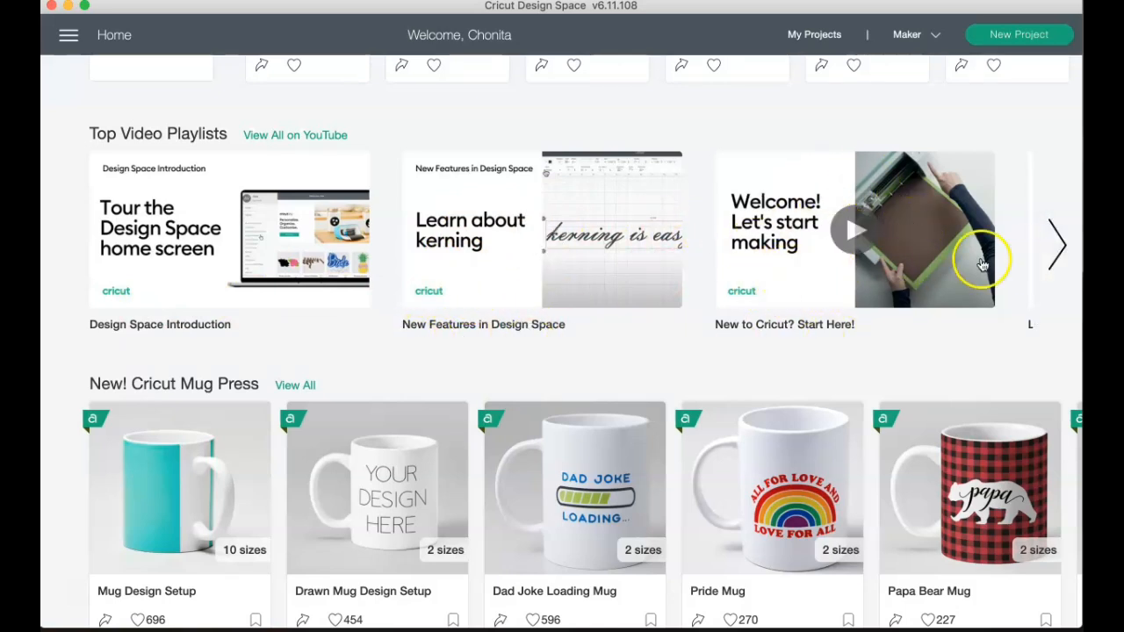
{"action": "left_click", "coordinate": [1057, 251]}
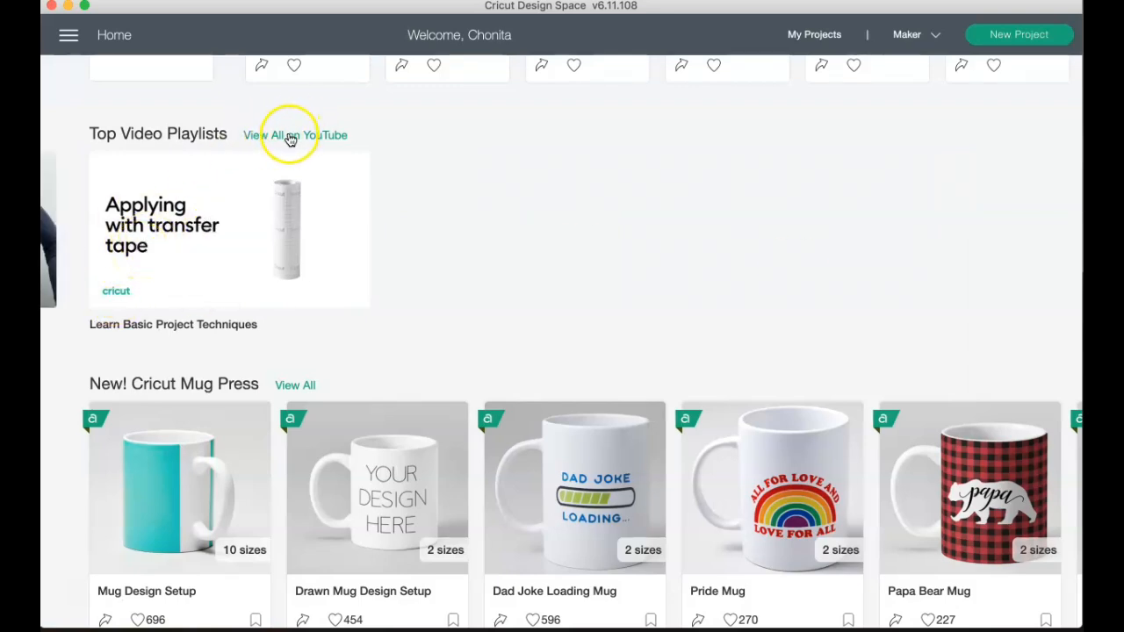
{"action": "left_click", "coordinate": [66, 234]}
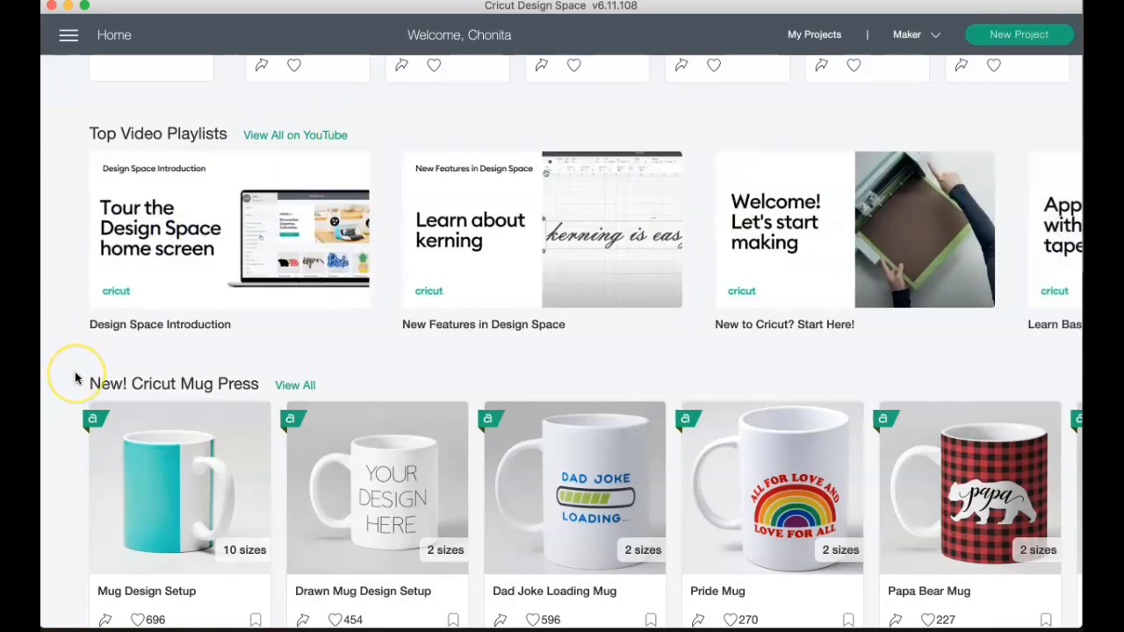
Look through the featured and community project categories down to My Ready-to-Make Projects, and return to the start of the home page.
{"action": "scroll", "coordinate": [75, 374], "scroll_direction": "down", "scroll_amount": 2}
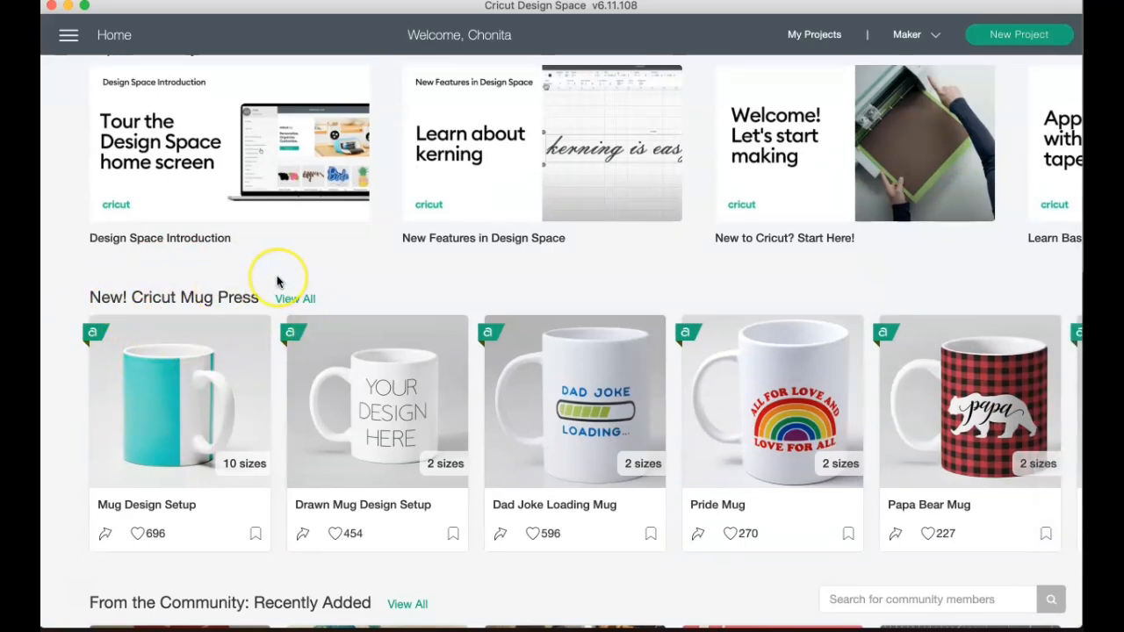
{"action": "scroll", "coordinate": [278, 283], "scroll_direction": "down", "scroll_amount": 2}
{"action": "scroll", "coordinate": [277, 282], "scroll_direction": "down", "scroll_amount": 7}
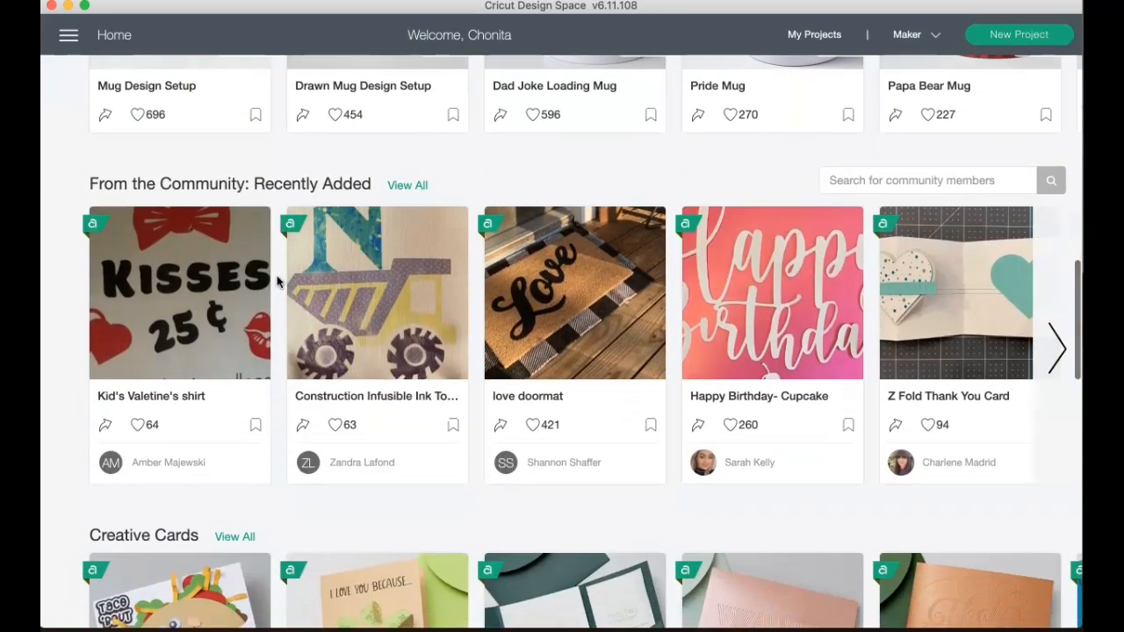
{"action": "scroll", "coordinate": [278, 281], "scroll_direction": "down", "scroll_amount": 7}
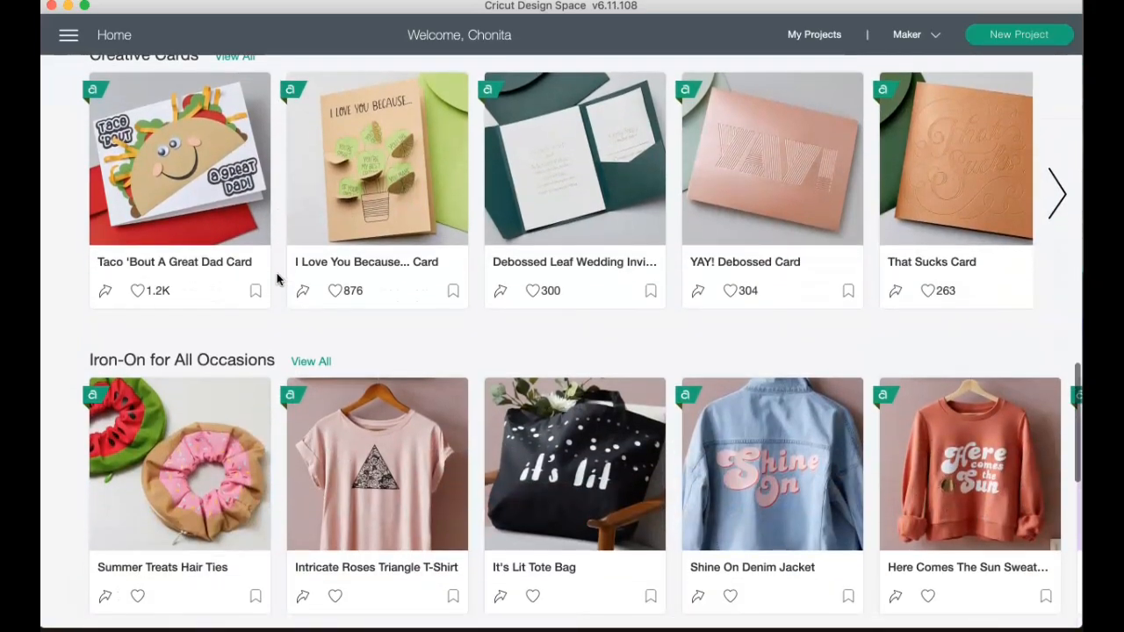
{"action": "scroll", "coordinate": [278, 279], "scroll_direction": "down", "scroll_amount": 5}
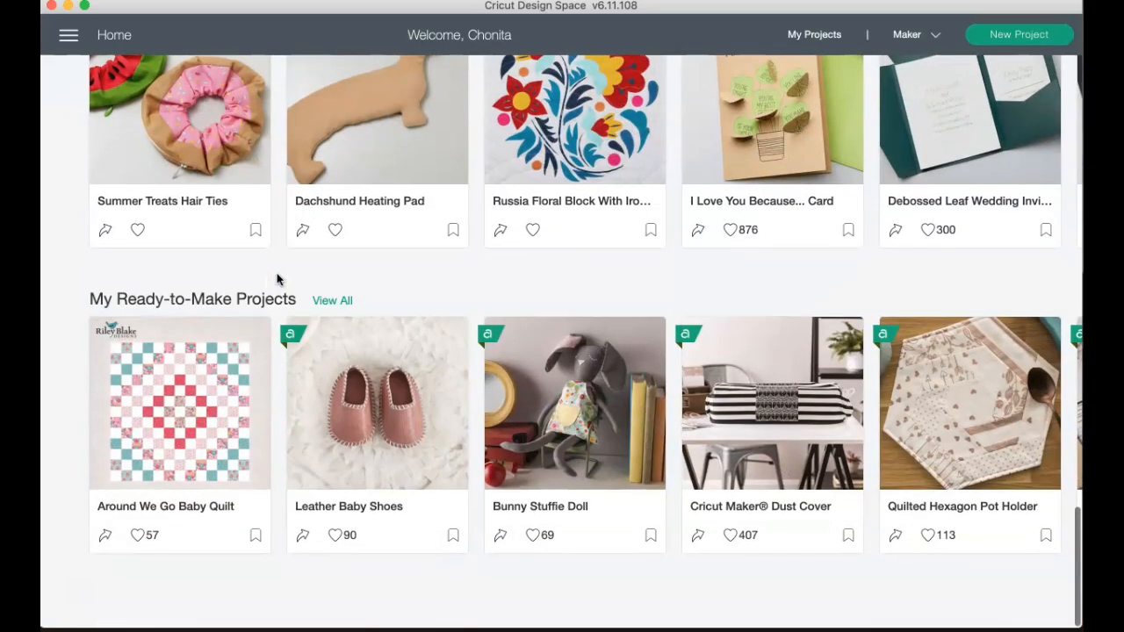
{"action": "scroll", "coordinate": [277, 279], "scroll_direction": "up", "scroll_amount": 20}
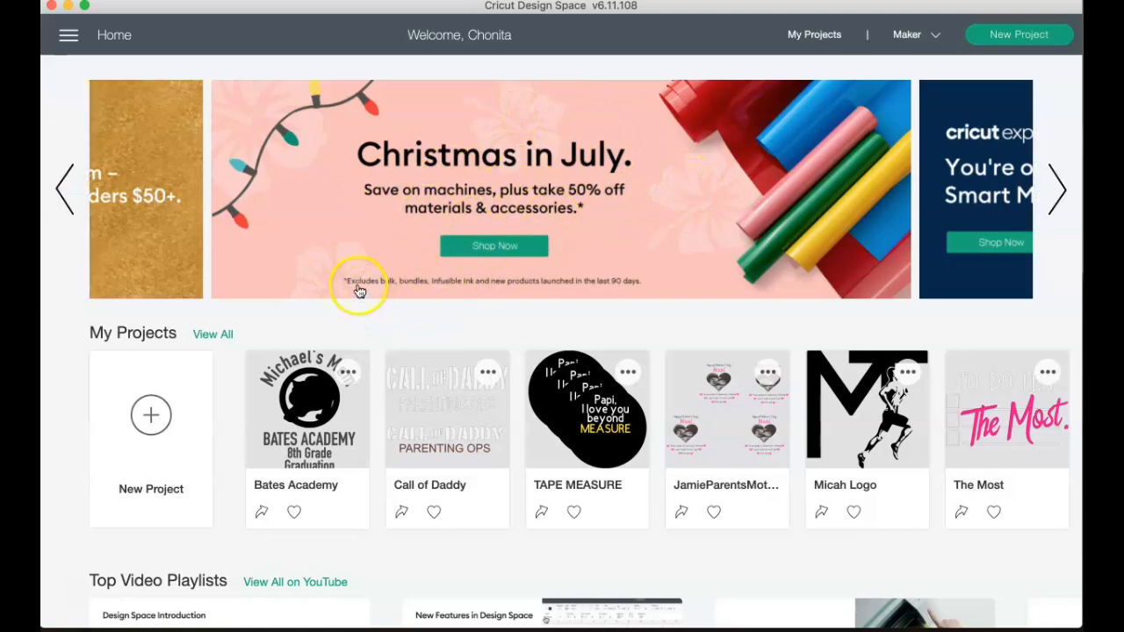
Cycle through all the promotional banners on the home page.
{"action": "left_click", "coordinate": [1053, 191]}
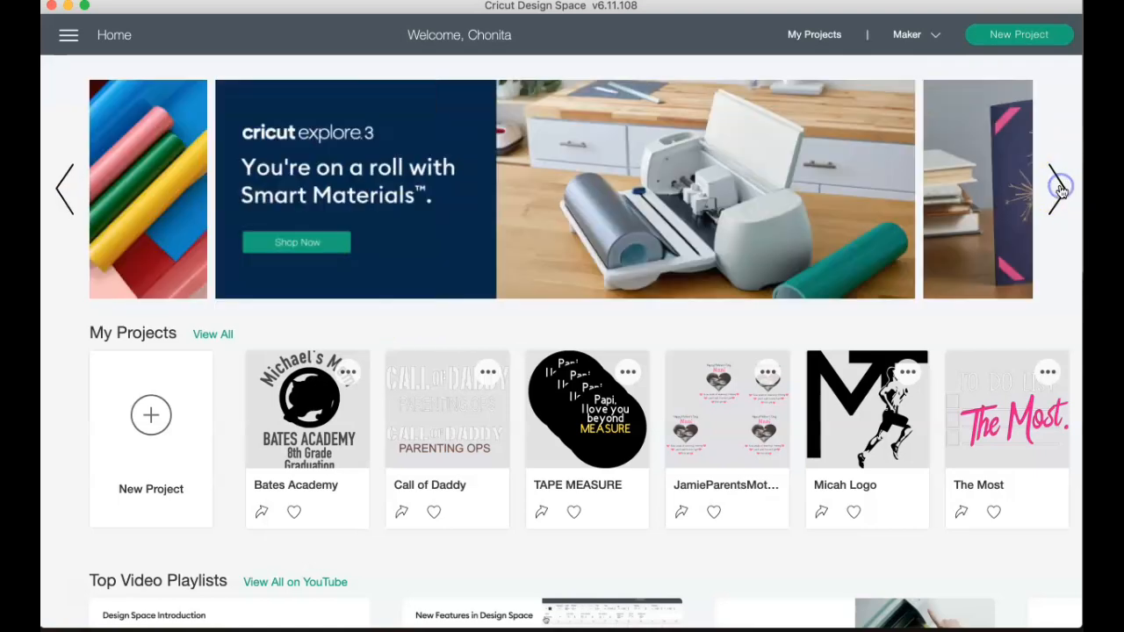
{"action": "left_click", "coordinate": [1058, 193]}
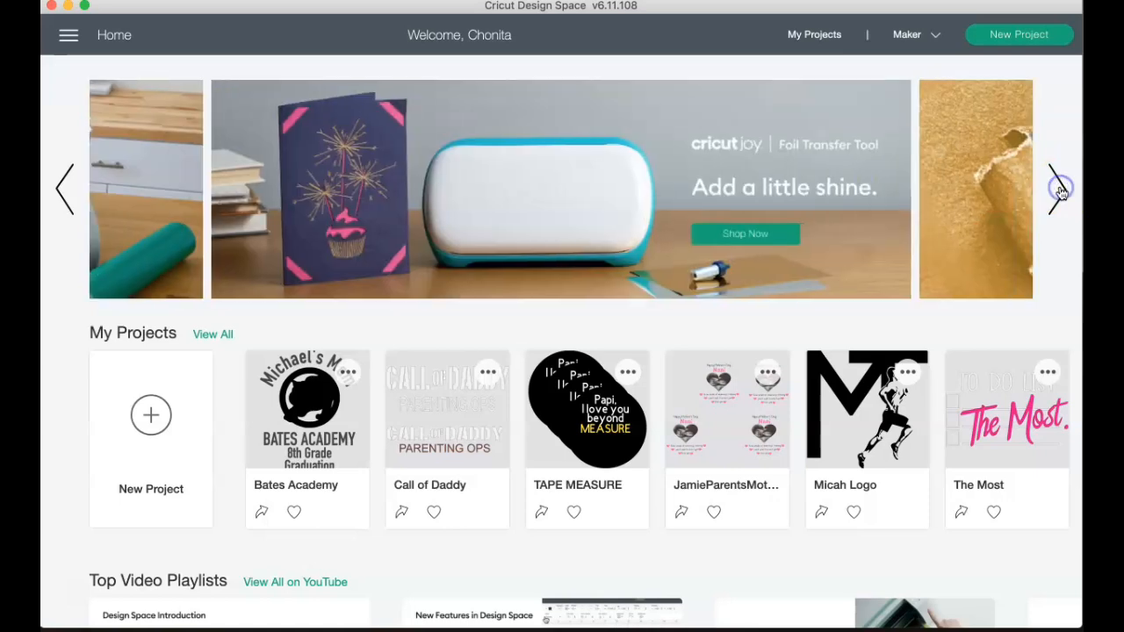
{"action": "left_click", "coordinate": [1058, 192]}
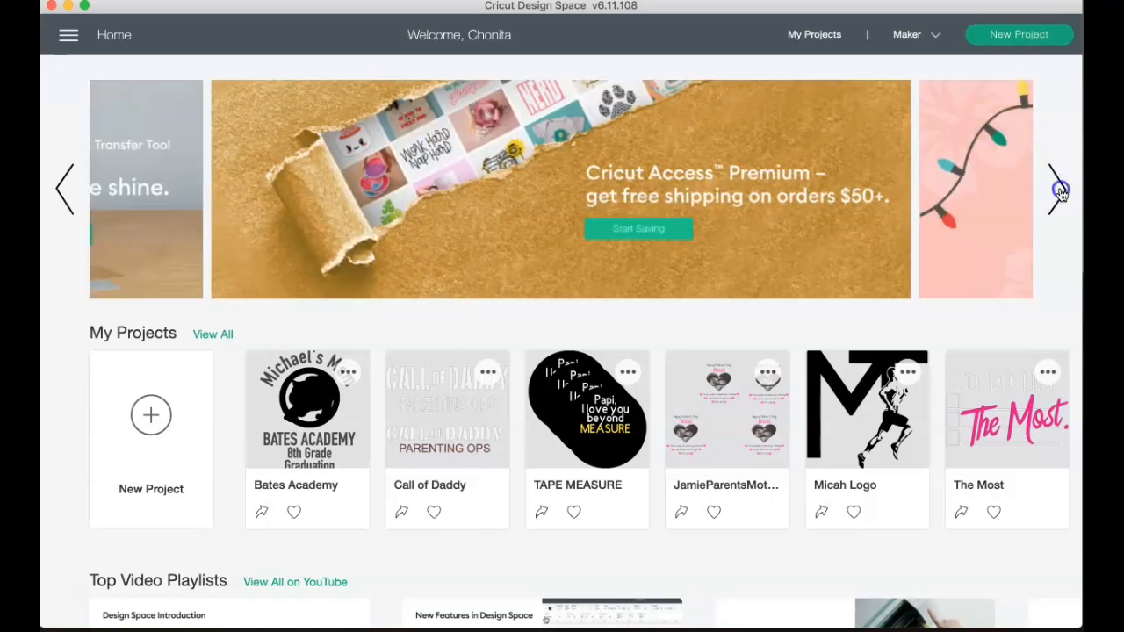
{"action": "left_click", "coordinate": [1059, 191]}
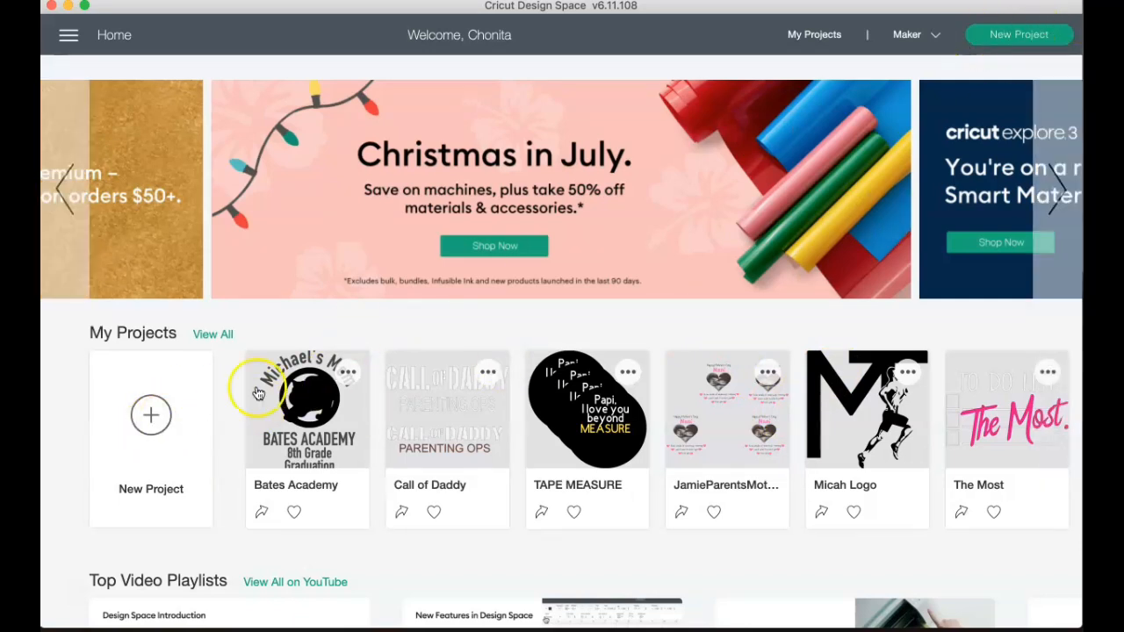
Start a new project, browse the saved projects in My Projects and view the available project categories.
{"action": "left_click", "coordinate": [139, 416]}
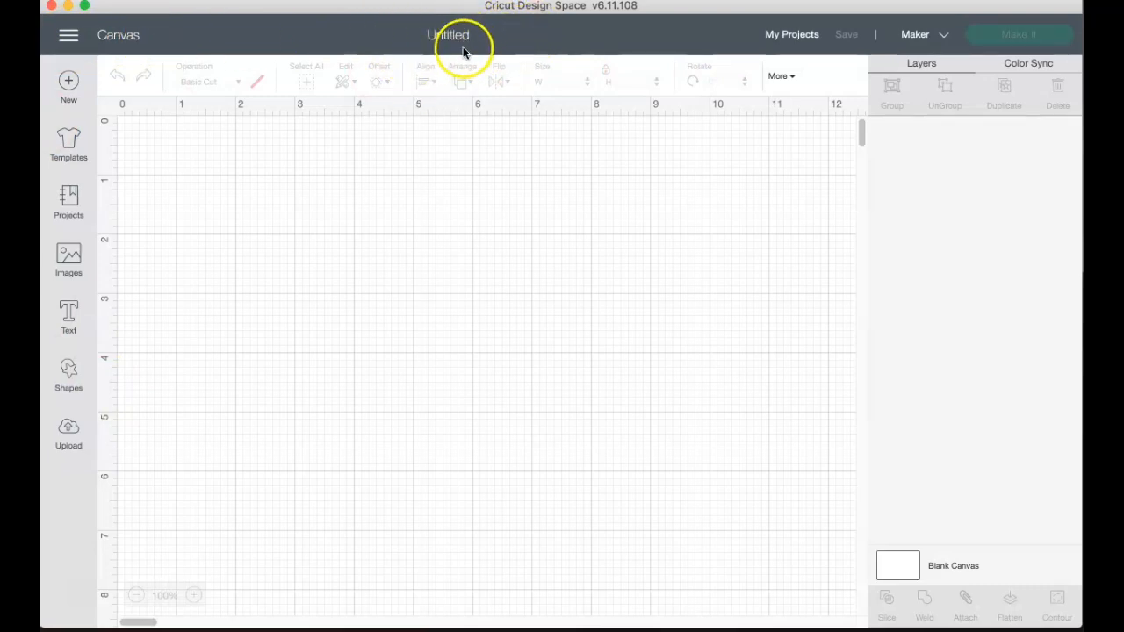
{"action": "left_click", "coordinate": [784, 39]}
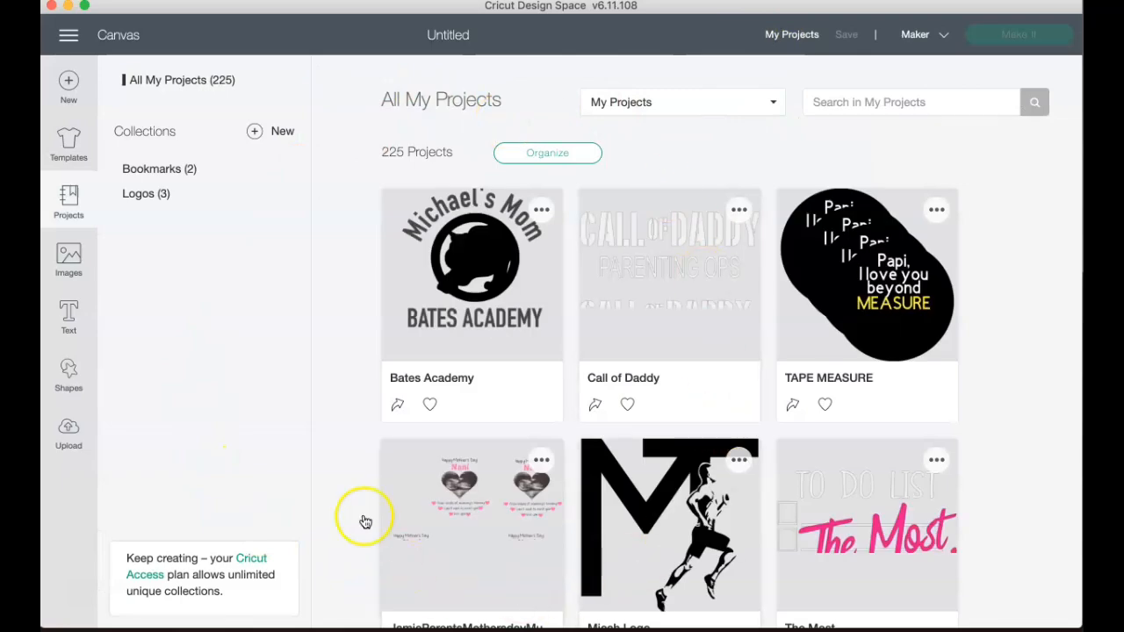
{"action": "scroll", "coordinate": [461, 490], "scroll_direction": "down", "scroll_amount": 10}
{"action": "scroll", "coordinate": [460, 490], "scroll_direction": "up", "scroll_amount": 10}
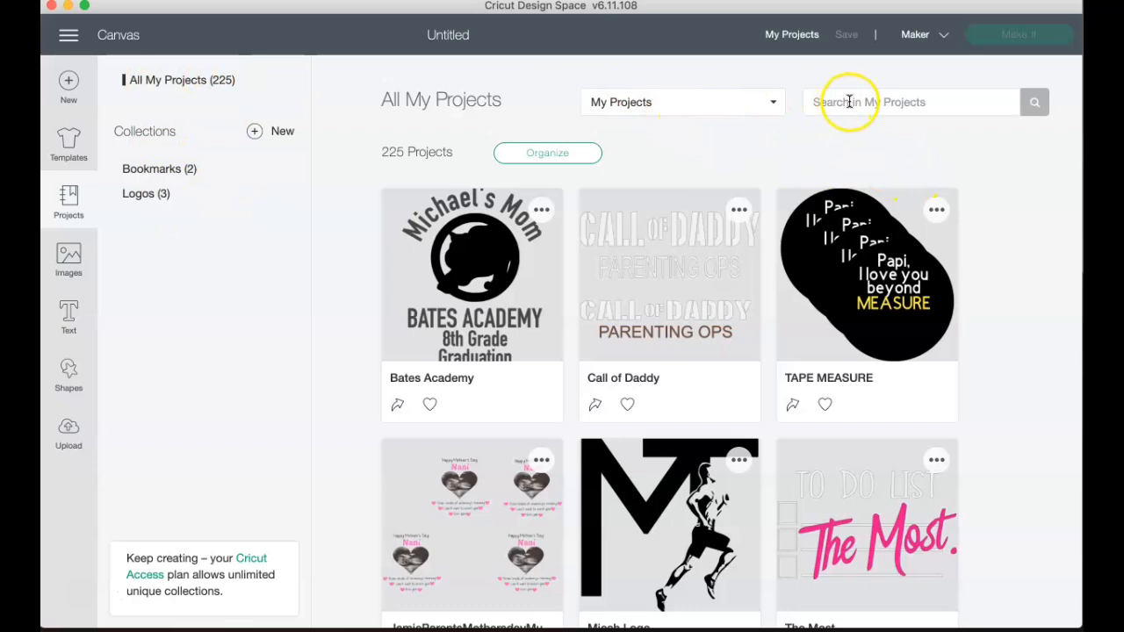
{"action": "left_click", "coordinate": [776, 104]}
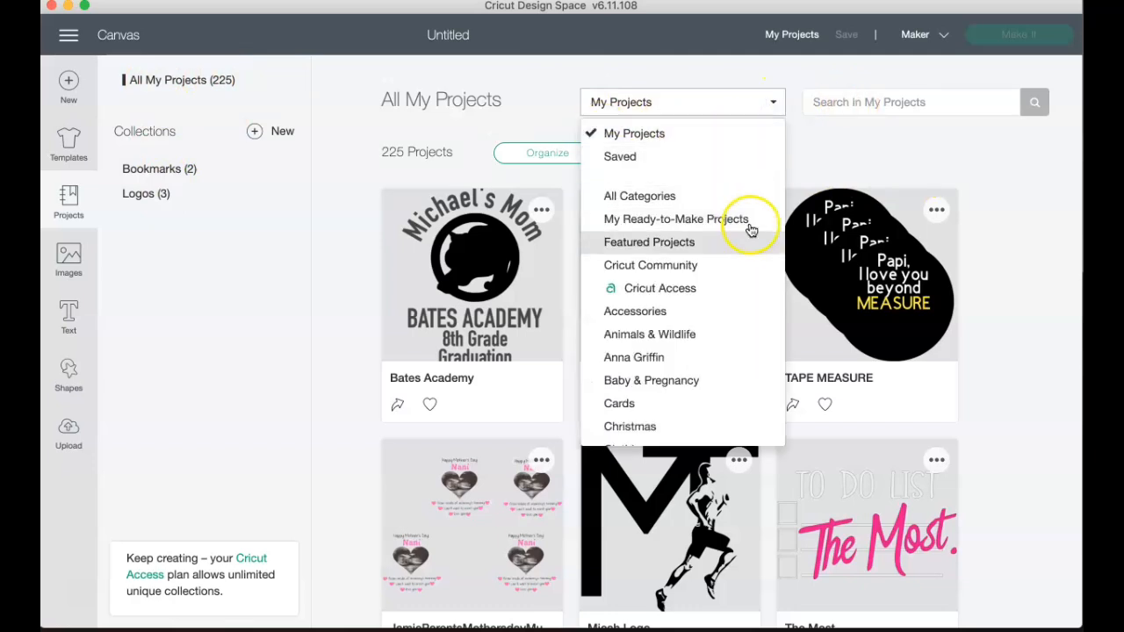
{"action": "left_click", "coordinate": [828, 121]}
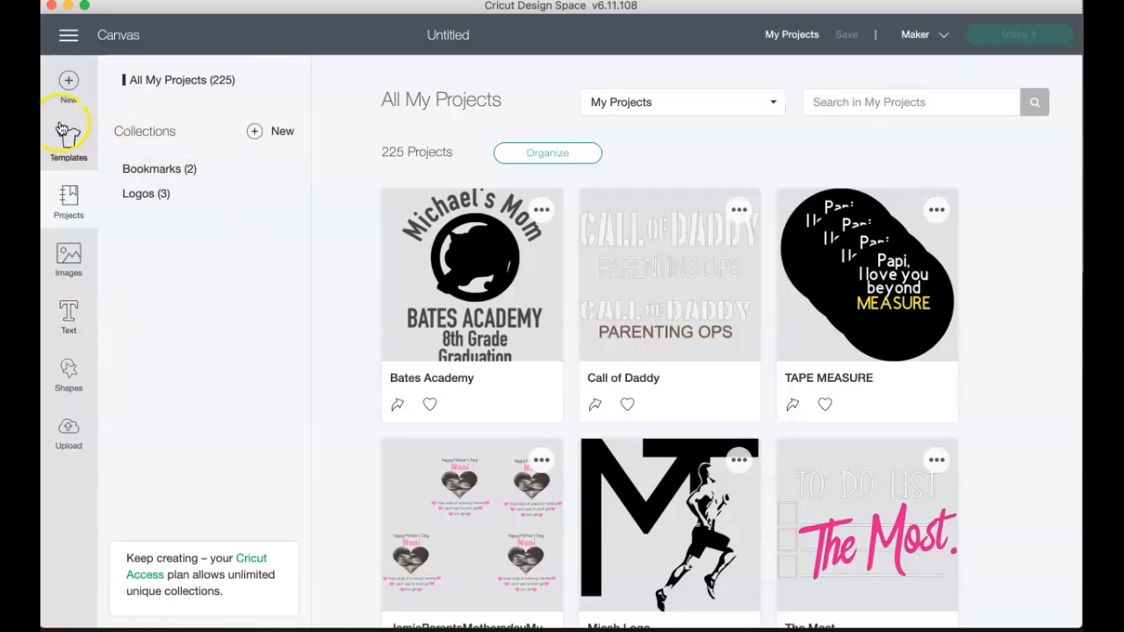
Start a new blank project and open the template library.
{"action": "left_click", "coordinate": [70, 81]}
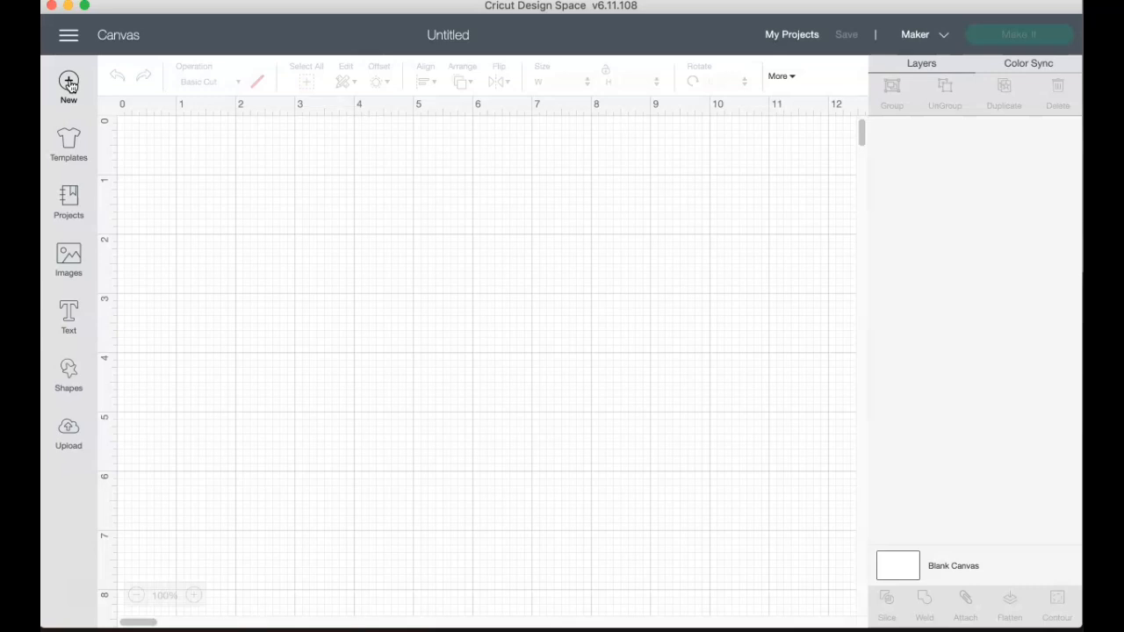
{"action": "left_click", "coordinate": [69, 384]}
{"action": "left_click", "coordinate": [70, 142]}
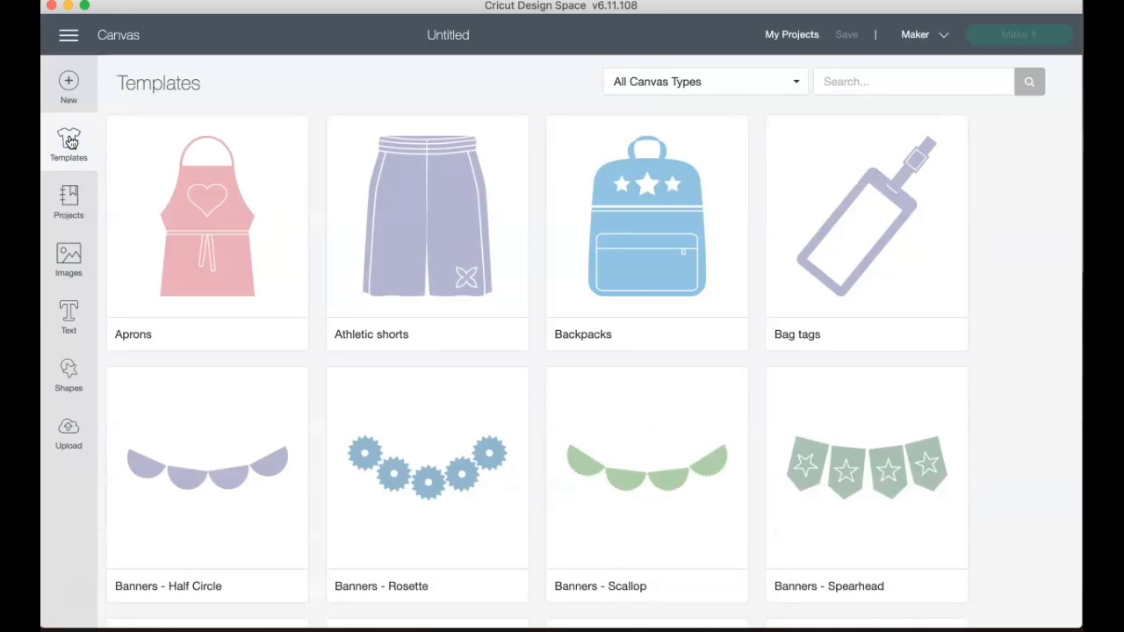
Browse the template library for the available item types, returning once to the start of the list.
{"action": "scroll", "coordinate": [301, 202], "scroll_direction": "down", "scroll_amount": 5}
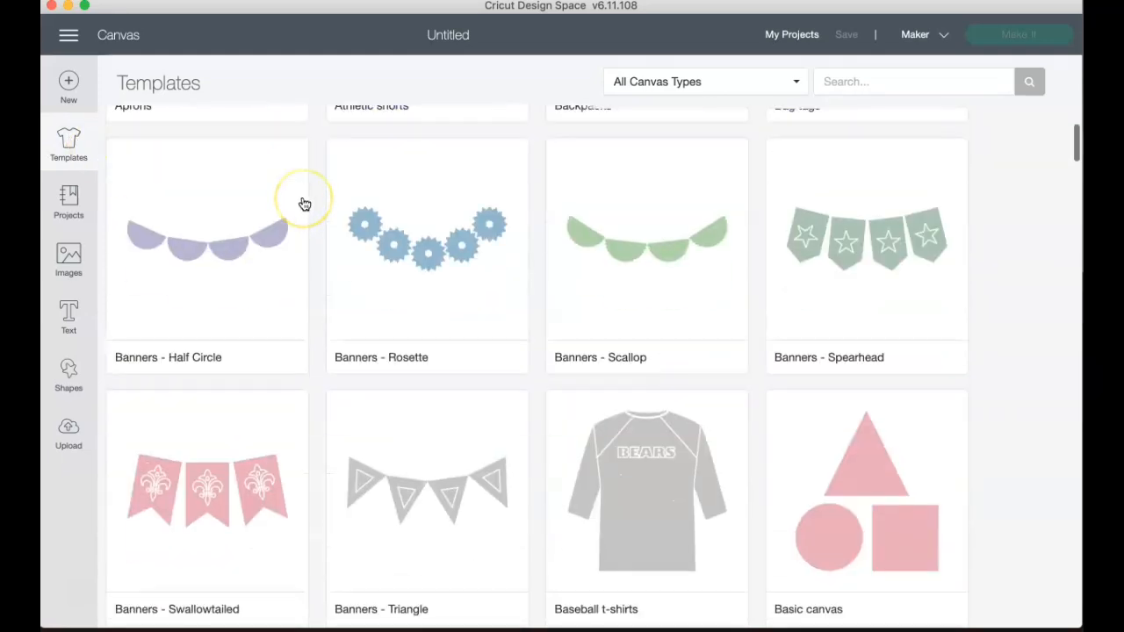
{"action": "scroll", "coordinate": [308, 289], "scroll_direction": "down", "scroll_amount": 7}
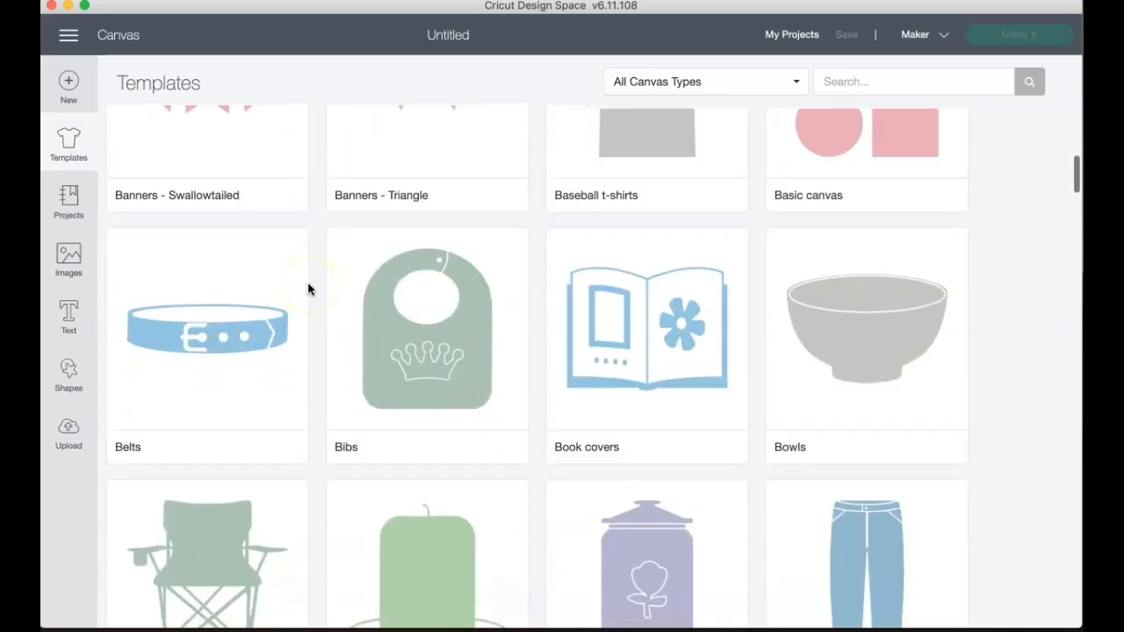
{"action": "scroll", "coordinate": [308, 288], "scroll_direction": "down", "scroll_amount": 10}
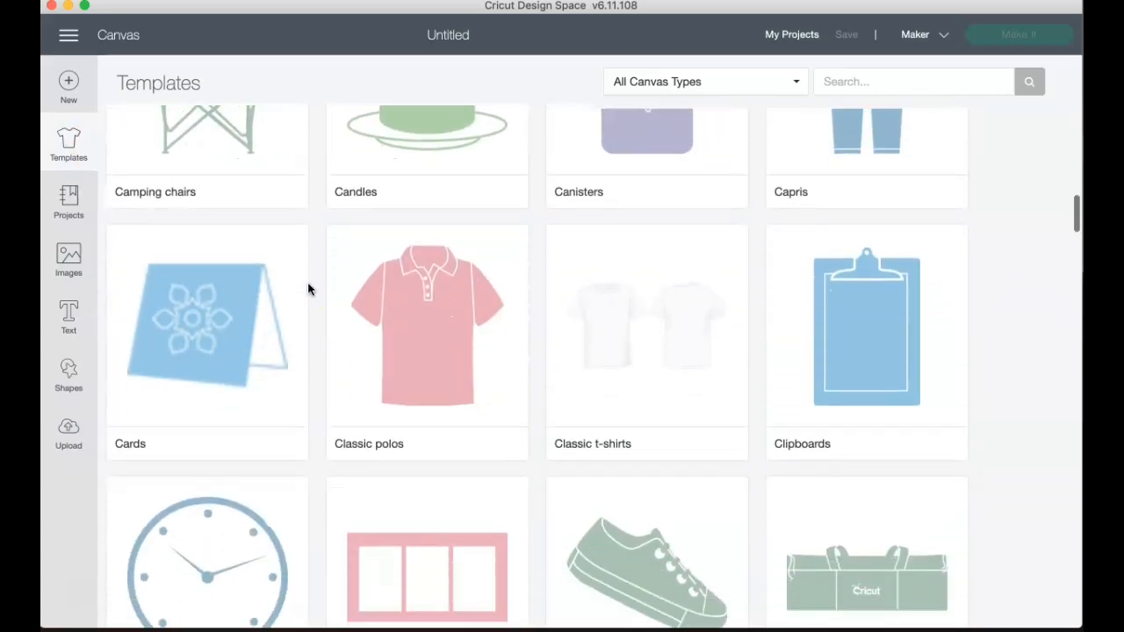
{"action": "scroll", "coordinate": [308, 289], "scroll_direction": "down", "scroll_amount": 9}
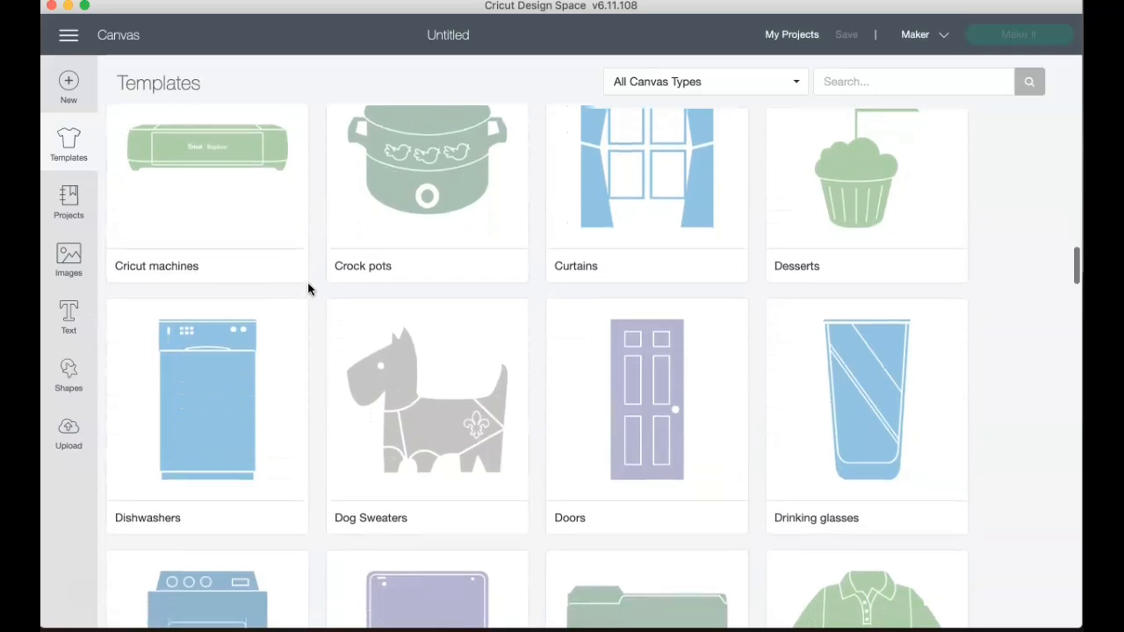
{"action": "scroll", "coordinate": [308, 289], "scroll_direction": "down", "scroll_amount": 6}
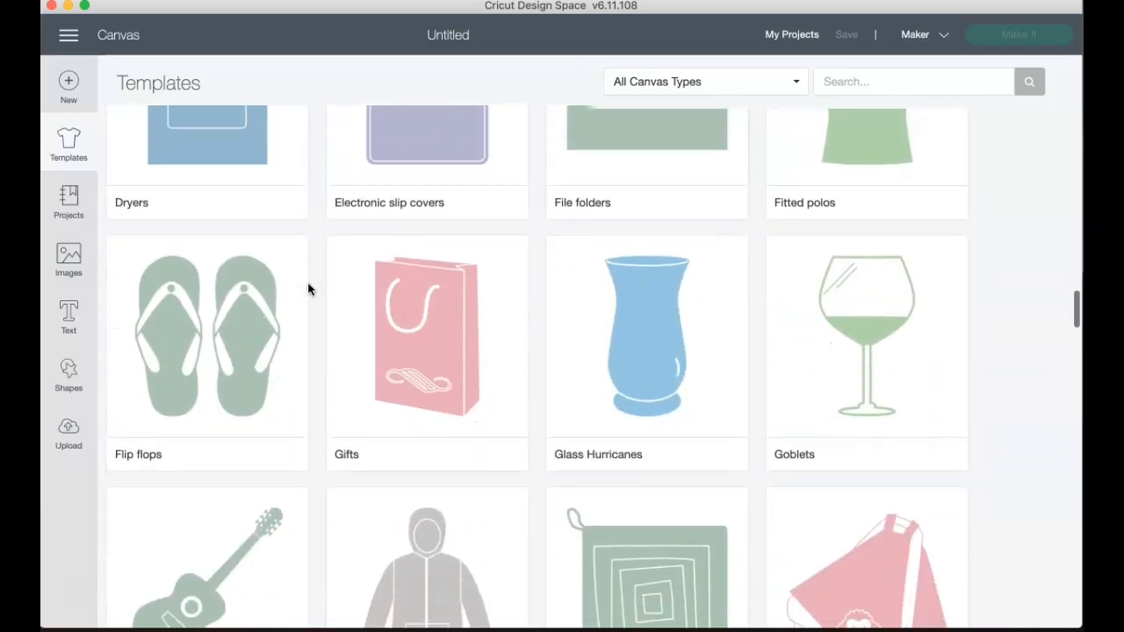
{"action": "scroll", "coordinate": [308, 289], "scroll_direction": "down", "scroll_amount": 9}
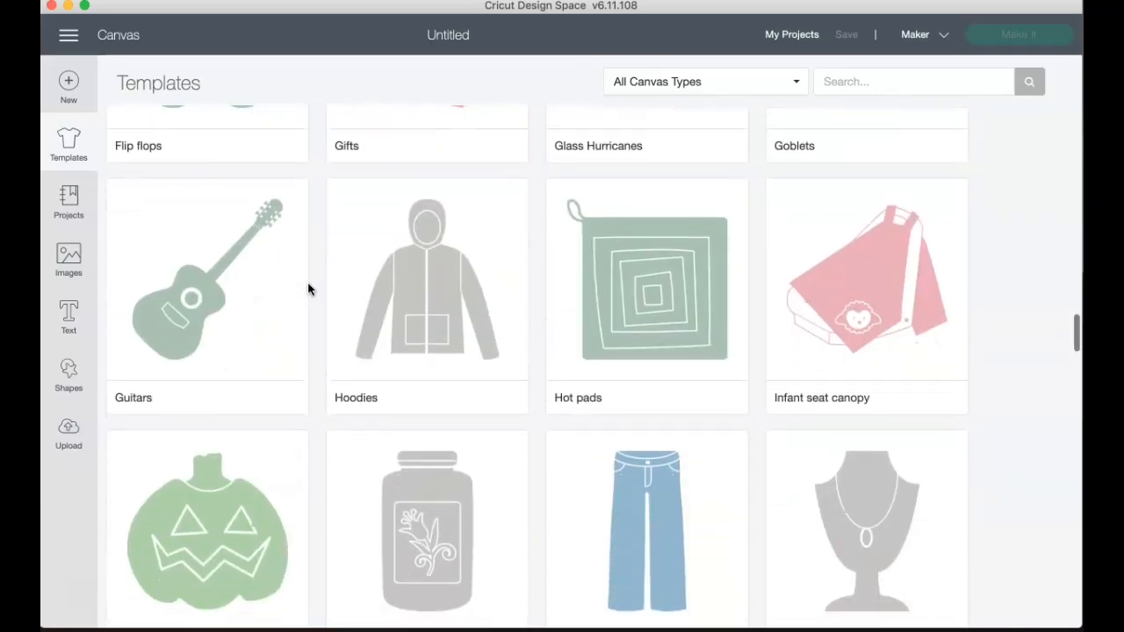
{"action": "scroll", "coordinate": [308, 289], "scroll_direction": "up", "scroll_amount": 20}
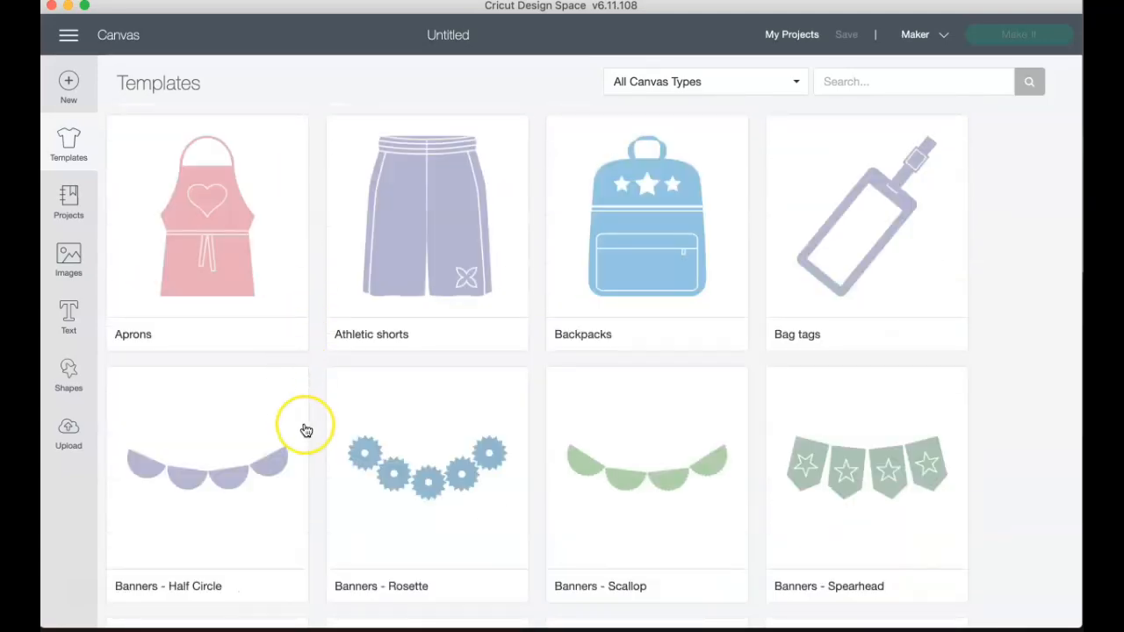
{"action": "scroll", "coordinate": [304, 429], "scroll_direction": "down", "scroll_amount": 4}
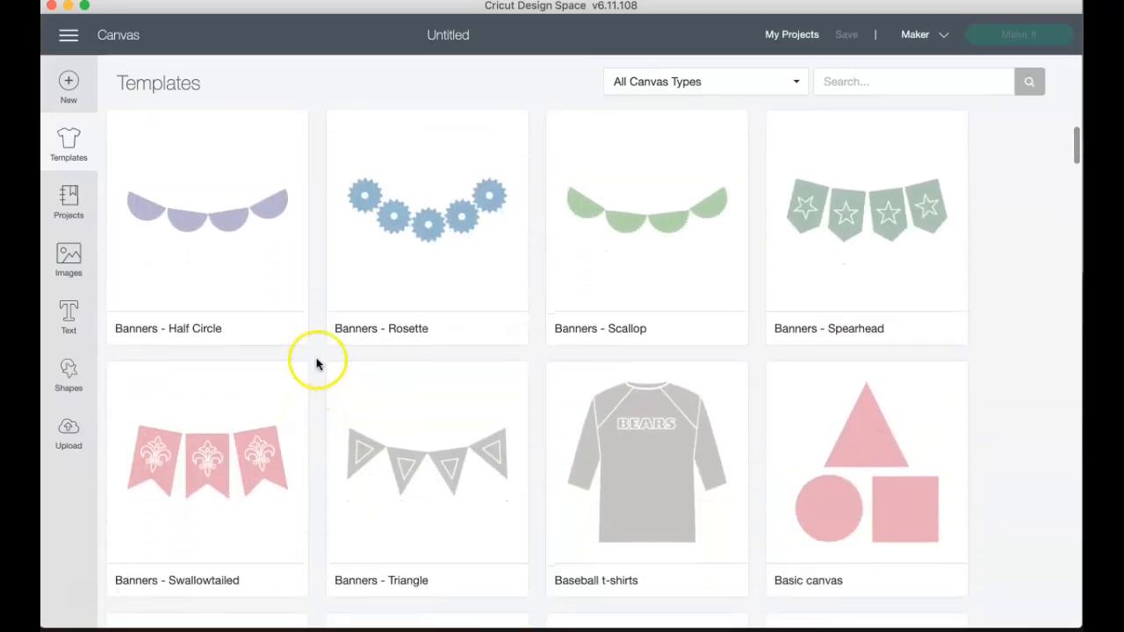
{"action": "scroll", "coordinate": [313, 360], "scroll_direction": "down", "scroll_amount": 3}
{"action": "scroll", "coordinate": [314, 360], "scroll_direction": "down", "scroll_amount": 8}
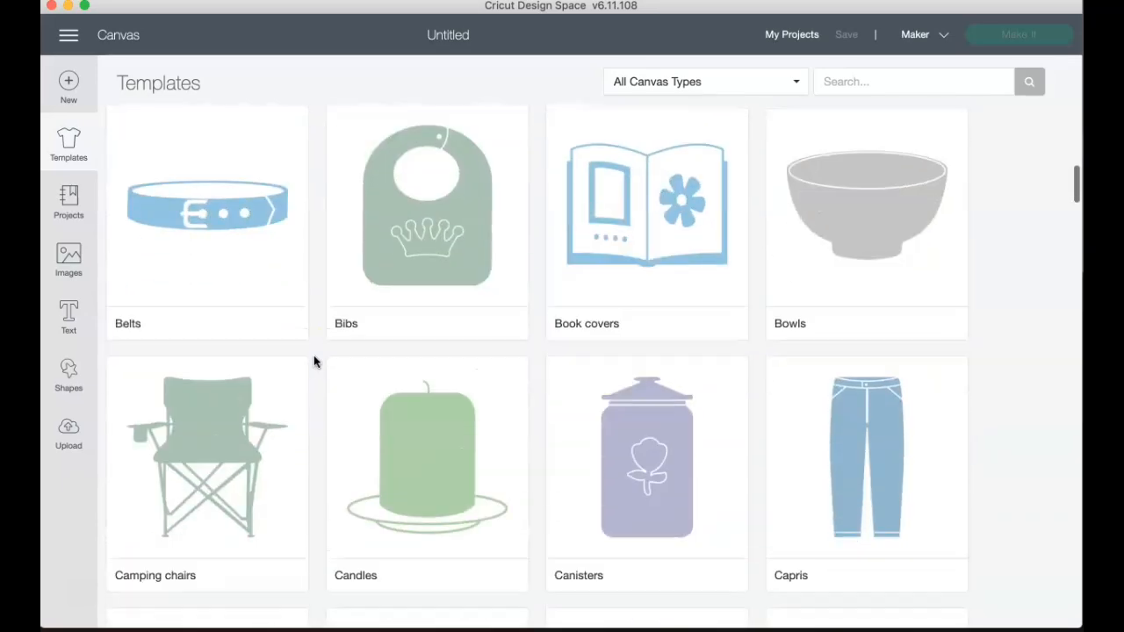
Place the Classic polos template, and replace it with the Scoop neck t-shirts template found by searching for "shirt".
{"action": "left_click", "coordinate": [318, 359]}
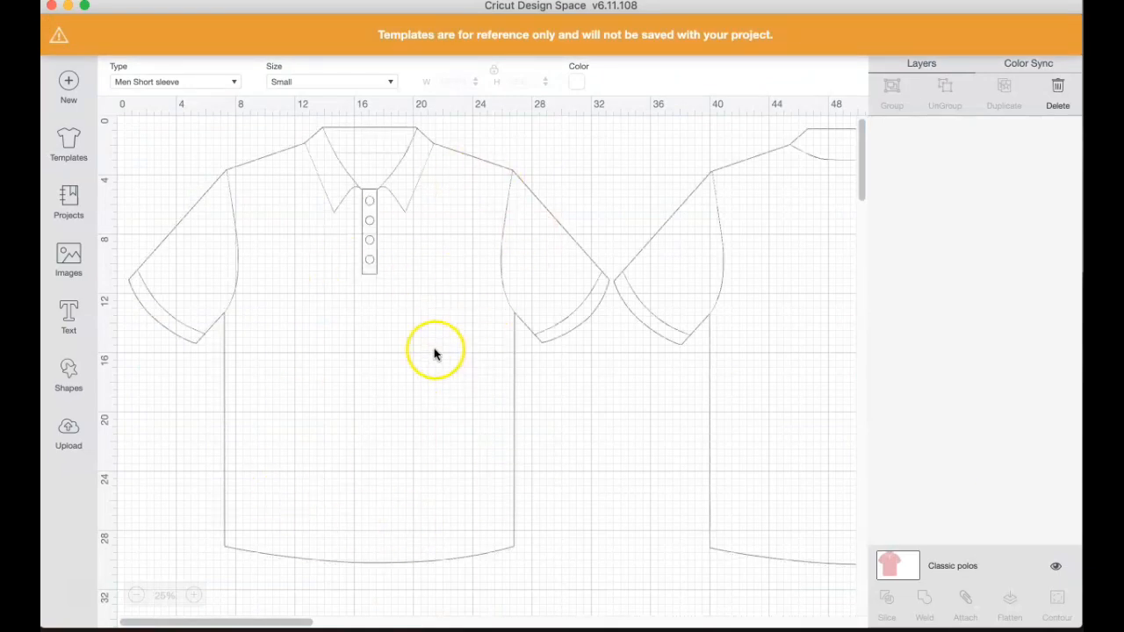
{"action": "left_click", "coordinate": [69, 145]}
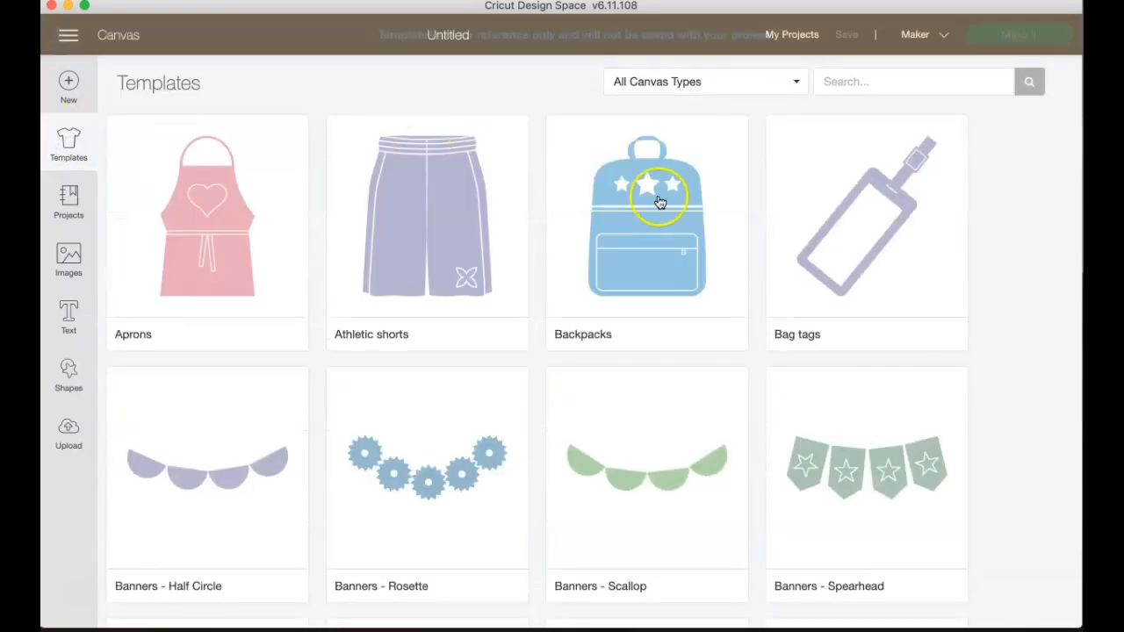
{"action": "scroll", "coordinate": [699, 219], "scroll_direction": "down", "scroll_amount": 3}
{"action": "left_click", "coordinate": [926, 81]}
{"action": "type", "text": "shirt"}
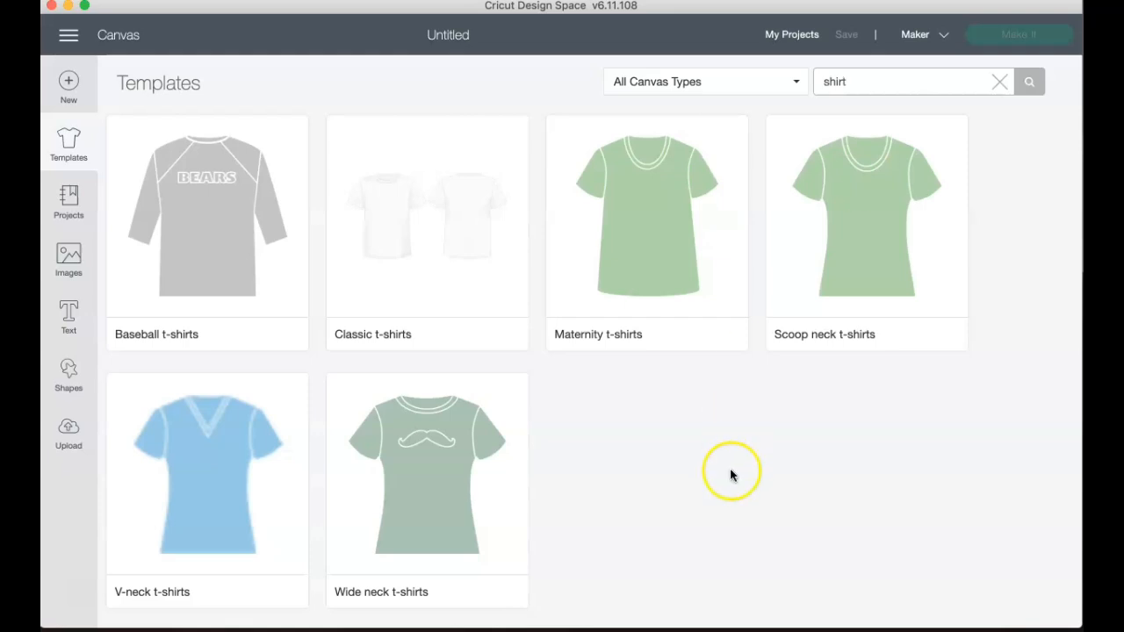
{"action": "left_click", "coordinate": [891, 248]}
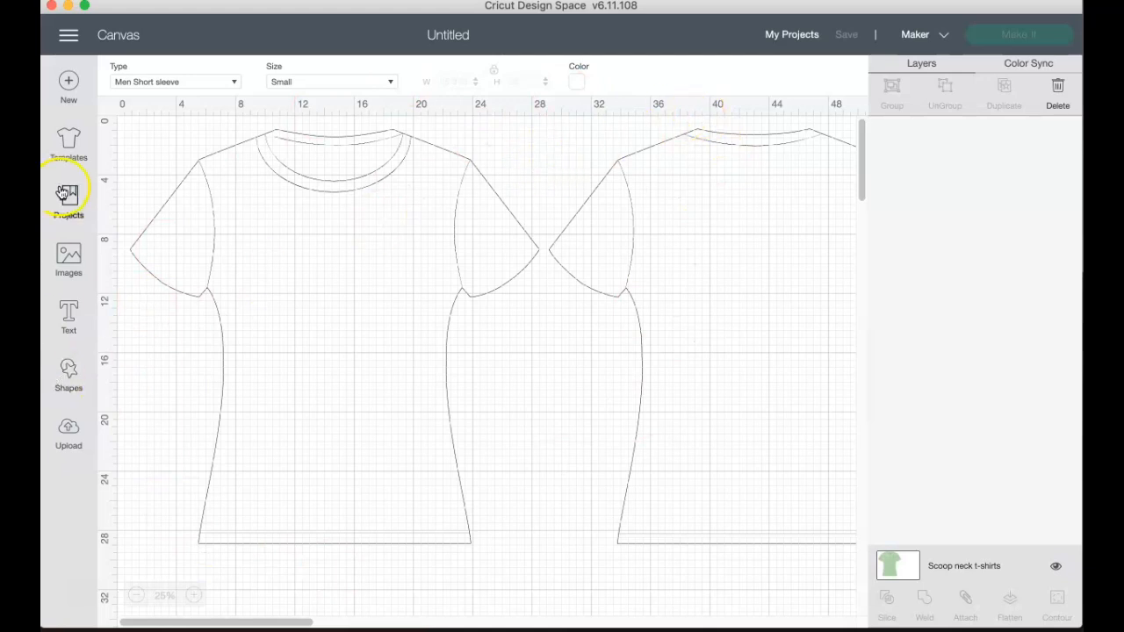
Insert a heart shape onto the shirt template canvas.
{"action": "left_click", "coordinate": [68, 373]}
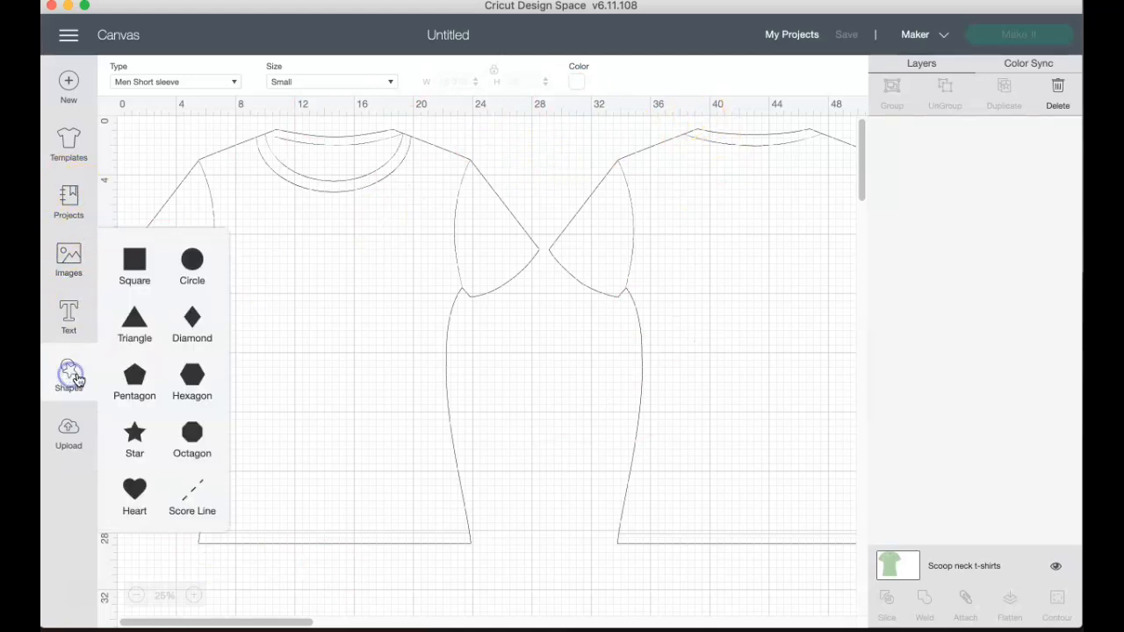
{"action": "left_click", "coordinate": [136, 489]}
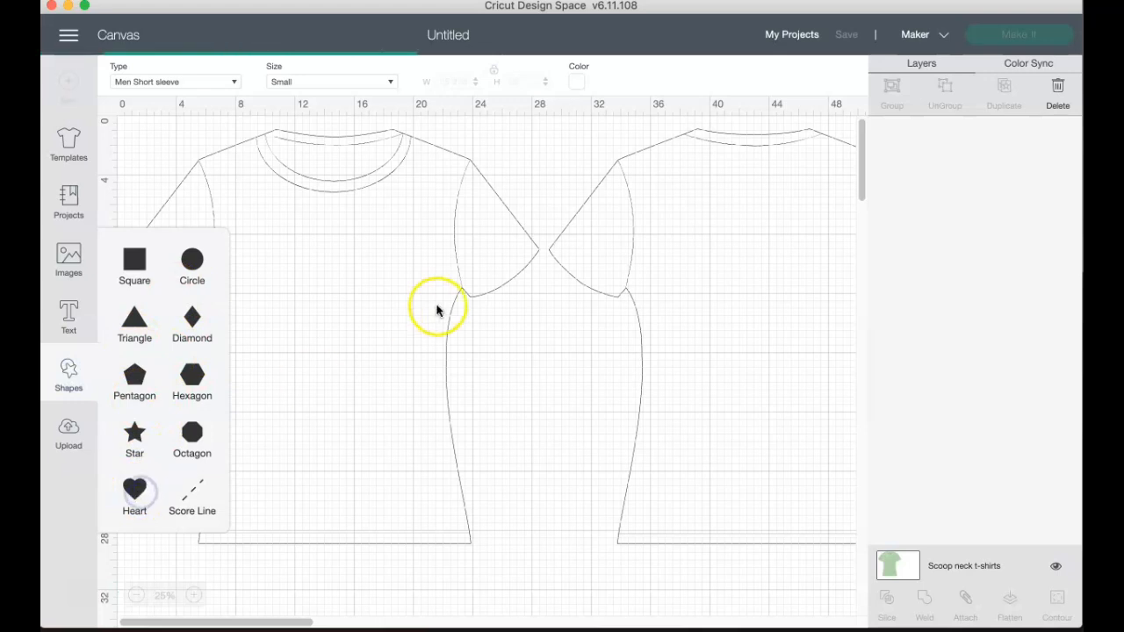
{"action": "left_click", "coordinate": [244, 253]}
{"action": "left_click", "coordinate": [166, 140]}
{"action": "left_click", "coordinate": [246, 193]}
Resize the heart to about 11.9 by 11.3 inches and center it on the chest of the shirt front.
{"action": "left_click_drag", "start_coordinate": [156, 143], "coordinate": [367, 339]}
{"action": "left_click", "coordinate": [440, 386]}
{"action": "left_click_drag", "start_coordinate": [480, 415], "coordinate": [442, 389]}
{"action": "left_click_drag", "start_coordinate": [364, 329], "coordinate": [334, 305]}
{"action": "left_click", "coordinate": [510, 388]}
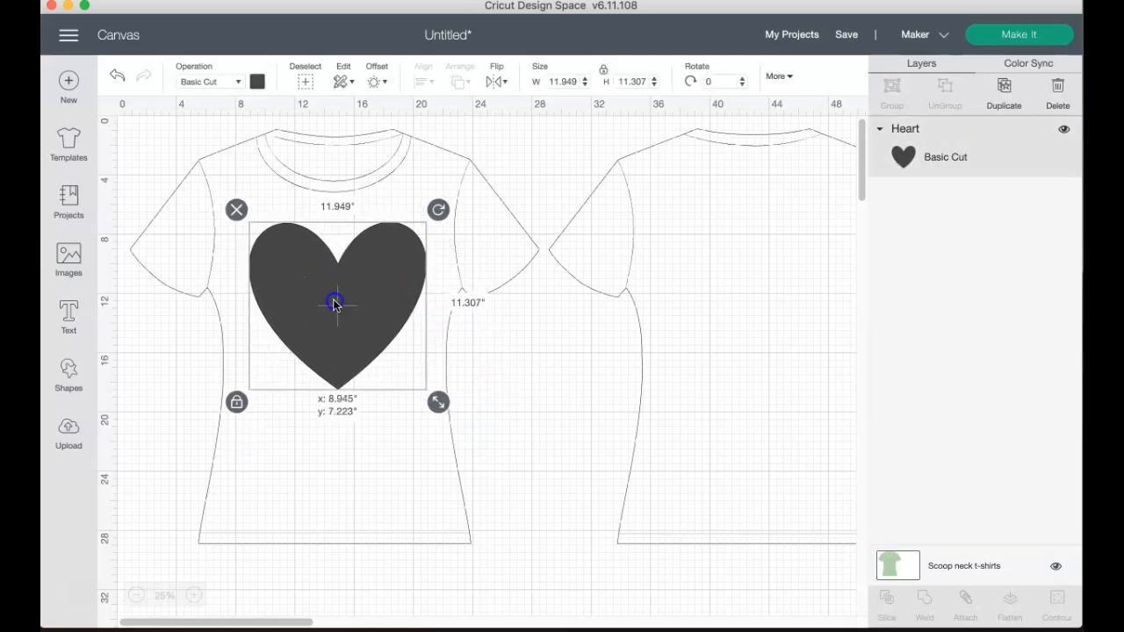
{"action": "left_click", "coordinate": [544, 351]}
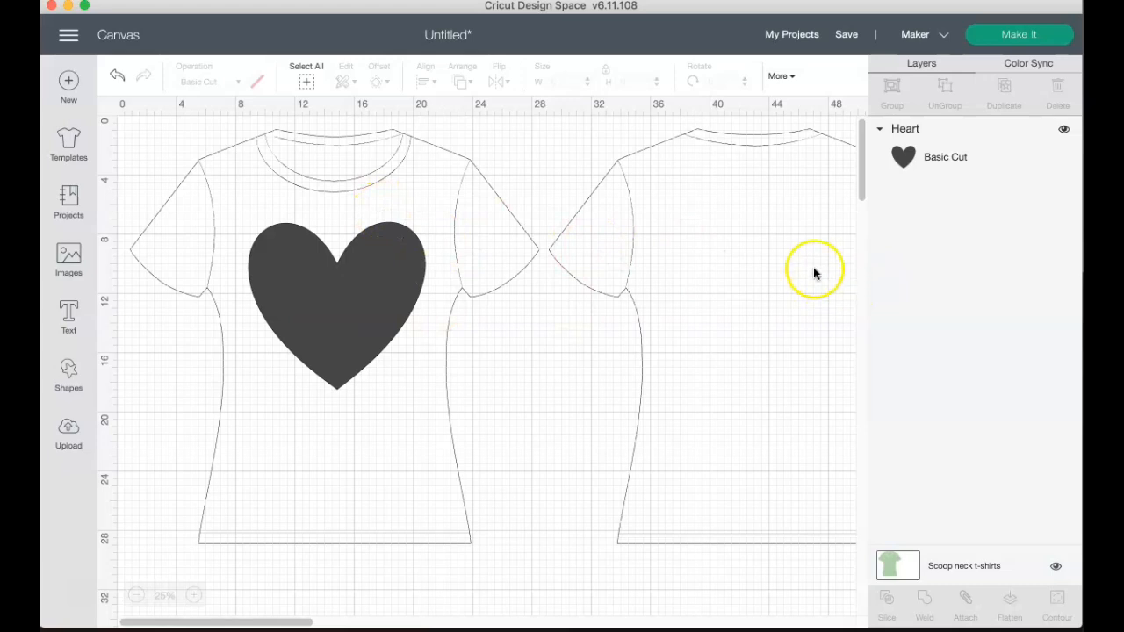
Delete the heart from the front of the shirt template.
{"action": "scroll", "coordinate": [810, 267], "scroll_direction": "right", "scroll_amount": 2}
{"action": "scroll", "coordinate": [810, 267], "scroll_direction": "left", "scroll_amount": 2}
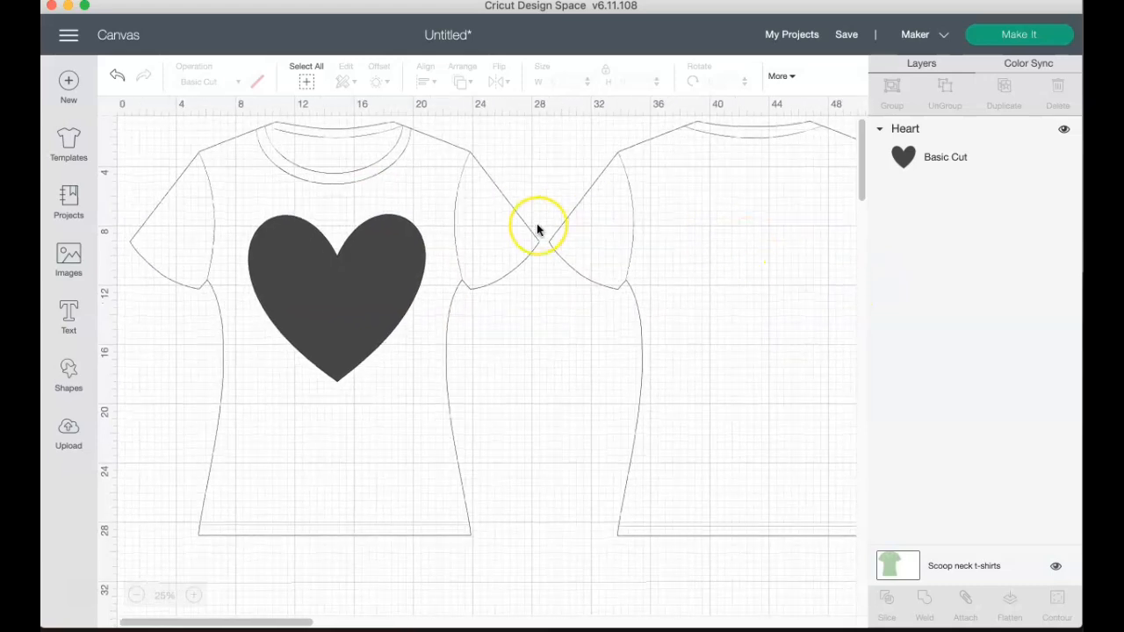
{"action": "scroll", "coordinate": [536, 226], "scroll_direction": "up", "scroll_amount": 1}
{"action": "left_click", "coordinate": [377, 192]}
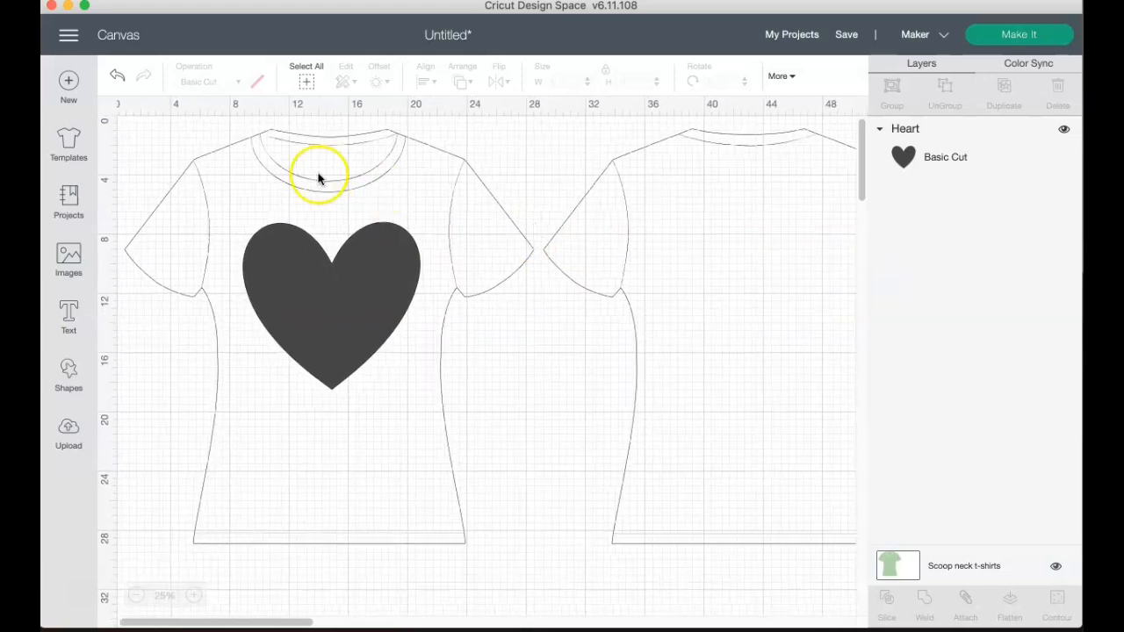
{"action": "left_click", "coordinate": [324, 256]}
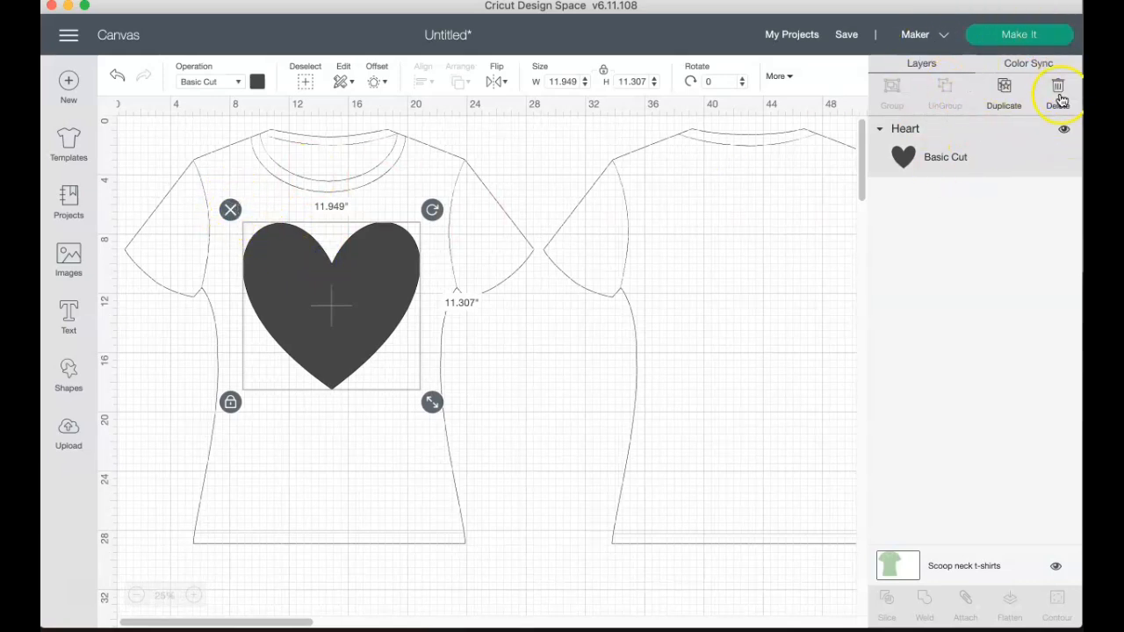
{"action": "left_click", "coordinate": [230, 210]}
{"action": "left_click", "coordinate": [294, 194]}
{"action": "left_click", "coordinate": [201, 161]}
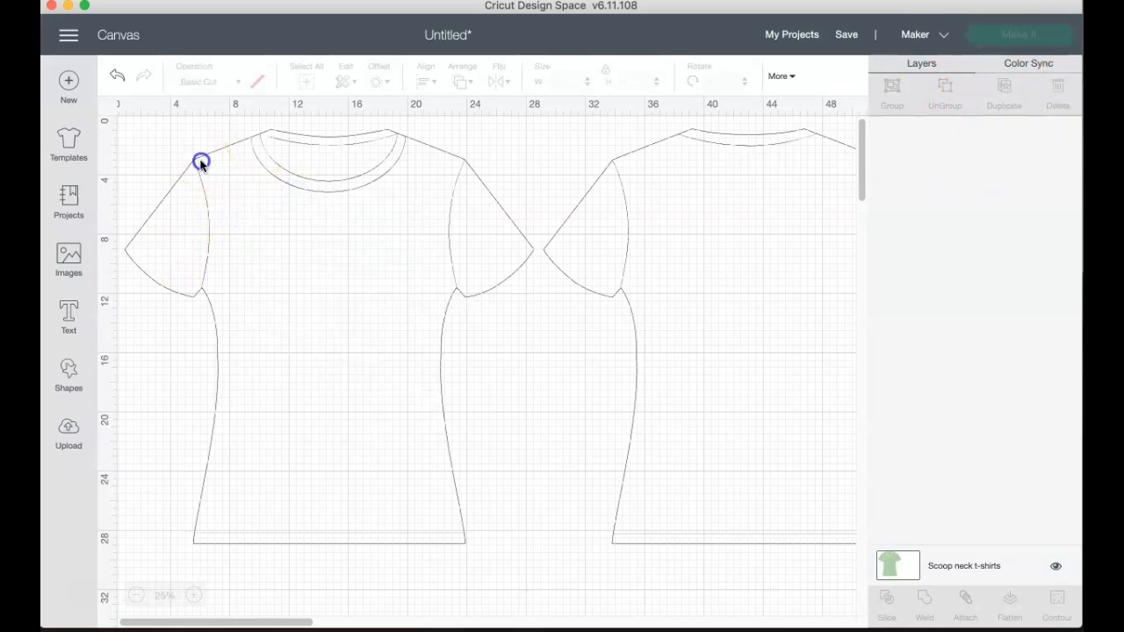
Replace the shirt template with the Athletic shorts template and clear it from the canvas.
{"action": "left_click", "coordinate": [72, 139]}
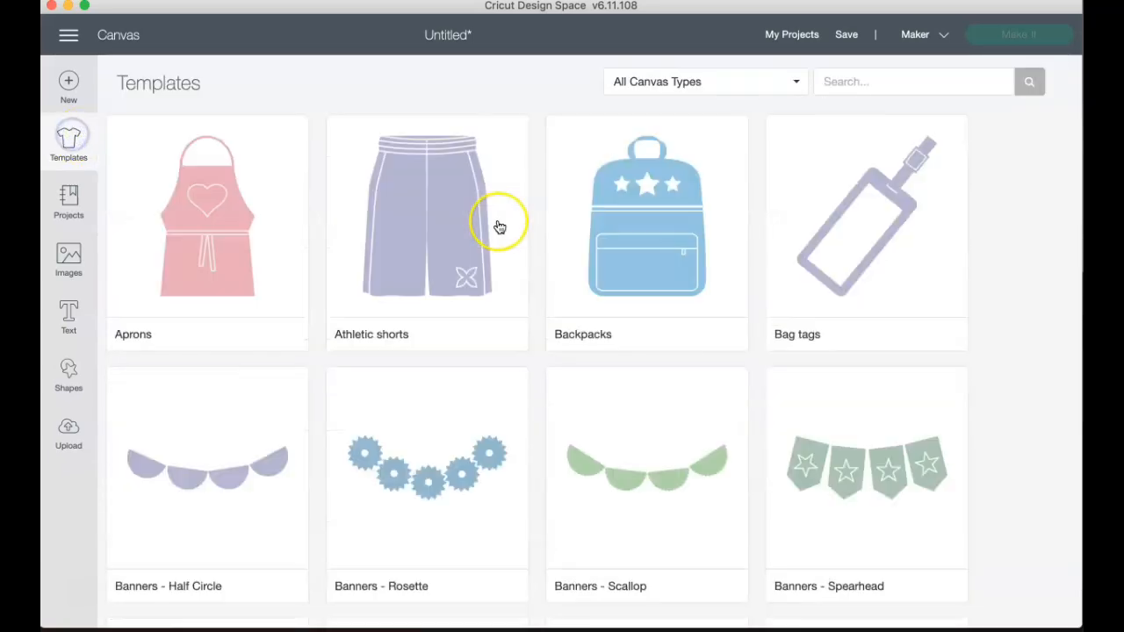
{"action": "left_click", "coordinate": [498, 228]}
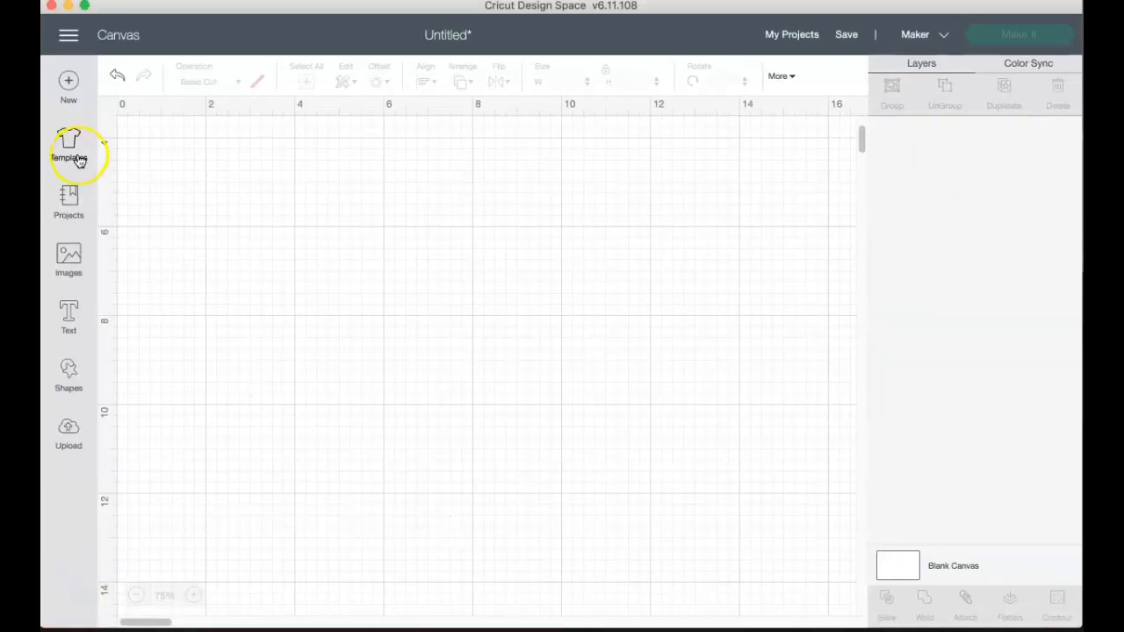
Open the ready-made projects library and browse the projects under All Categories.
{"action": "left_click", "coordinate": [77, 209]}
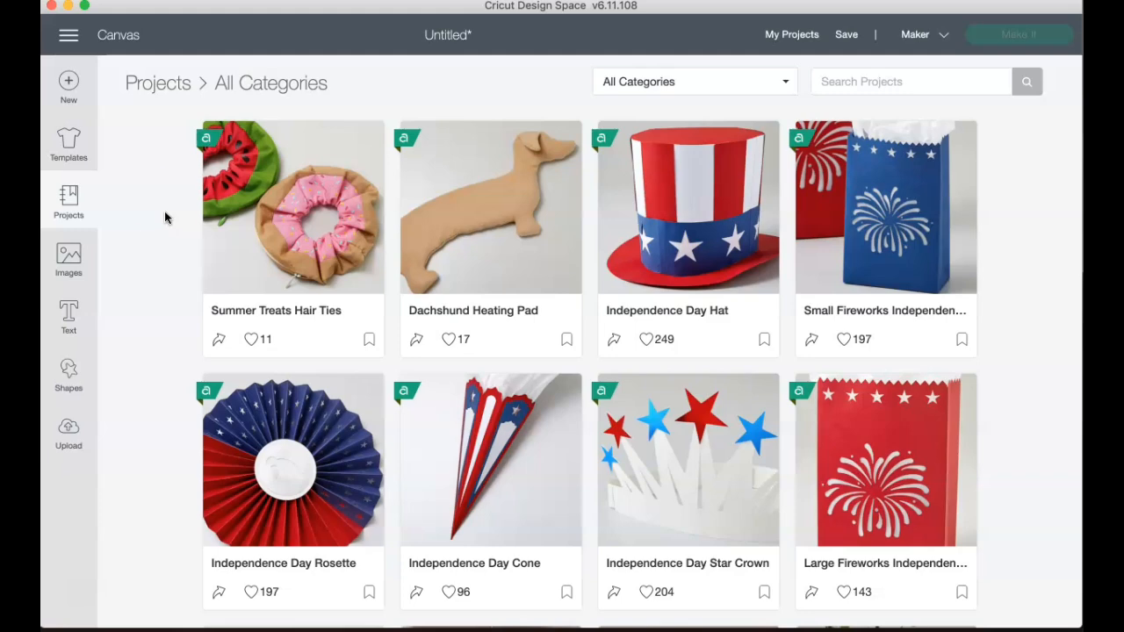
{"action": "scroll", "coordinate": [164, 213], "scroll_direction": "down", "scroll_amount": 5}
{"action": "scroll", "coordinate": [165, 208], "scroll_direction": "down", "scroll_amount": 8}
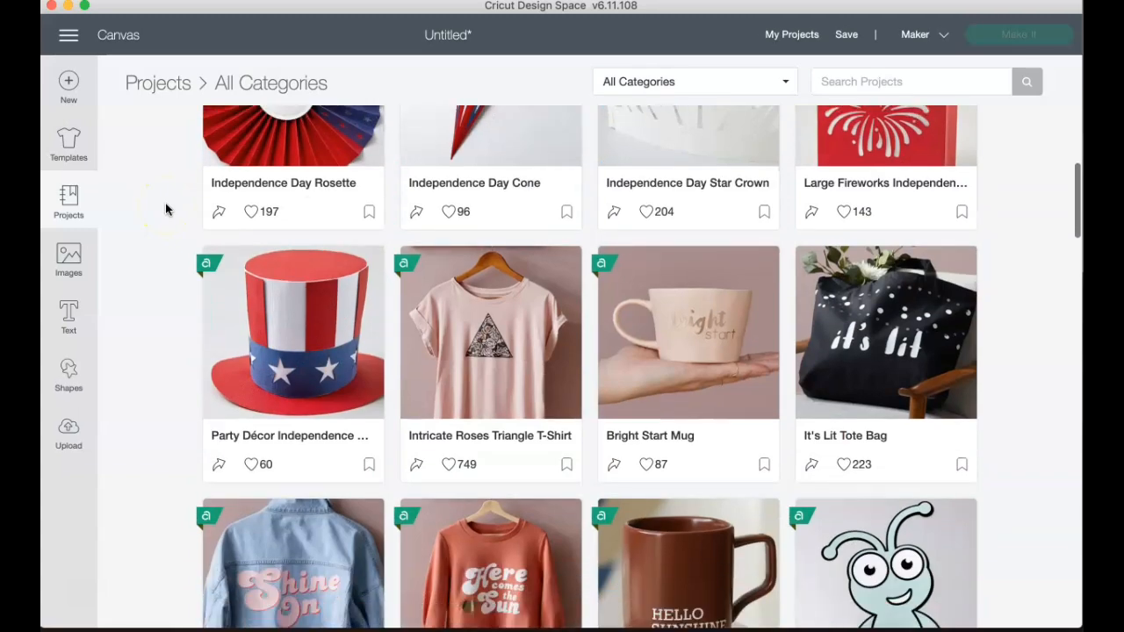
{"action": "scroll", "coordinate": [165, 205], "scroll_direction": "down", "scroll_amount": 7}
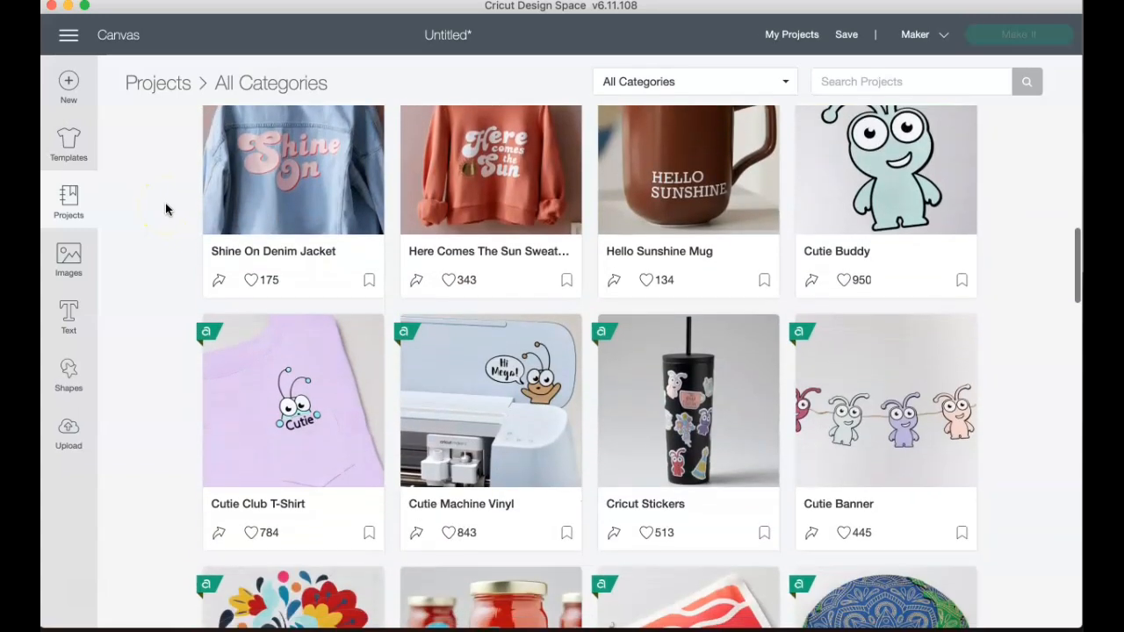
{"action": "scroll", "coordinate": [165, 208], "scroll_direction": "down", "scroll_amount": 15}
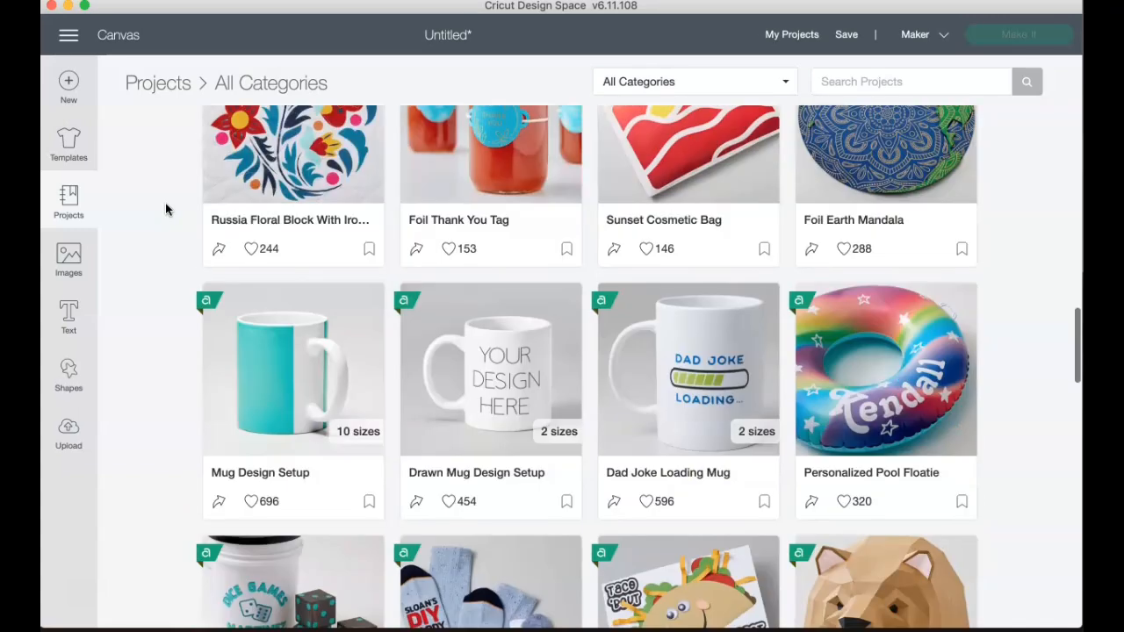
{"action": "scroll", "coordinate": [165, 208], "scroll_direction": "down", "scroll_amount": 2}
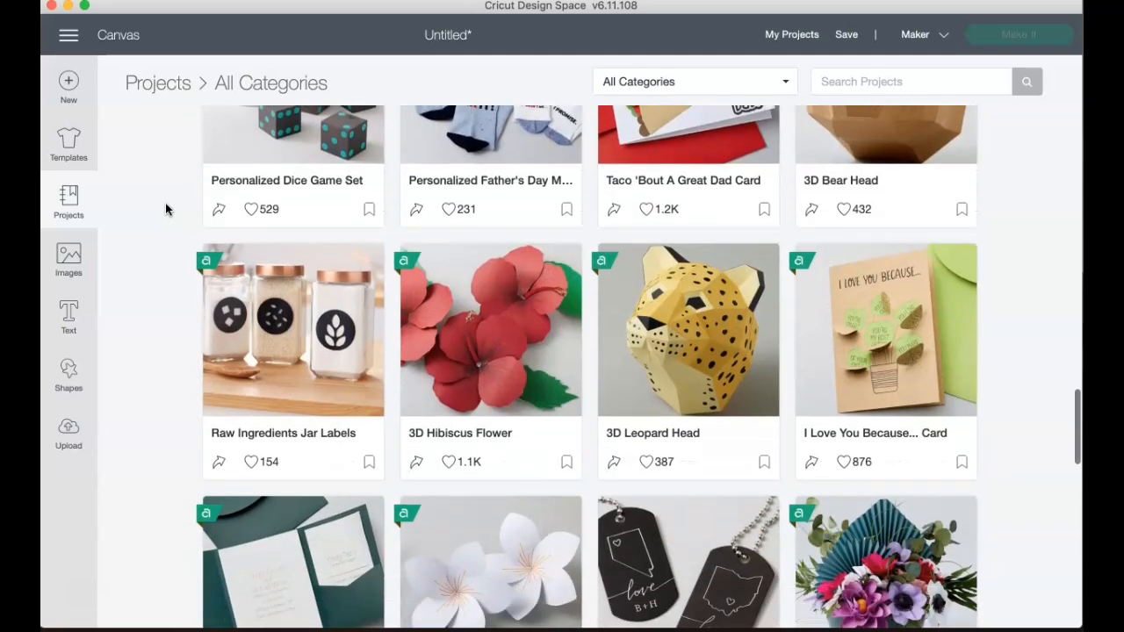
{"action": "scroll", "coordinate": [165, 208], "scroll_direction": "up", "scroll_amount": 4}
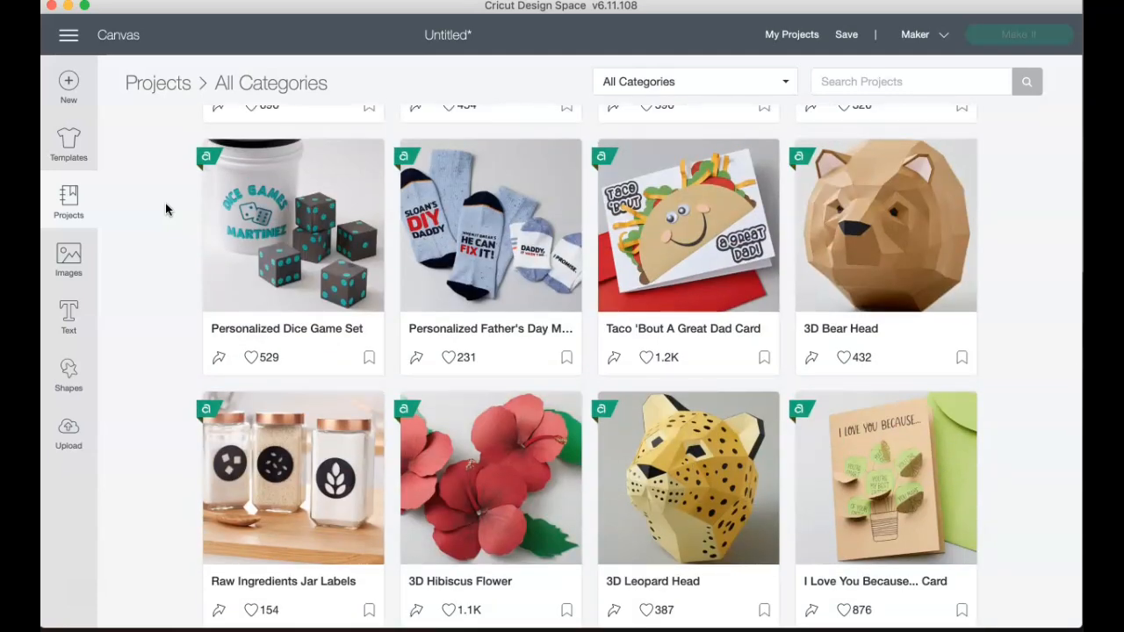
{"action": "scroll", "coordinate": [165, 203], "scroll_direction": "down", "scroll_amount": 2}
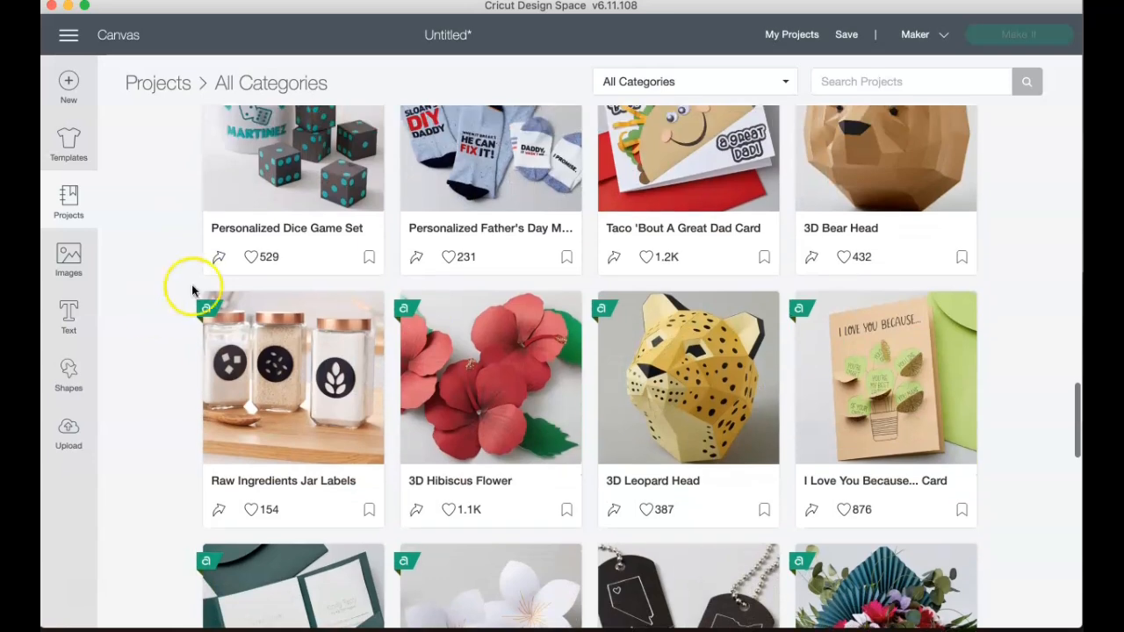
{"action": "scroll", "coordinate": [675, 243], "scroll_direction": "up", "scroll_amount": 2}
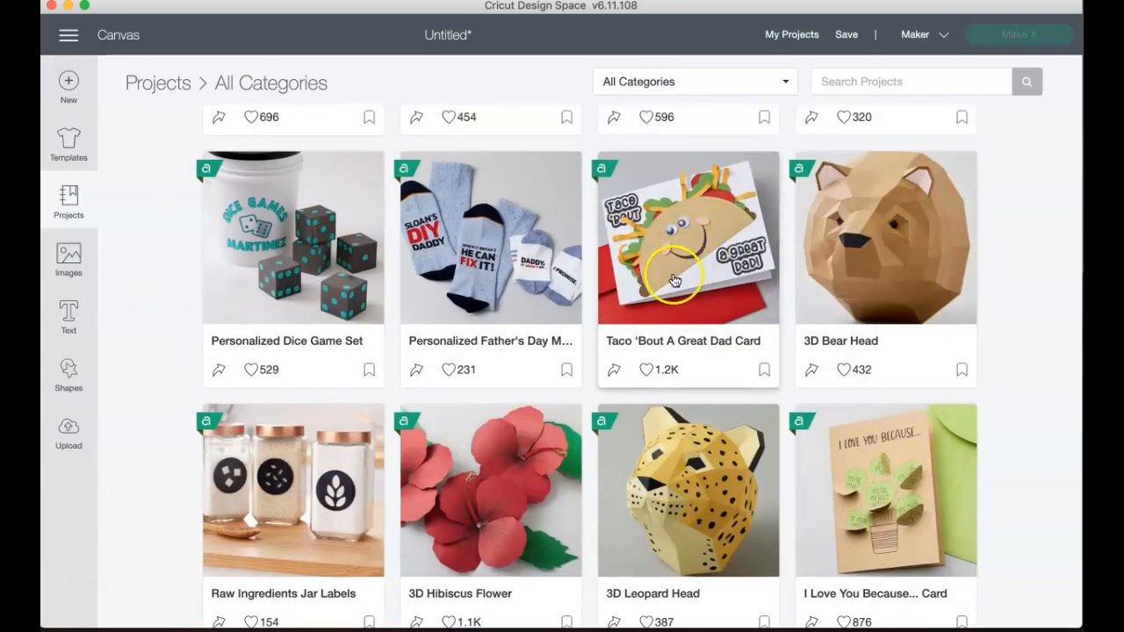
Open the Taco 'Bout A Great Dad Card project and review its finished size, materials, instructions, and the images and fonts used.
{"action": "left_click", "coordinate": [684, 271]}
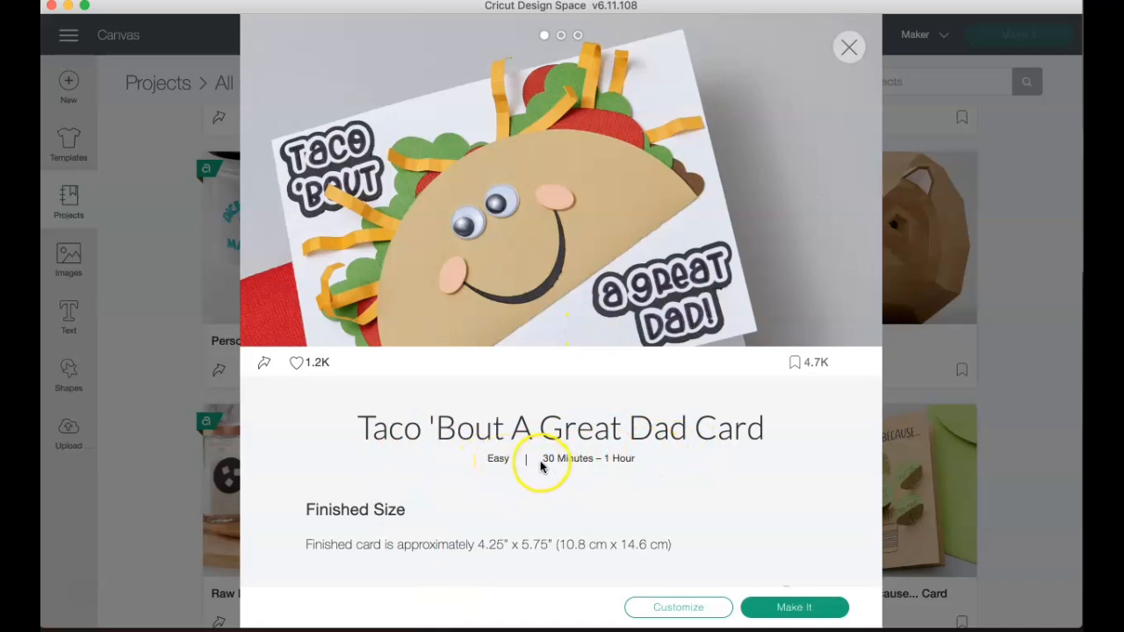
{"action": "scroll", "coordinate": [638, 472], "scroll_direction": "down", "scroll_amount": 5}
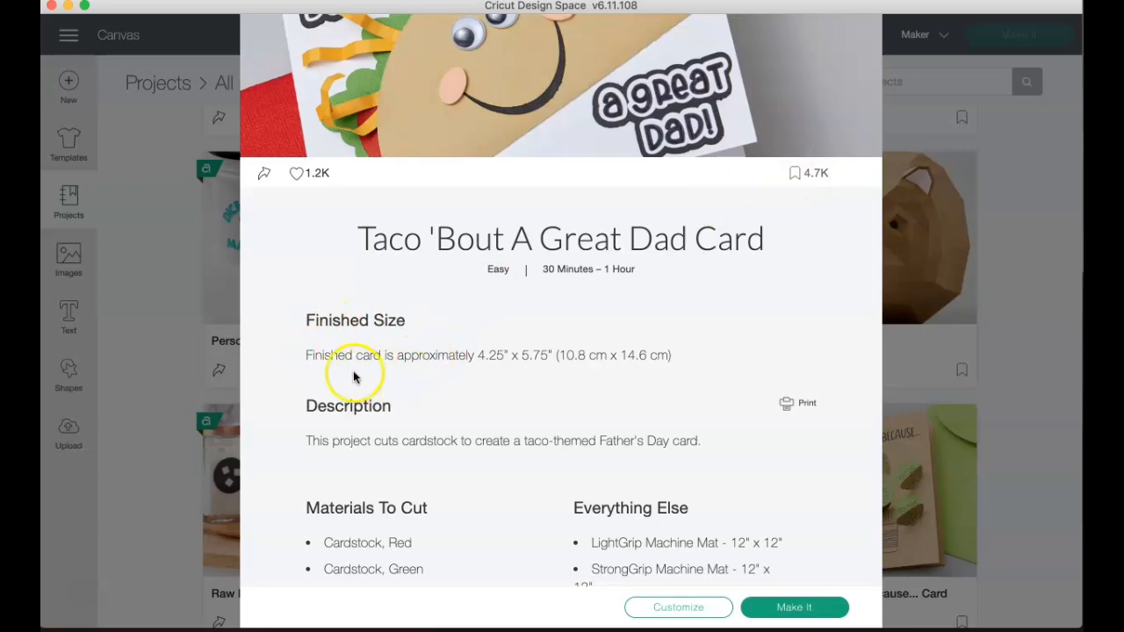
{"action": "scroll", "coordinate": [320, 359], "scroll_direction": "down", "scroll_amount": 3}
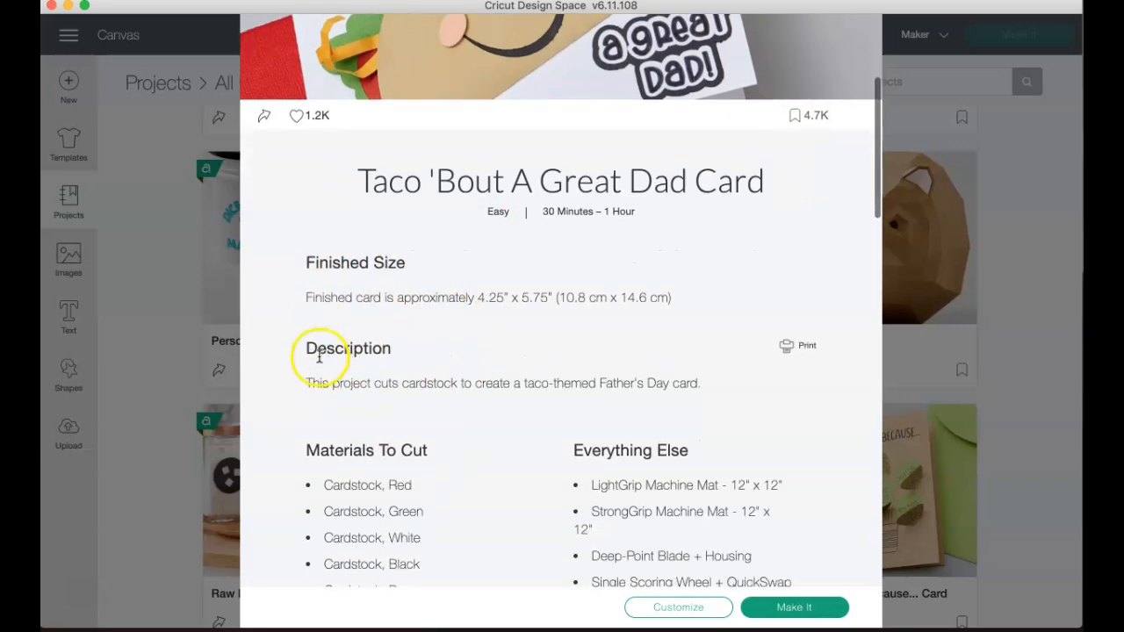
{"action": "scroll", "coordinate": [330, 380], "scroll_direction": "down", "scroll_amount": 6}
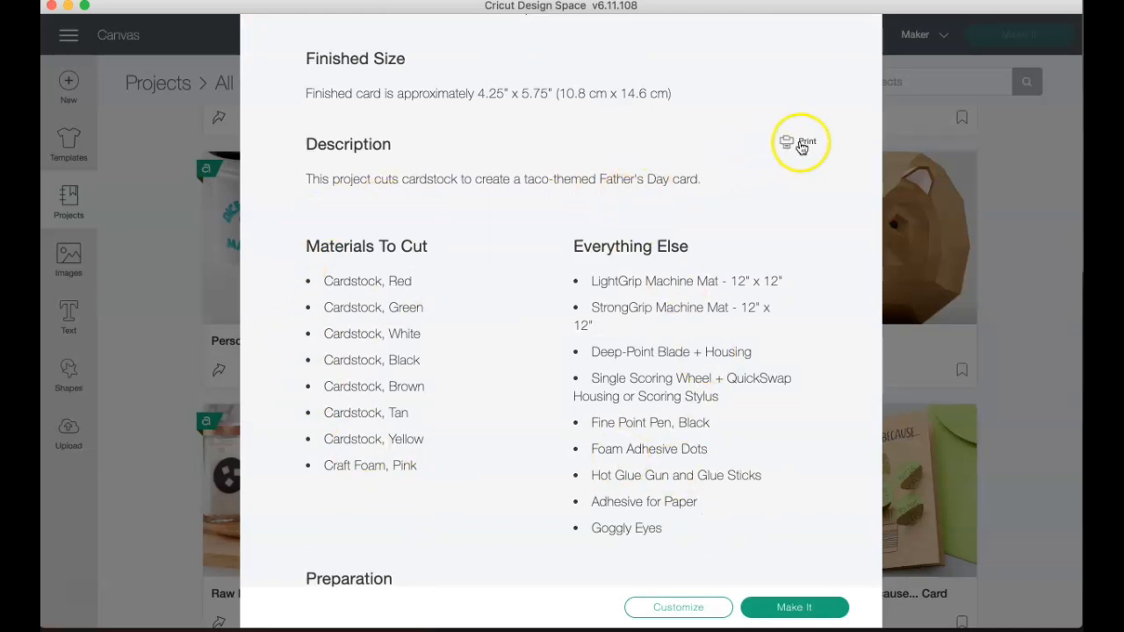
{"action": "scroll", "coordinate": [557, 283], "scroll_direction": "down", "scroll_amount": 15}
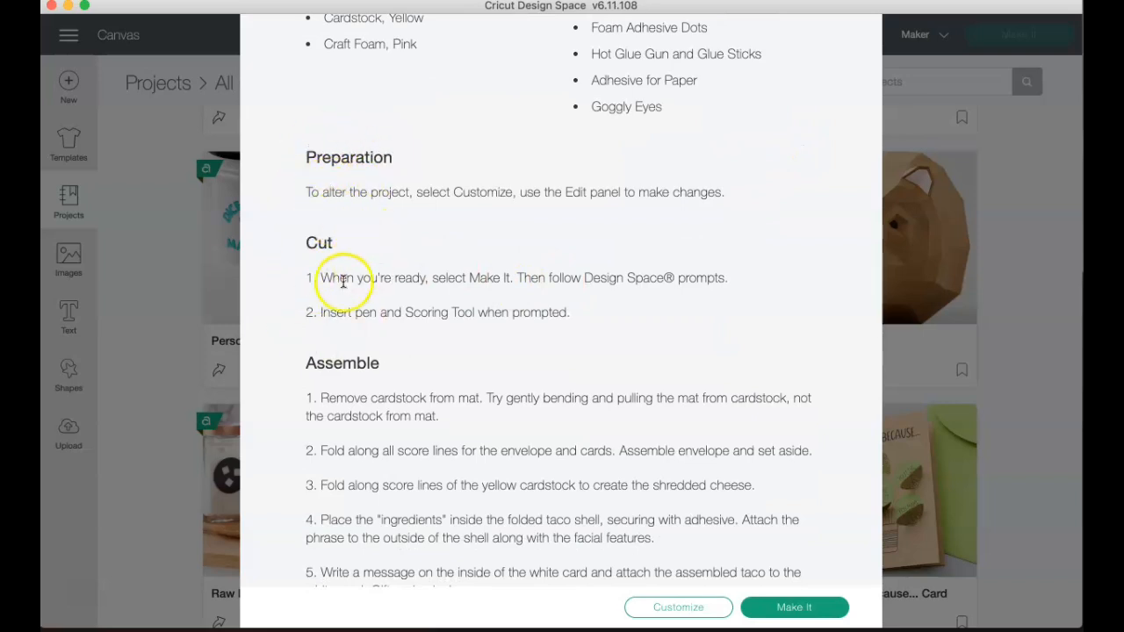
{"action": "scroll", "coordinate": [333, 273], "scroll_direction": "down", "scroll_amount": 9}
{"action": "scroll", "coordinate": [395, 336], "scroll_direction": "down", "scroll_amount": 6}
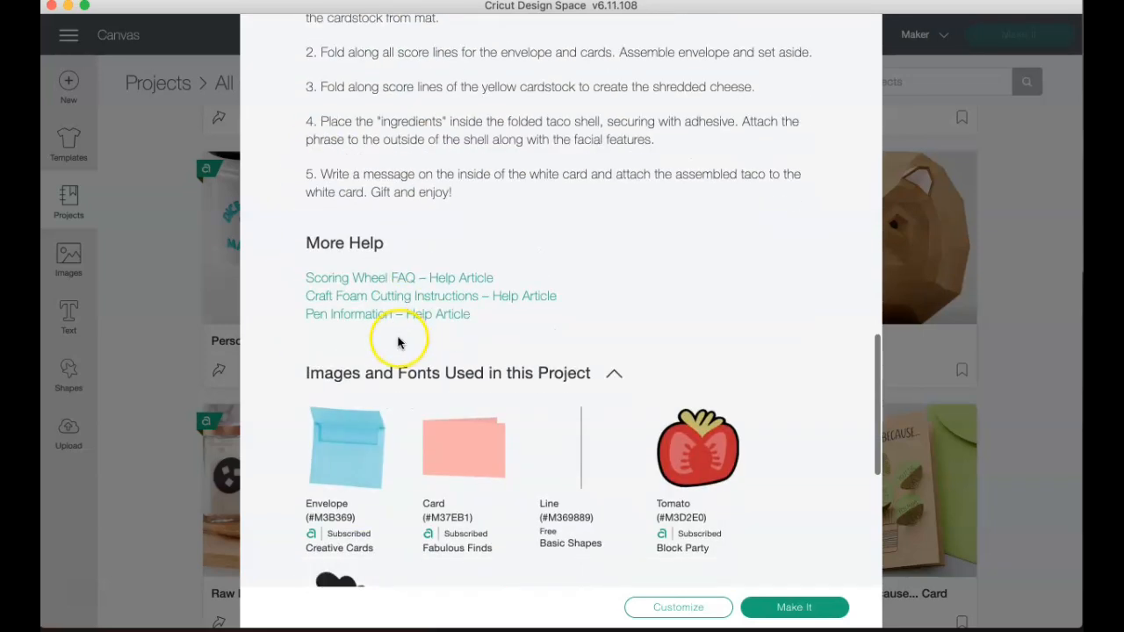
{"action": "scroll", "coordinate": [381, 373], "scroll_direction": "down", "scroll_amount": 7}
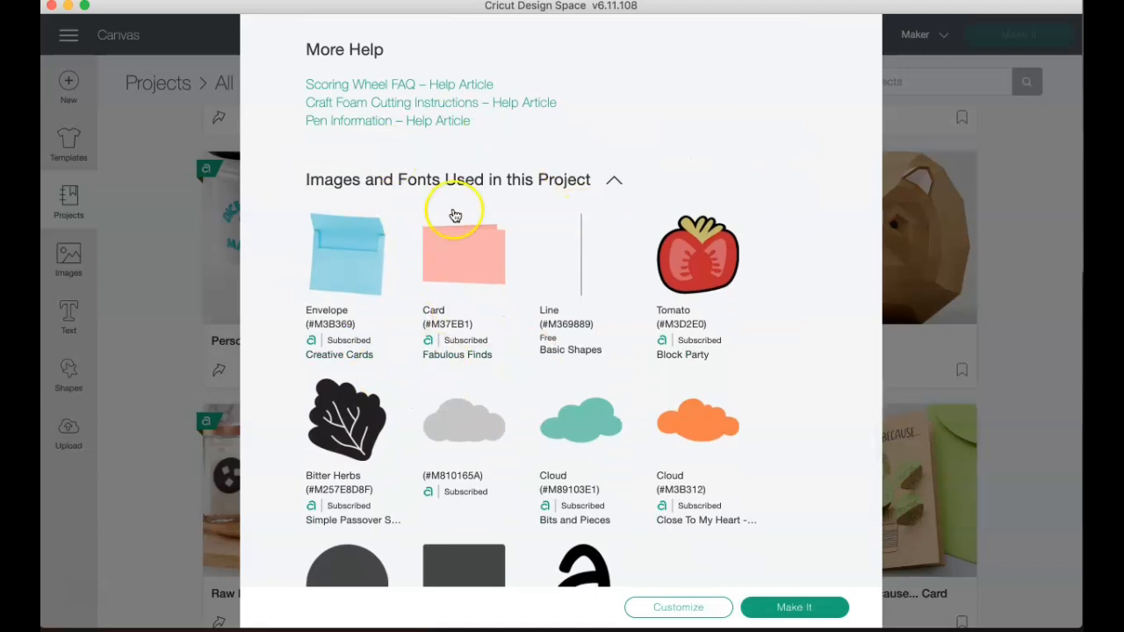
{"action": "scroll", "coordinate": [539, 279], "scroll_direction": "down", "scroll_amount": 1}
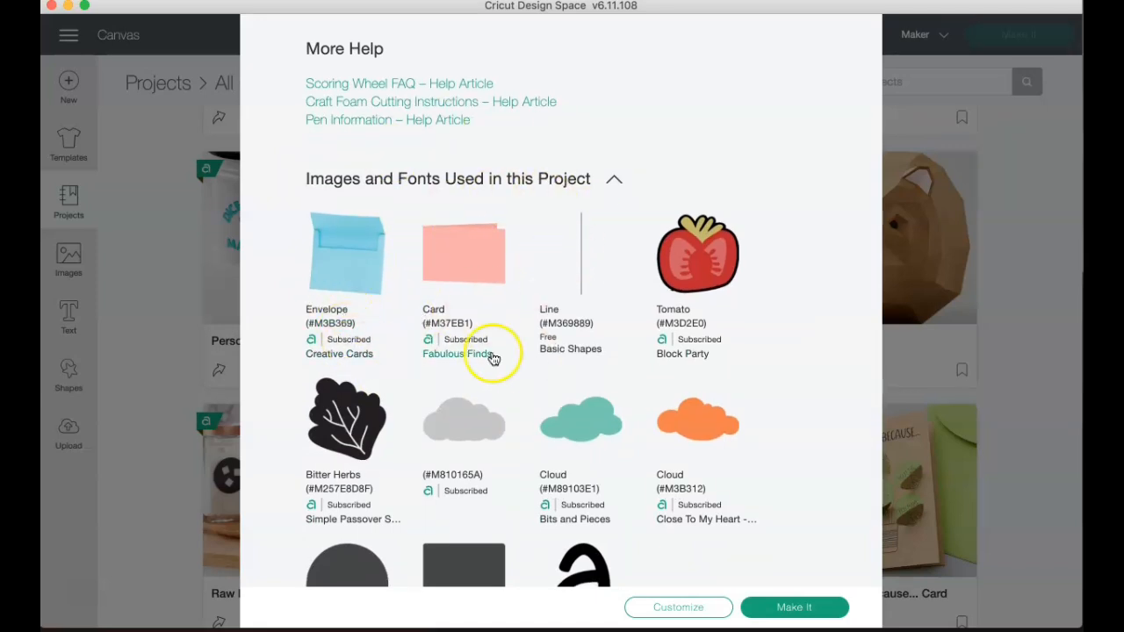
{"action": "scroll", "coordinate": [605, 353], "scroll_direction": "down", "scroll_amount": 9}
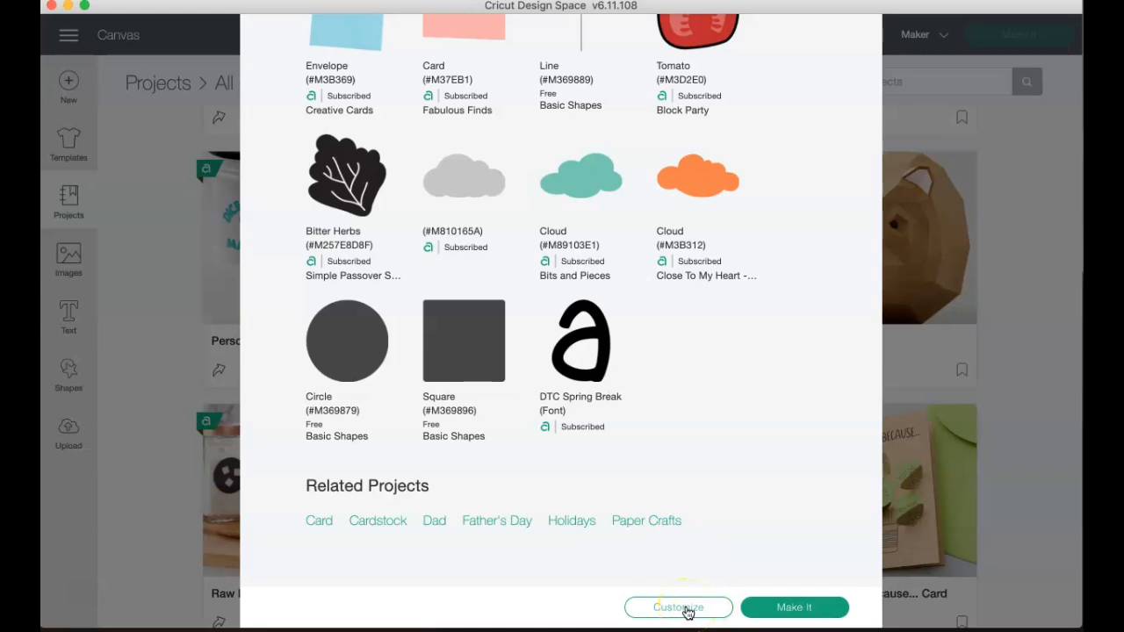
Load the Taco 'Bout A Great Dad Card for customizing, replacing the unsaved canvas project, and select the tan taco shell.
{"action": "left_click", "coordinate": [718, 606]}
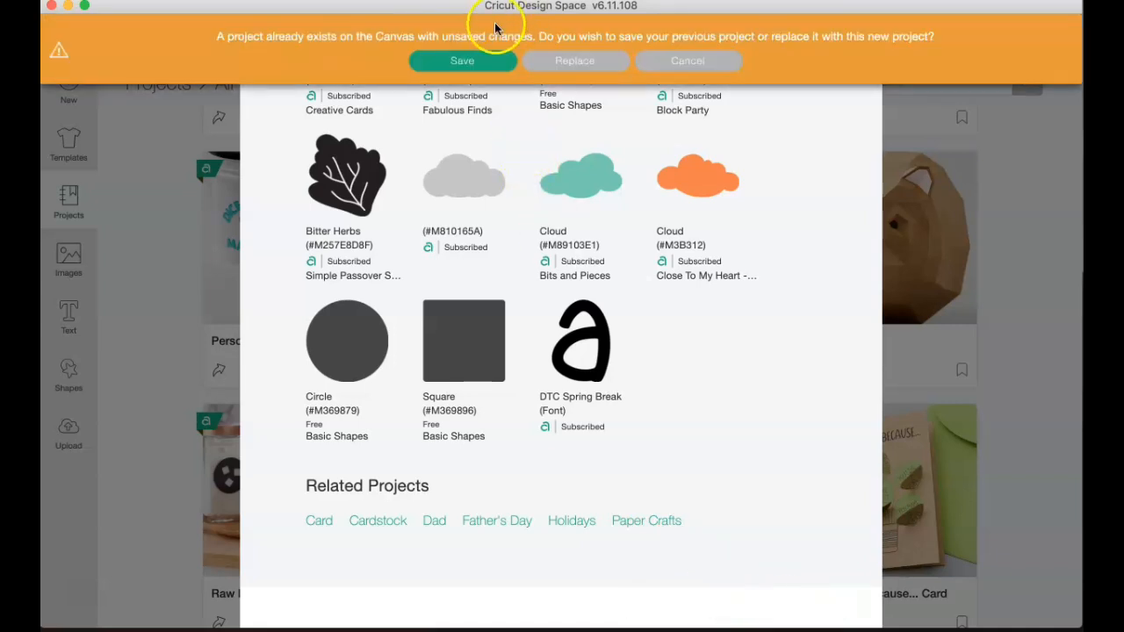
{"action": "left_click", "coordinate": [562, 63]}
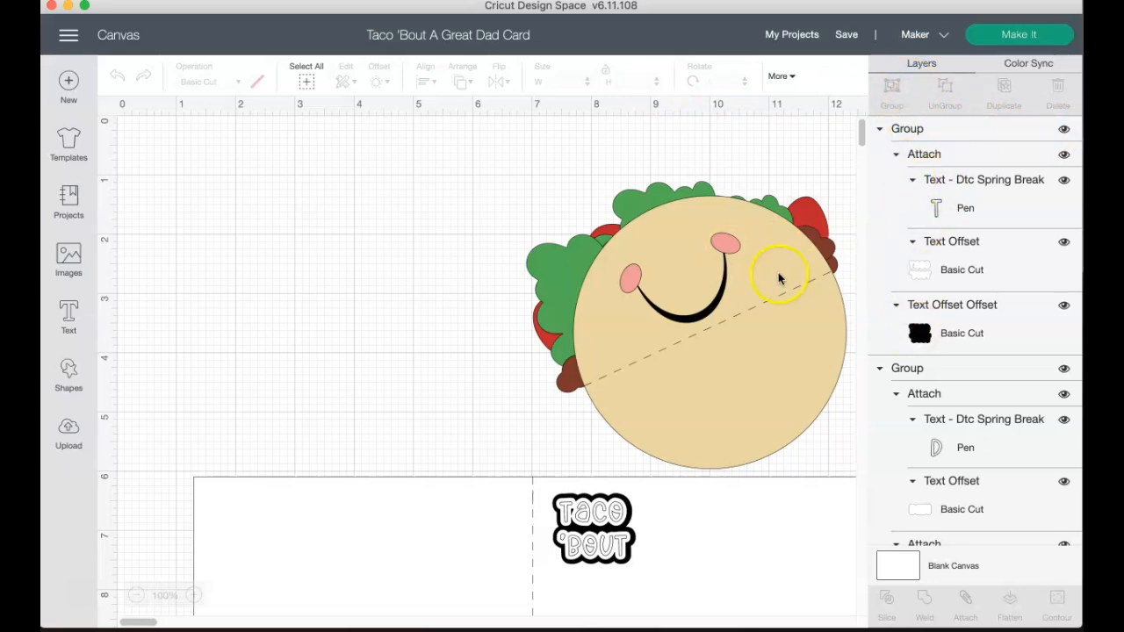
{"action": "left_click", "coordinate": [740, 272]}
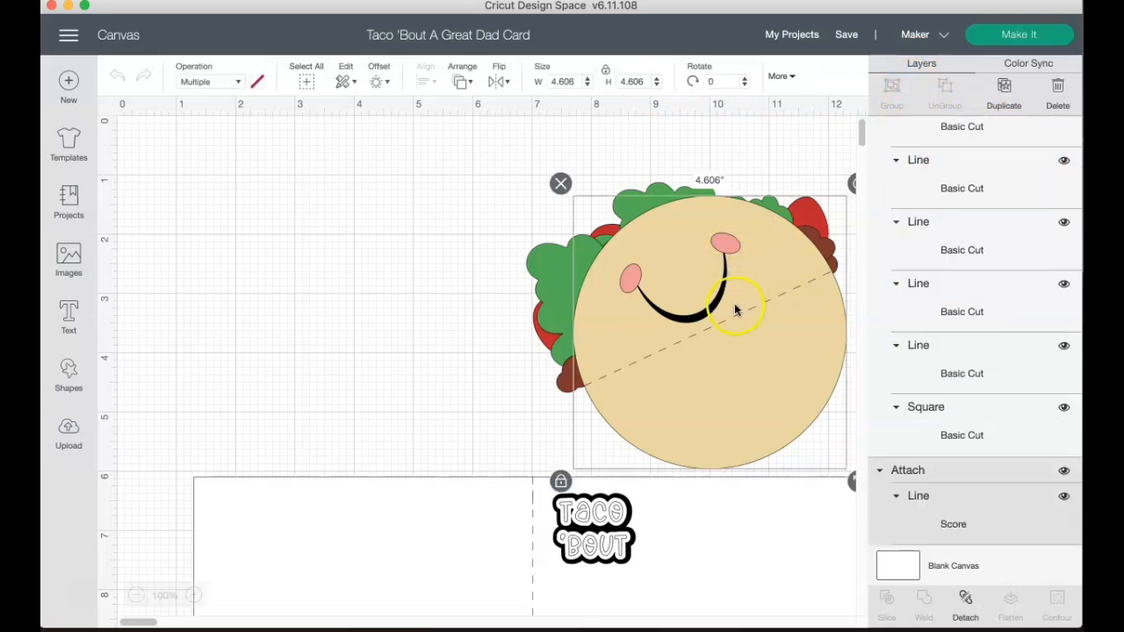
Look over the whole extent of the card project on the canvas, from the white card to the red envelope.
{"action": "scroll", "coordinate": [513, 316], "scroll_direction": "down", "scroll_amount": 10}
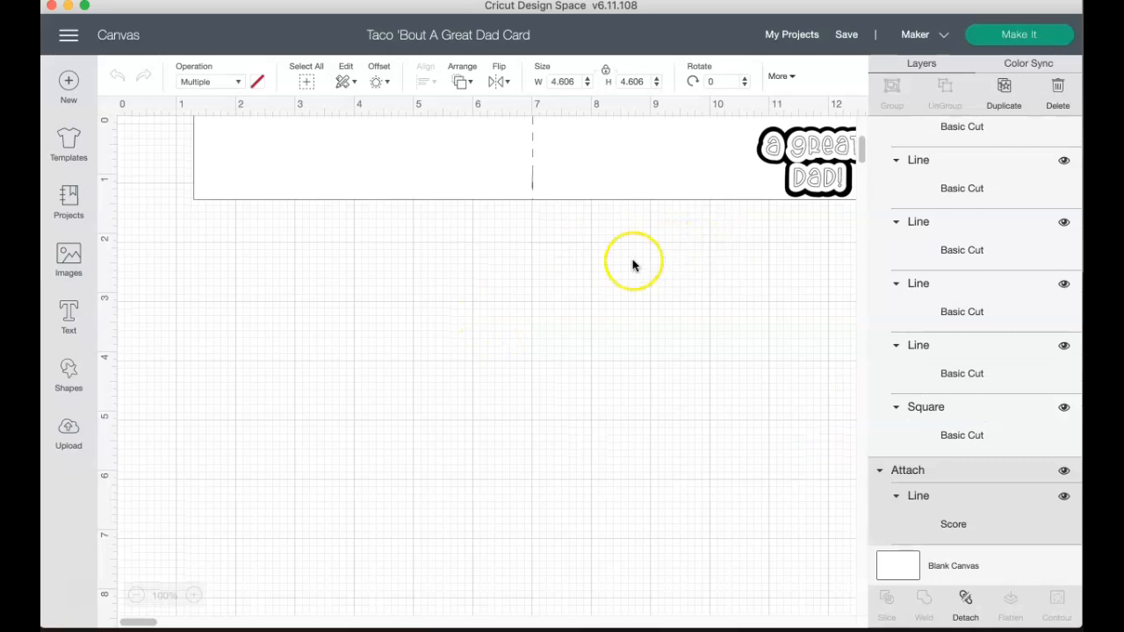
{"action": "scroll", "coordinate": [633, 265], "scroll_direction": "up", "scroll_amount": 10}
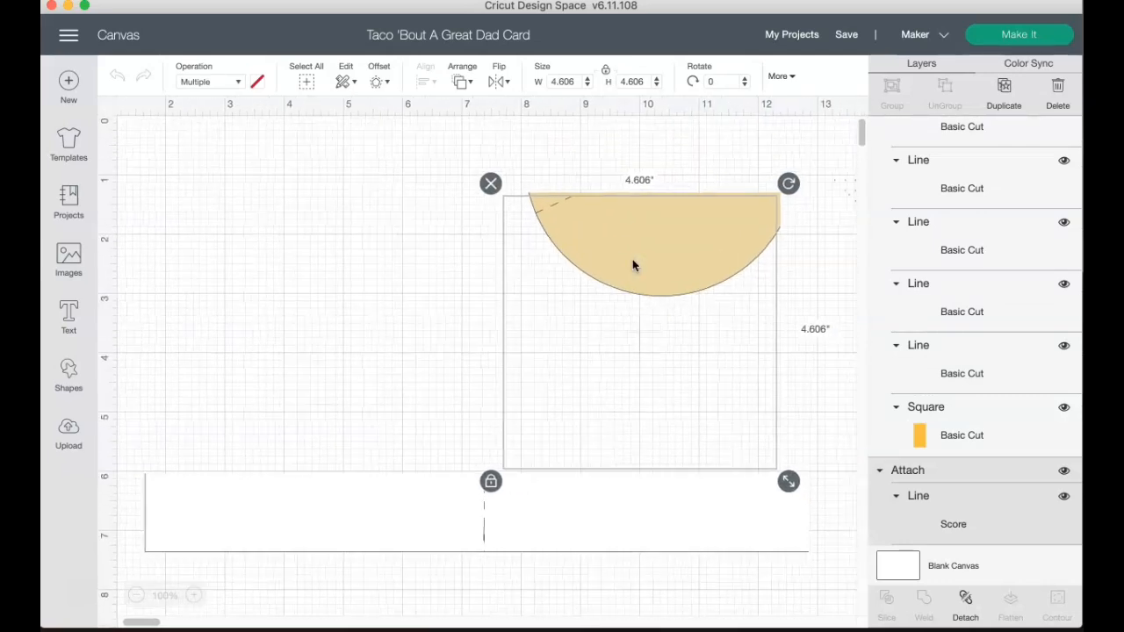
{"action": "scroll", "coordinate": [632, 261], "scroll_direction": "right", "scroll_amount": 5}
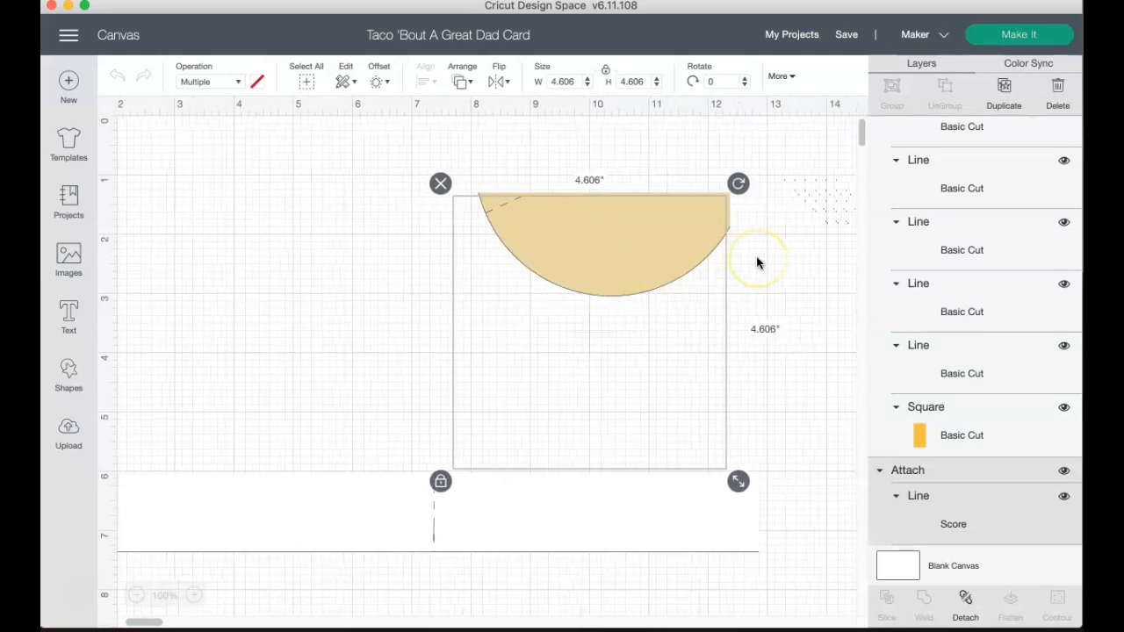
{"action": "scroll", "coordinate": [756, 262], "scroll_direction": "right", "scroll_amount": 20}
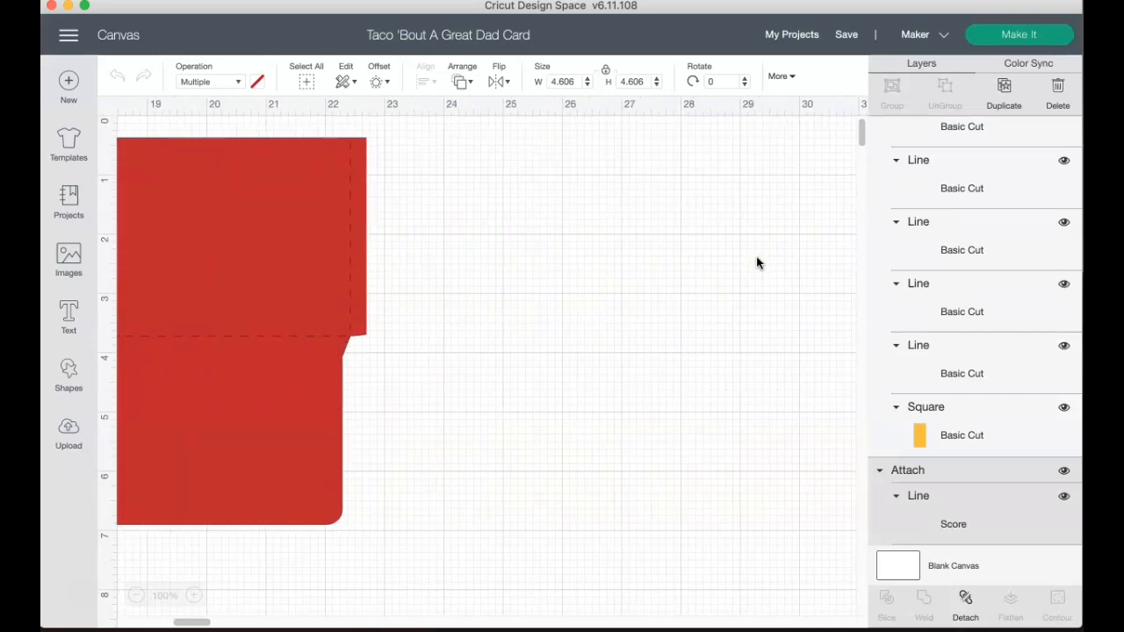
{"action": "scroll", "coordinate": [757, 262], "scroll_direction": "right", "scroll_amount": 5}
Review the card project's list of layers, including its pen, score and basic cut operations.
{"action": "scroll", "coordinate": [971, 435], "scroll_direction": "down", "scroll_amount": 5}
{"action": "scroll", "coordinate": [971, 430], "scroll_direction": "up", "scroll_amount": 10}
{"action": "scroll", "coordinate": [973, 394], "scroll_direction": "down", "scroll_amount": 2}
{"action": "scroll", "coordinate": [973, 394], "scroll_direction": "up", "scroll_amount": 4}
{"action": "scroll", "coordinate": [973, 395], "scroll_direction": "down", "scroll_amount": 6}
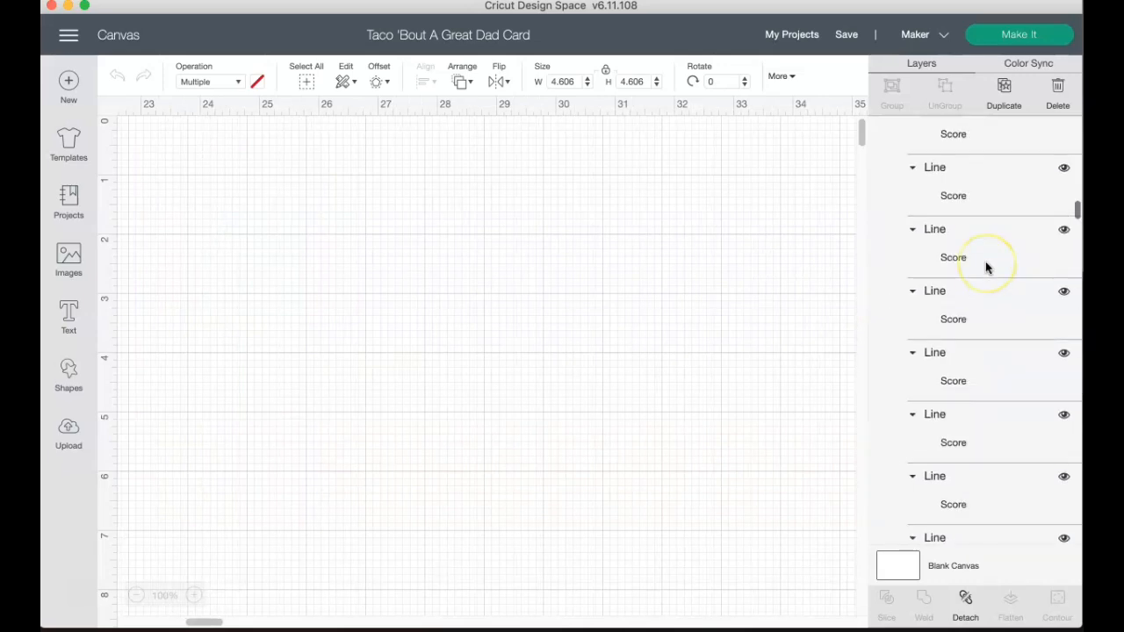
{"action": "scroll", "coordinate": [986, 266], "scroll_direction": "up", "scroll_amount": 5}
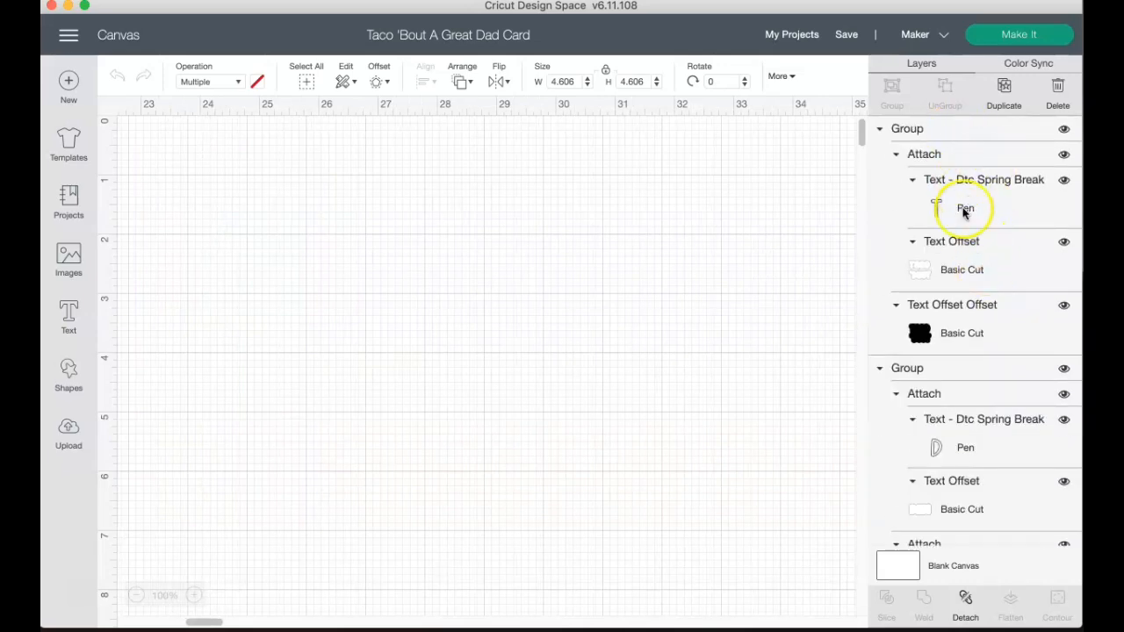
Examine the taco, the lettering, the yellow cheese strips and the red envelope on the canvas.
{"action": "scroll", "coordinate": [411, 459], "scroll_direction": "left", "scroll_amount": 15}
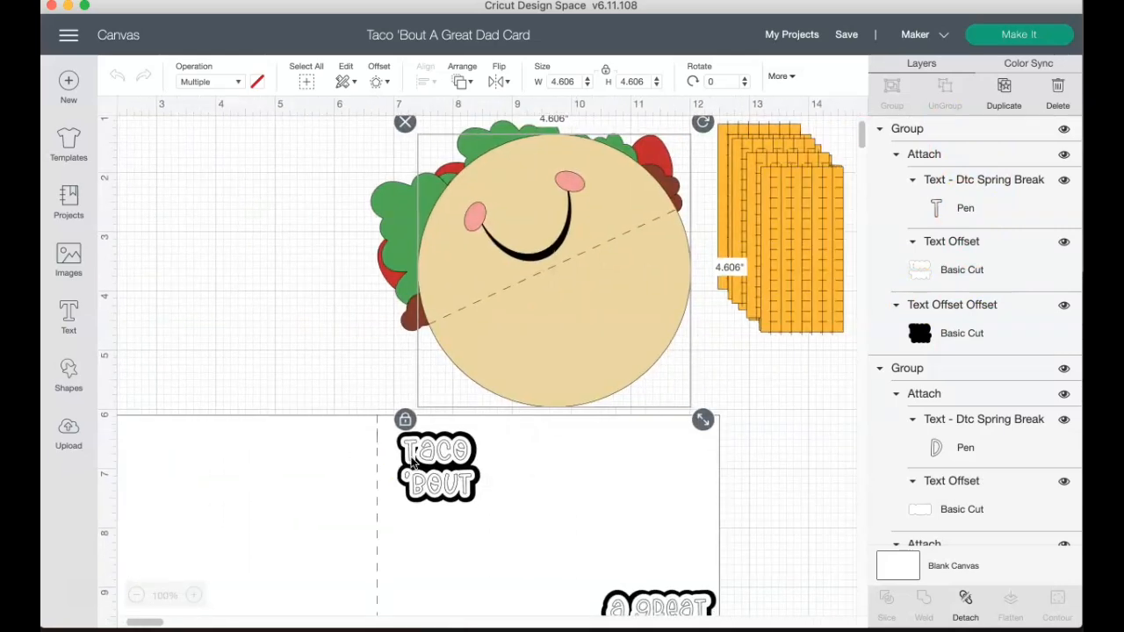
{"action": "scroll", "coordinate": [411, 460], "scroll_direction": "right", "scroll_amount": 4}
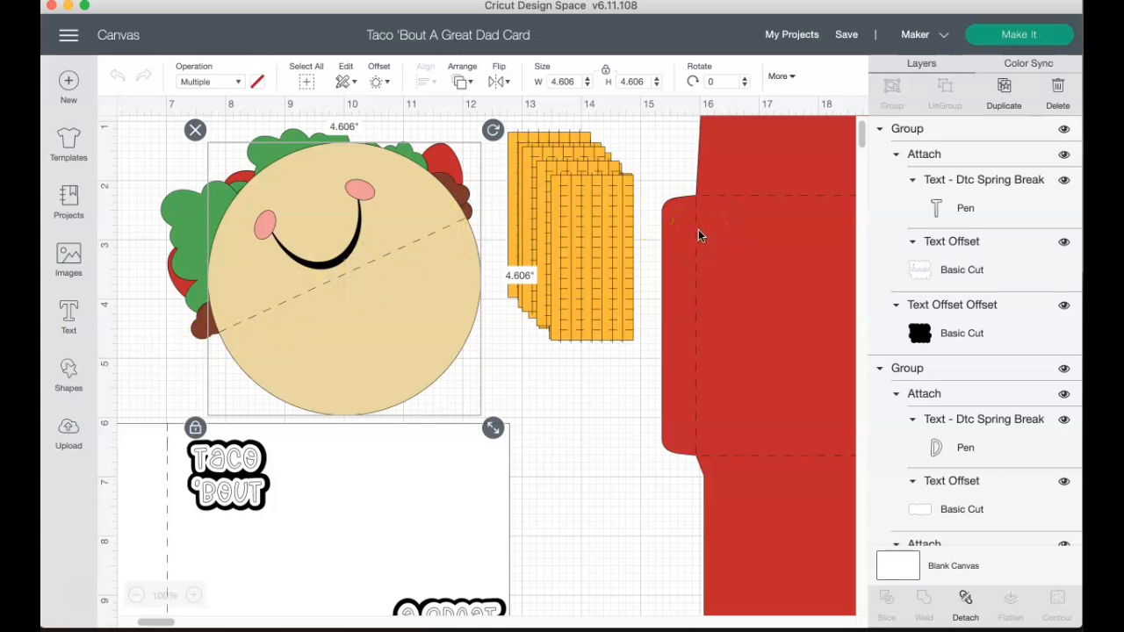
{"action": "scroll", "coordinate": [698, 229], "scroll_direction": "down", "scroll_amount": 5}
{"action": "scroll", "coordinate": [698, 229], "scroll_direction": "right", "scroll_amount": 3}
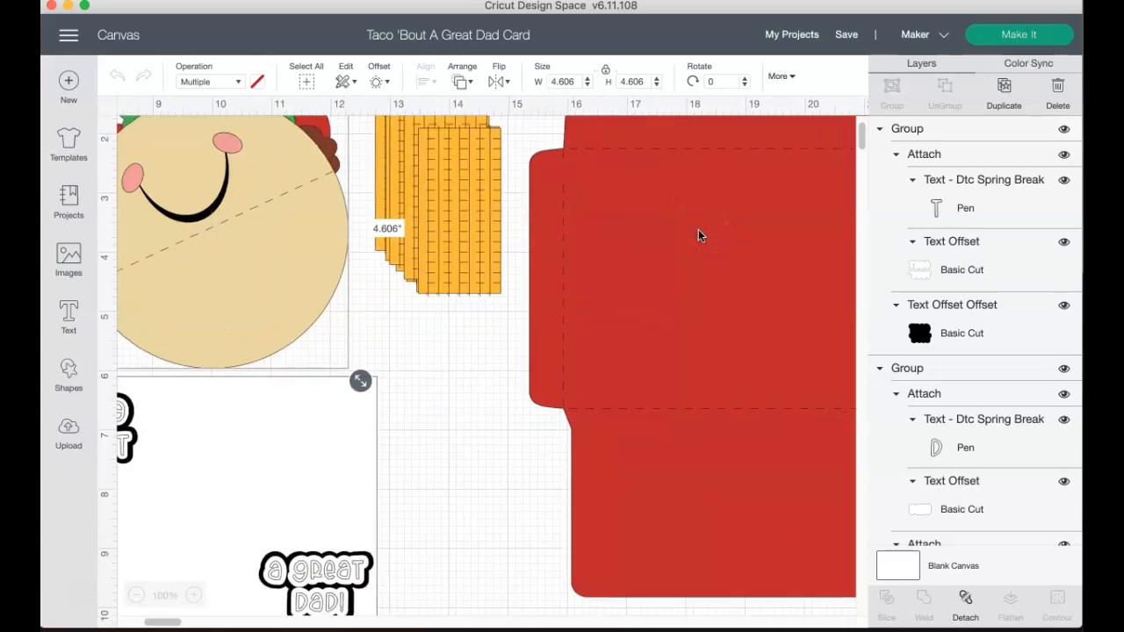
{"action": "scroll", "coordinate": [698, 229], "scroll_direction": "left", "scroll_amount": 8}
{"action": "scroll", "coordinate": [698, 229], "scroll_direction": "up", "scroll_amount": 6}
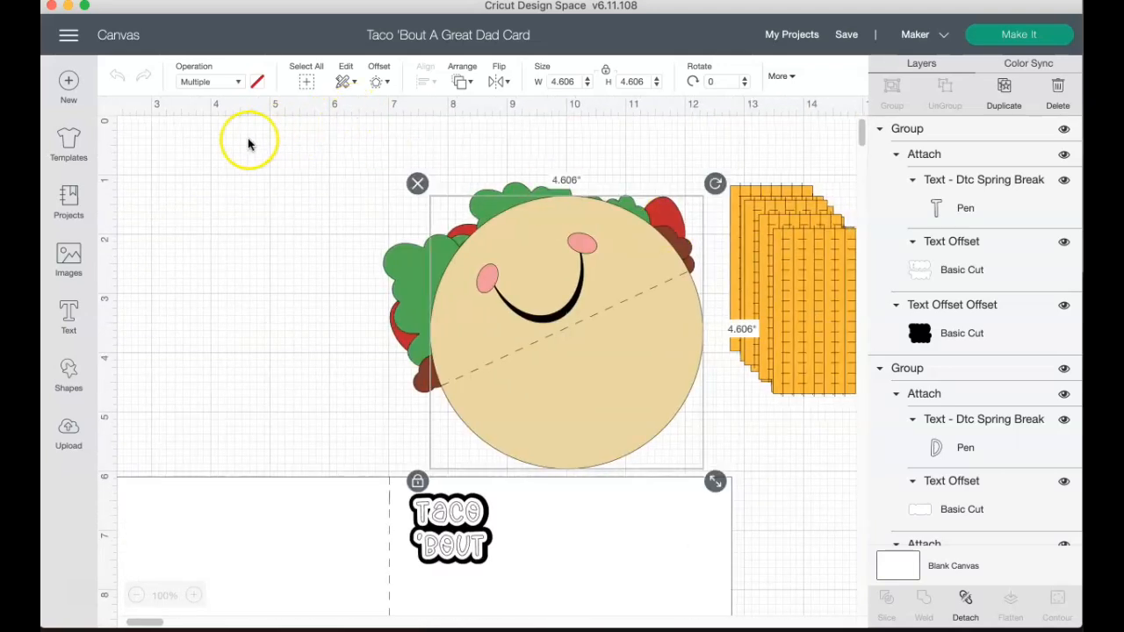
Reopen the ready-made projects library and review the available project categories, leaving All Categories selected.
{"action": "left_click", "coordinate": [65, 199]}
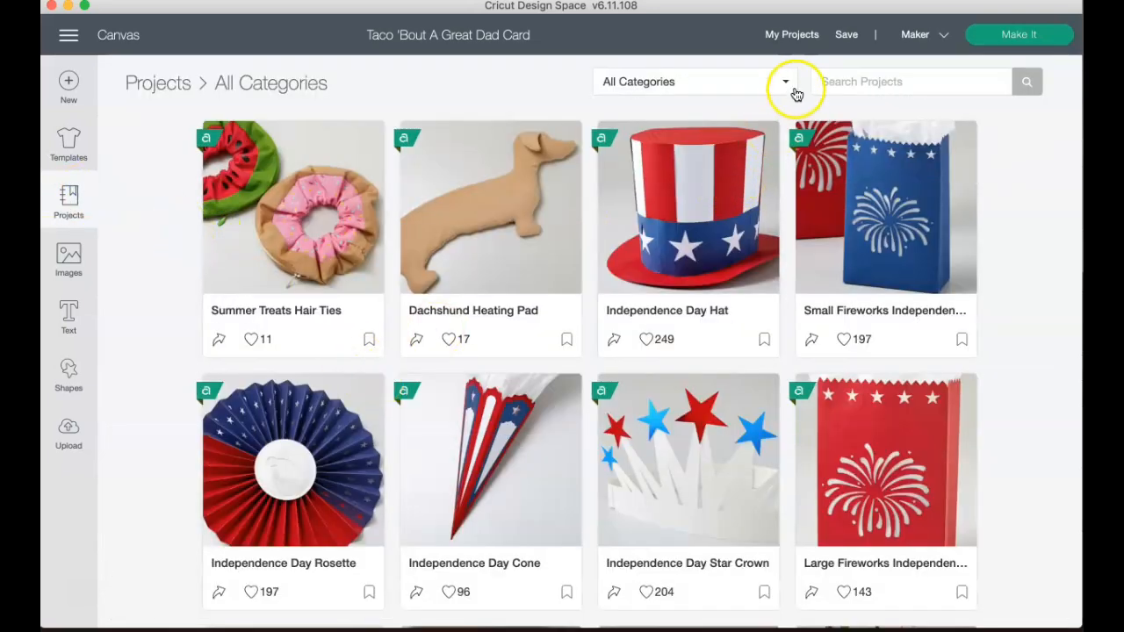
{"action": "left_click", "coordinate": [790, 81]}
{"action": "scroll", "coordinate": [729, 394], "scroll_direction": "down", "scroll_amount": 3}
{"action": "scroll", "coordinate": [728, 394], "scroll_direction": "down", "scroll_amount": 2}
{"action": "scroll", "coordinate": [728, 394], "scroll_direction": "up", "scroll_amount": 10}
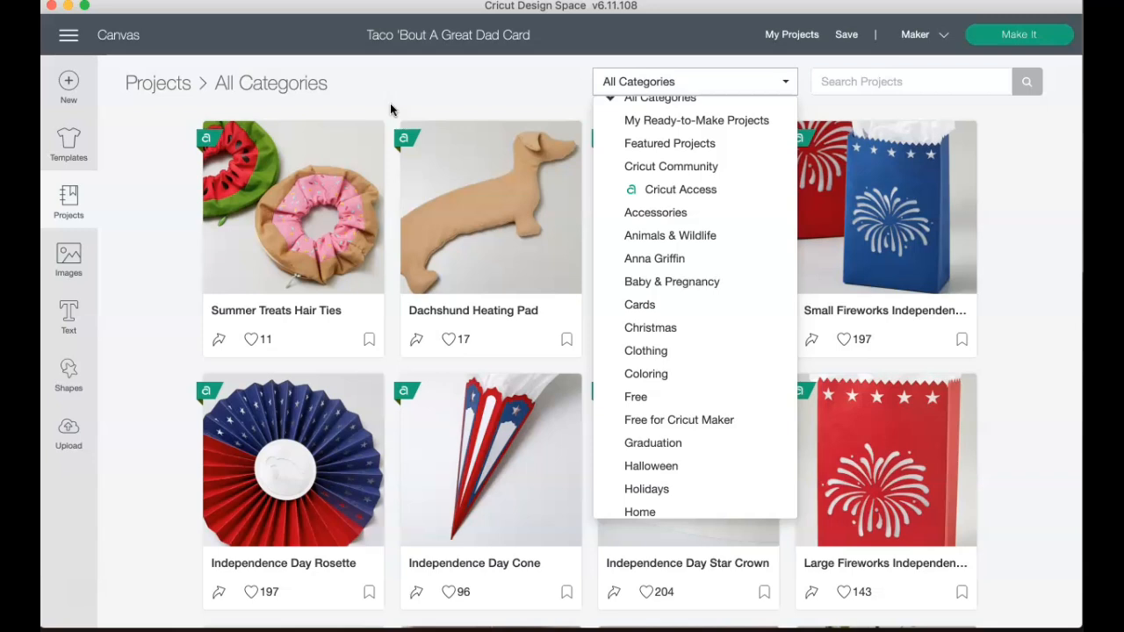
{"action": "left_click", "coordinate": [183, 175]}
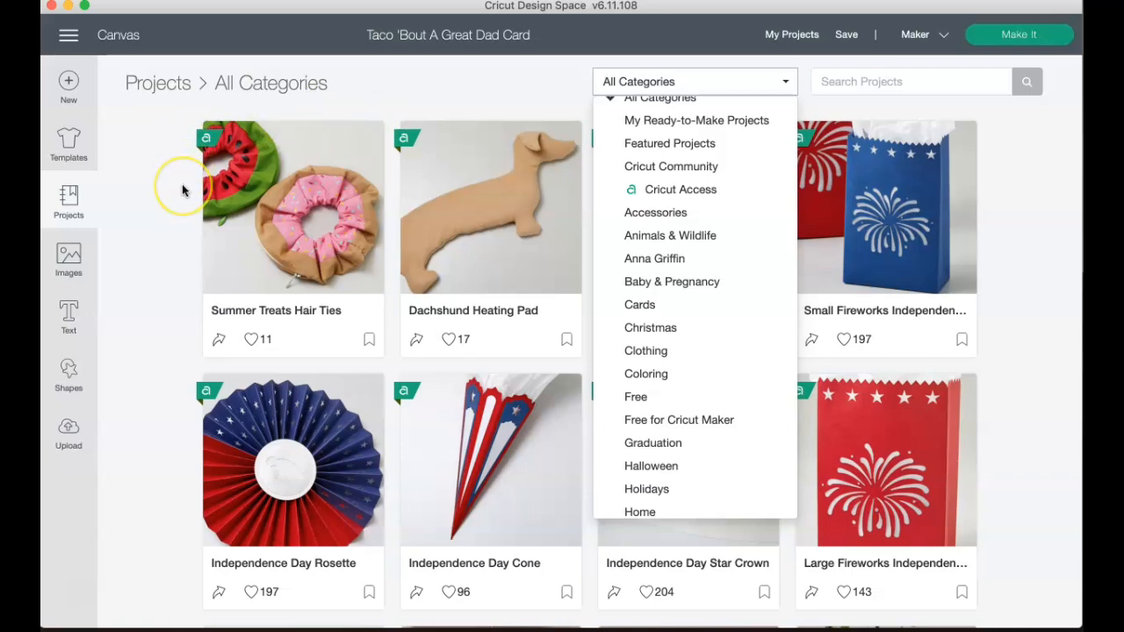
{"action": "scroll", "coordinate": [709, 349], "scroll_direction": "down", "scroll_amount": 5}
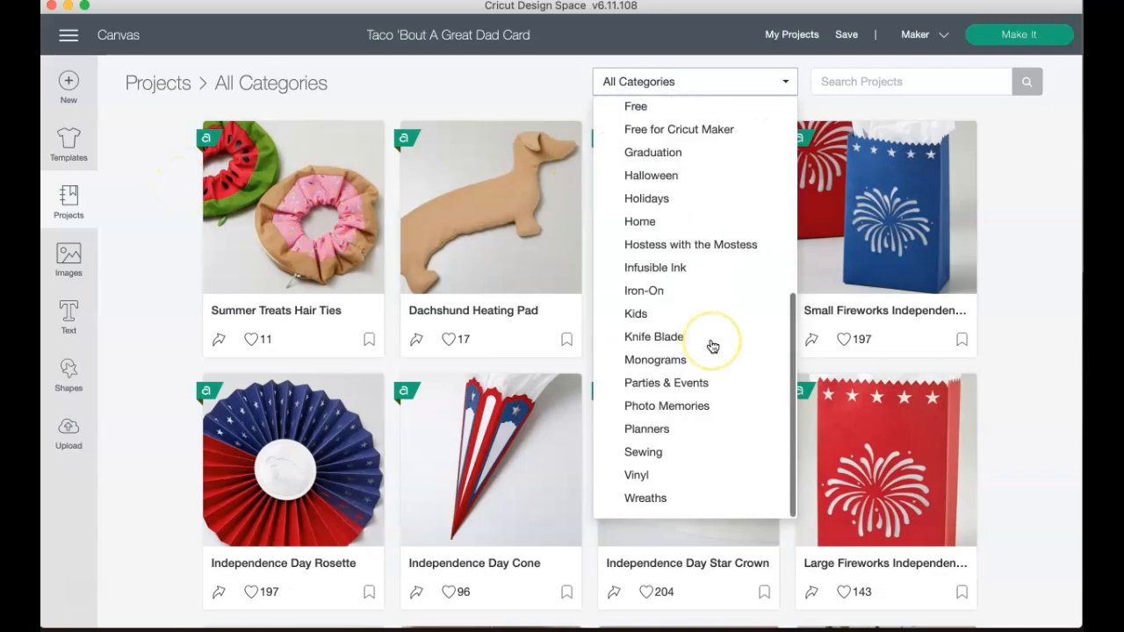
{"action": "scroll", "coordinate": [682, 181], "scroll_direction": "up", "scroll_amount": 5}
{"action": "scroll", "coordinate": [709, 346], "scroll_direction": "down", "scroll_amount": 5}
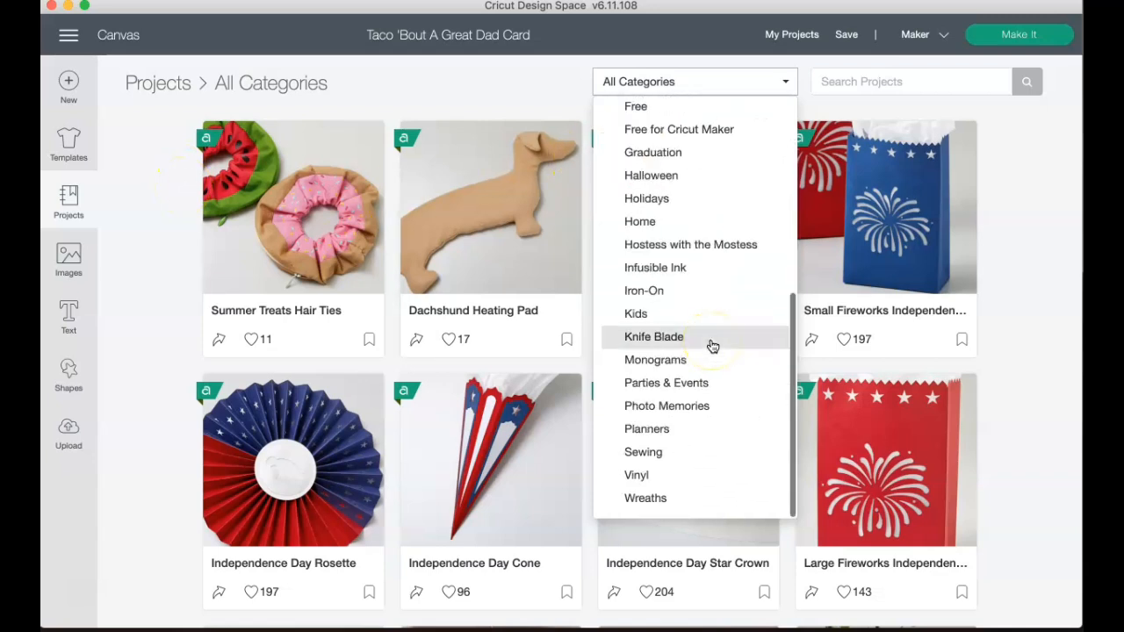
{"action": "scroll", "coordinate": [711, 346], "scroll_direction": "up", "scroll_amount": 6}
{"action": "left_click", "coordinate": [888, 81]}
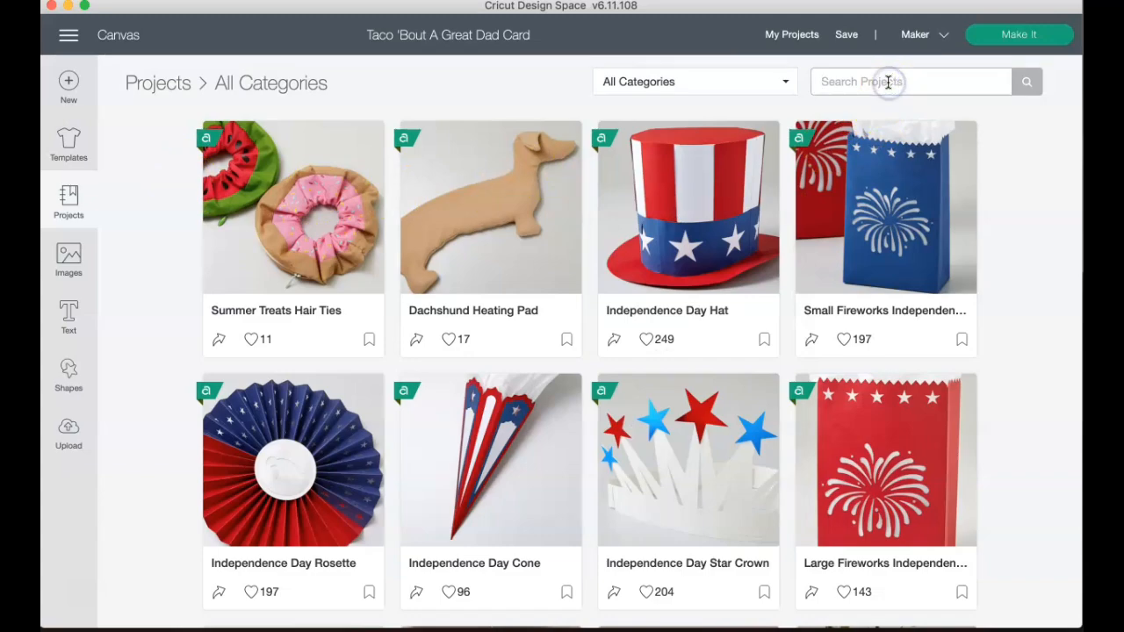
Browse the ready-made projects under All Categories for more project ideas.
{"action": "scroll", "coordinate": [727, 363], "scroll_direction": "down", "scroll_amount": 5}
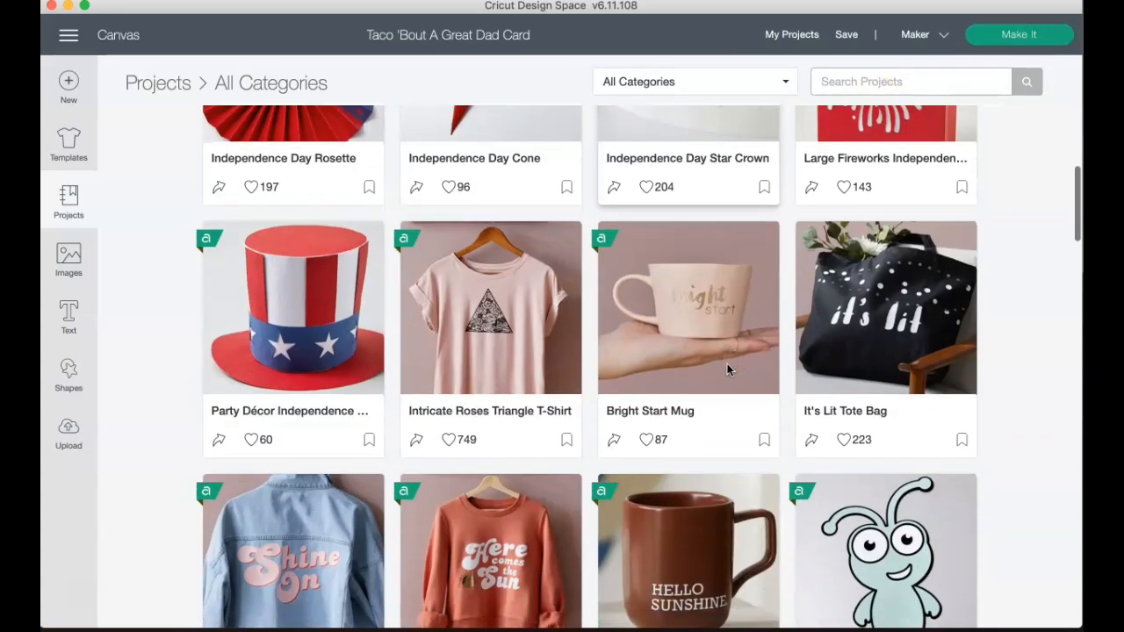
{"action": "scroll", "coordinate": [727, 367], "scroll_direction": "down", "scroll_amount": 8}
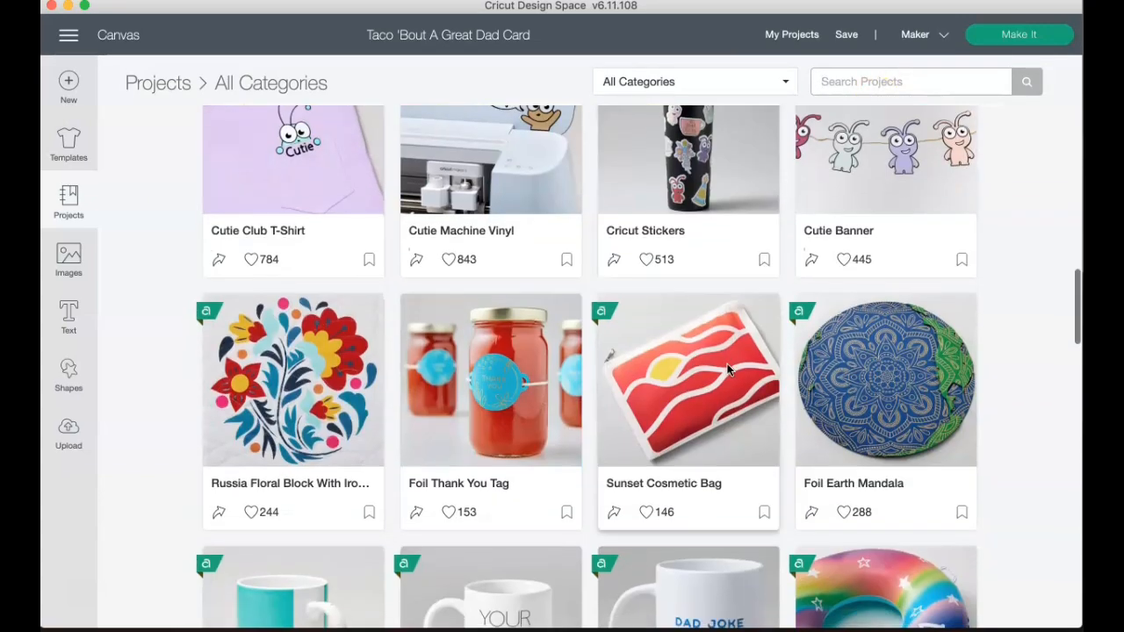
{"action": "scroll", "coordinate": [727, 367], "scroll_direction": "down", "scroll_amount": 6}
{"action": "left_click", "coordinate": [661, 404]}
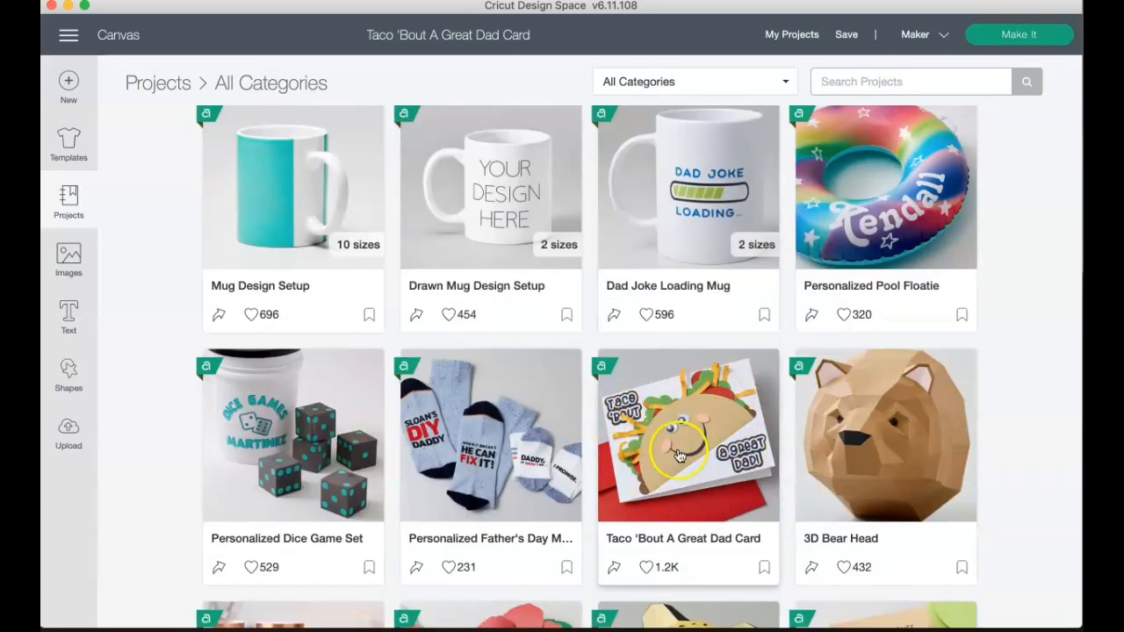
{"action": "scroll", "coordinate": [547, 429], "scroll_direction": "down", "scroll_amount": 6}
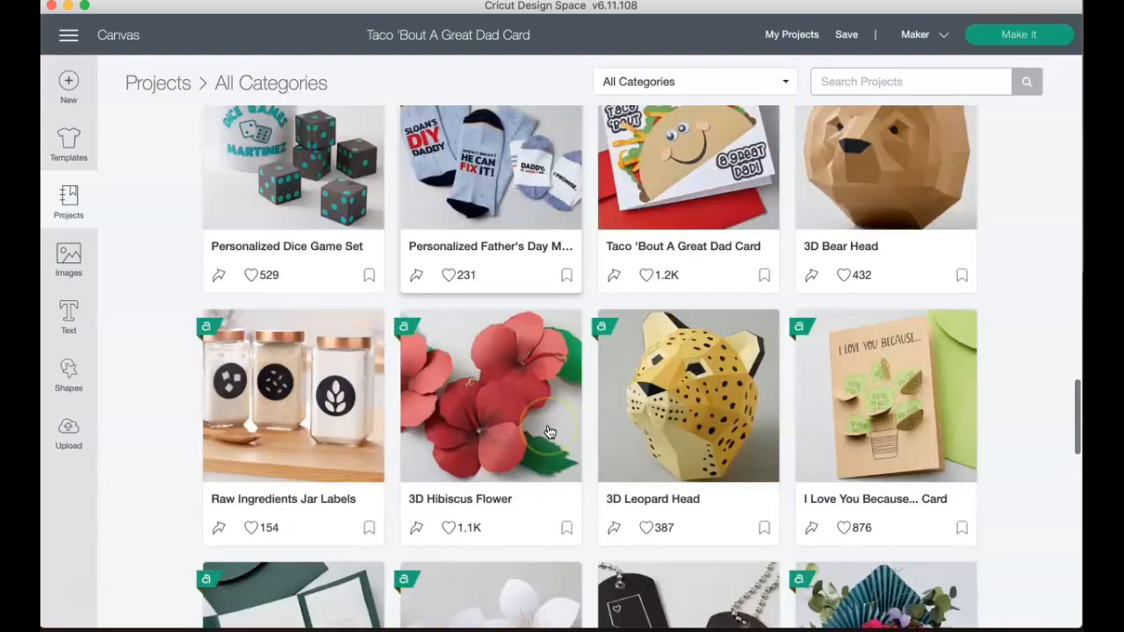
{"action": "scroll", "coordinate": [549, 430], "scroll_direction": "down", "scroll_amount": 8}
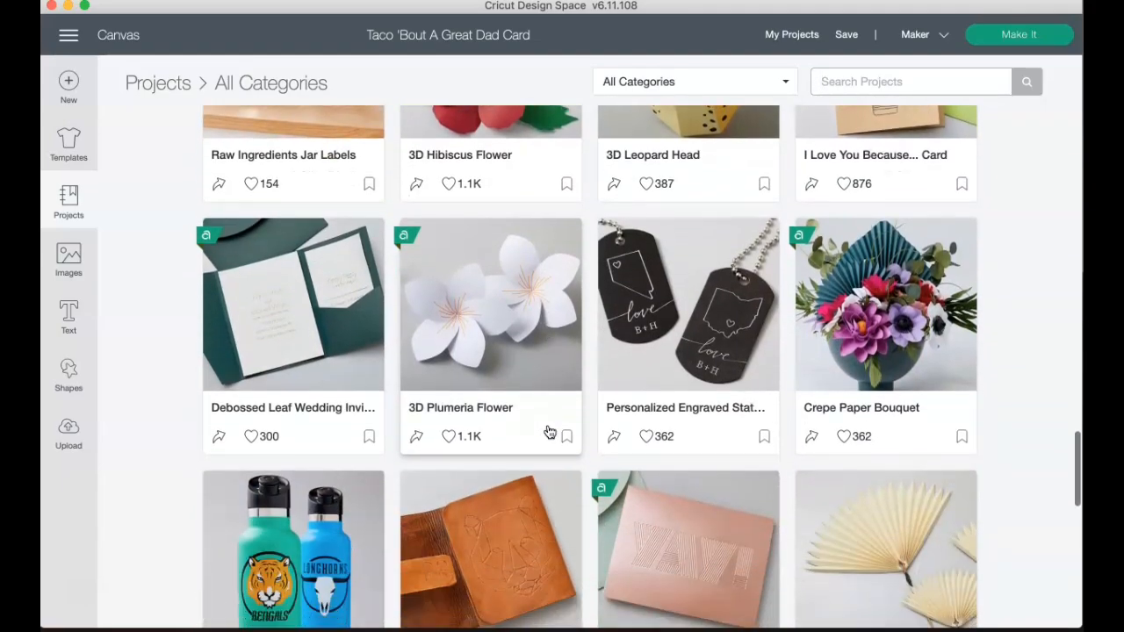
{"action": "scroll", "coordinate": [544, 439], "scroll_direction": "up", "scroll_amount": 15}
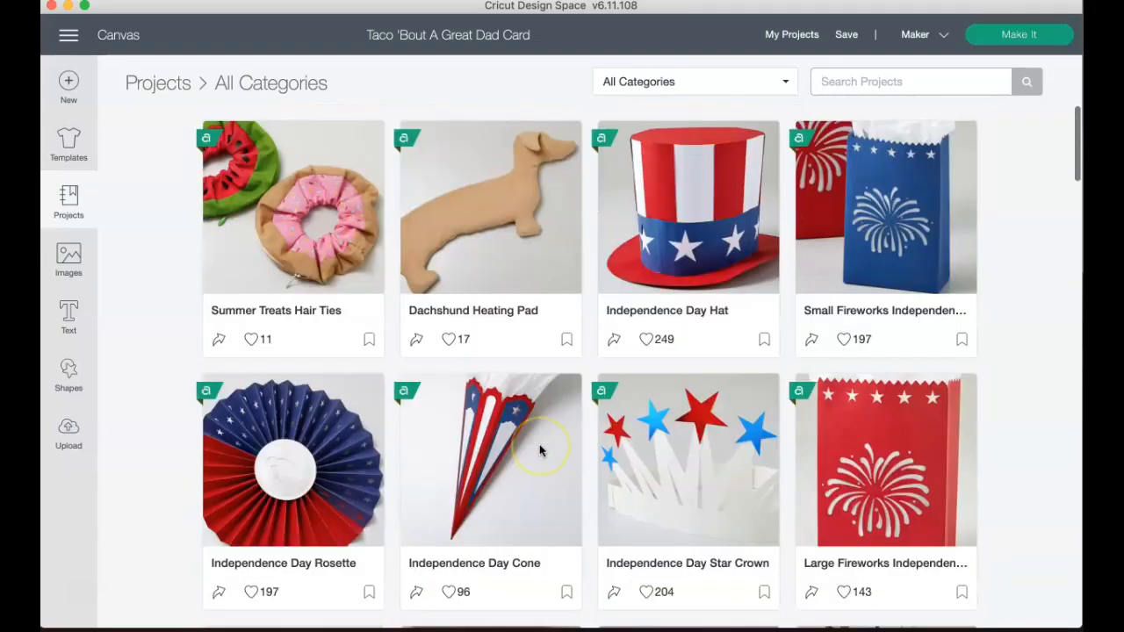
{"action": "scroll", "coordinate": [539, 444], "scroll_direction": "down", "scroll_amount": 5}
{"action": "scroll", "coordinate": [539, 447], "scroll_direction": "down", "scroll_amount": 12}
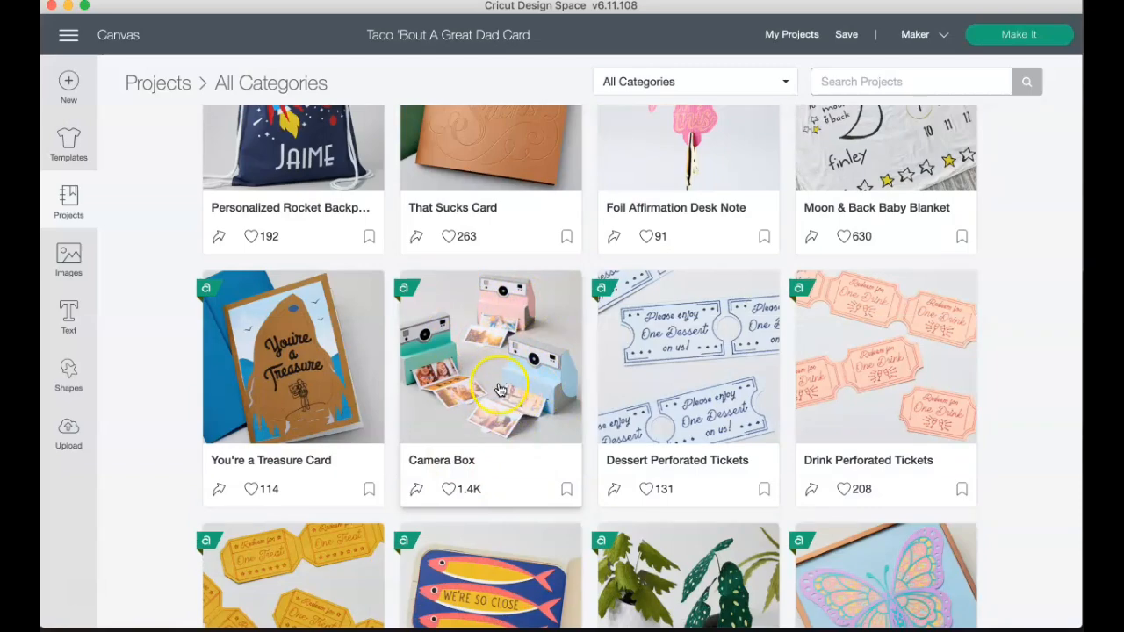
Look through further ready-made projects and return to the beginning of the All Categories list.
{"action": "scroll", "coordinate": [506, 404], "scroll_direction": "down", "scroll_amount": 3}
{"action": "scroll", "coordinate": [506, 404], "scroll_direction": "up", "scroll_amount": 15}
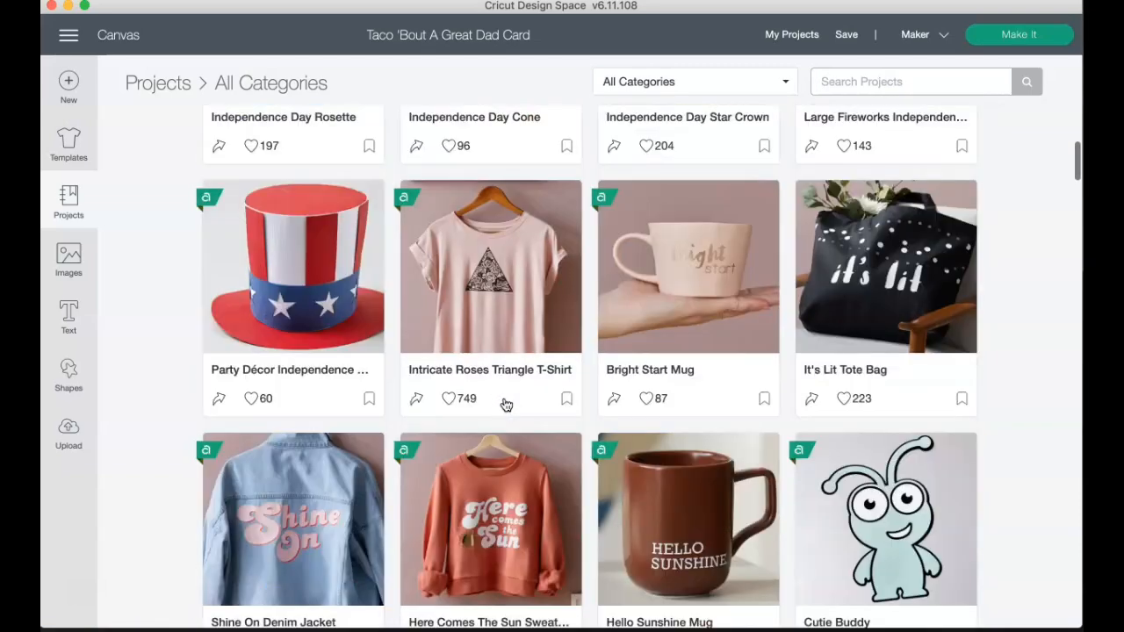
{"action": "left_click", "coordinate": [351, 169]}
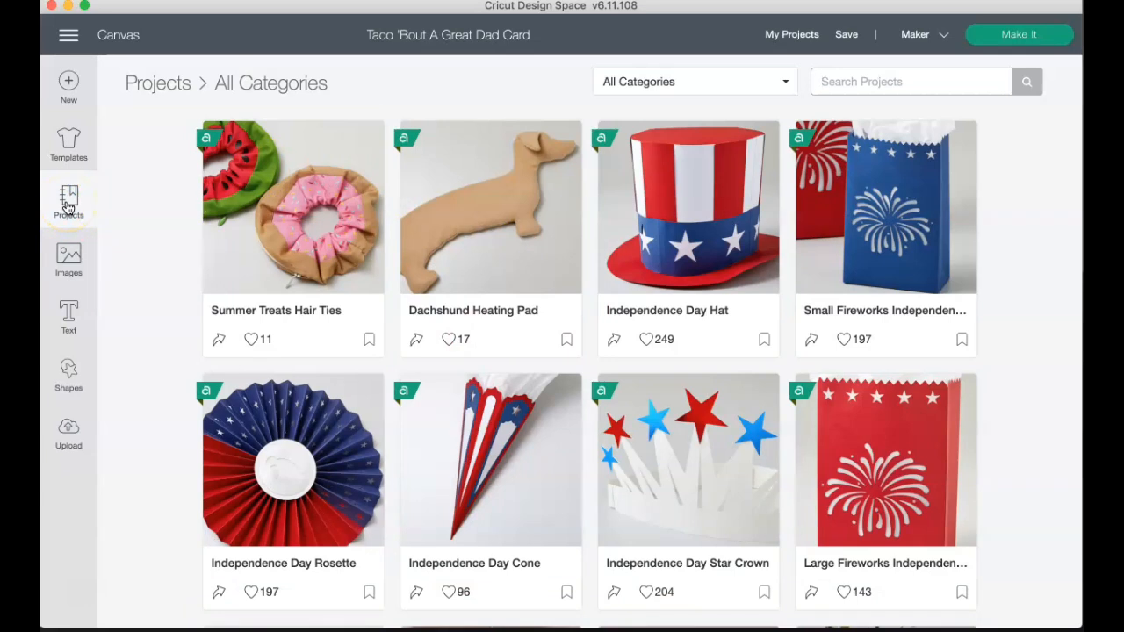
Open the Cricut image library and review its categories, such as Occasions, Themes, Trending and People & Places.
{"action": "left_click", "coordinate": [66, 254]}
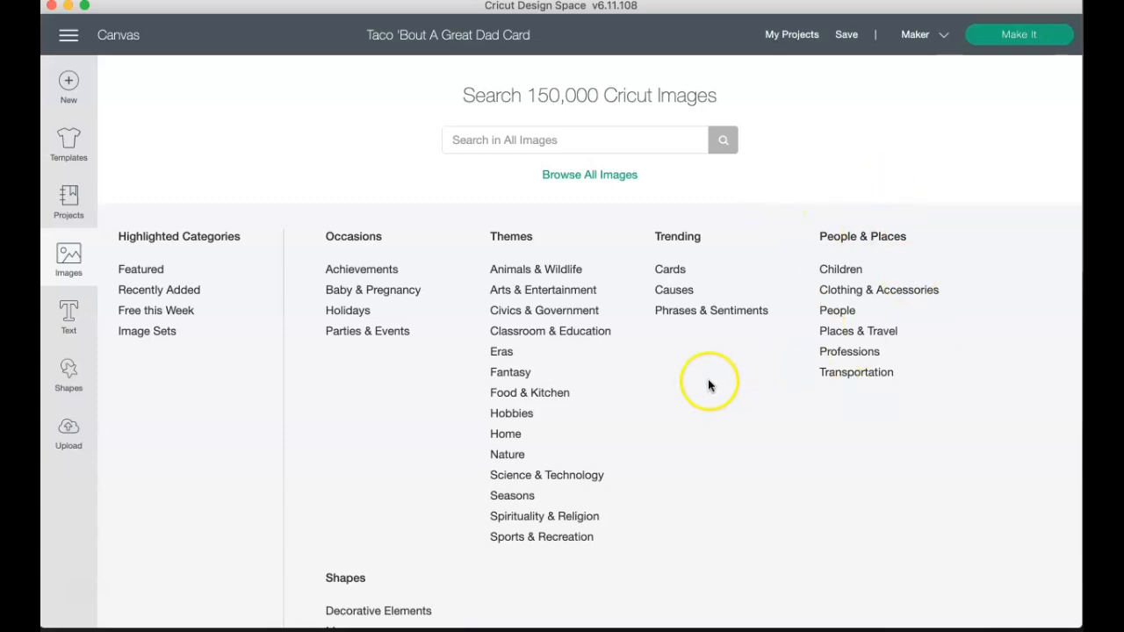
{"action": "scroll", "coordinate": [709, 385], "scroll_direction": "down", "scroll_amount": 3}
{"action": "scroll", "coordinate": [797, 348], "scroll_direction": "up", "scroll_amount": 3}
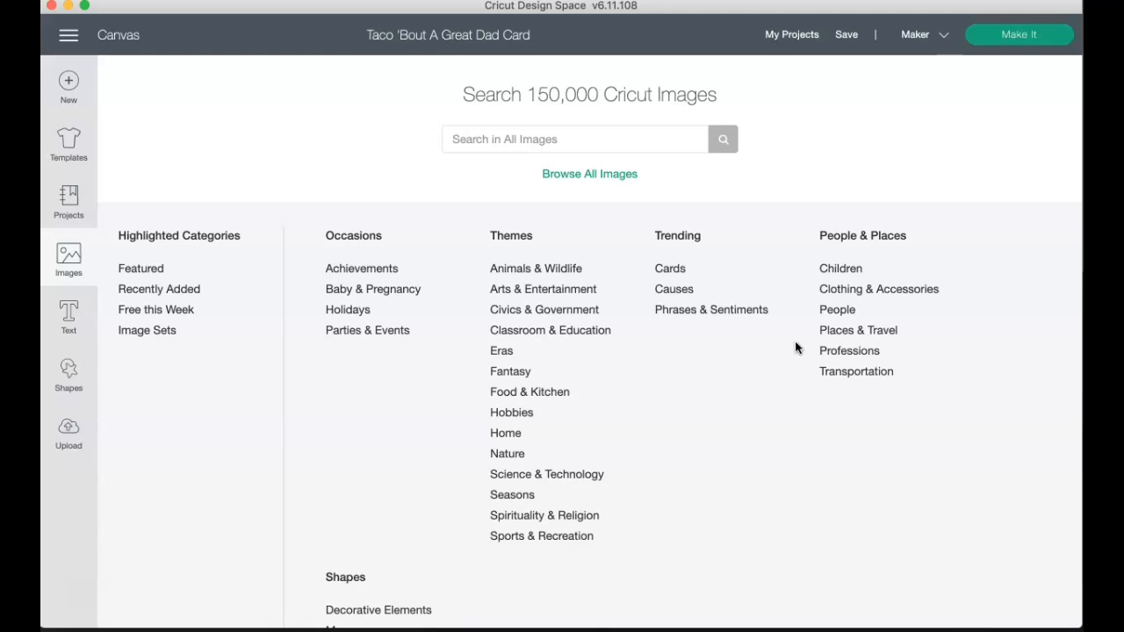
Open the Achievements image category and review its subcategories, its Project Type, Operation Type and Layers filters, and its related tags.
{"action": "left_click", "coordinate": [389, 273]}
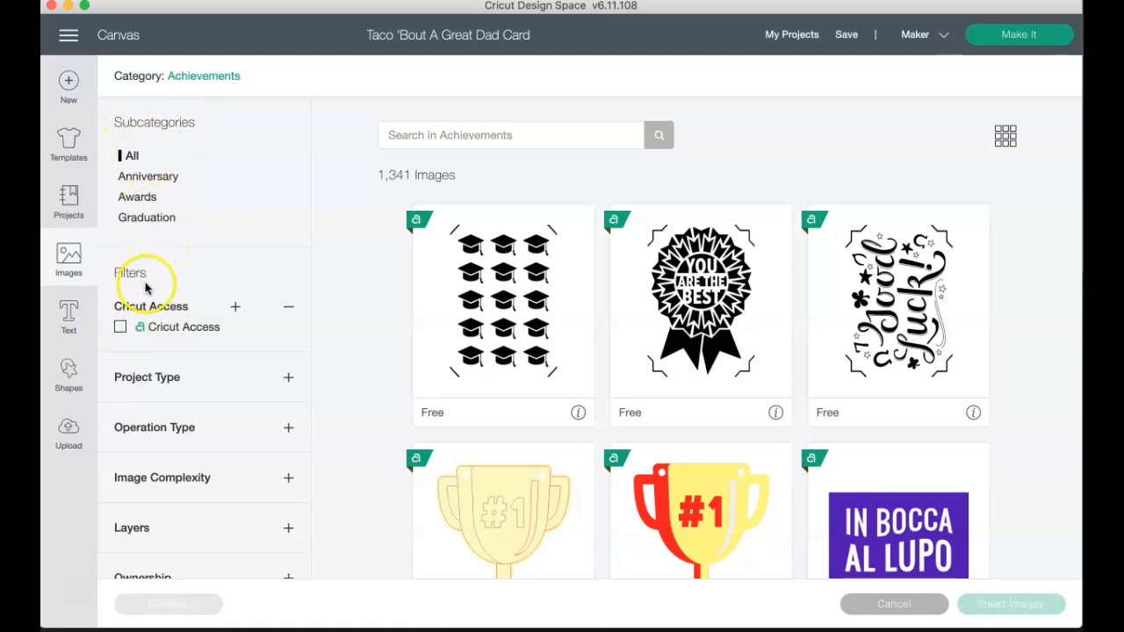
{"action": "scroll", "coordinate": [167, 360], "scroll_direction": "down", "scroll_amount": 2}
{"action": "left_click", "coordinate": [287, 334]}
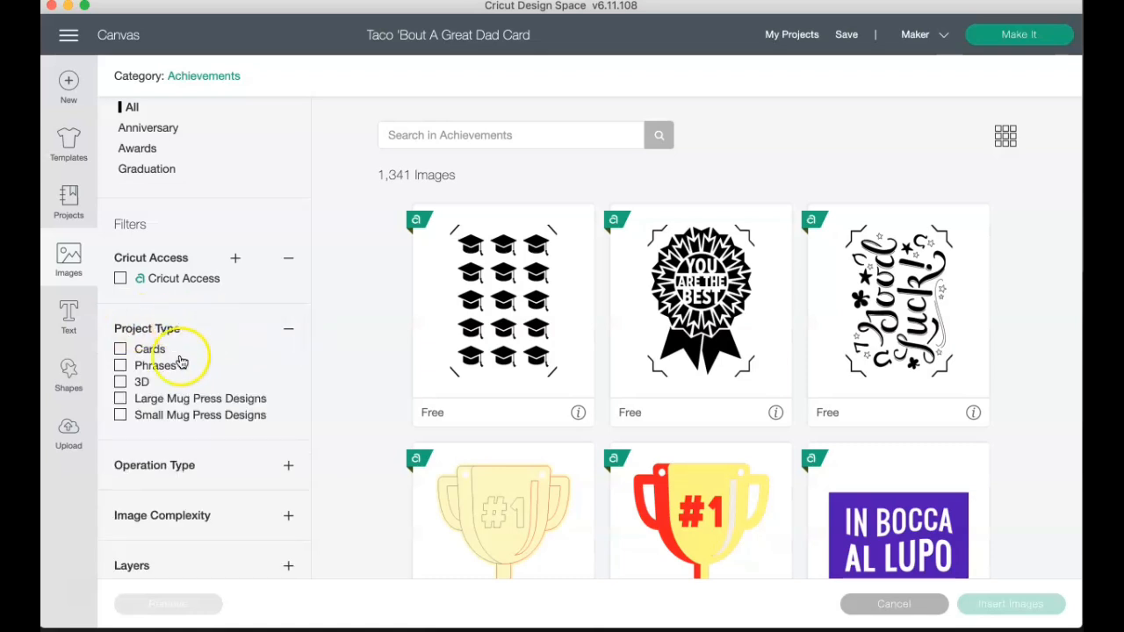
{"action": "scroll", "coordinate": [186, 436], "scroll_direction": "down", "scroll_amount": 2}
{"action": "left_click", "coordinate": [288, 412]}
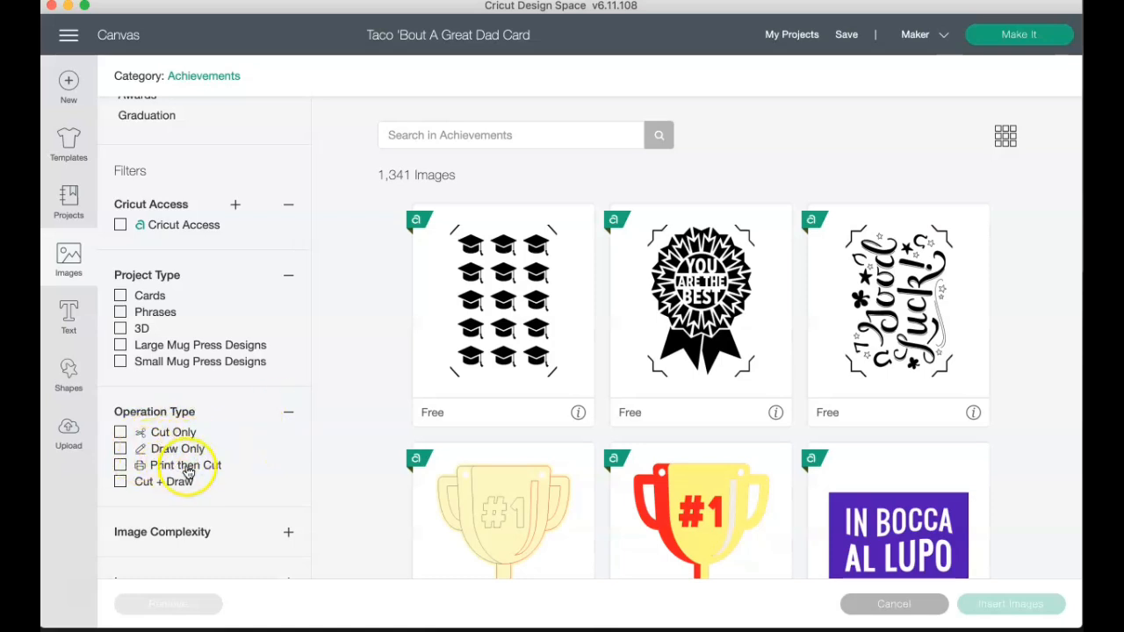
{"action": "left_click", "coordinate": [290, 414]}
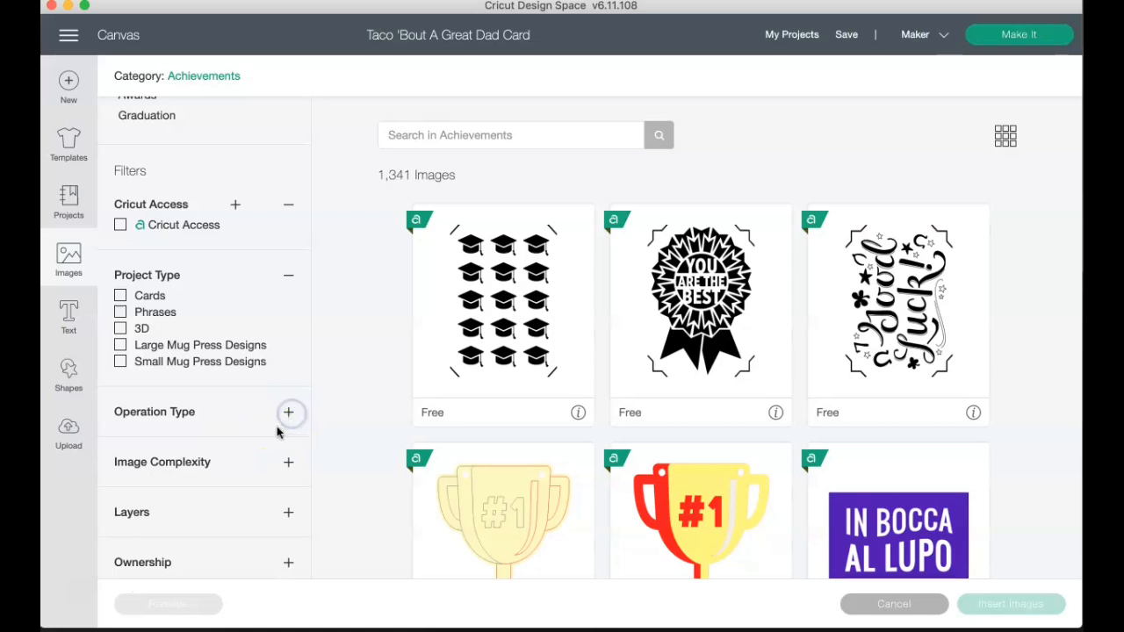
{"action": "scroll", "coordinate": [279, 431], "scroll_direction": "down", "scroll_amount": 5}
{"action": "left_click", "coordinate": [287, 296]}
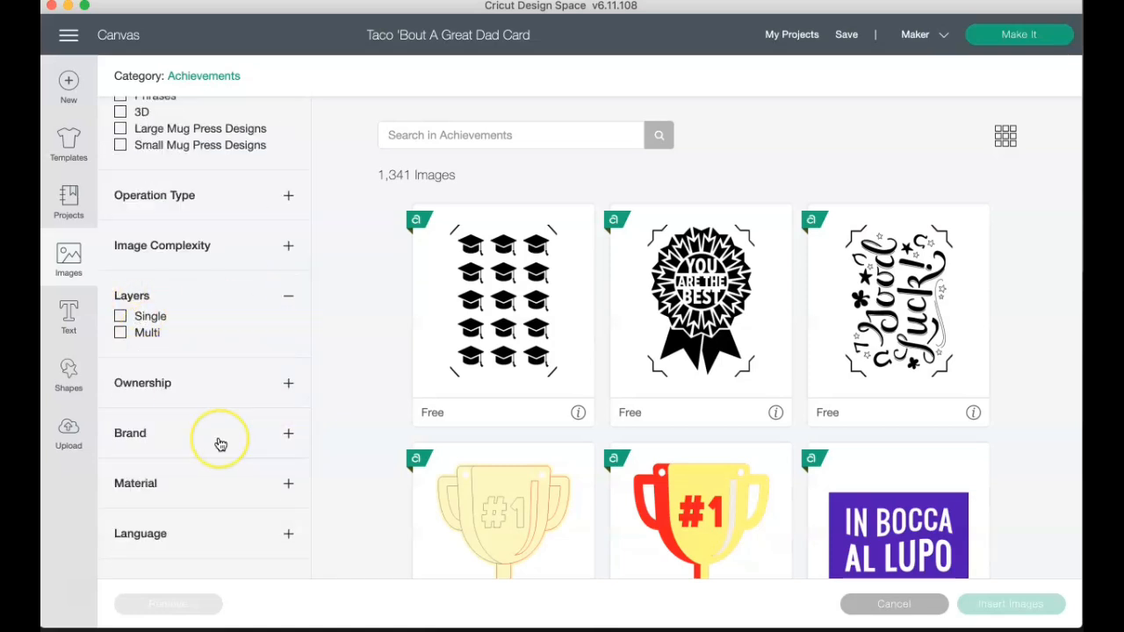
{"action": "scroll", "coordinate": [219, 444], "scroll_direction": "down", "scroll_amount": 4}
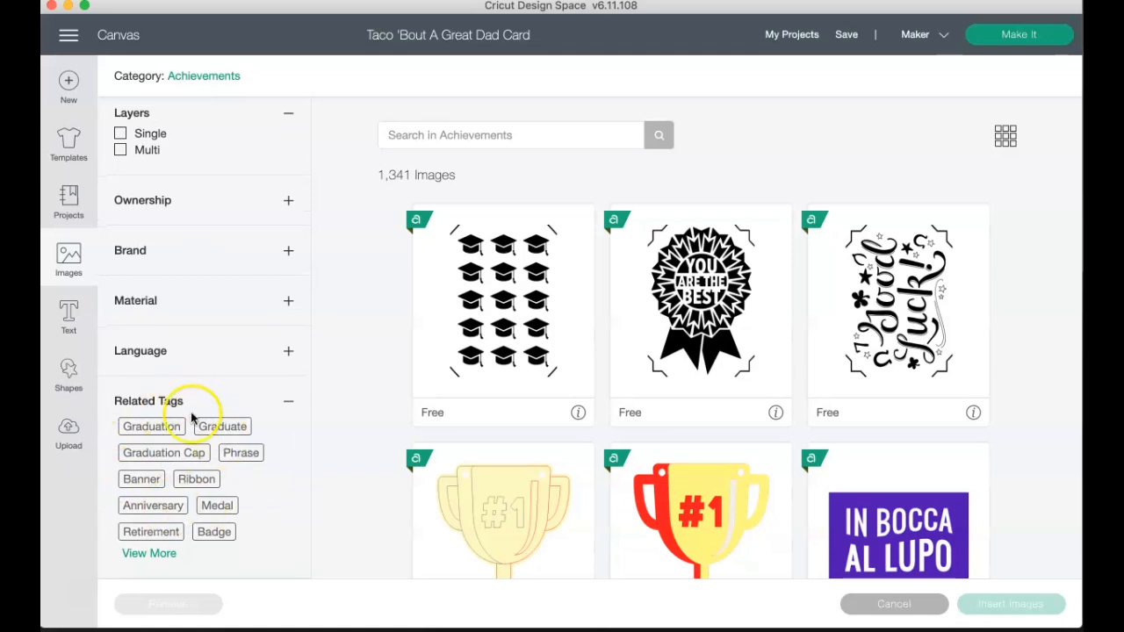
{"action": "scroll", "coordinate": [171, 344], "scroll_direction": "up", "scroll_amount": 10}
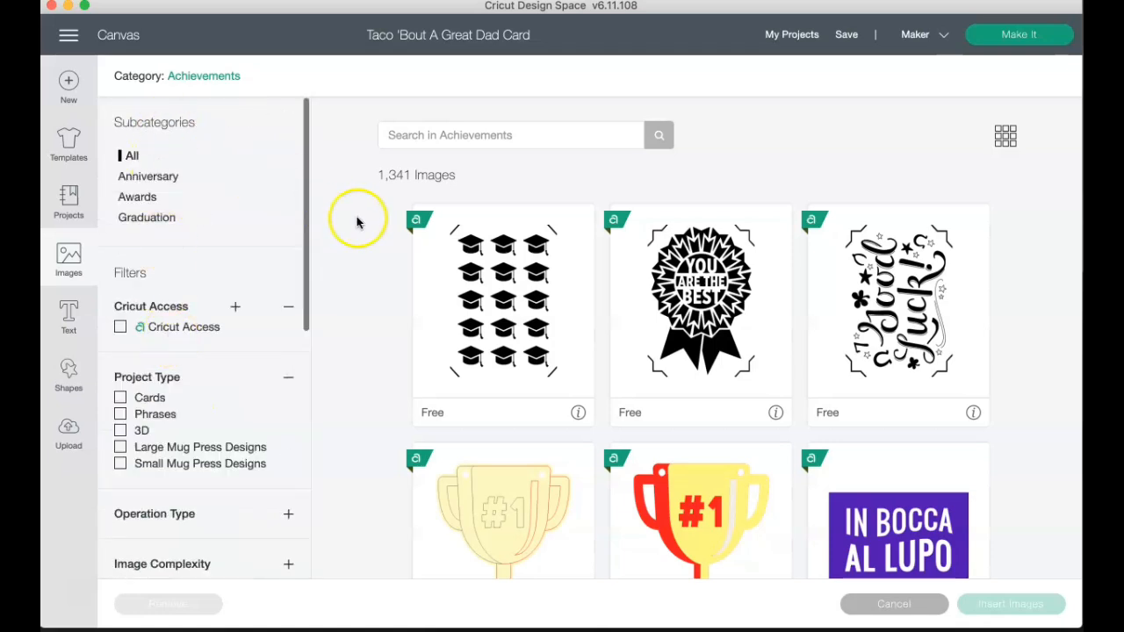
Select the black You Are The Best rosette and the yellow #1 trophy with black outlines from the Achievements images.
{"action": "scroll", "coordinate": [652, 401], "scroll_direction": "down", "scroll_amount": 3}
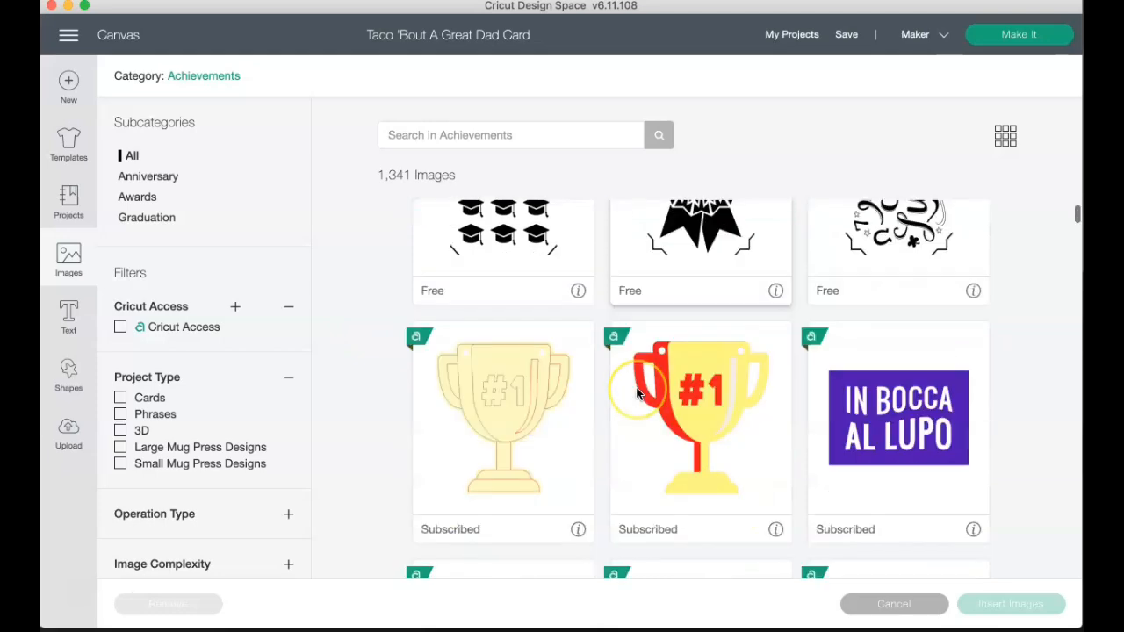
{"action": "scroll", "coordinate": [637, 394], "scroll_direction": "up", "scroll_amount": 3}
{"action": "left_click", "coordinate": [703, 305]}
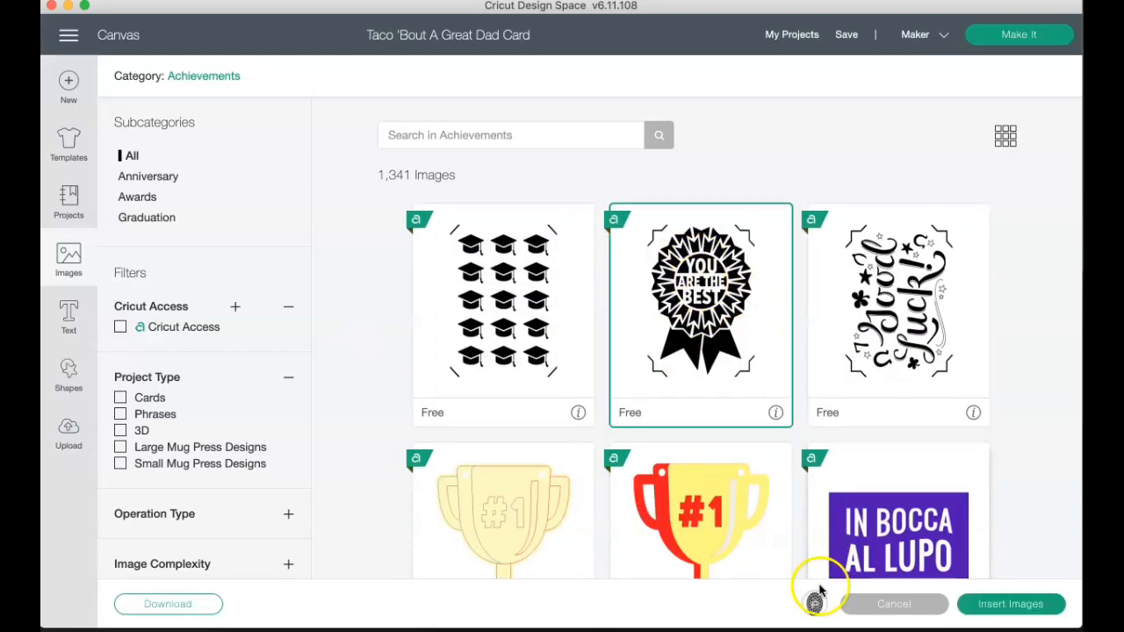
{"action": "scroll", "coordinate": [737, 519], "scroll_direction": "down", "scroll_amount": 10}
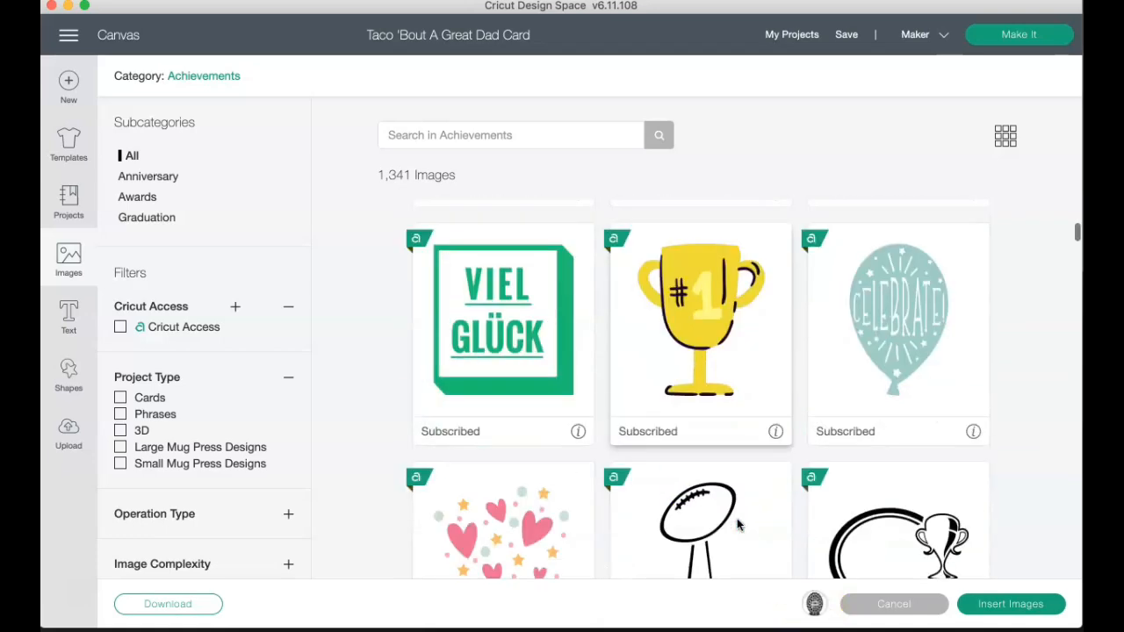
{"action": "scroll", "coordinate": [738, 525], "scroll_direction": "up", "scroll_amount": 2}
{"action": "left_click", "coordinate": [707, 333]}
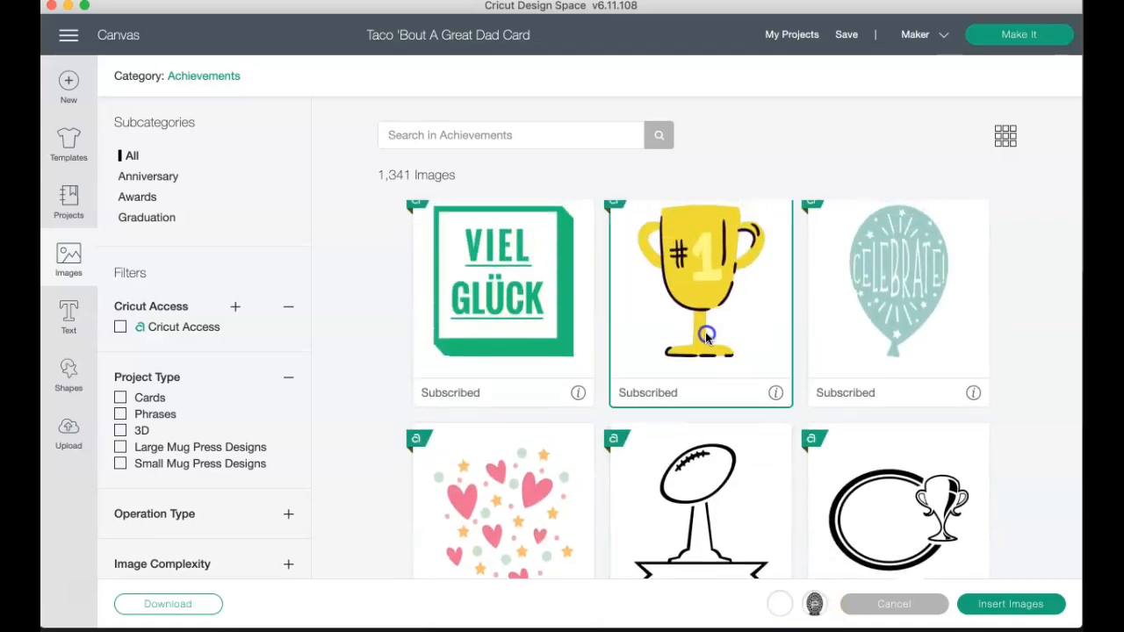
{"action": "scroll", "coordinate": [728, 389], "scroll_direction": "down", "scroll_amount": 3}
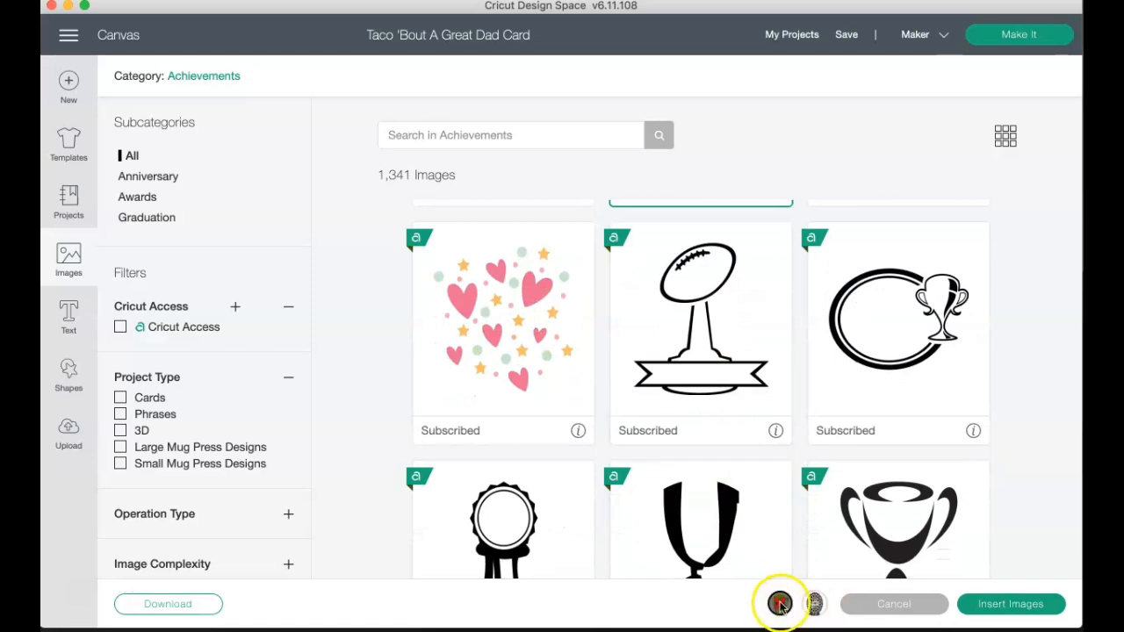
Add the orange Rocking The Retired Life lettering to the image selection and insert all selected images onto the canvas.
{"action": "scroll", "coordinate": [683, 459], "scroll_direction": "down", "scroll_amount": 3}
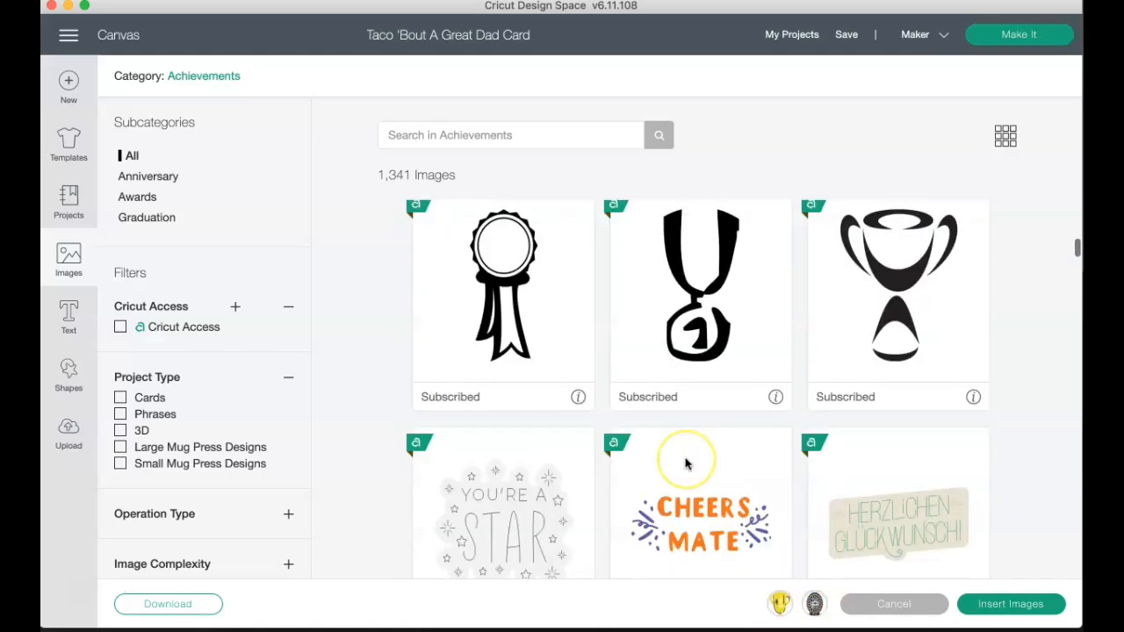
{"action": "scroll", "coordinate": [685, 459], "scroll_direction": "down", "scroll_amount": 6}
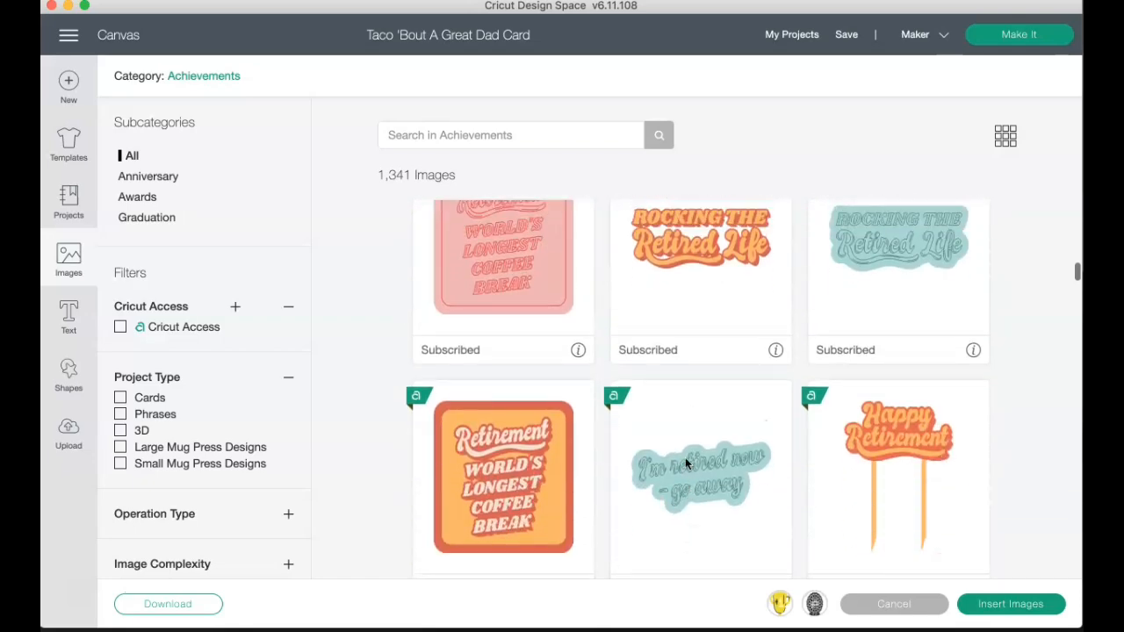
{"action": "left_click", "coordinate": [702, 360]}
{"action": "scroll", "coordinate": [709, 334], "scroll_direction": "down", "scroll_amount": 2}
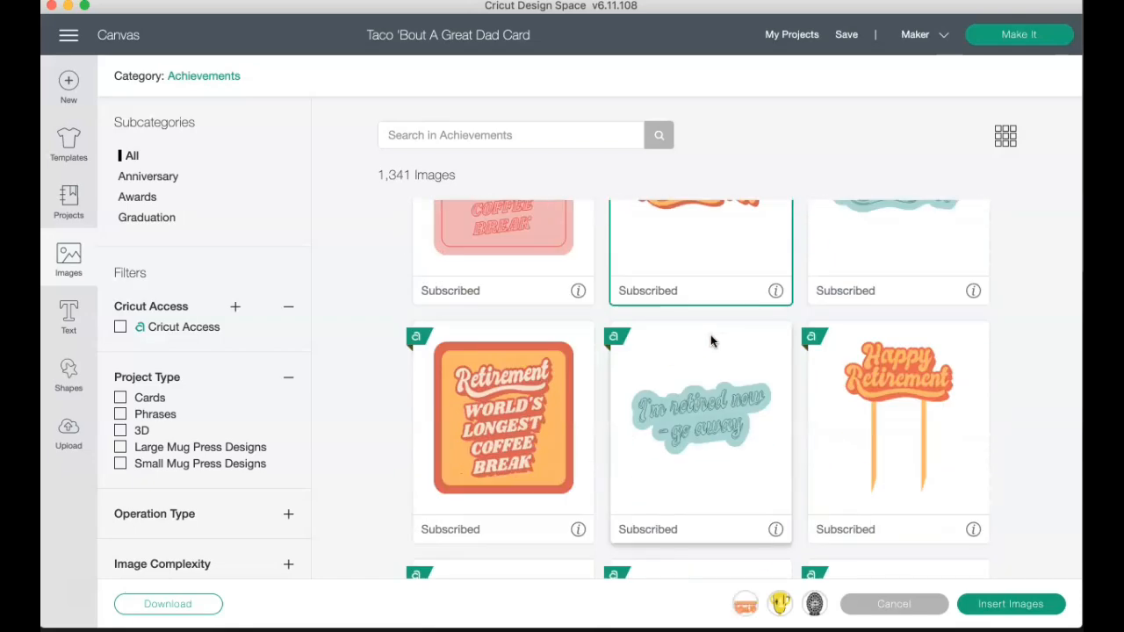
{"action": "left_click", "coordinate": [1007, 606]}
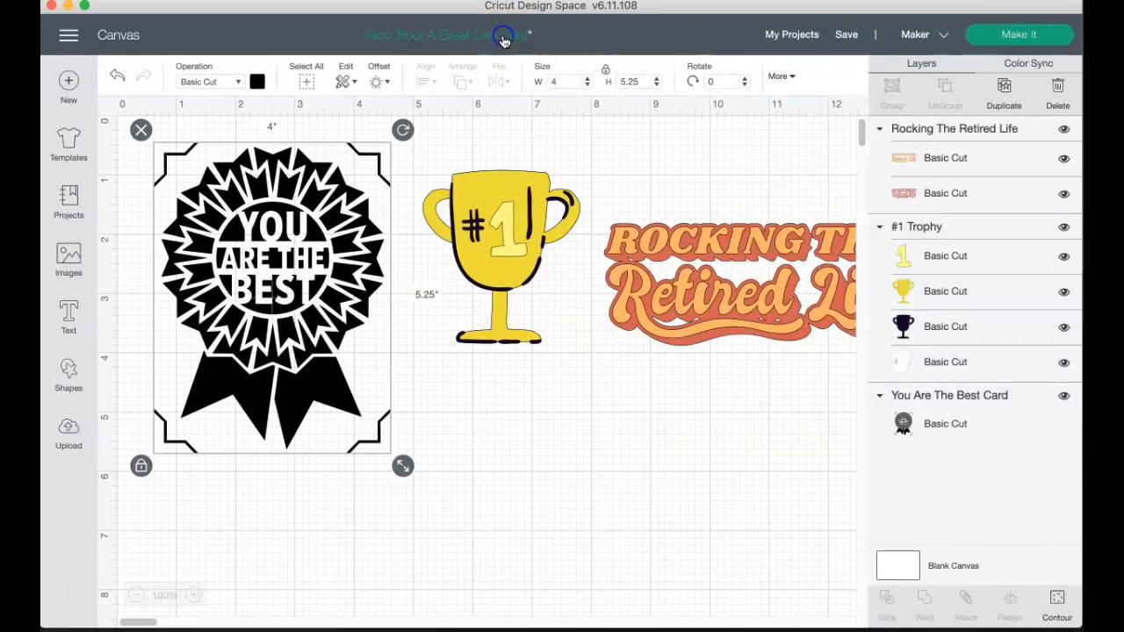
Save the canvas as a new project titled Practice, without choosing a collection.
{"action": "left_click", "coordinate": [503, 40]}
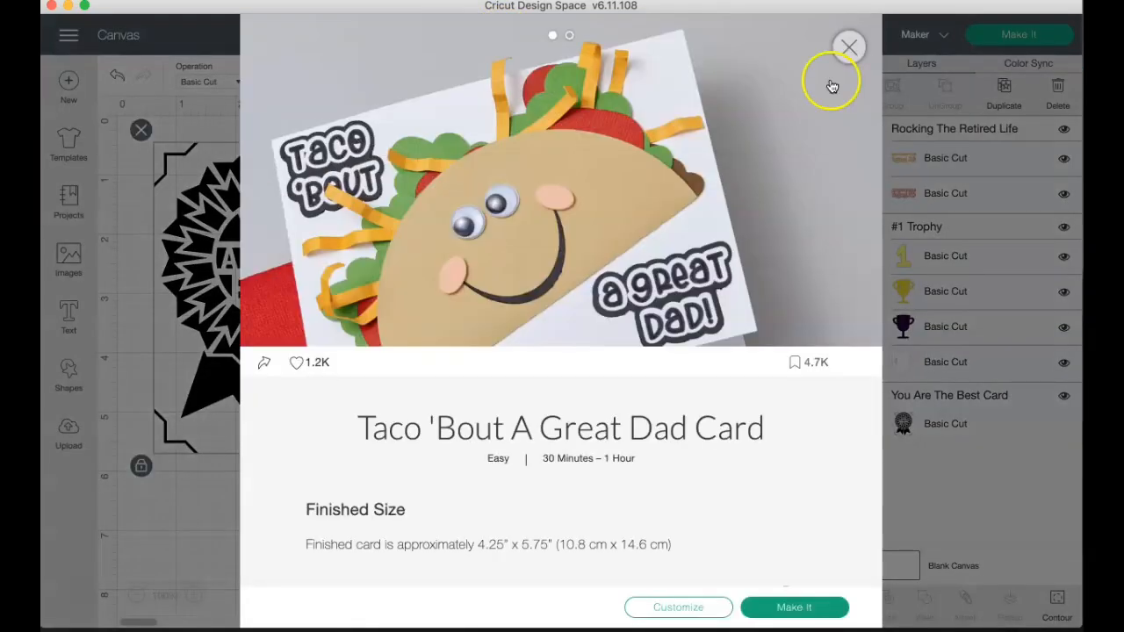
{"action": "left_click", "coordinate": [854, 50]}
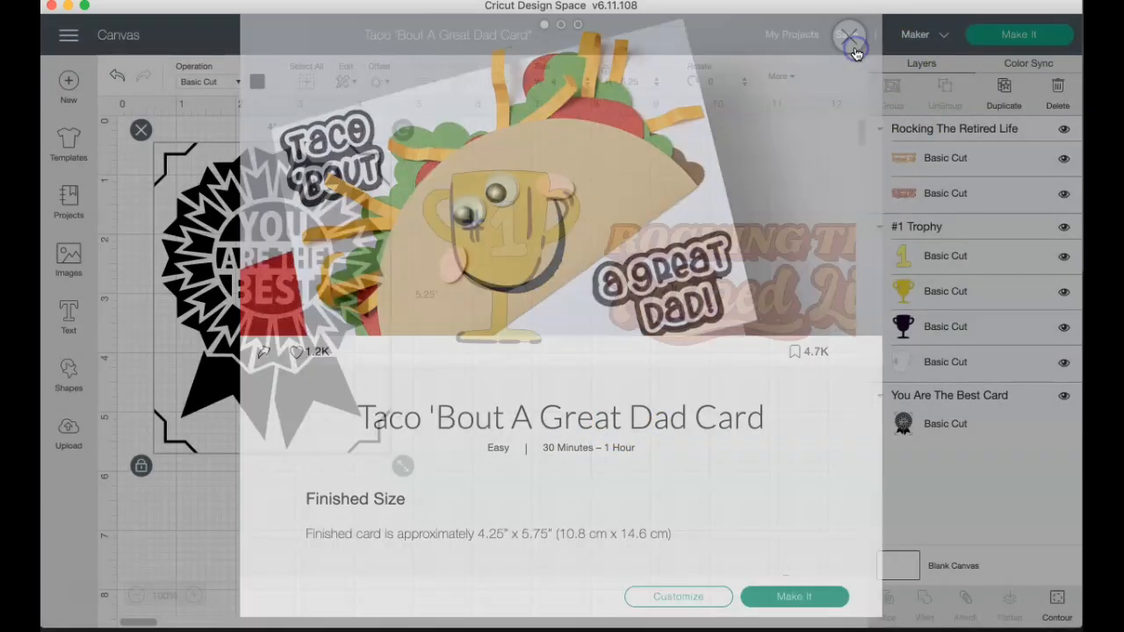
{"action": "left_click", "coordinate": [848, 38]}
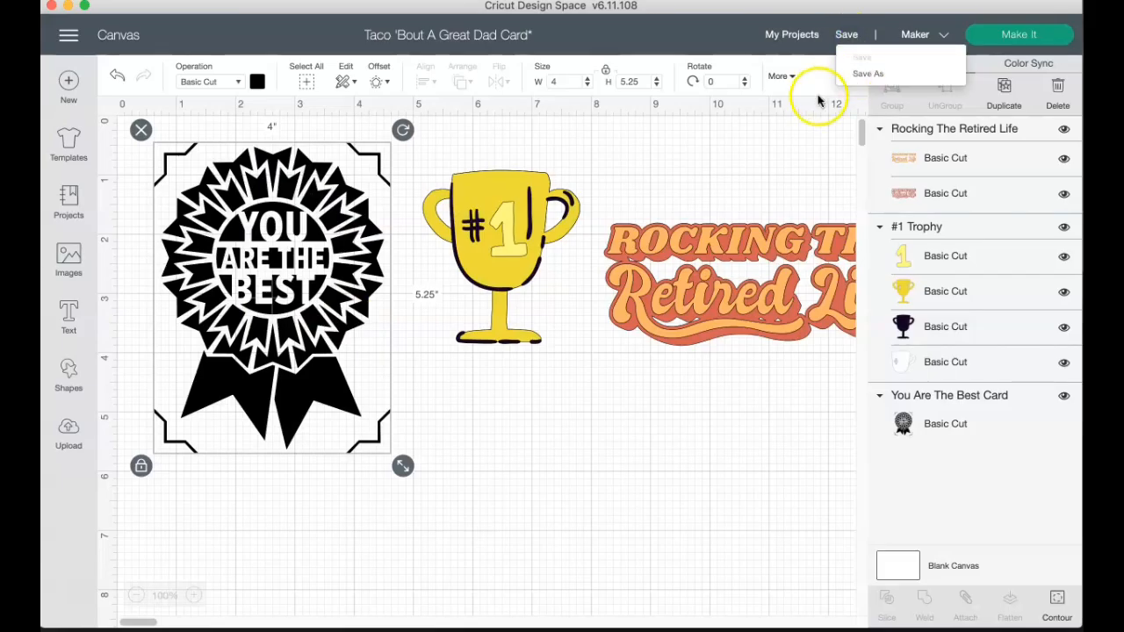
{"action": "left_click", "coordinate": [855, 74]}
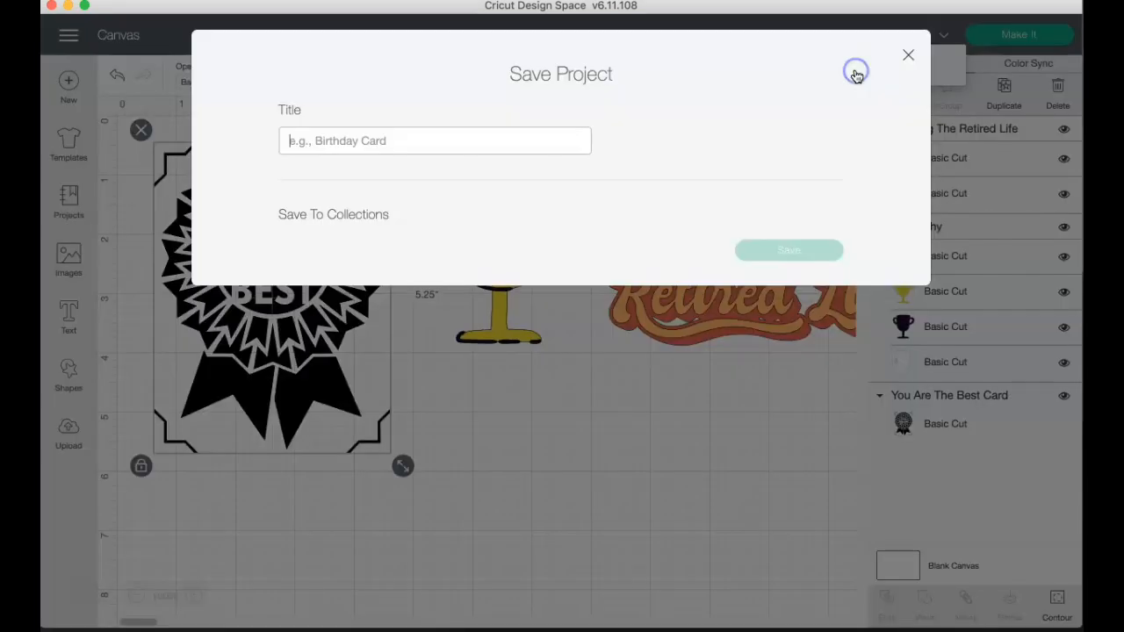
{"action": "triple_click", "coordinate": [552, 145]}
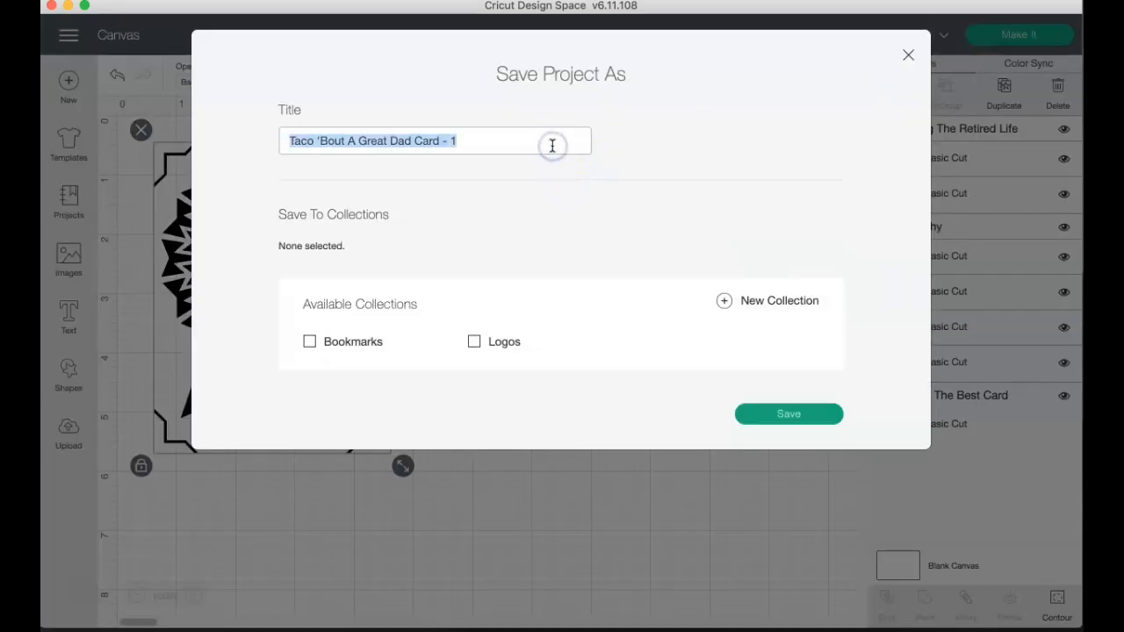
{"action": "type", "text": "Practice"}
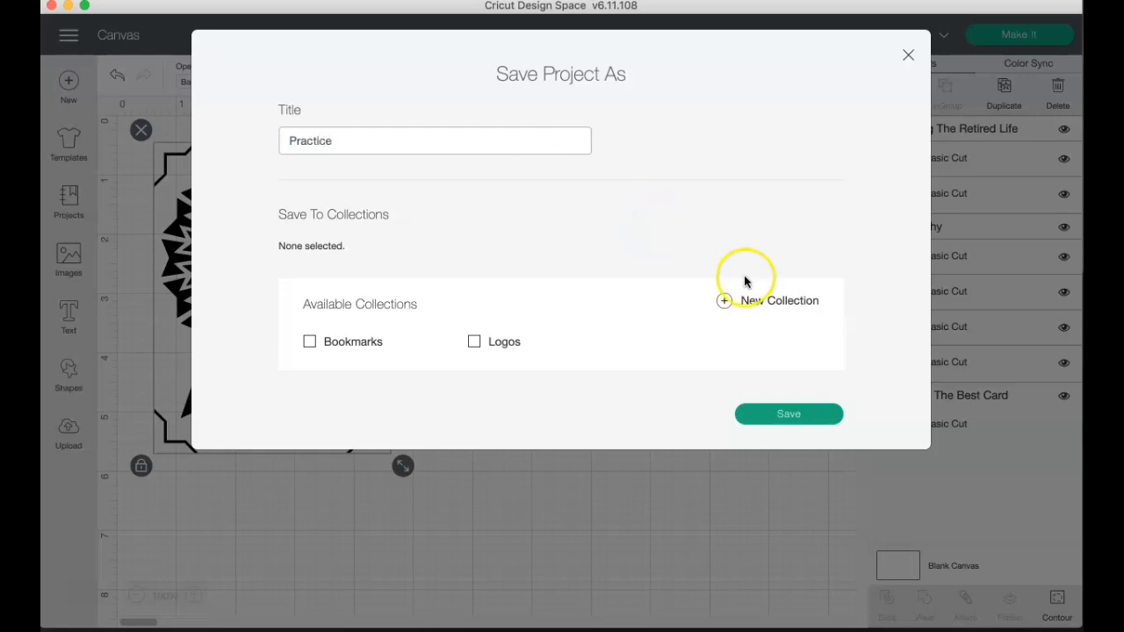
{"action": "left_click", "coordinate": [769, 422]}
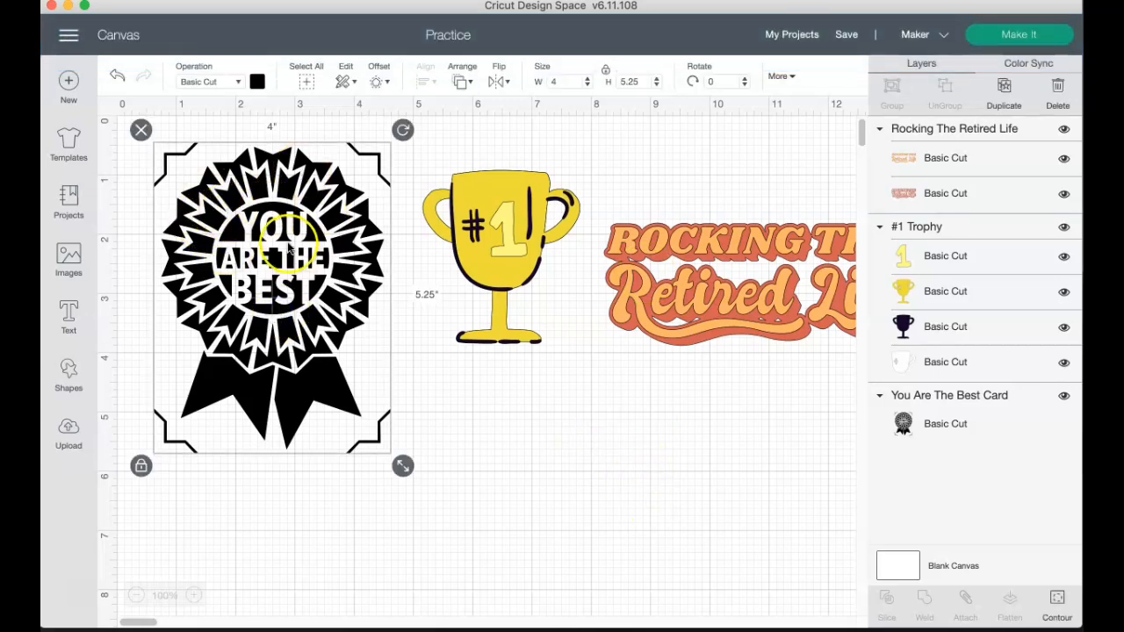
Hide the Rocking The Retired Life and #1 Trophy layer groups, leaving the You Are The Best Card visible.
{"action": "left_click", "coordinate": [508, 199]}
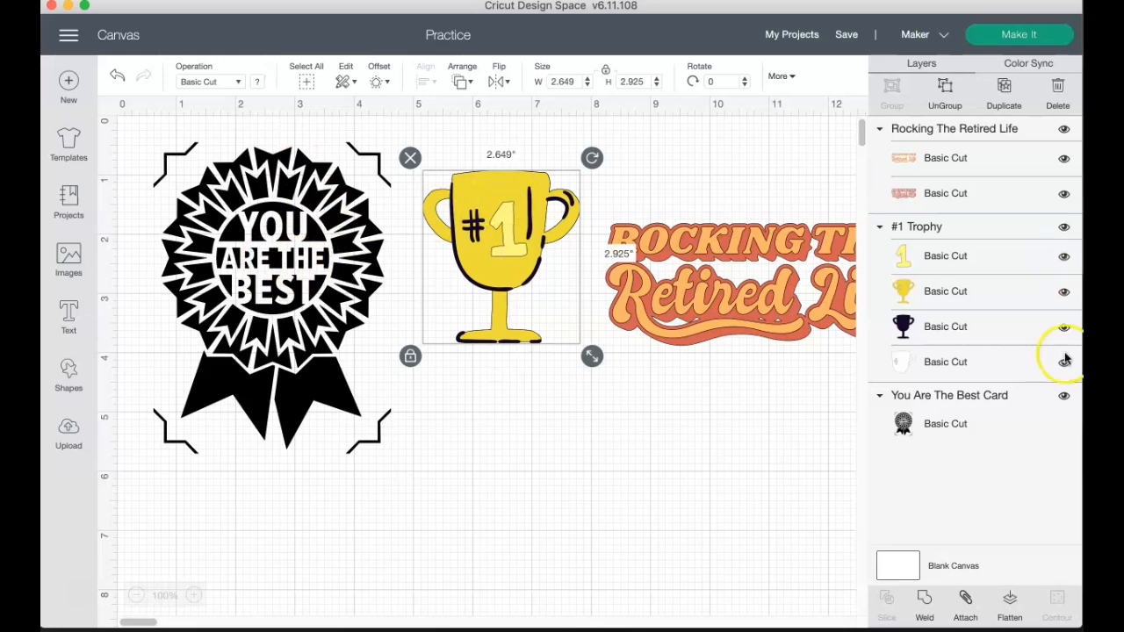
{"action": "left_click", "coordinate": [1063, 128]}
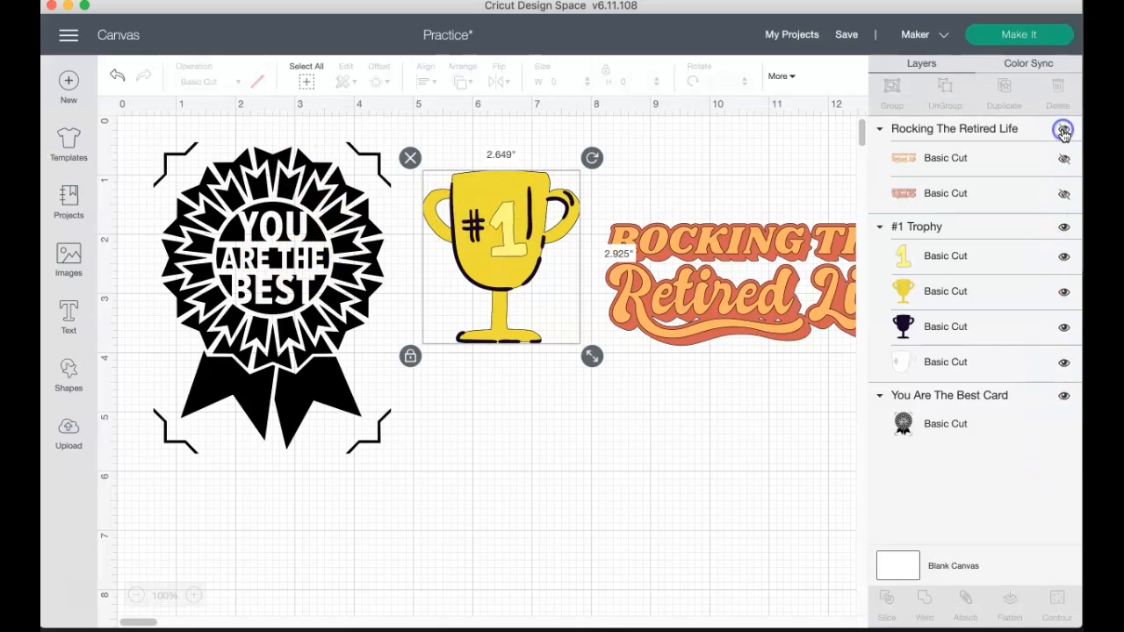
{"action": "left_click", "coordinate": [1063, 227]}
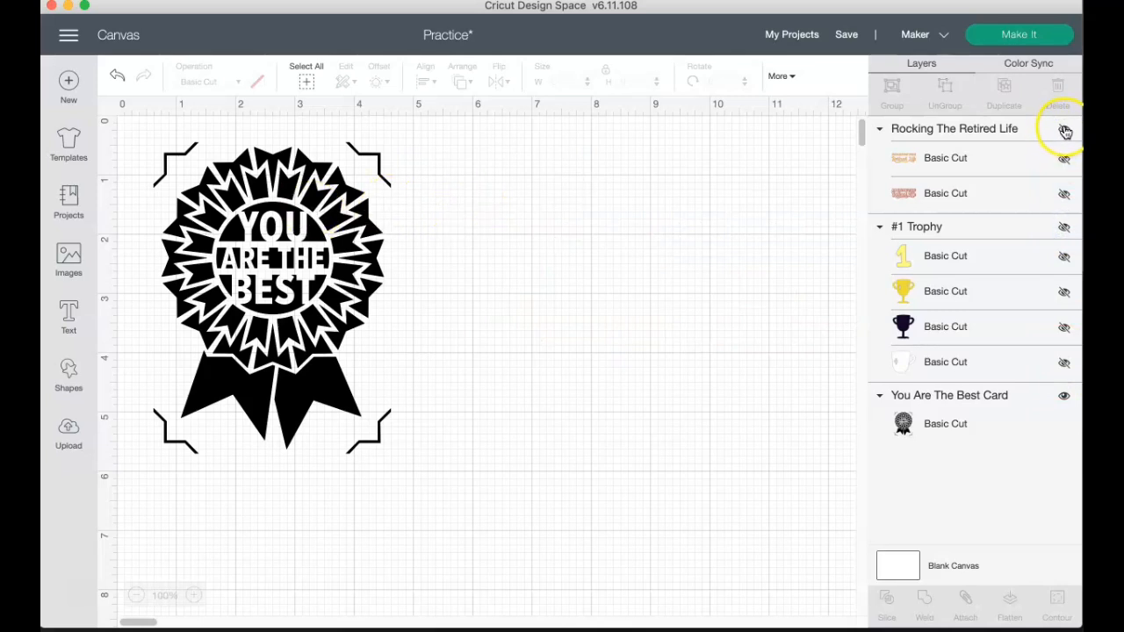
Move the You Are The Best rosette slightly to the right and down on the canvas, then deselect it.
{"action": "left_click", "coordinate": [299, 254]}
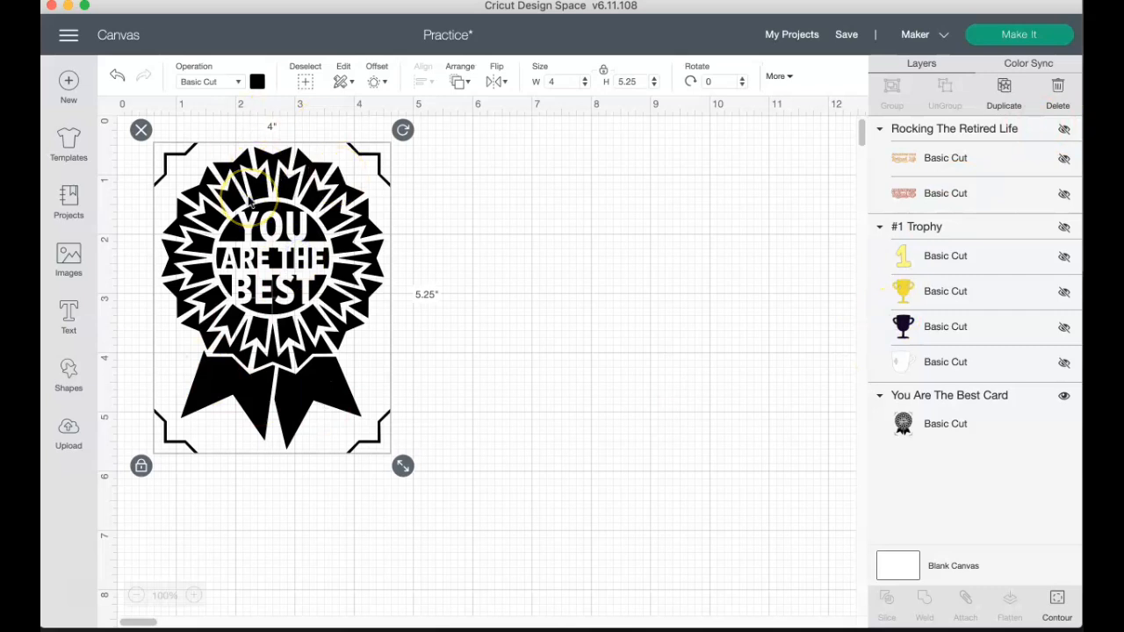
{"action": "left_click_drag", "start_coordinate": [249, 199], "coordinate": [280, 182]}
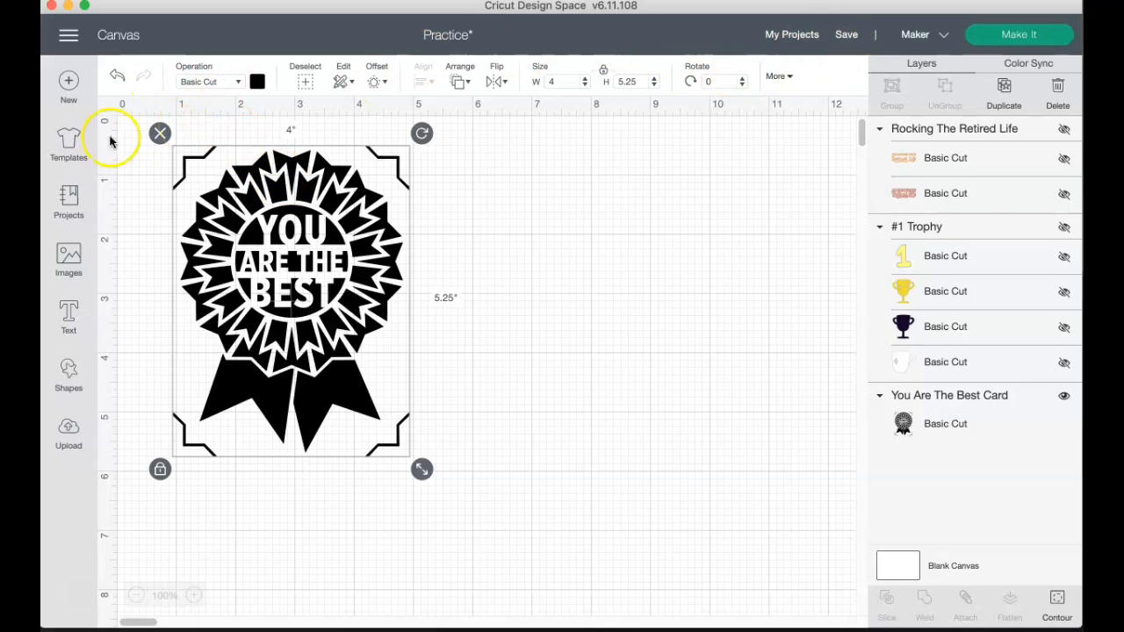
{"action": "left_click", "coordinate": [444, 211]}
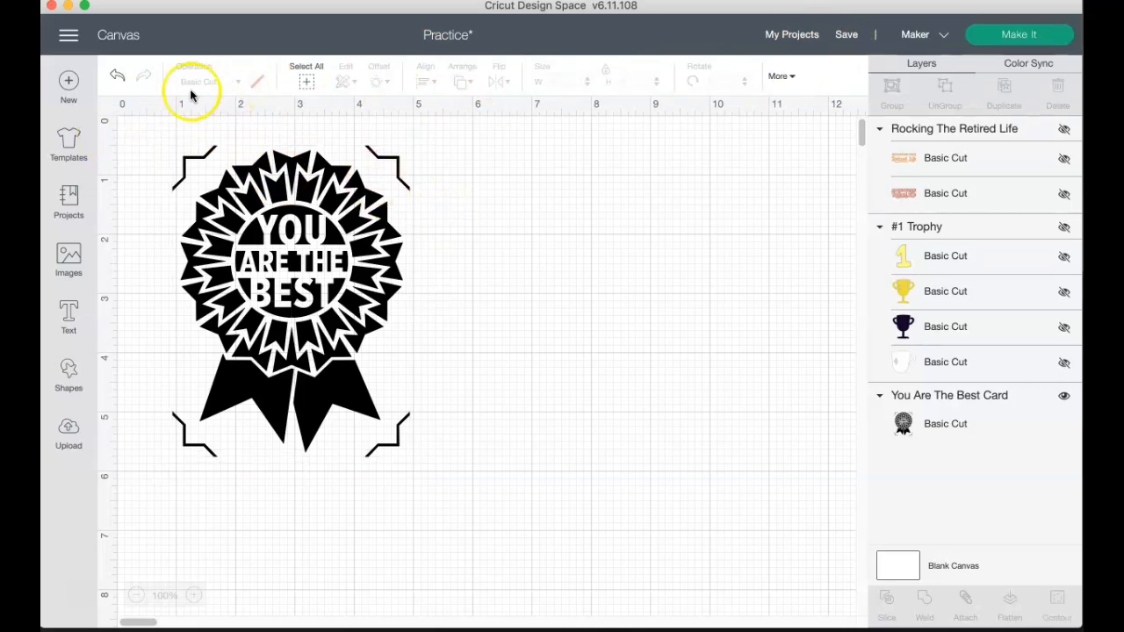
Select the You Are The Best rosette and review its available cut, draw and print operation types.
{"action": "left_click", "coordinate": [383, 200]}
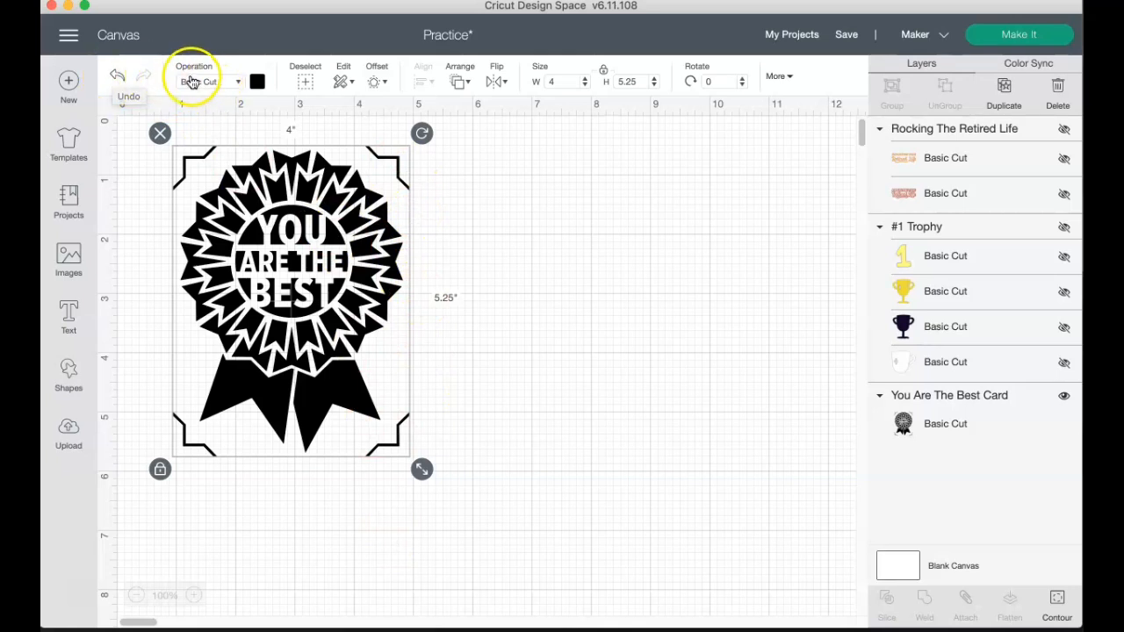
{"action": "left_click", "coordinate": [238, 83]}
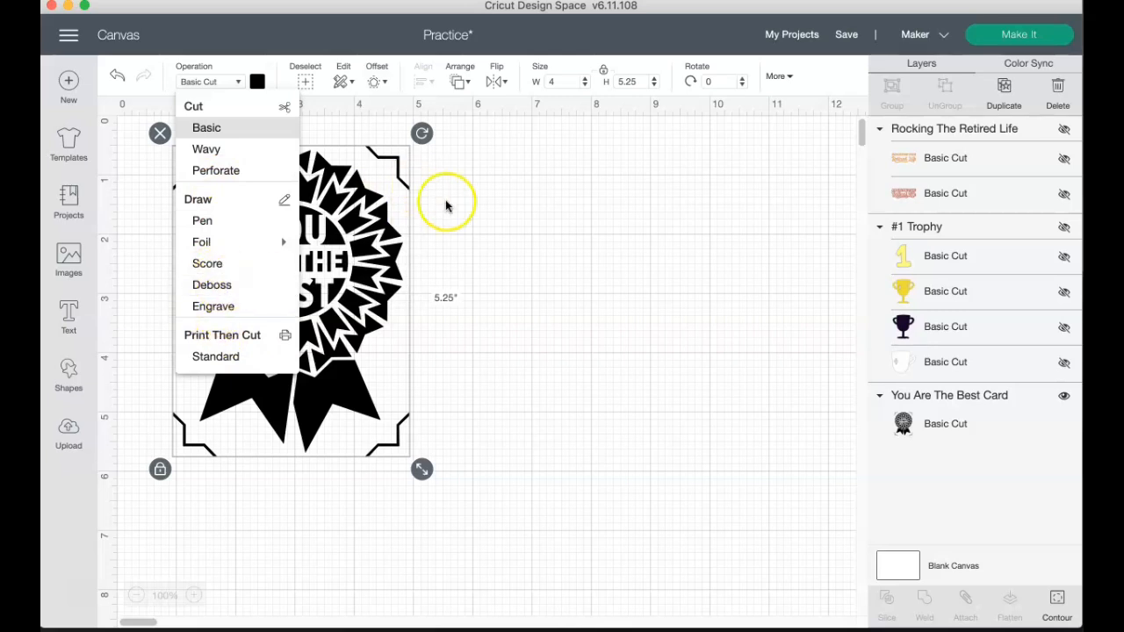
{"action": "left_click", "coordinate": [515, 228]}
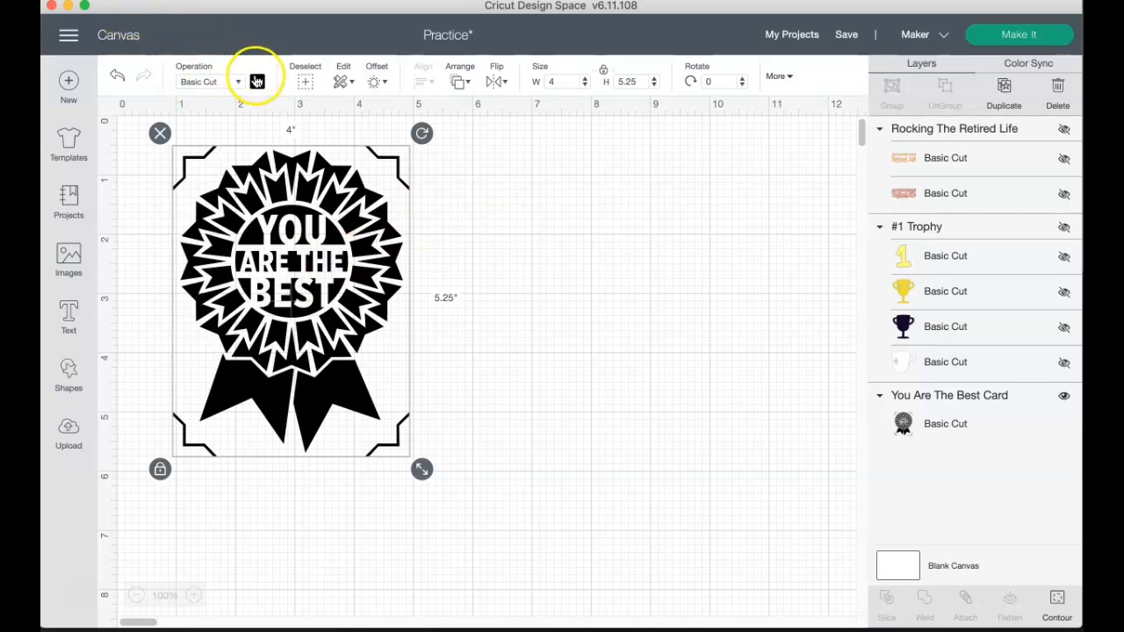
Recolor the You Are The Best rosette purple, refining it to the custom dark purple #5e0a70.
{"action": "left_click", "coordinate": [256, 81]}
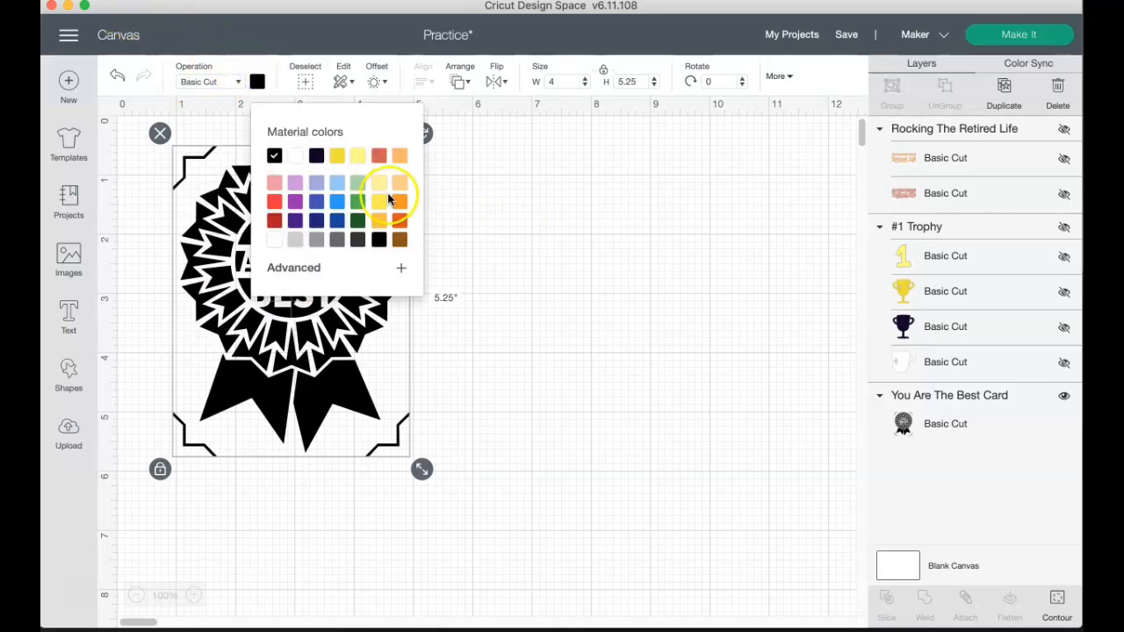
{"action": "left_click", "coordinate": [298, 205]}
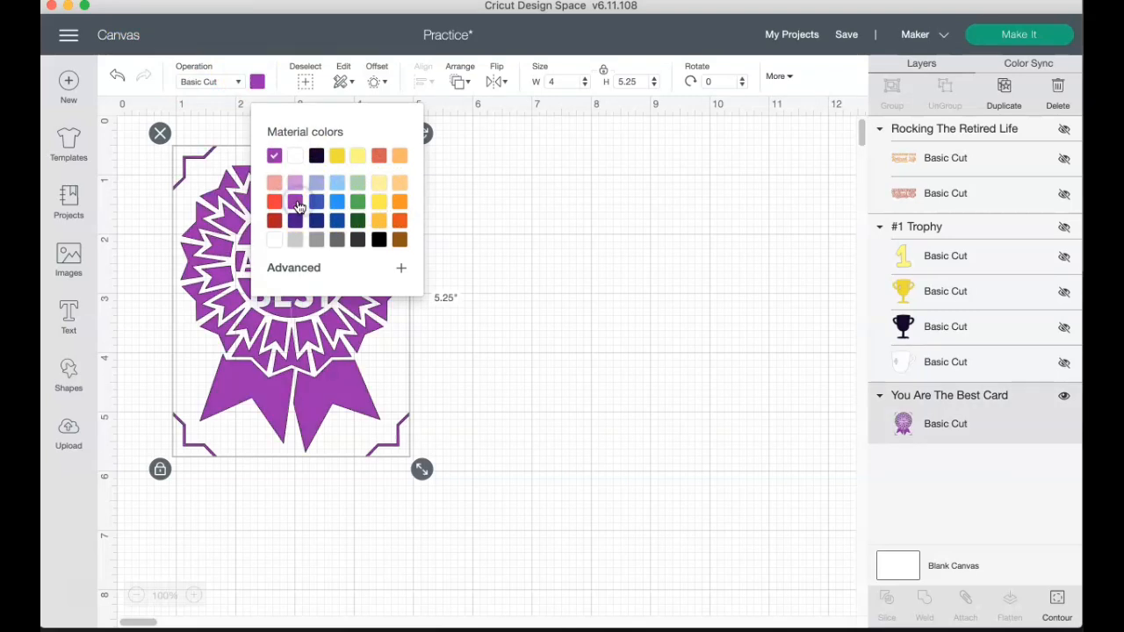
{"action": "left_click", "coordinate": [301, 269]}
{"action": "left_click_drag", "start_coordinate": [376, 313], "coordinate": [394, 340]}
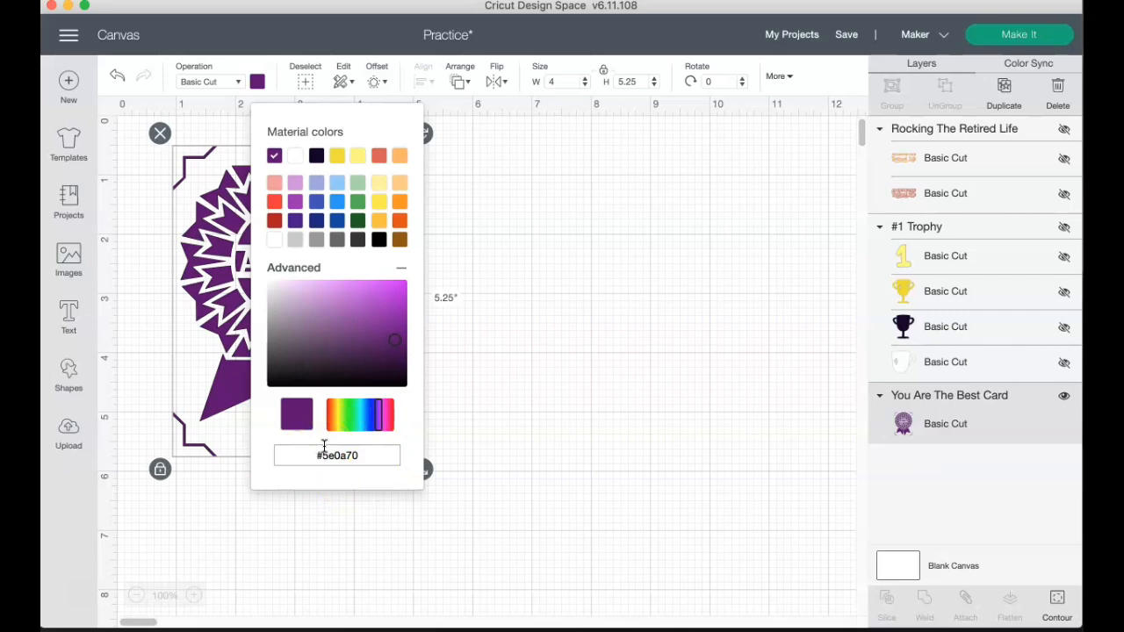
{"action": "left_click", "coordinate": [477, 303]}
Copy and paste the purple rosette, placing the duplicate to the right of the original.
{"action": "left_click", "coordinate": [326, 230]}
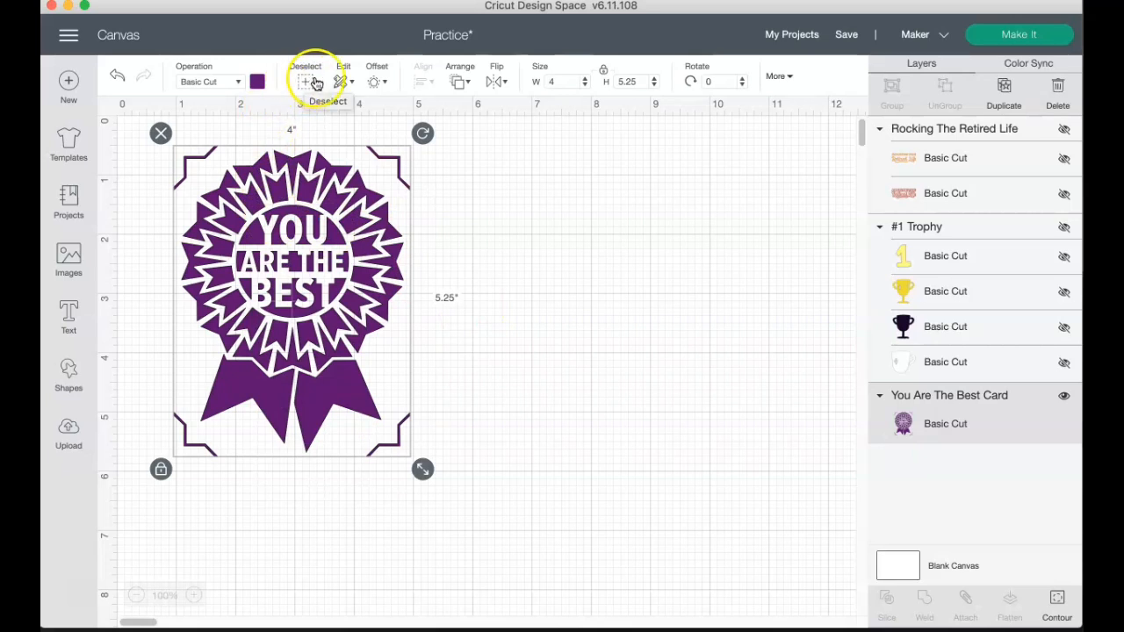
{"action": "left_click", "coordinate": [345, 81]}
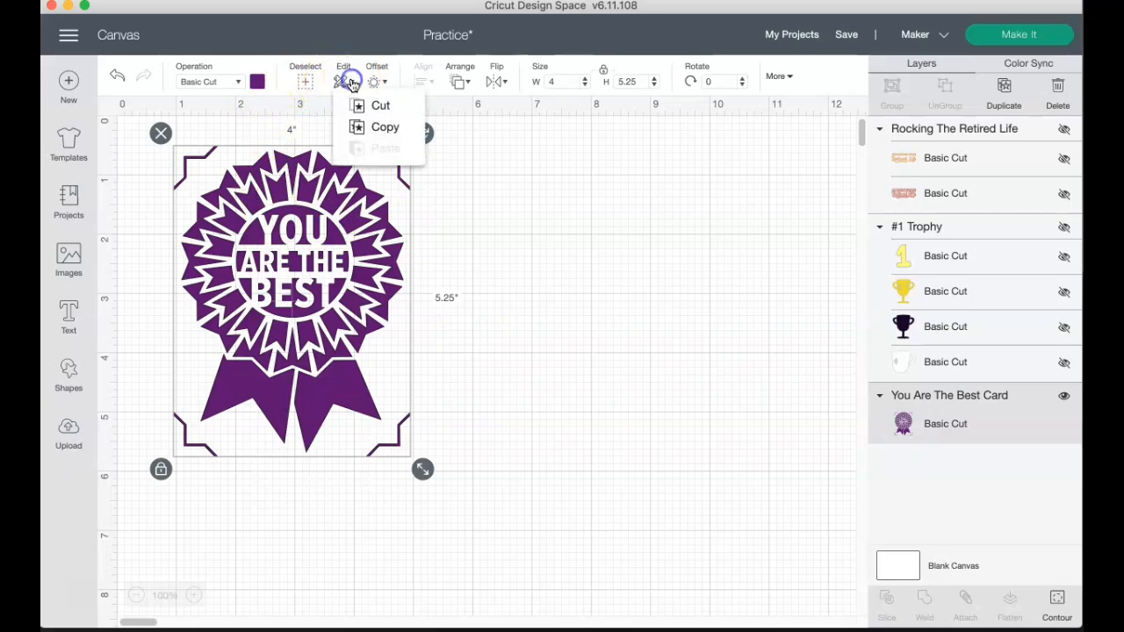
{"action": "left_click", "coordinate": [387, 127]}
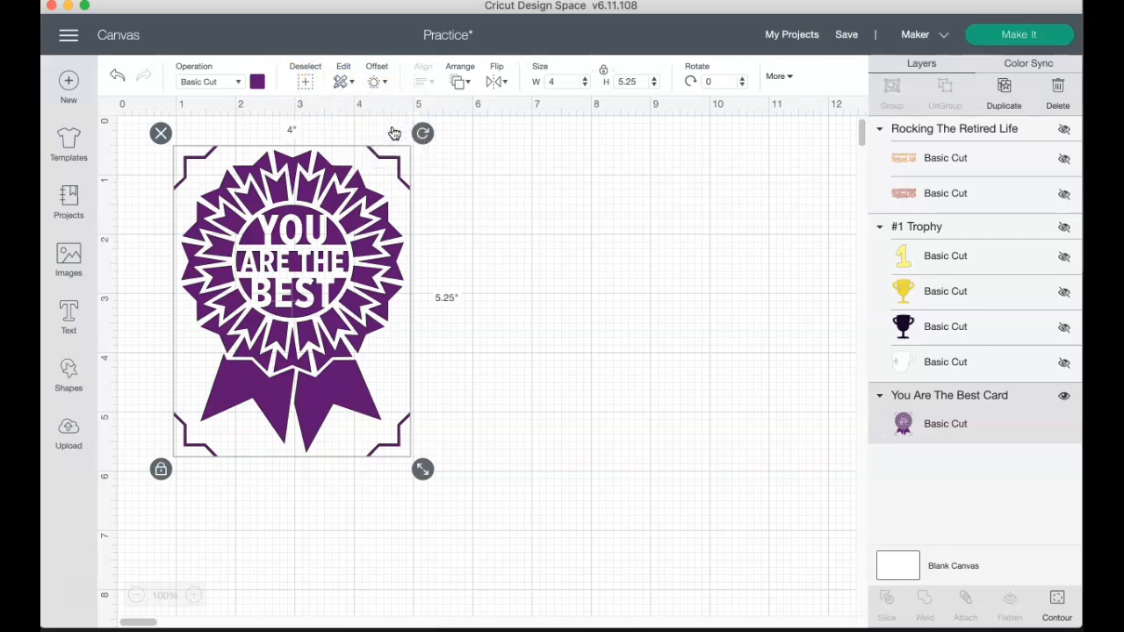
{"action": "mouse_move", "coordinate": [349, 234]}
{"action": "left_mouse_down"}
{"action": "mouse_move", "coordinate": [451, 230]}
{"action": "mouse_move", "coordinate": [344, 239]}
{"action": "left_mouse_up"}
{"action": "left_click", "coordinate": [343, 81]}
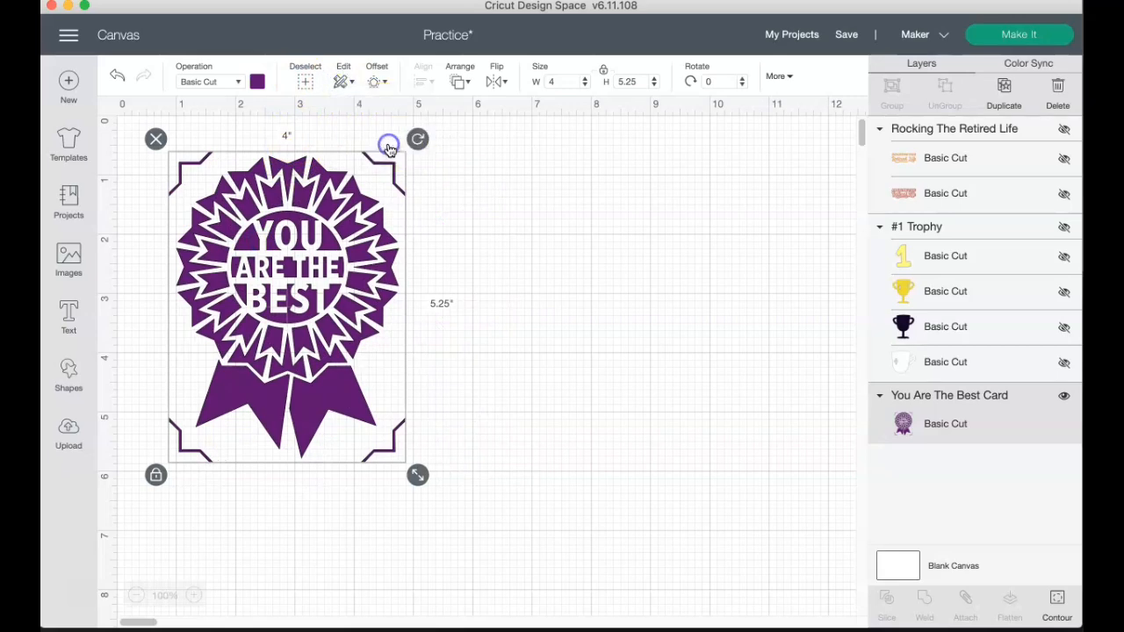
{"action": "left_click", "coordinate": [387, 145]}
{"action": "left_click_drag", "start_coordinate": [325, 243], "coordinate": [587, 237]}
Try a 0.694 in offset with rounded corners around the duplicated rosette.
{"action": "left_click", "coordinate": [384, 82]}
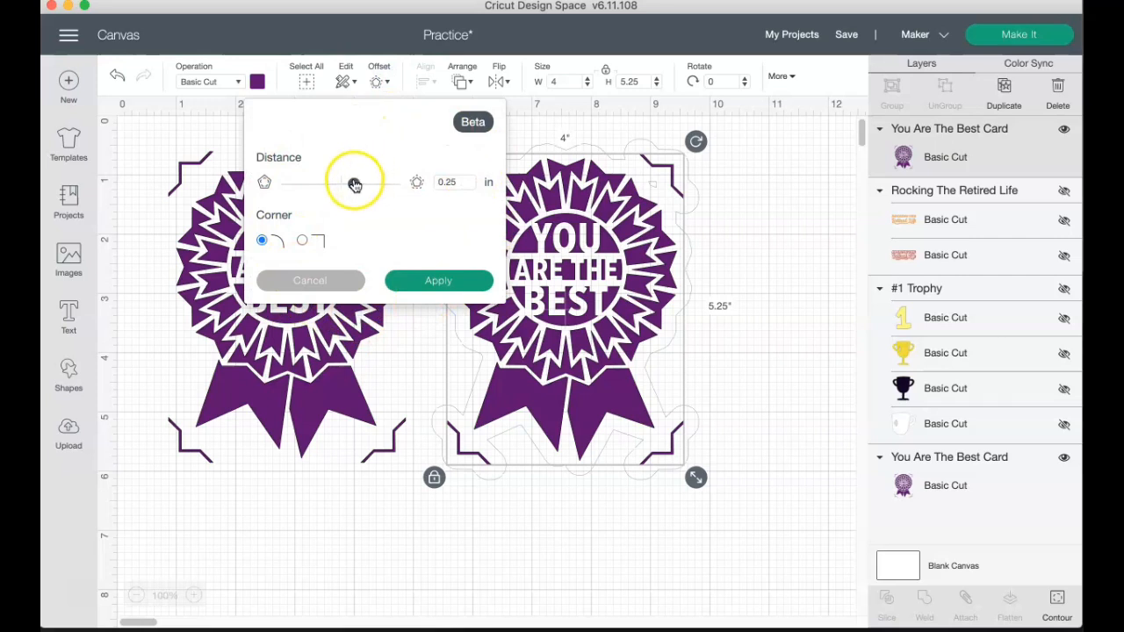
{"action": "left_click_drag", "start_coordinate": [367, 184], "coordinate": [378, 183]}
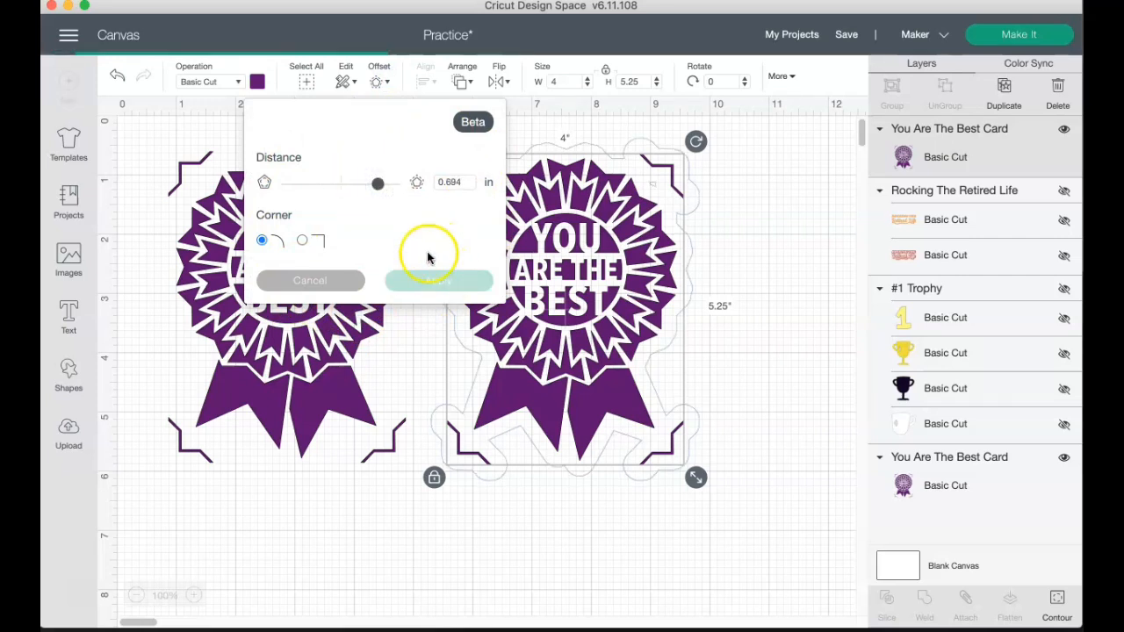
{"action": "left_click", "coordinate": [456, 280]}
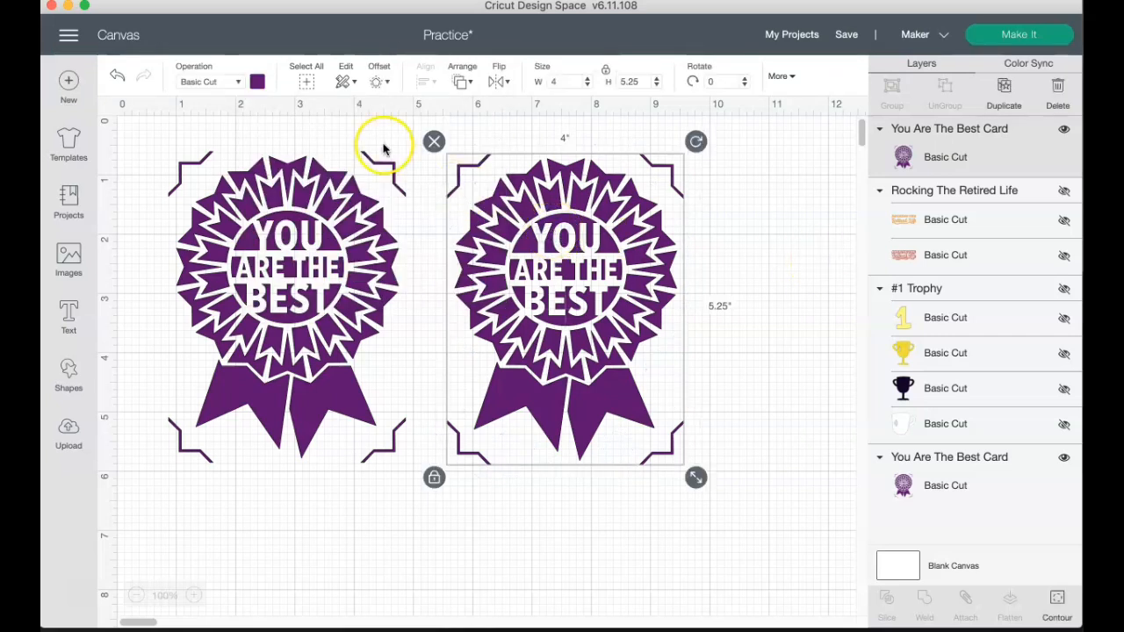
Review the arrange options, overlap the two rosettes and reorder their layers so the duplicate sits beneath the original.
{"action": "left_click", "coordinate": [463, 79]}
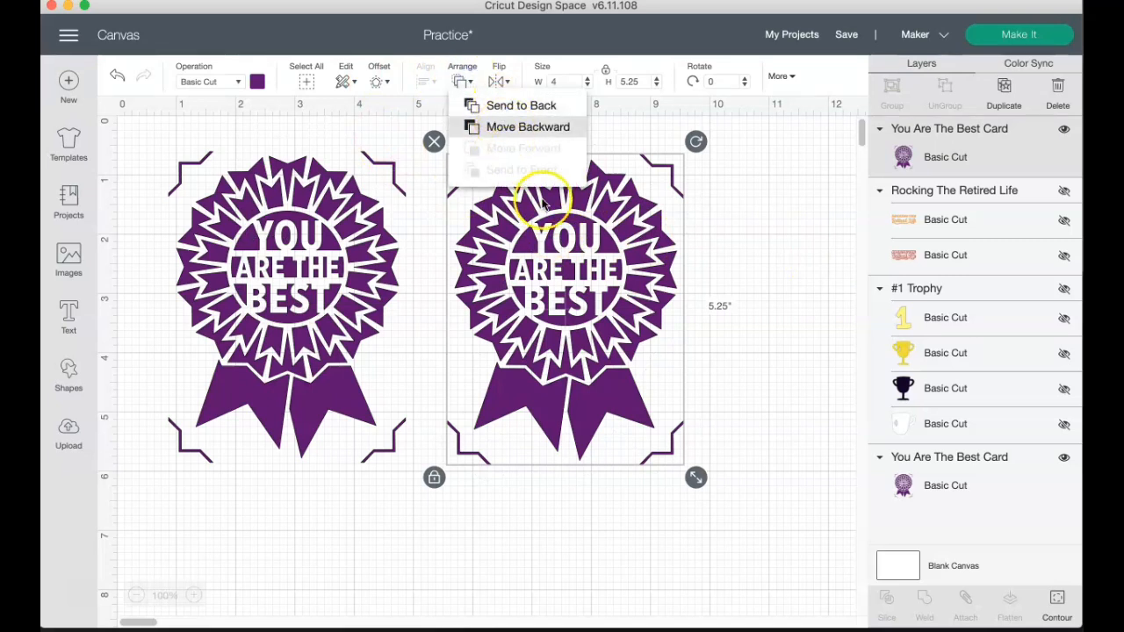
{"action": "left_click", "coordinate": [742, 250]}
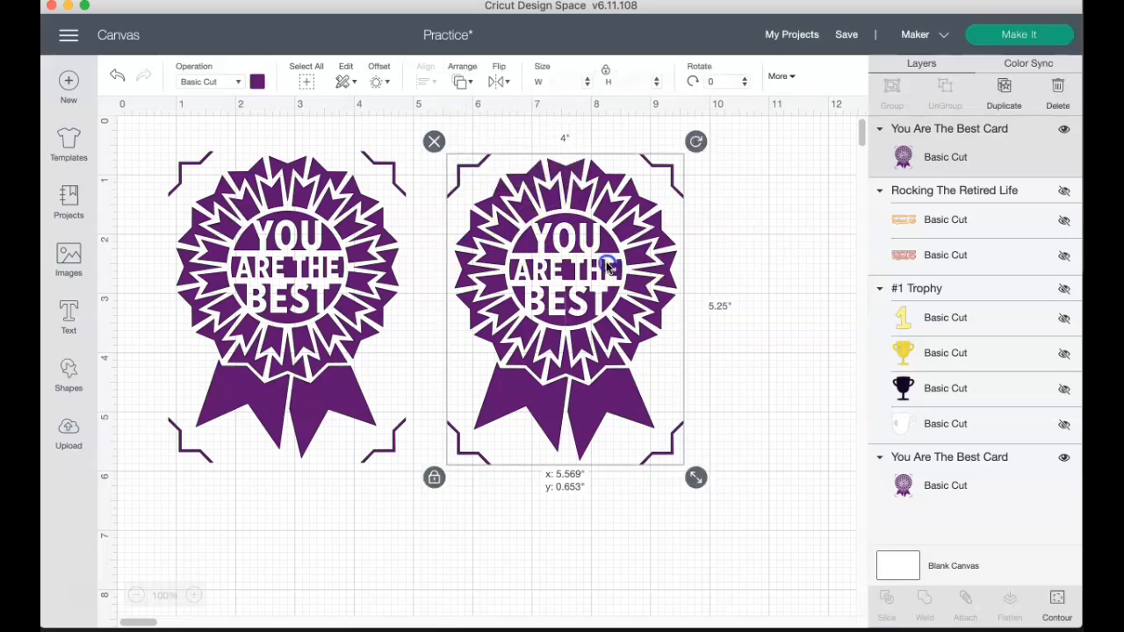
{"action": "left_click_drag", "start_coordinate": [609, 240], "coordinate": [502, 308]}
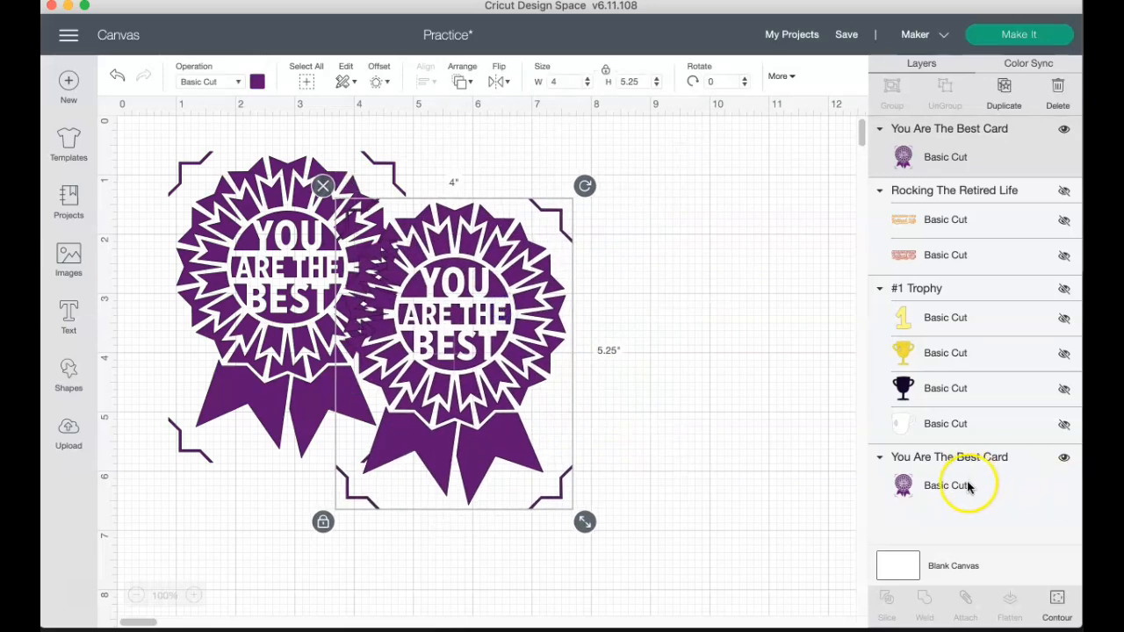
{"action": "left_click_drag", "start_coordinate": [970, 479], "coordinate": [969, 188]}
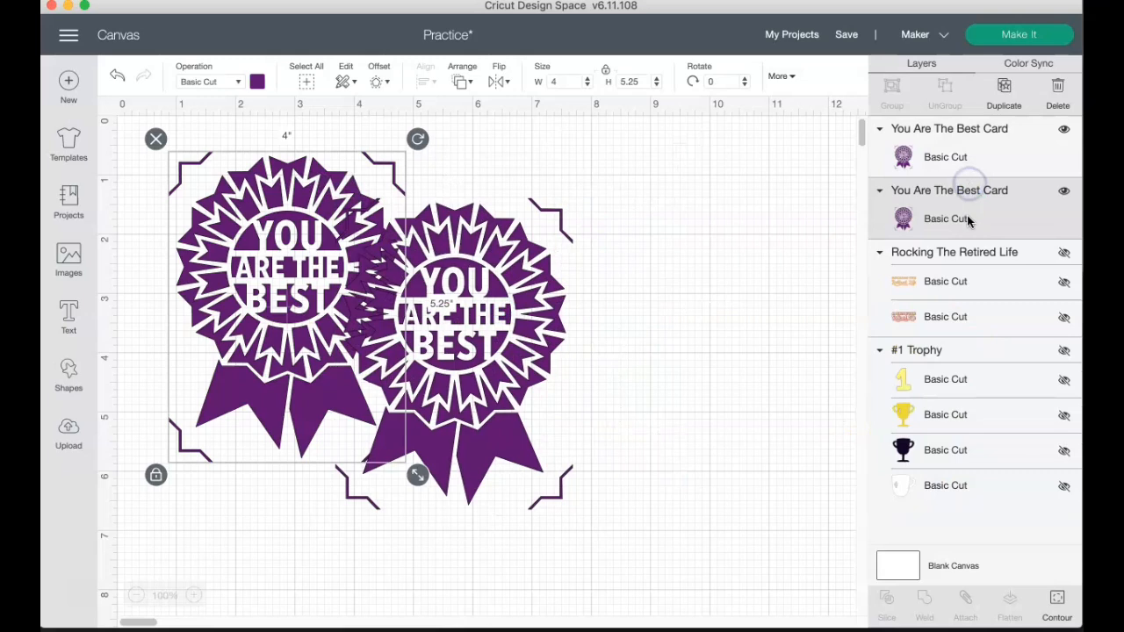
{"action": "left_click_drag", "start_coordinate": [523, 294], "coordinate": [506, 413]}
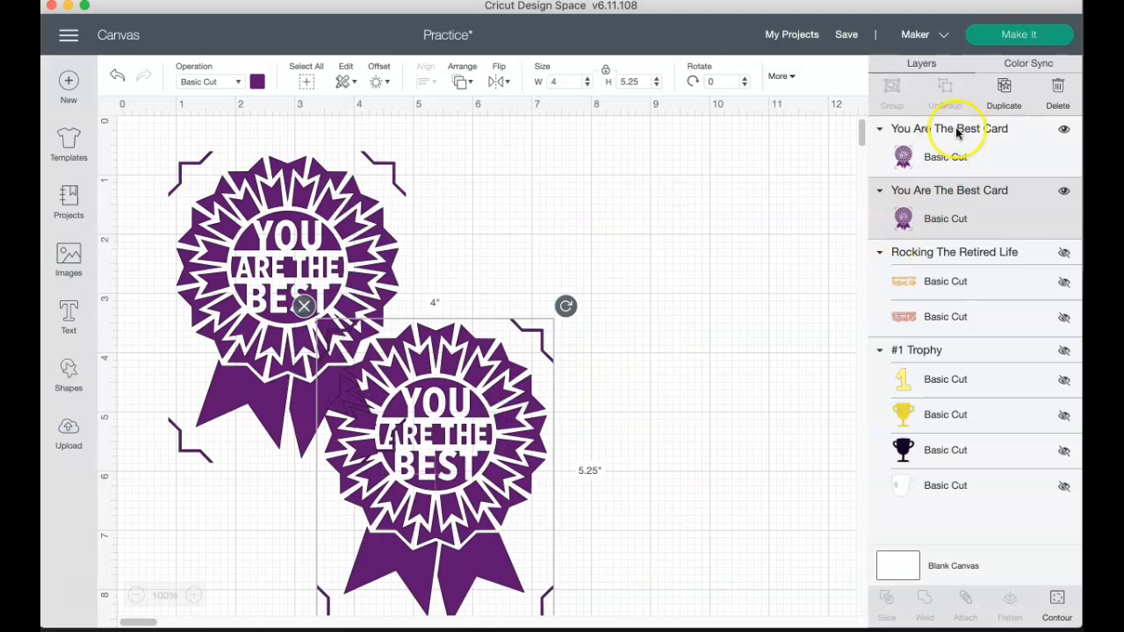
{"action": "left_click_drag", "start_coordinate": [957, 136], "coordinate": [956, 197]}
{"action": "left_click", "coordinate": [446, 262]}
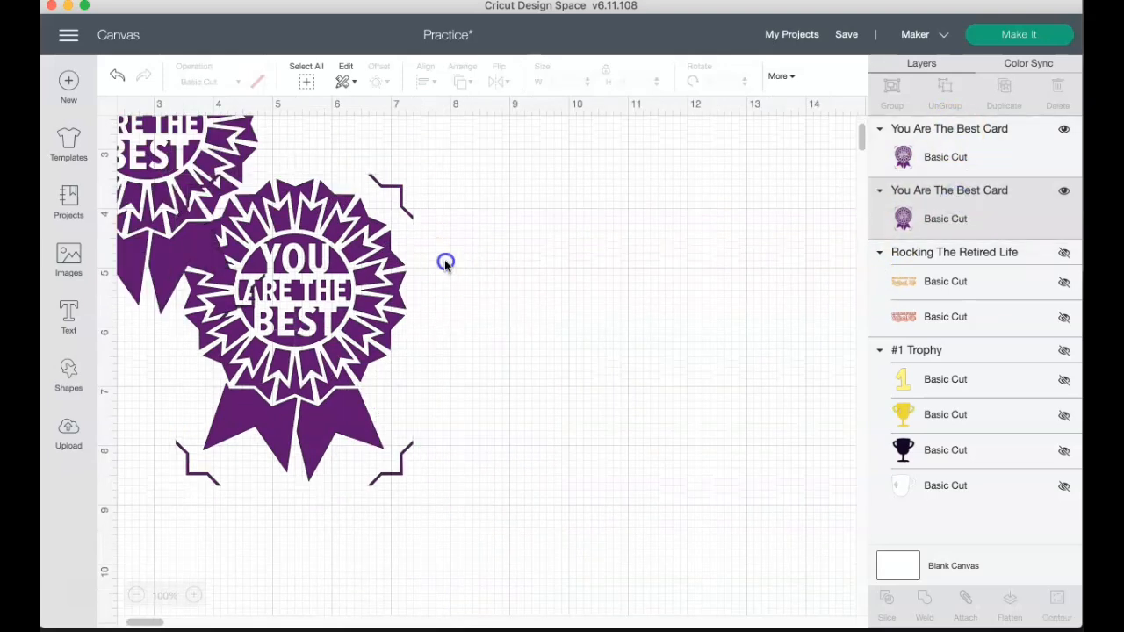
Place the two rosettes side by side and flip the duplicate both horizontally and vertically.
{"action": "left_click_drag", "start_coordinate": [198, 277], "coordinate": [269, 502]}
{"action": "left_click_drag", "start_coordinate": [401, 304], "coordinate": [584, 361]}
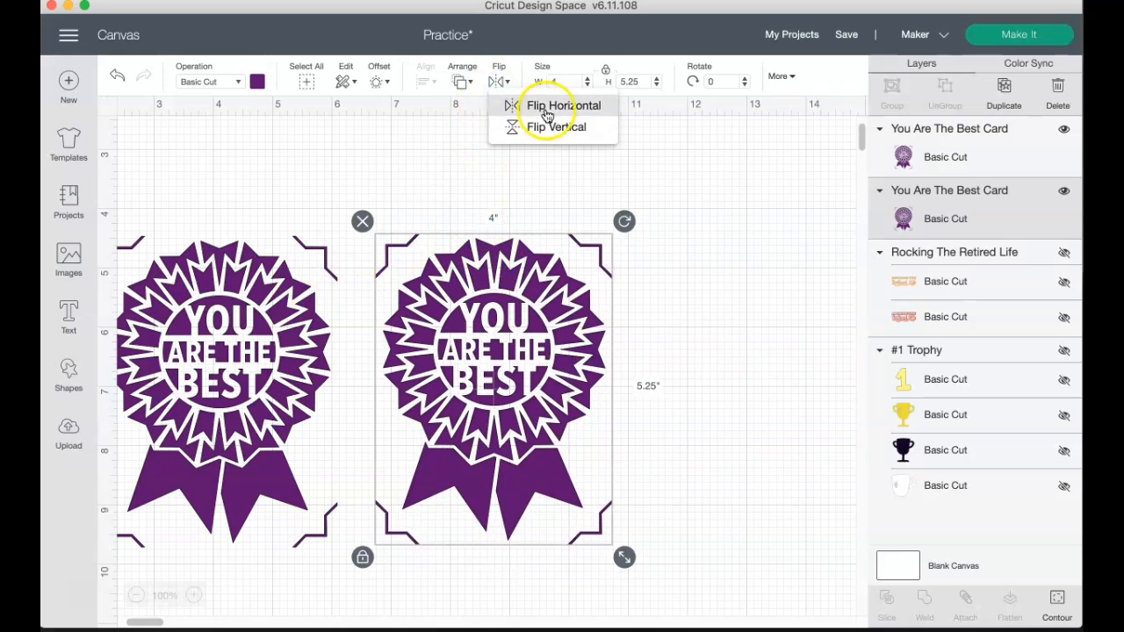
{"action": "left_click", "coordinate": [539, 106]}
{"action": "left_click", "coordinate": [509, 83]}
{"action": "left_click", "coordinate": [537, 126]}
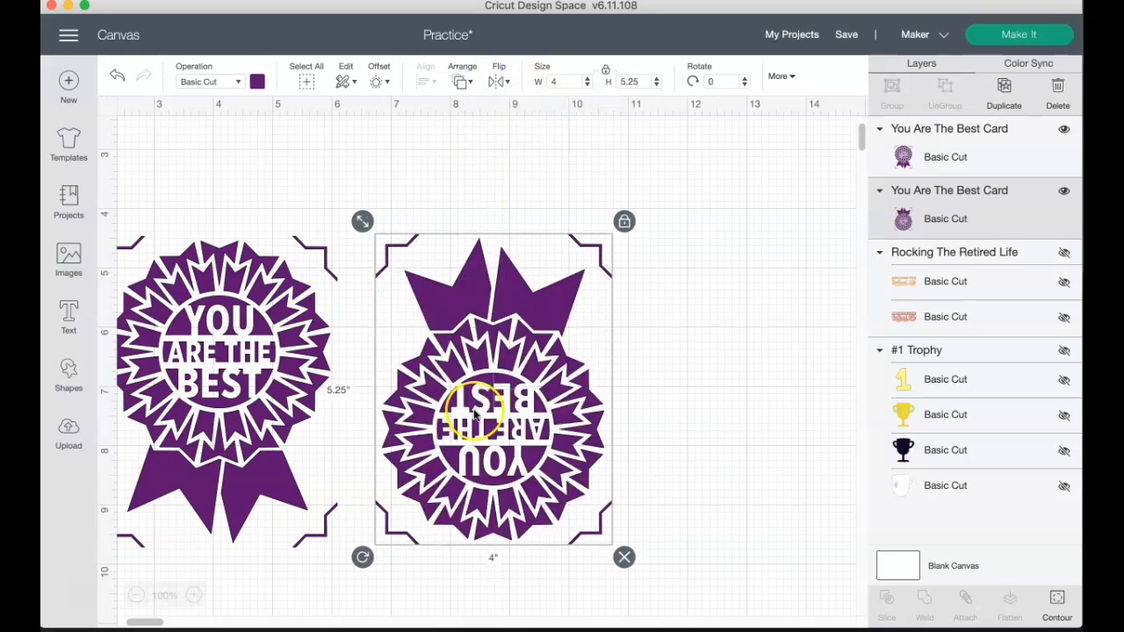
Try moving and vertically flipping the original rosette, and undo both changes along with the duplicate's vertical flip.
{"action": "left_click_drag", "start_coordinate": [298, 331], "coordinate": [334, 325]}
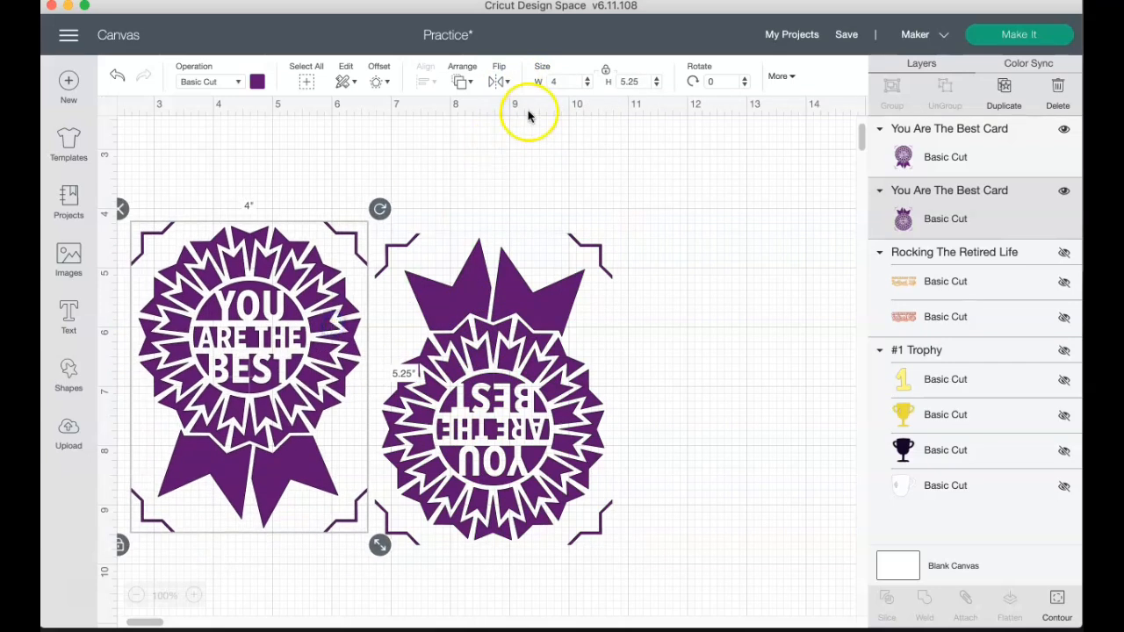
{"action": "left_click", "coordinate": [501, 81]}
{"action": "left_click", "coordinate": [538, 127]}
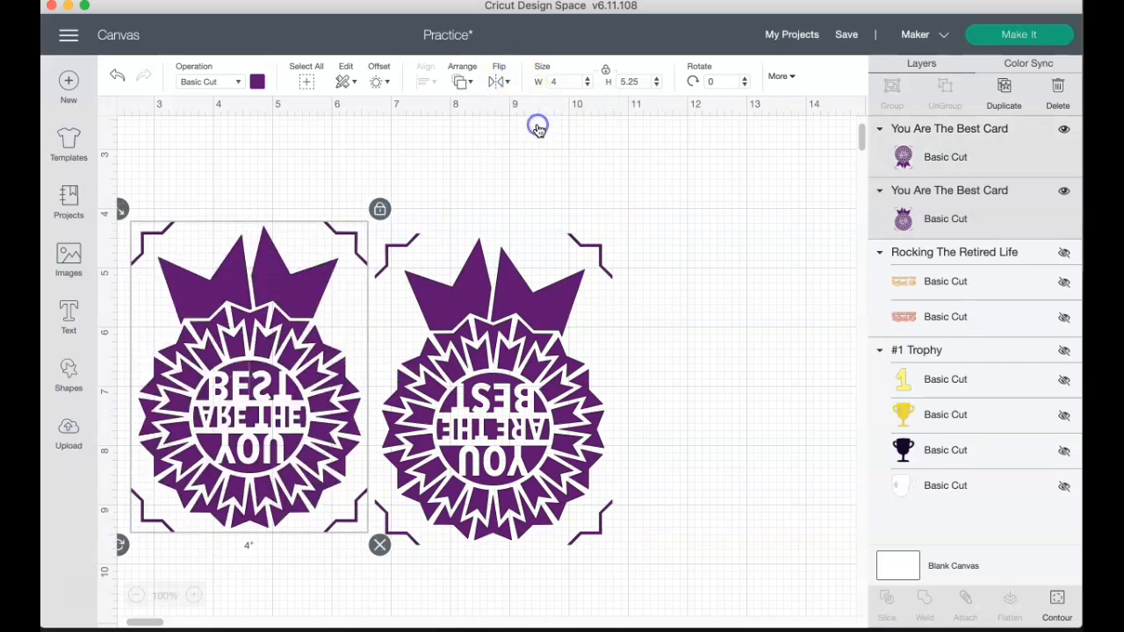
{"action": "left_click", "coordinate": [118, 77]}
{"action": "left_click", "coordinate": [120, 79]}
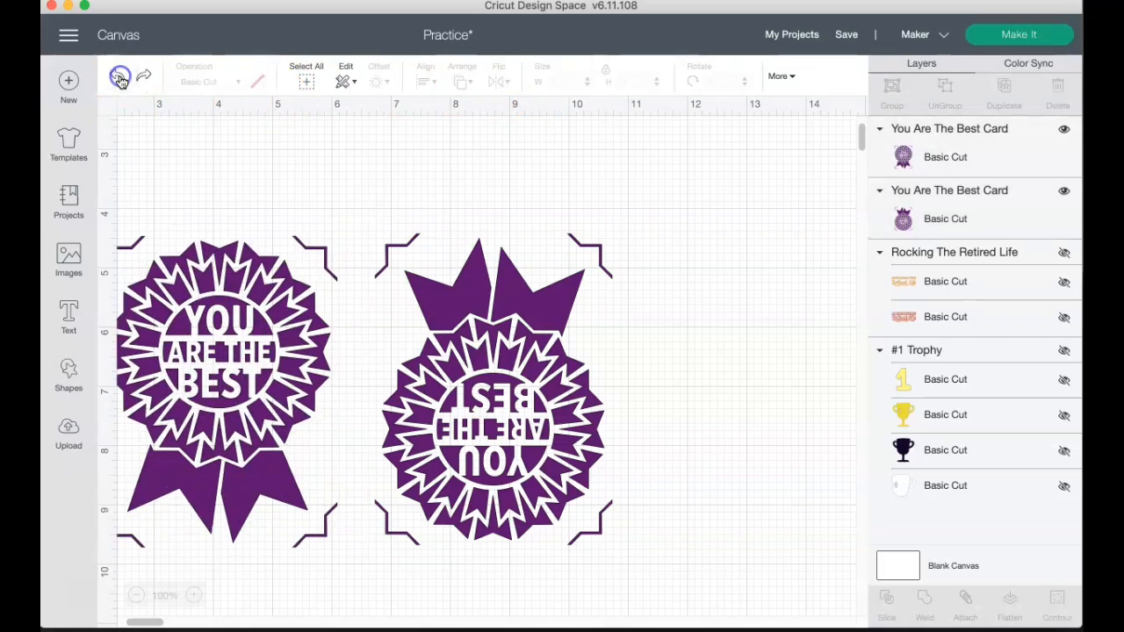
{"action": "left_click", "coordinate": [120, 79]}
Move the mirrored rosette up and to the right, and enlarge it proportionally to 4.2 in and finally 6 in wide.
{"action": "left_click", "coordinate": [516, 237]}
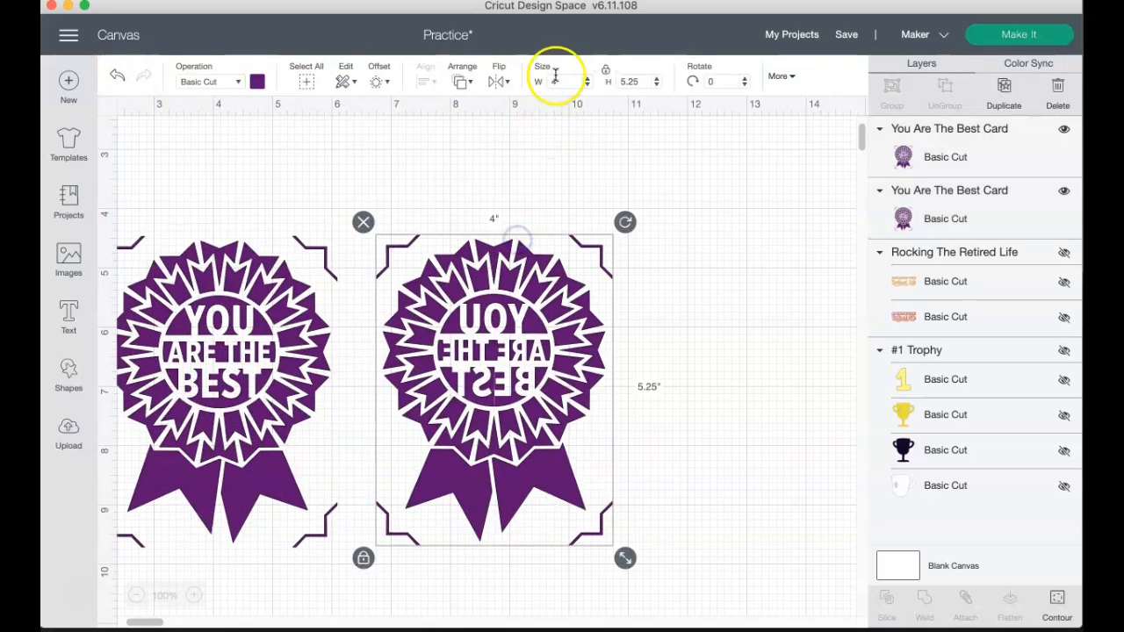
{"action": "left_click_drag", "start_coordinate": [496, 395], "coordinate": [616, 329]}
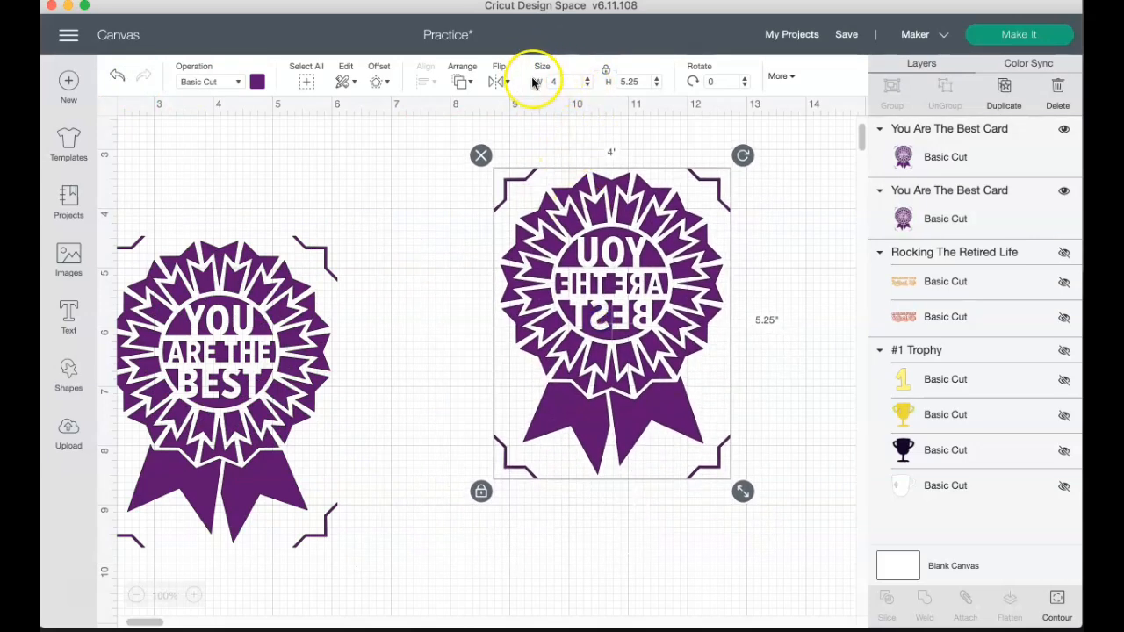
{"action": "left_click", "coordinate": [587, 78]}
{"action": "left_click", "coordinate": [587, 78]}
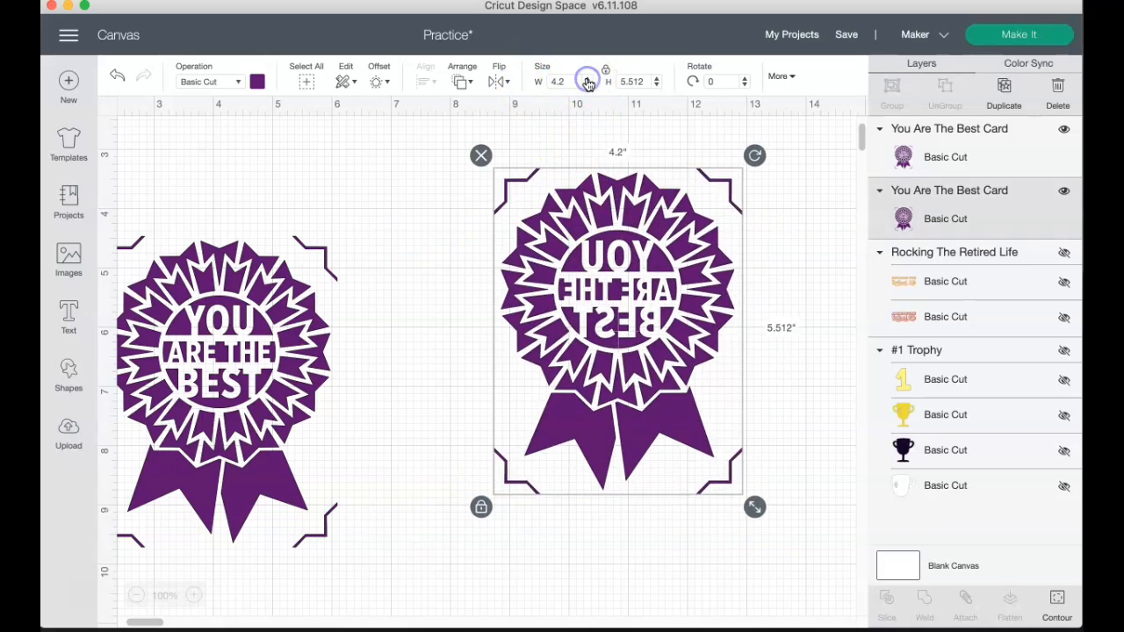
{"action": "left_click", "coordinate": [551, 81]}
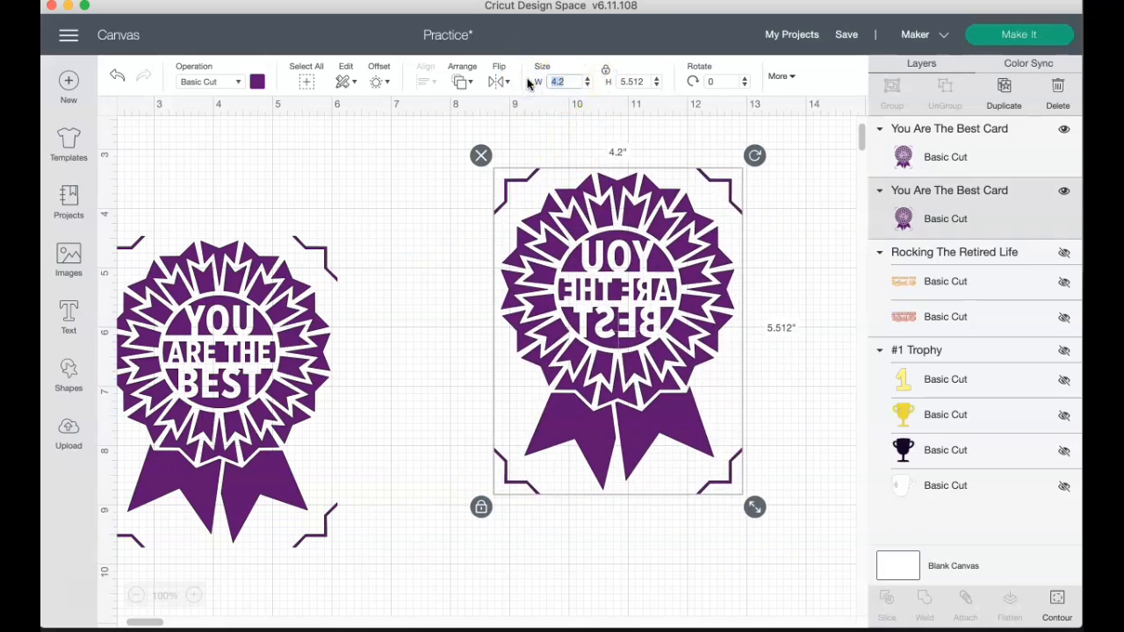
{"action": "key", "text": "Return"}
Unlock the mirrored rosette's proportions, stretch it to about 6.014 by 8.125 in, and undo the last two size changes.
{"action": "scroll", "coordinate": [582, 376], "scroll_direction": "down", "scroll_amount": 5}
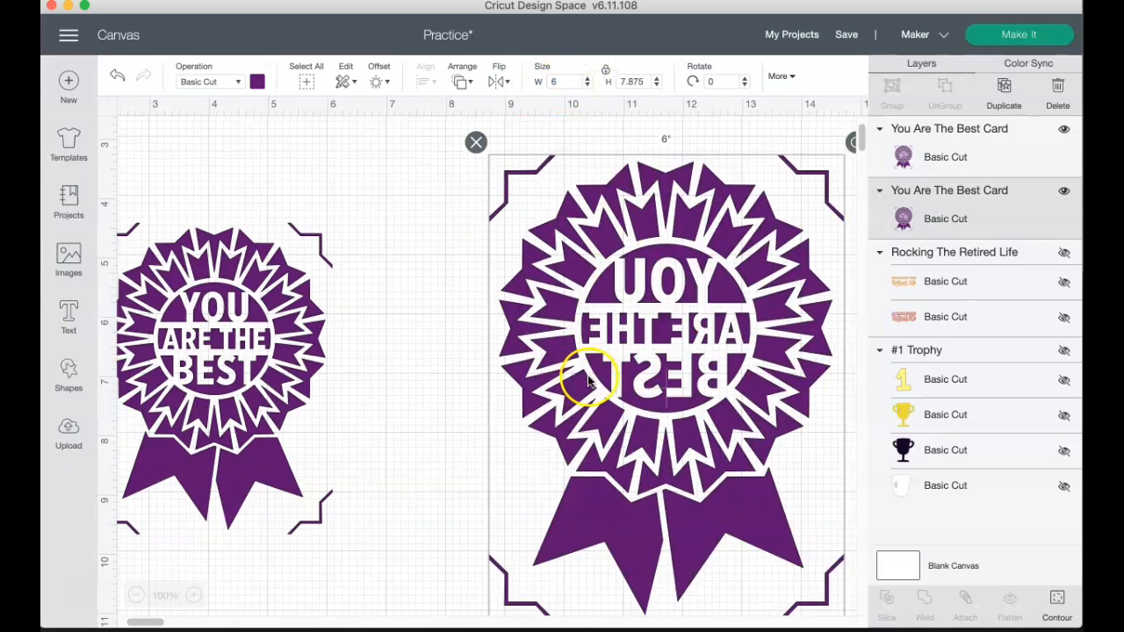
{"action": "left_click", "coordinate": [460, 524]}
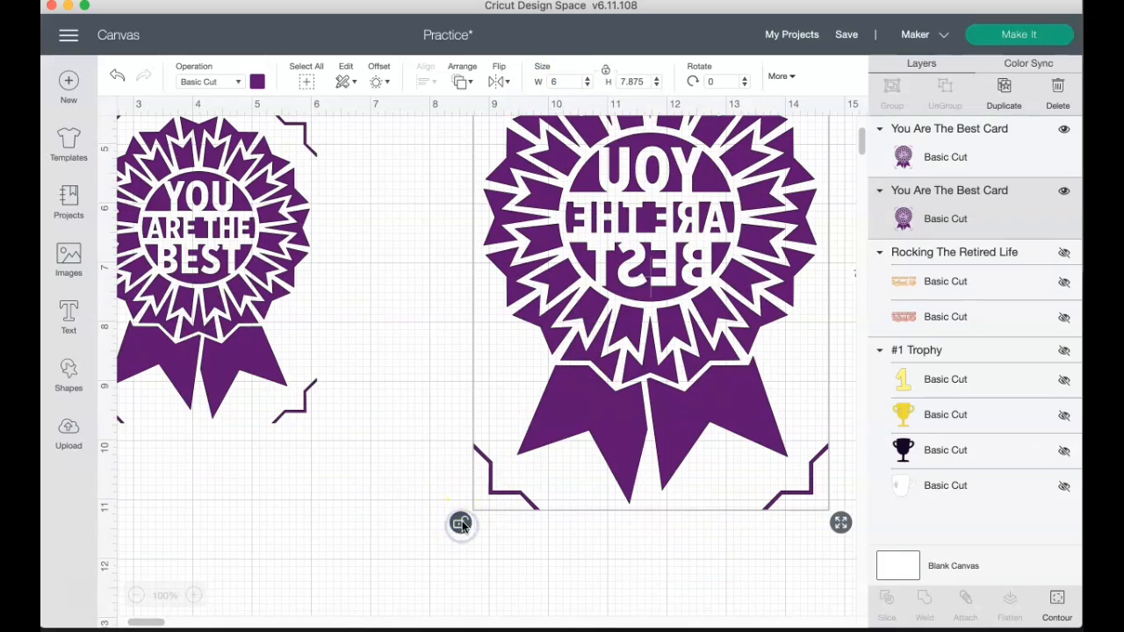
{"action": "mouse_move", "coordinate": [838, 521]}
{"action": "left_mouse_down"}
{"action": "mouse_move", "coordinate": [658, 519]}
{"action": "mouse_move", "coordinate": [911, 536]}
{"action": "mouse_move", "coordinate": [632, 534]}
{"action": "mouse_move", "coordinate": [839, 540]}
{"action": "left_mouse_up"}
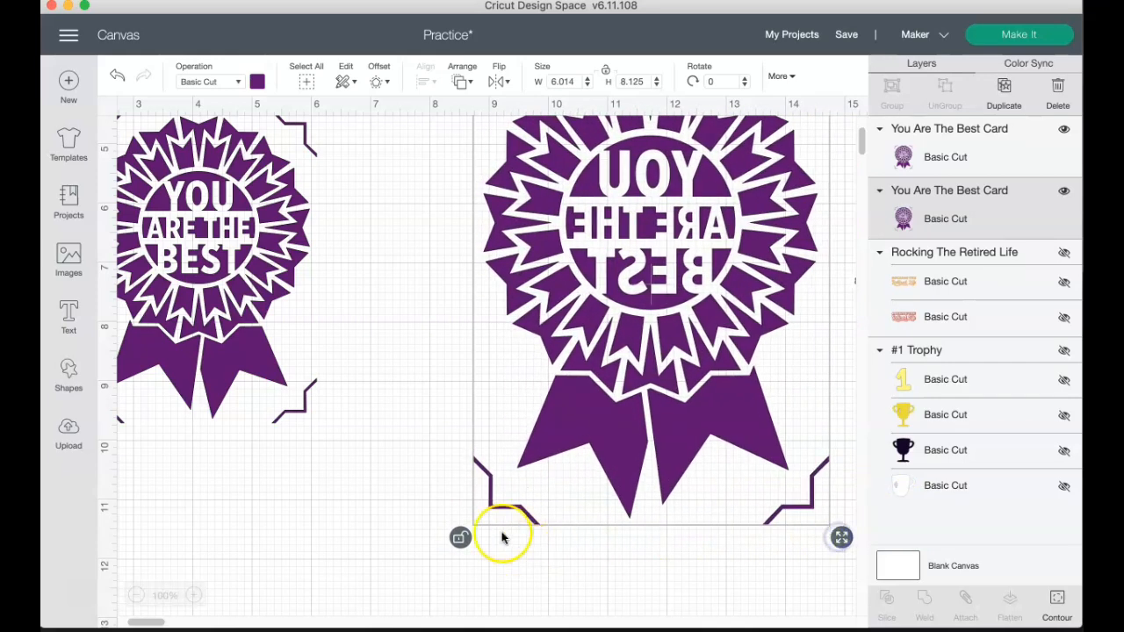
{"action": "left_click", "coordinate": [116, 80]}
{"action": "left_click", "coordinate": [116, 80]}
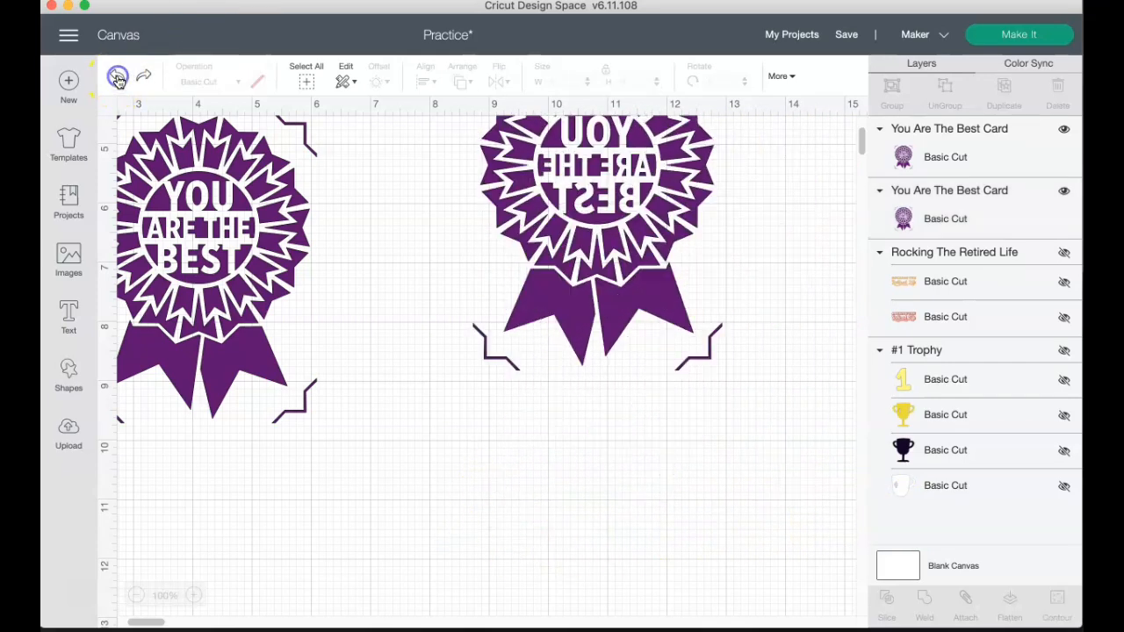
Stretch the mirrored rosette freely to about 5.459 by 7.165 in, reposition it, and squash it to about 4.431 by 3.401 in.
{"action": "left_click", "coordinate": [600, 270]}
{"action": "left_click_drag", "start_coordinate": [735, 382], "coordinate": [793, 489]}
{"action": "left_click_drag", "start_coordinate": [674, 305], "coordinate": [654, 434]}
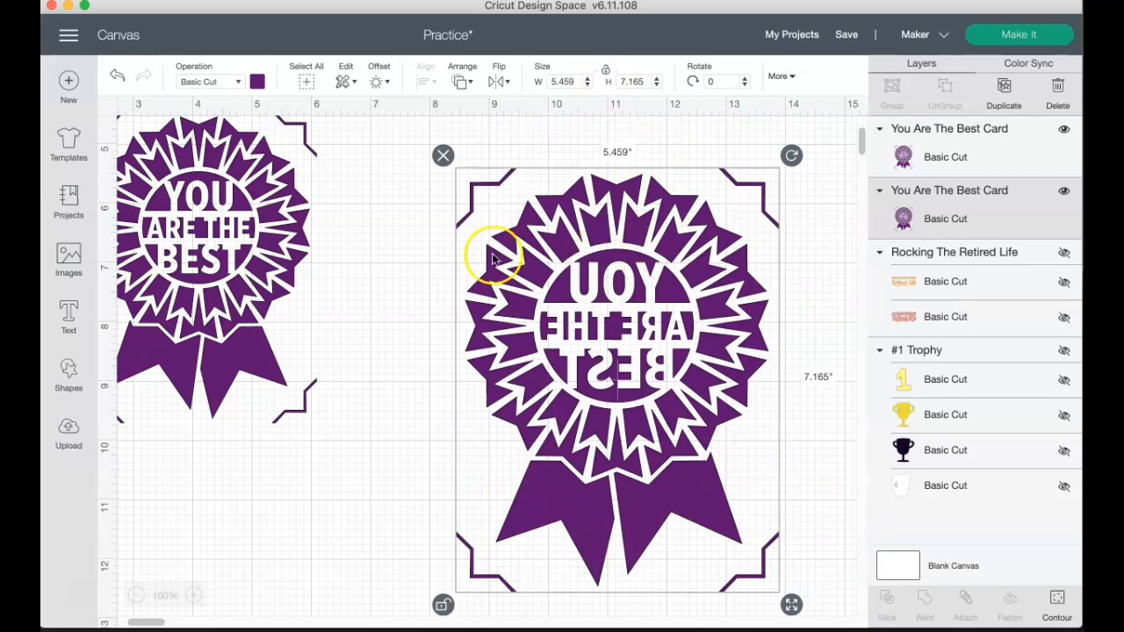
{"action": "left_click_drag", "start_coordinate": [791, 604], "coordinate": [728, 378]}
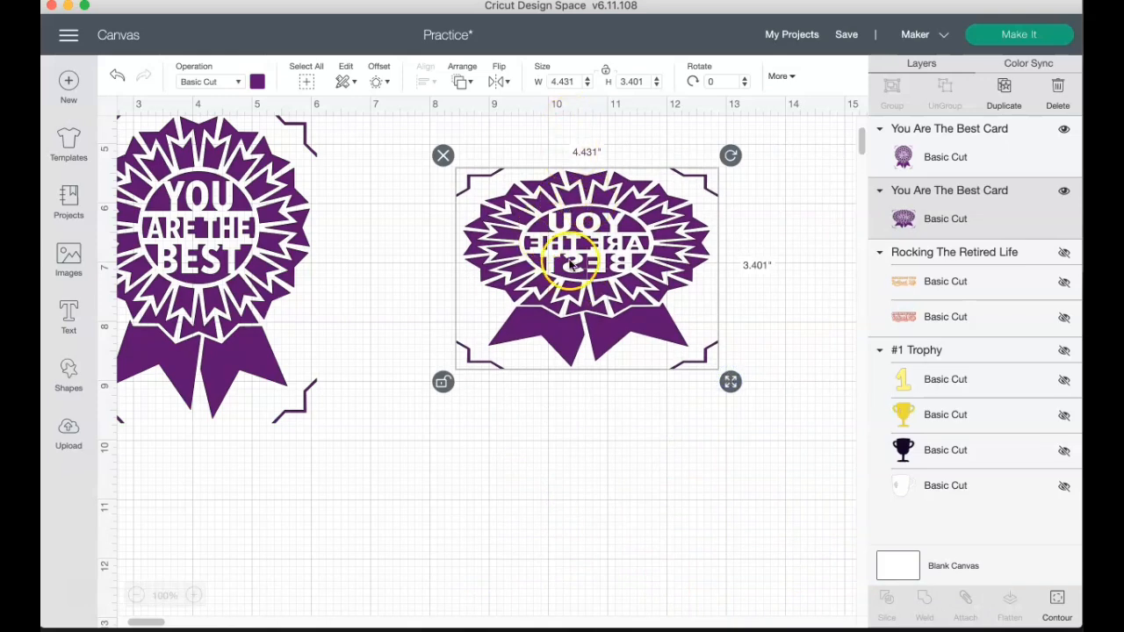
Delete the distorted mirrored rosette and move the original rosette right and down on the canvas.
{"action": "left_click", "coordinate": [443, 155]}
{"action": "left_click_drag", "start_coordinate": [289, 170], "coordinate": [511, 249]}
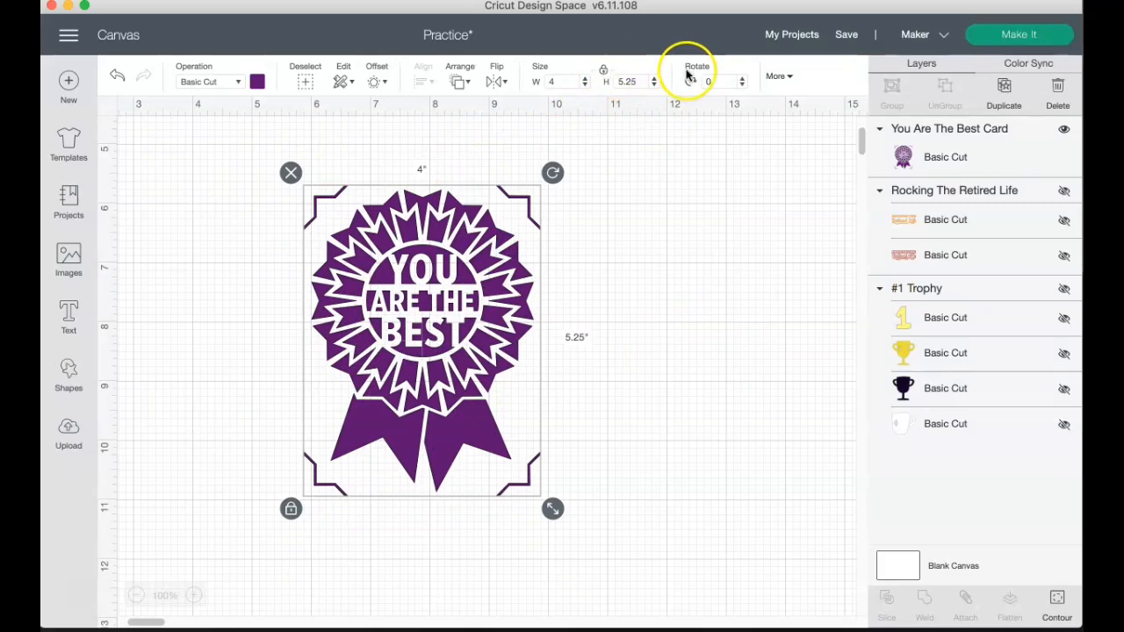
Rotate the purple rosette to 345 degrees, turn it back to 359.96 degrees, and display its X and Y position values.
{"action": "left_click_drag", "start_coordinate": [742, 88], "coordinate": [742, 89]}
{"action": "left_click_drag", "start_coordinate": [506, 145], "coordinate": [562, 167]}
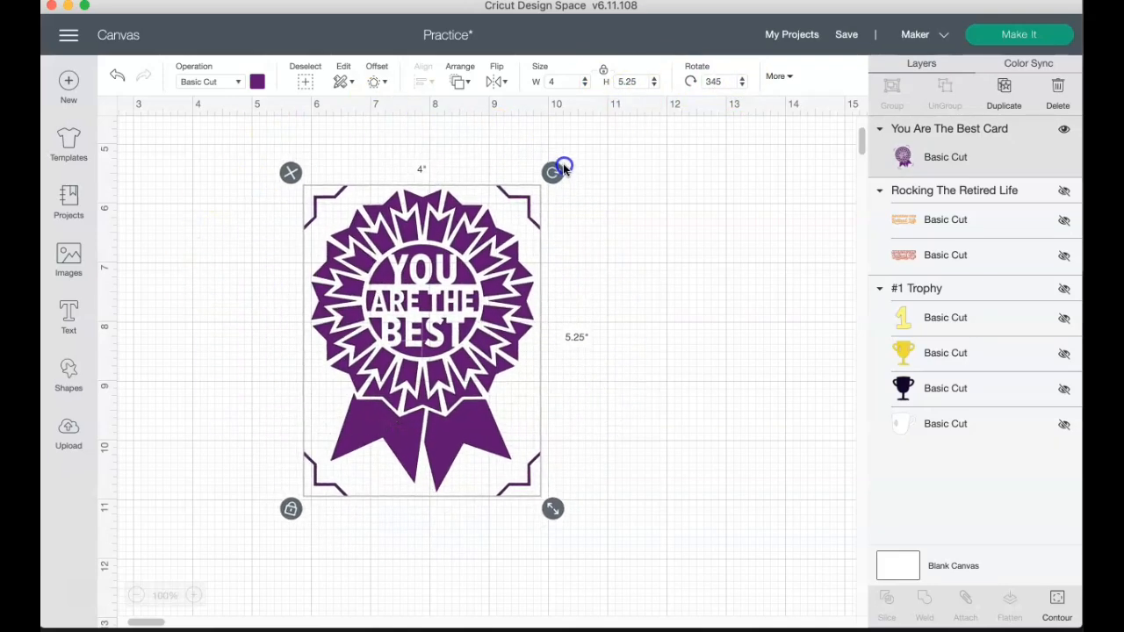
{"action": "left_click", "coordinate": [779, 77]}
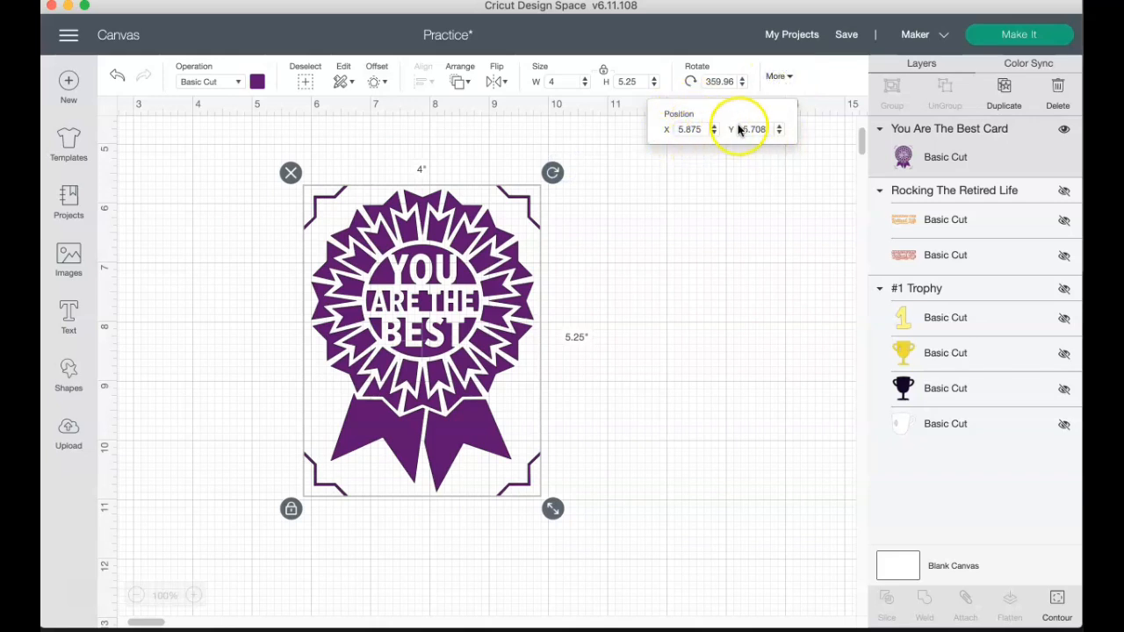
{"action": "left_click", "coordinate": [576, 369]}
{"action": "left_click", "coordinate": [478, 311]}
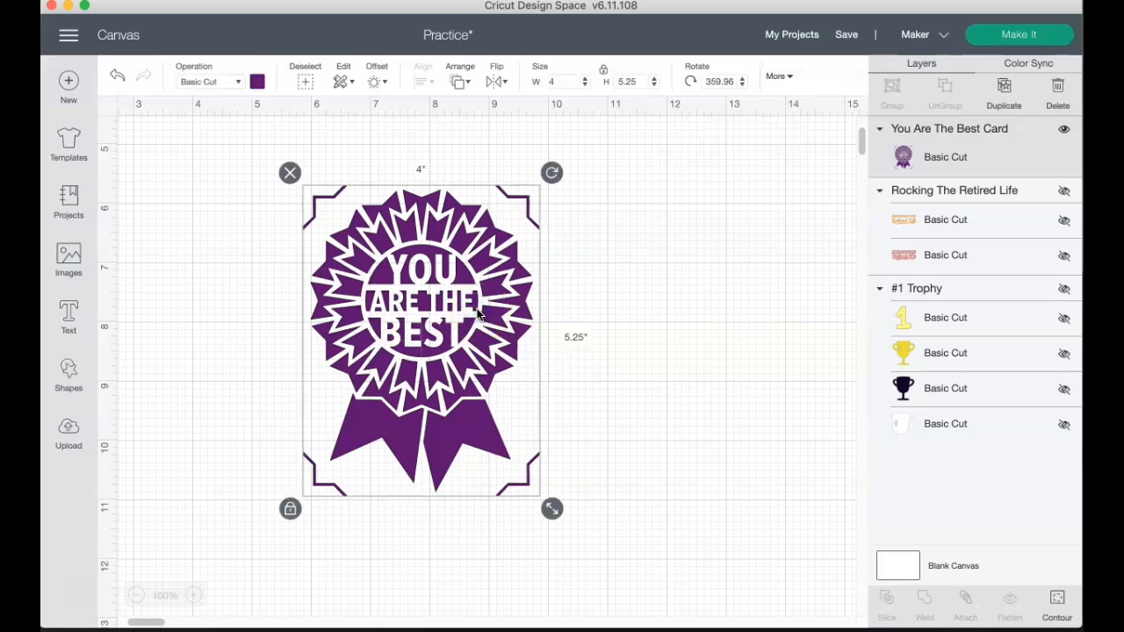
Delete the purple rosette from the canvas and make the hidden #1 Trophy image visible.
{"action": "left_click", "coordinate": [289, 172]}
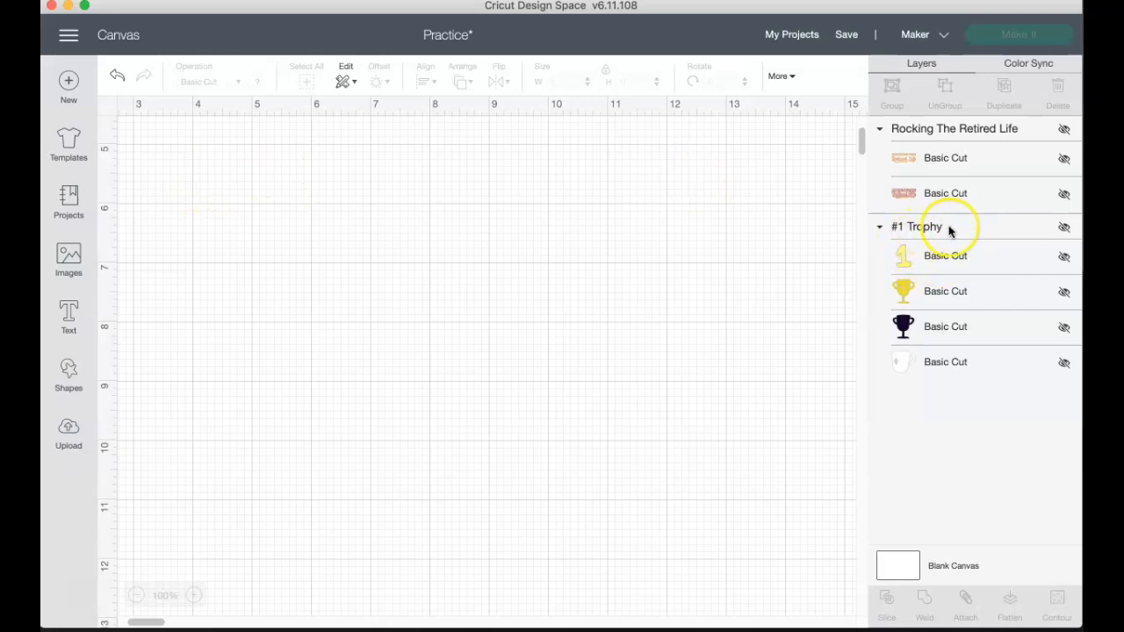
{"action": "left_click", "coordinate": [1063, 226]}
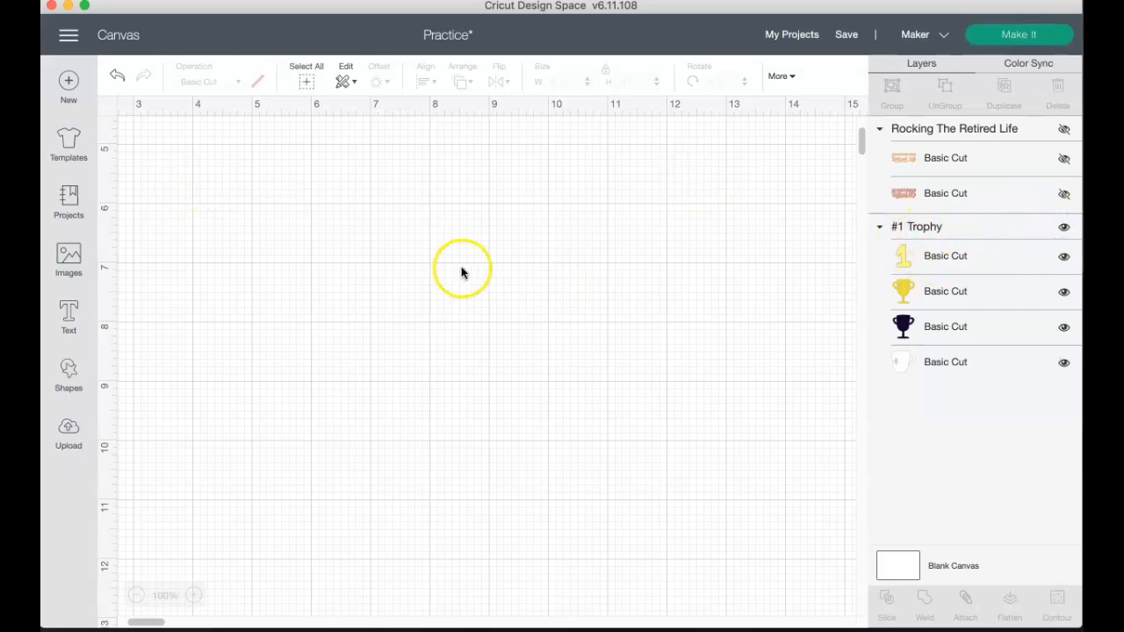
{"action": "scroll", "coordinate": [639, 341], "scroll_direction": "up", "scroll_amount": 1}
{"action": "scroll", "coordinate": [638, 340], "scroll_direction": "up", "scroll_amount": 5}
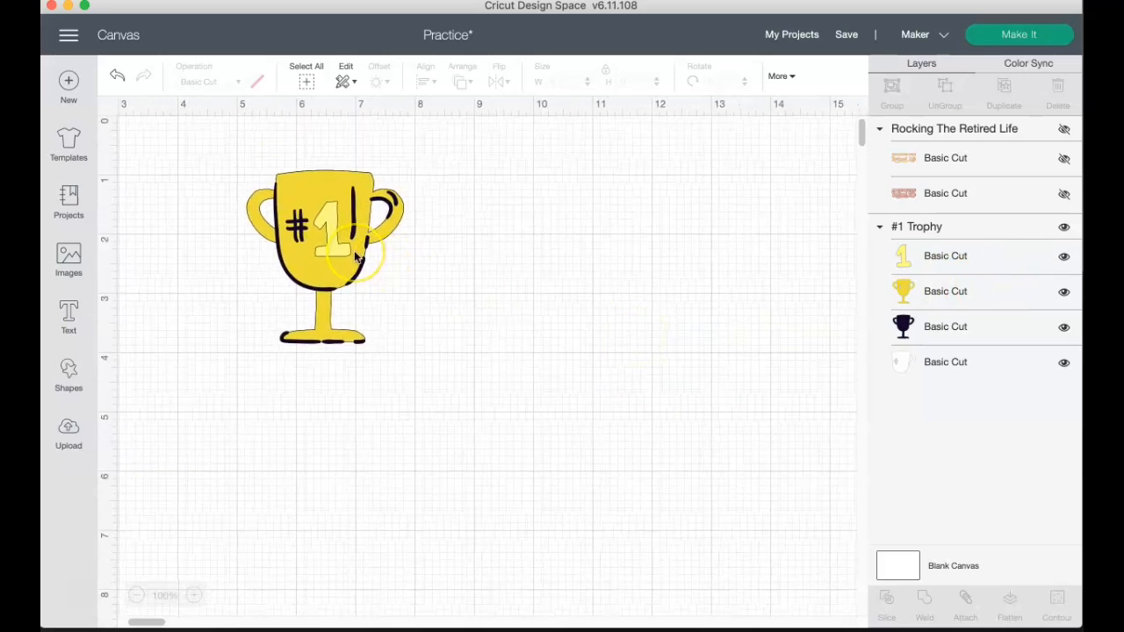
Select the #1 Trophy's layers one by one and recolor its dark outline layer purple.
{"action": "left_click", "coordinate": [943, 249]}
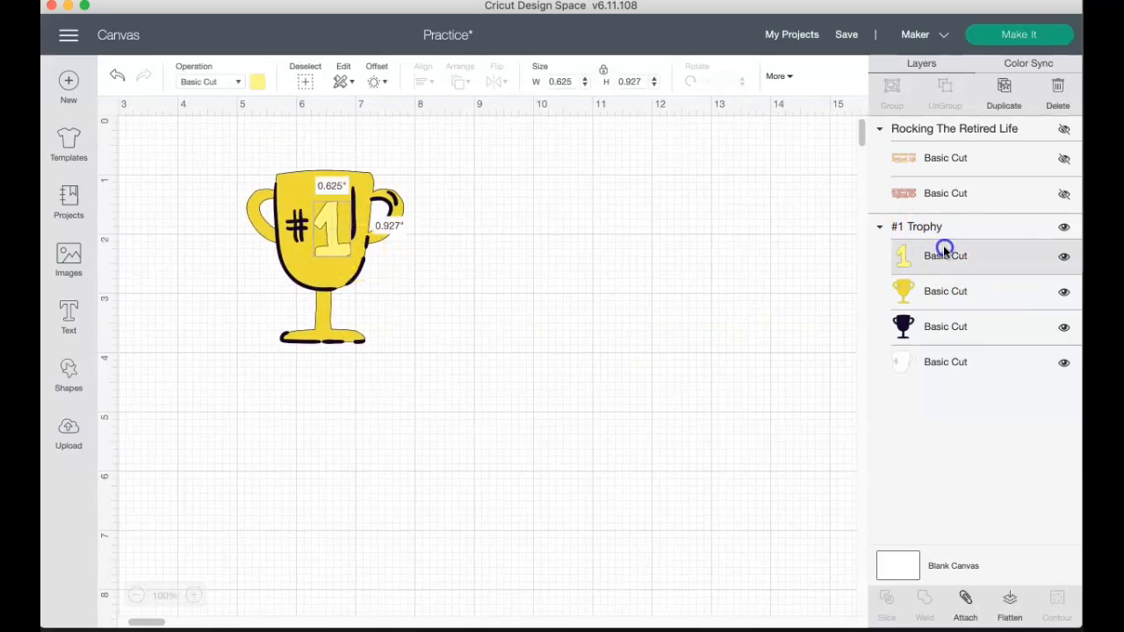
{"action": "left_click", "coordinate": [987, 295], "text": "shift"}
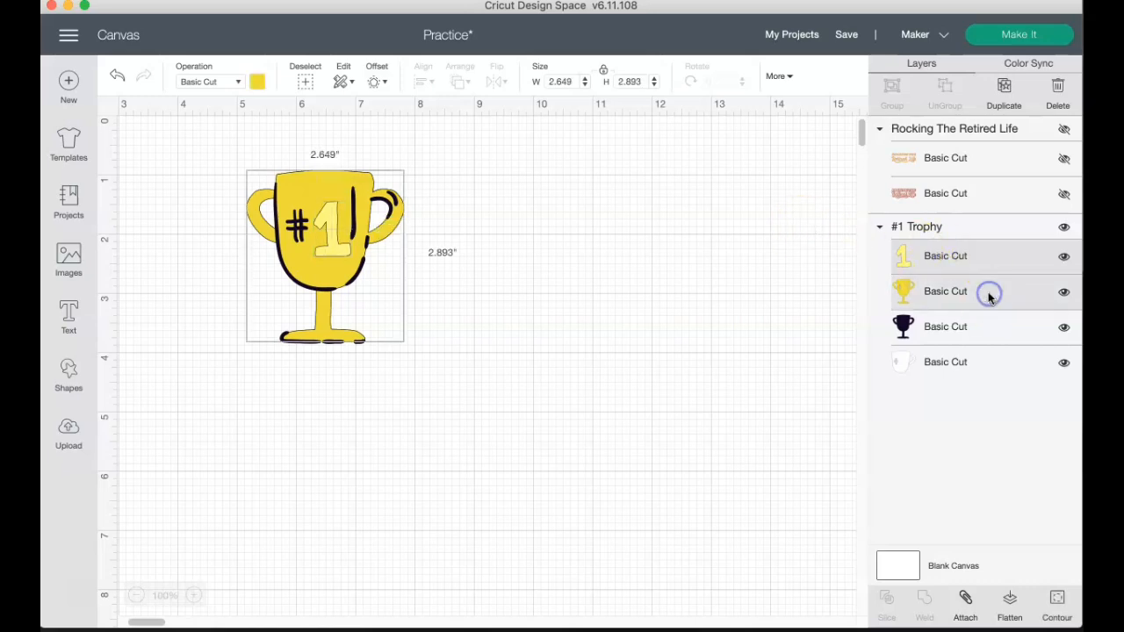
{"action": "left_click", "coordinate": [993, 321], "text": "shift"}
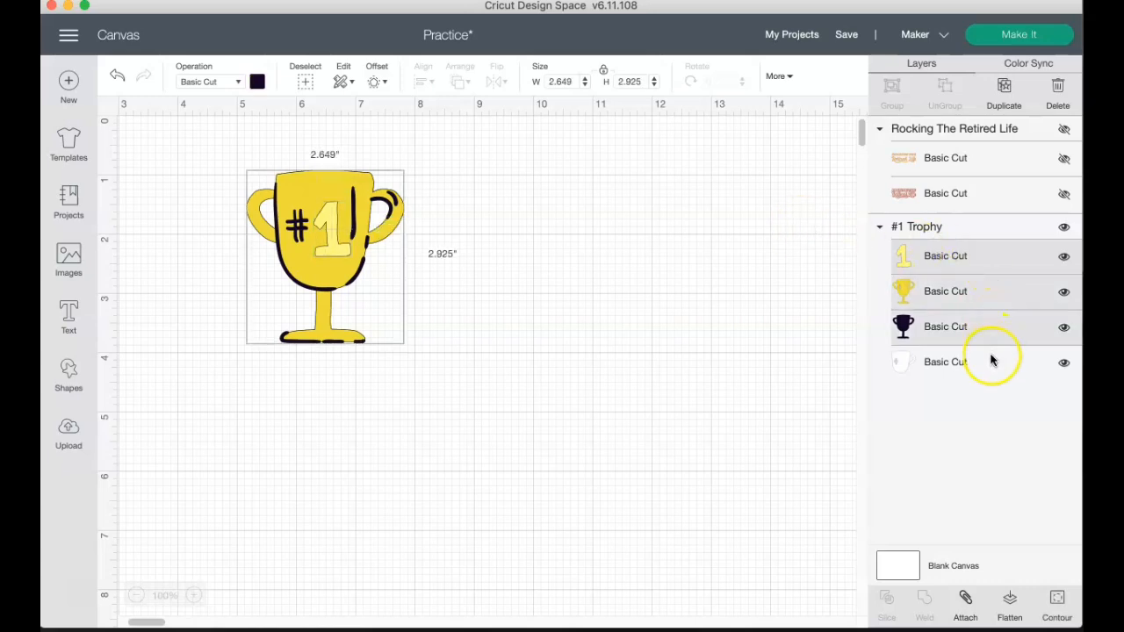
{"action": "left_click", "coordinate": [991, 361], "text": "shift"}
{"action": "left_click", "coordinate": [982, 321], "text": "shift"}
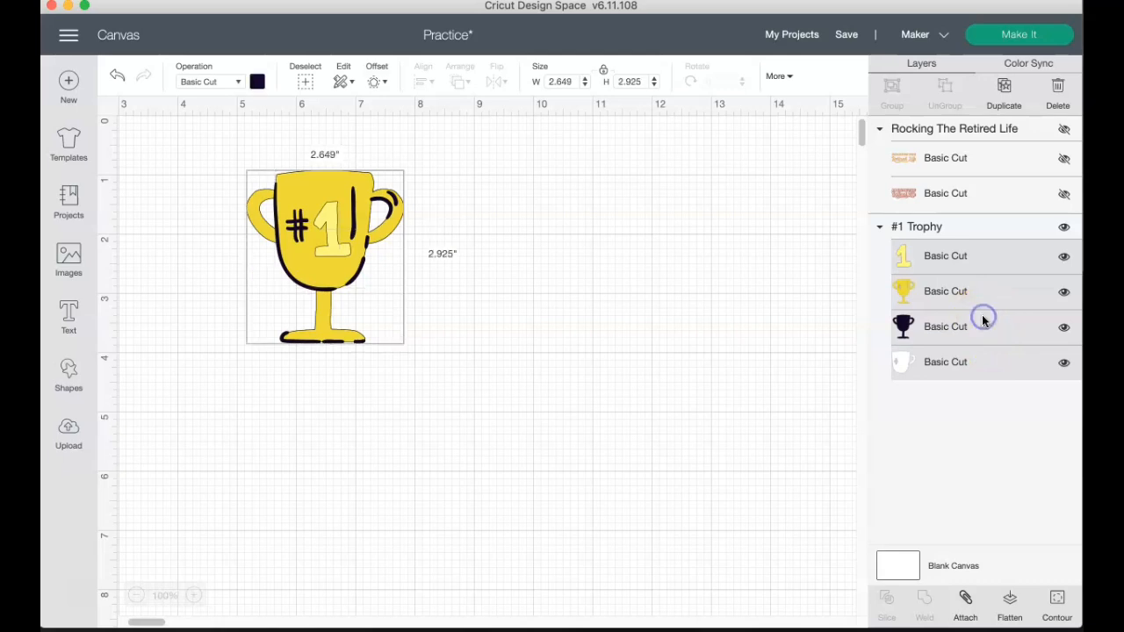
{"action": "left_click", "coordinate": [258, 81]}
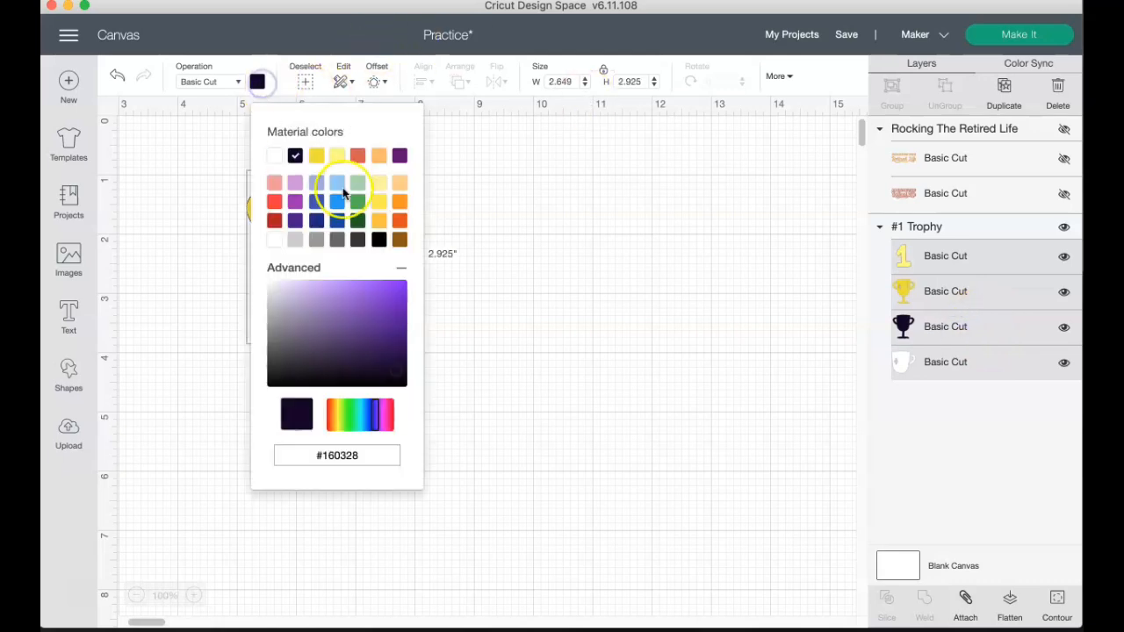
{"action": "left_click", "coordinate": [295, 201]}
{"action": "left_click", "coordinate": [541, 253]}
{"action": "left_click", "coordinate": [458, 254]}
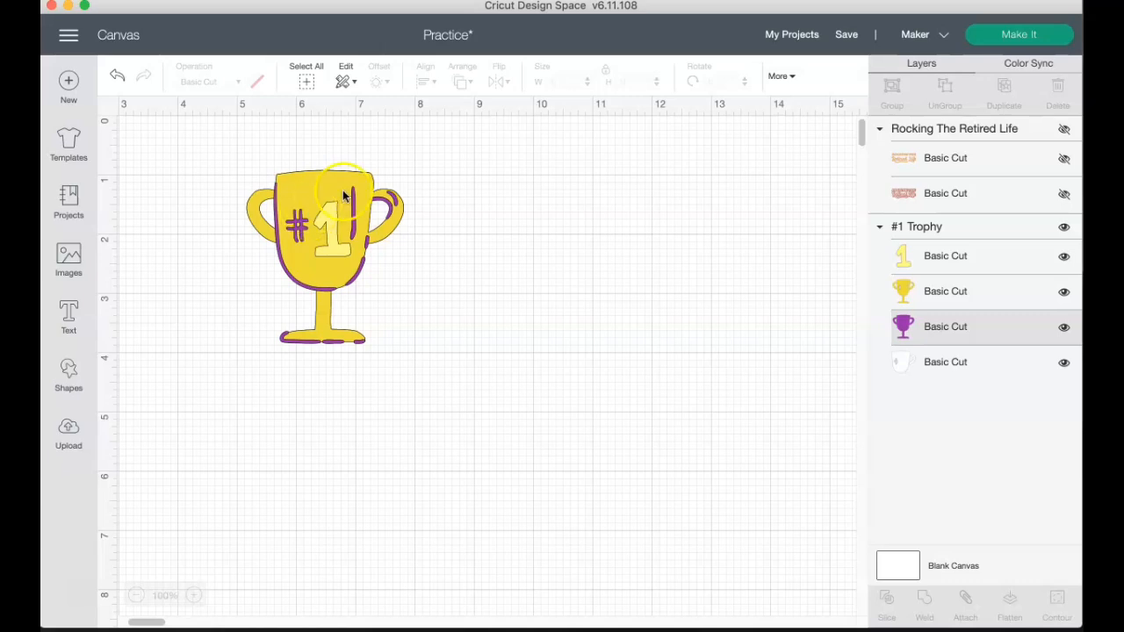
Go over the trophy's gold, number and purple layers, and open the project's mat preparation view for cutting.
{"action": "left_click", "coordinate": [955, 290]}
{"action": "left_click", "coordinate": [960, 256]}
{"action": "left_click", "coordinate": [963, 311]}
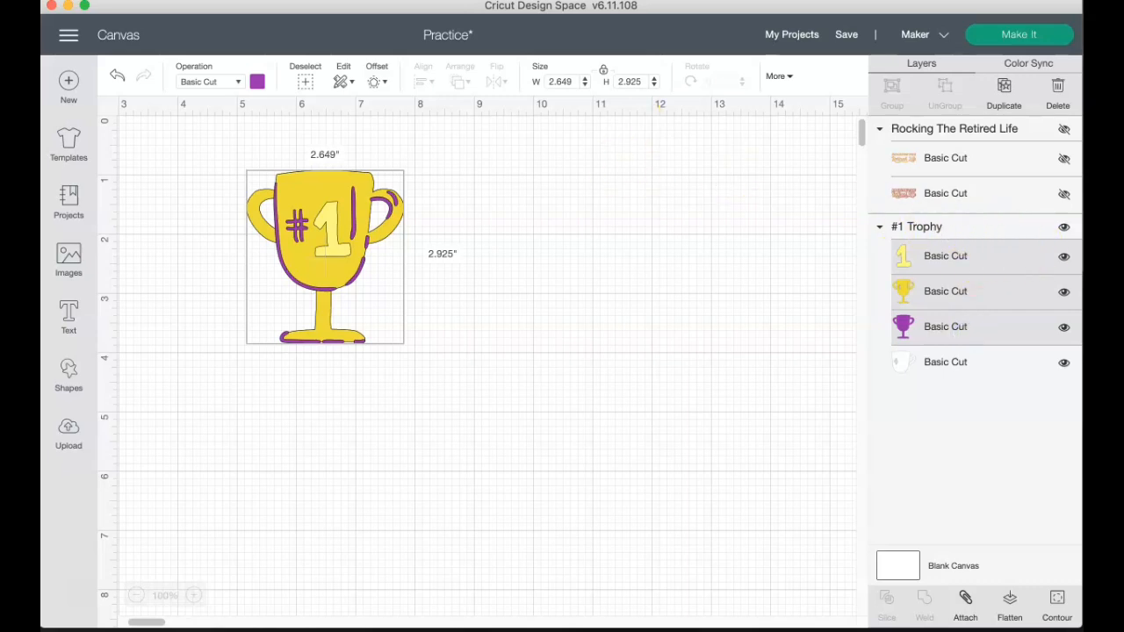
{"action": "left_click", "coordinate": [1034, 40]}
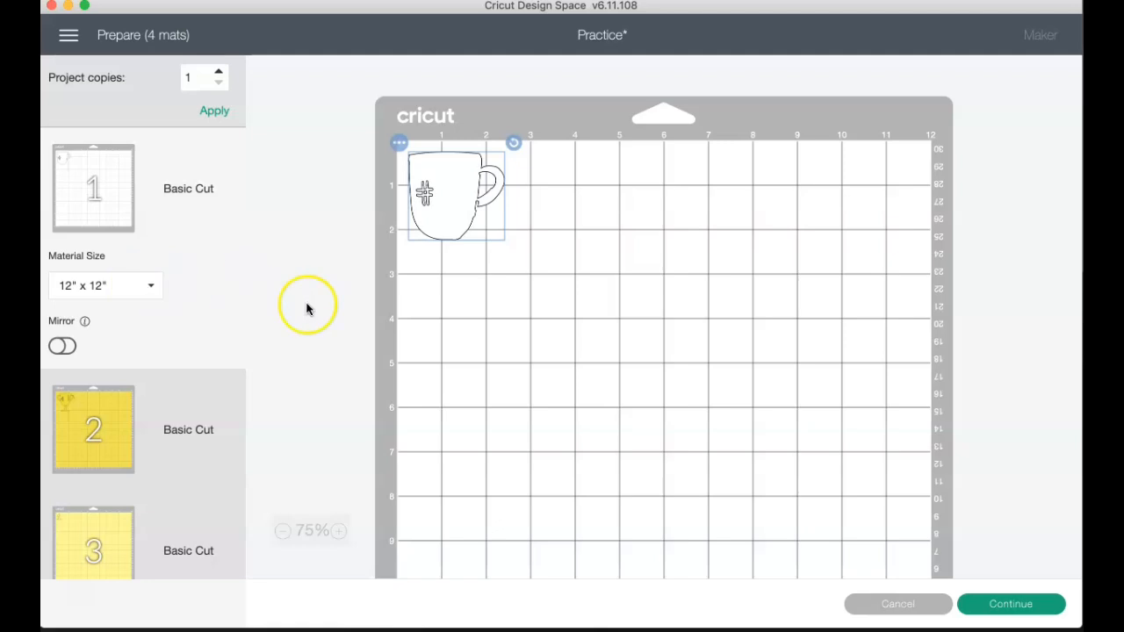
Nudge the white mug-shaped piece down and right on mat 1, and view mats 2, 3 and 4.
{"action": "left_click", "coordinate": [440, 204]}
{"action": "left_click_drag", "start_coordinate": [440, 204], "coordinate": [447, 212]}
{"action": "scroll", "coordinate": [194, 402], "scroll_direction": "down", "scroll_amount": 3}
{"action": "left_click", "coordinate": [163, 316]}
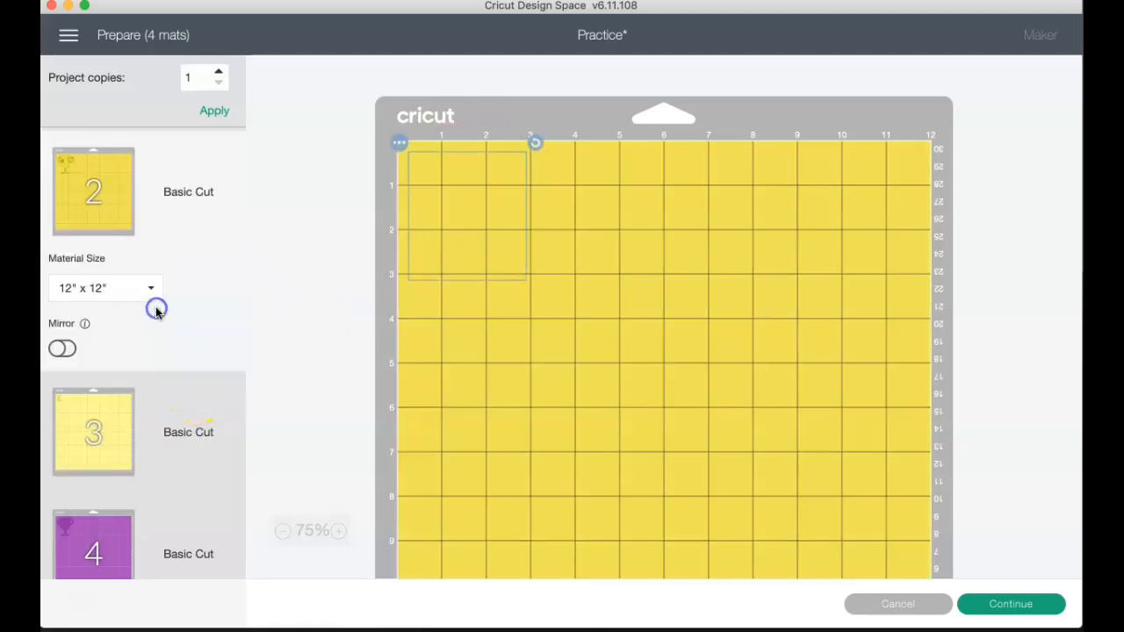
{"action": "left_click", "coordinate": [150, 429]}
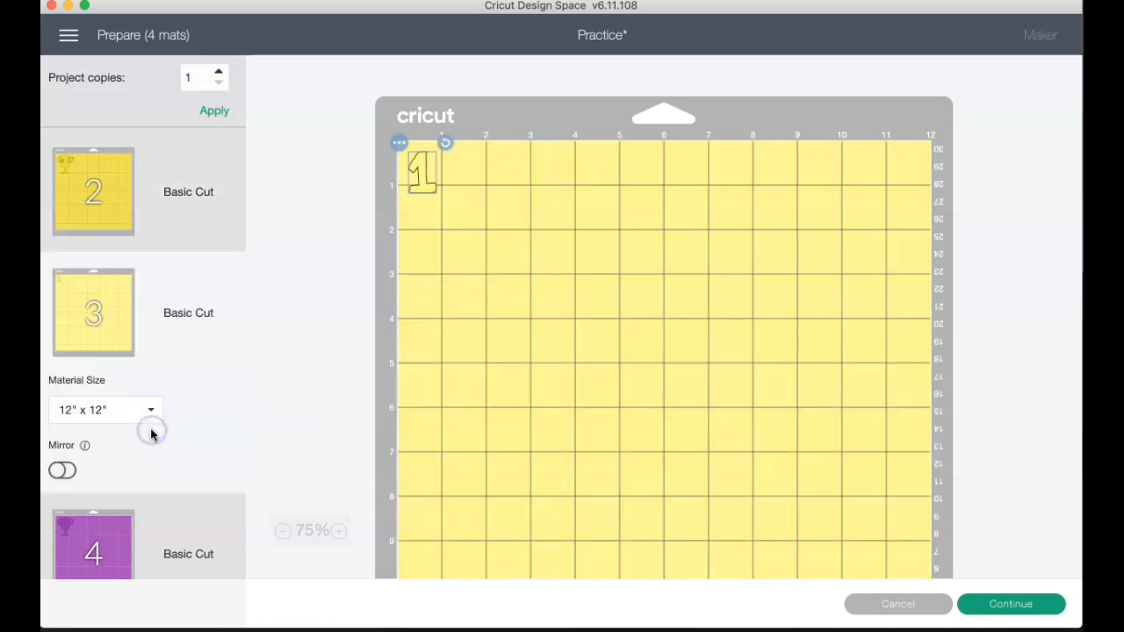
{"action": "left_click", "coordinate": [166, 534]}
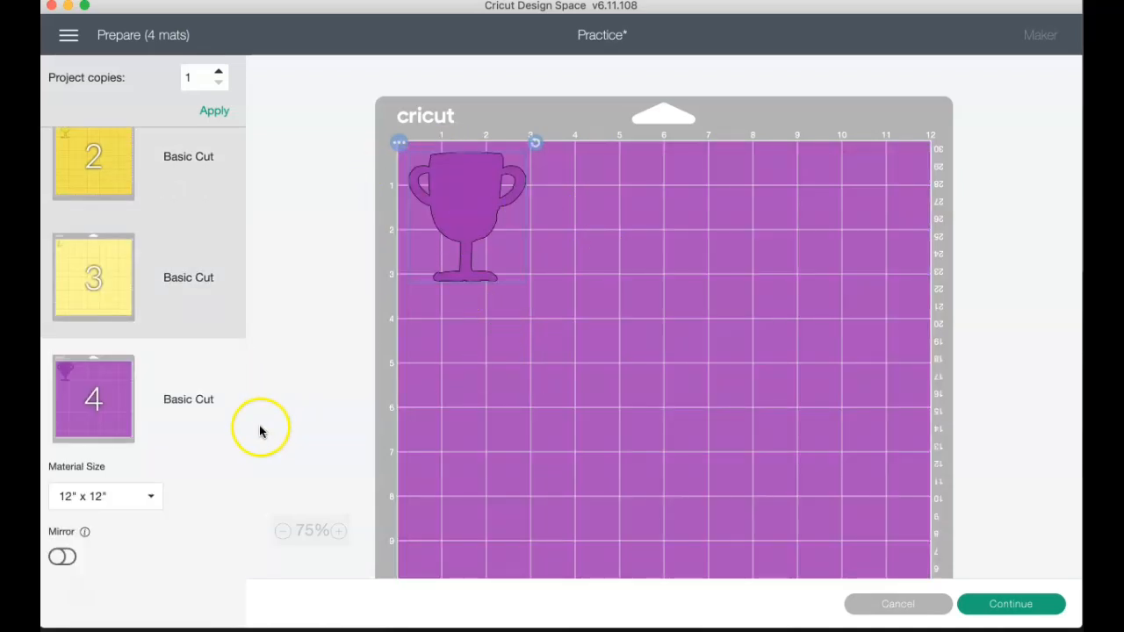
Go through the four color-sorted mats again, checking which trophy piece each one cuts, and return to the white mat.
{"action": "scroll", "coordinate": [159, 329], "scroll_direction": "up", "scroll_amount": 3}
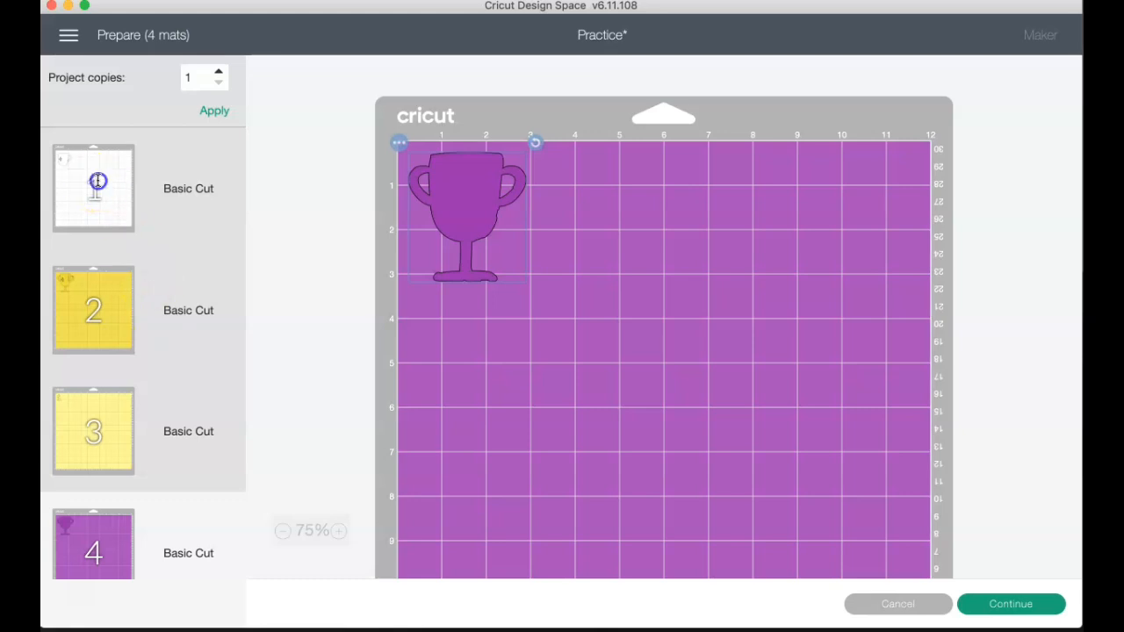
{"action": "left_click", "coordinate": [116, 226]}
{"action": "left_click", "coordinate": [108, 406]}
{"action": "left_click", "coordinate": [93, 567]}
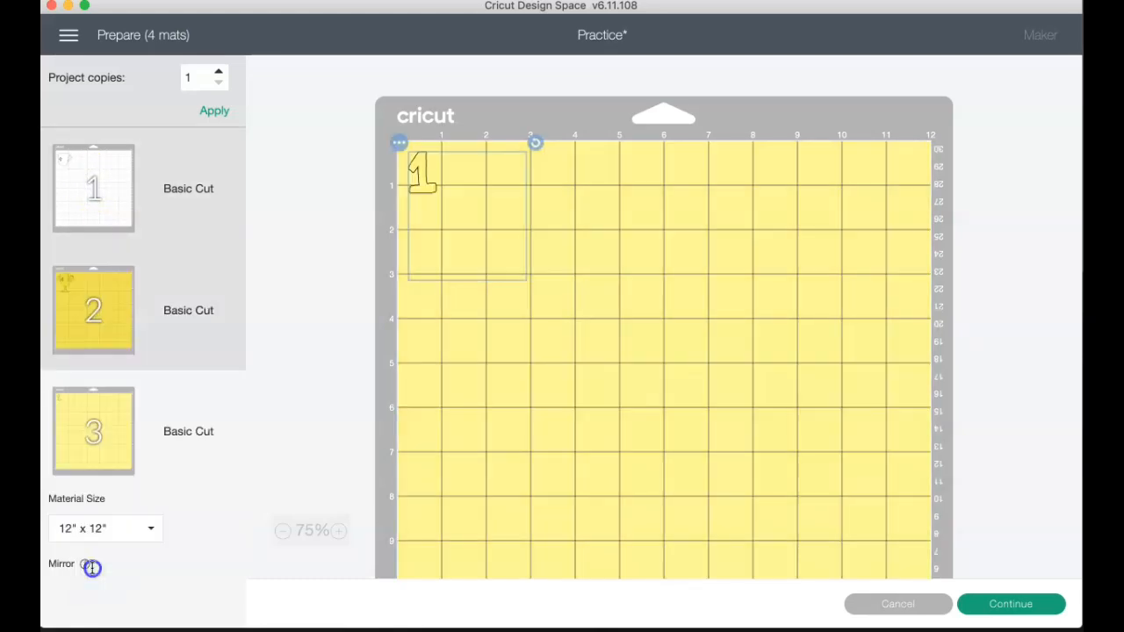
{"action": "scroll", "coordinate": [98, 518], "scroll_direction": "down", "scroll_amount": 3}
{"action": "left_click", "coordinate": [103, 482]}
{"action": "scroll", "coordinate": [155, 346], "scroll_direction": "up", "scroll_amount": 5}
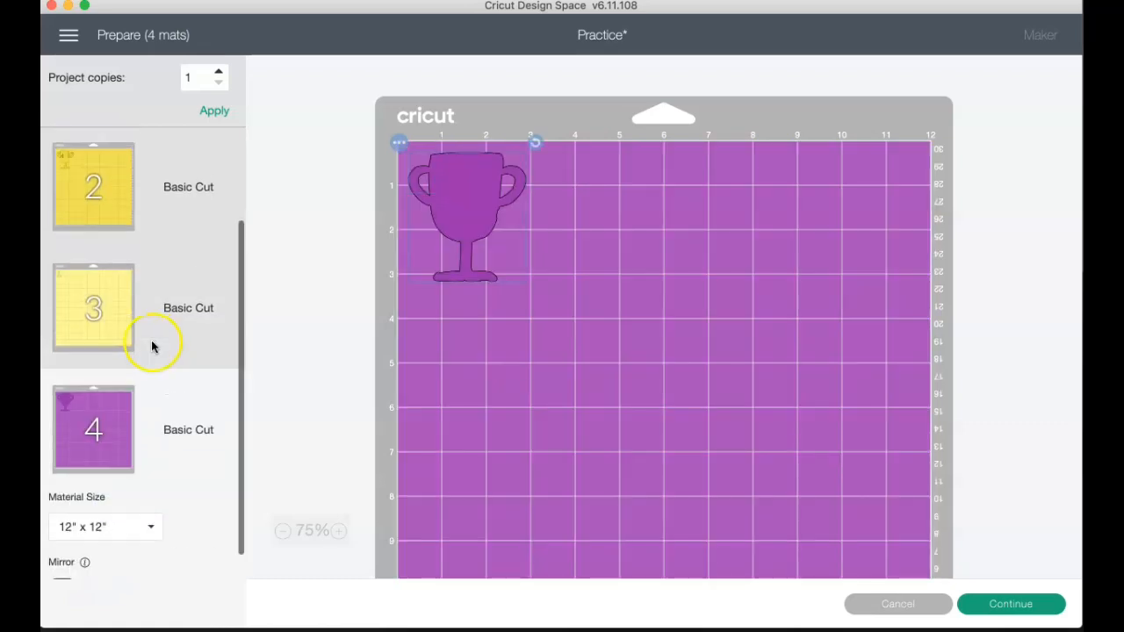
{"action": "left_click", "coordinate": [120, 160]}
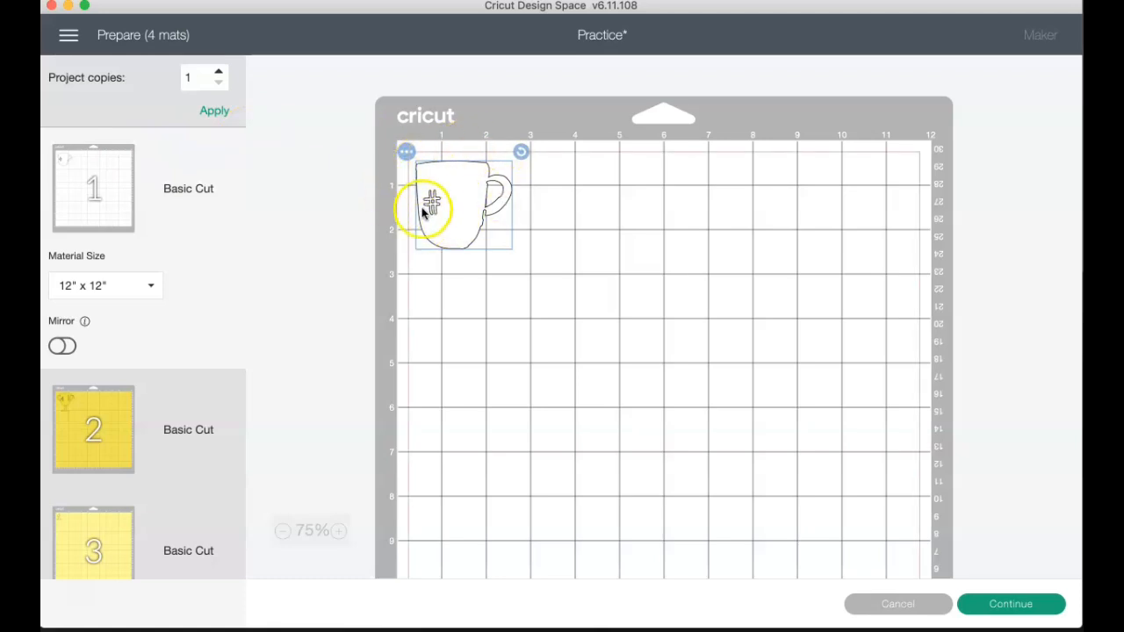
Move the white mug-shaped piece onto the light yellow mat and place the number 1 clear of it on its right side.
{"action": "mouse_move", "coordinate": [435, 188]}
{"action": "left_mouse_down"}
{"action": "mouse_move", "coordinate": [740, 190]}
{"action": "mouse_move", "coordinate": [431, 187]}
{"action": "mouse_move", "coordinate": [610, 323]}
{"action": "mouse_move", "coordinate": [503, 206]}
{"action": "mouse_move", "coordinate": [427, 205]}
{"action": "mouse_move", "coordinate": [441, 198]}
{"action": "left_mouse_up"}
{"action": "left_click", "coordinate": [411, 158]}
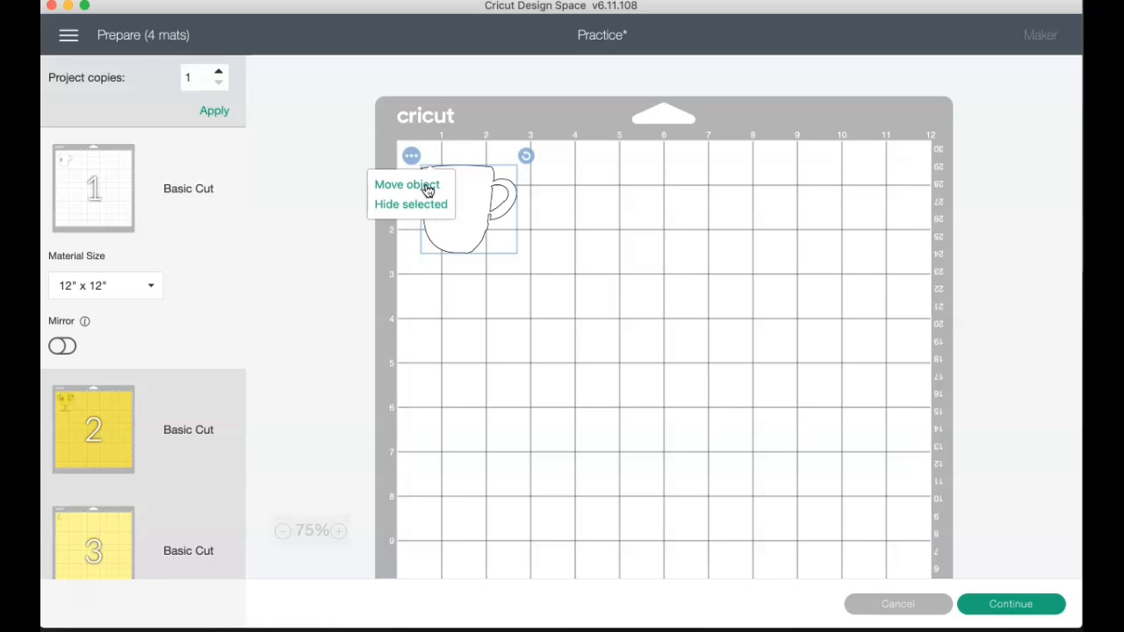
{"action": "left_click", "coordinate": [427, 186]}
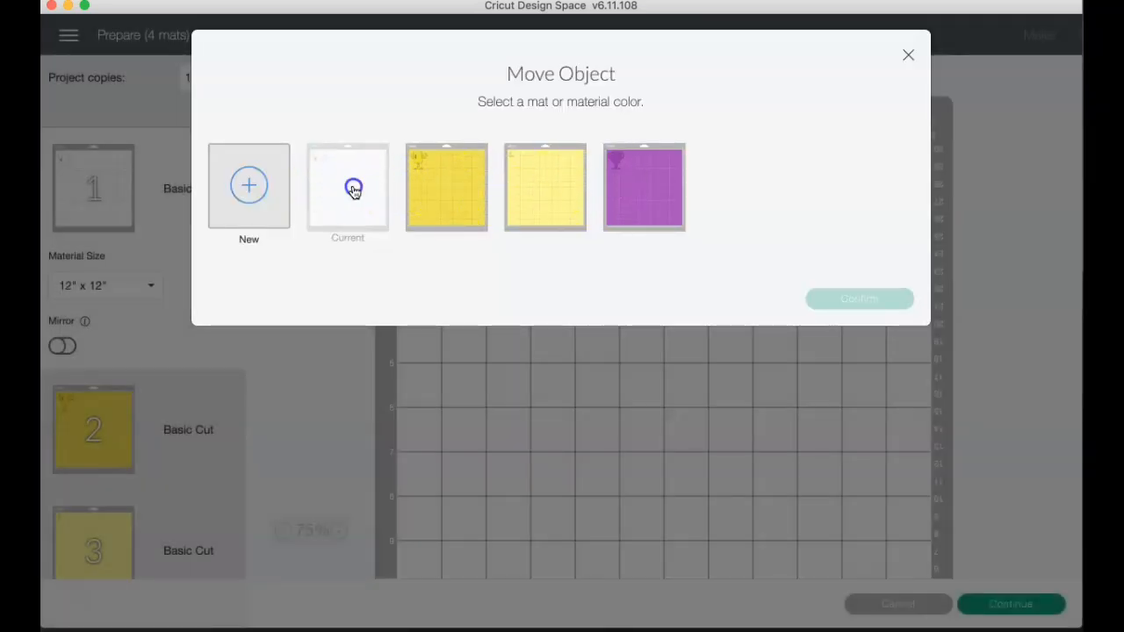
{"action": "left_click", "coordinate": [553, 193]}
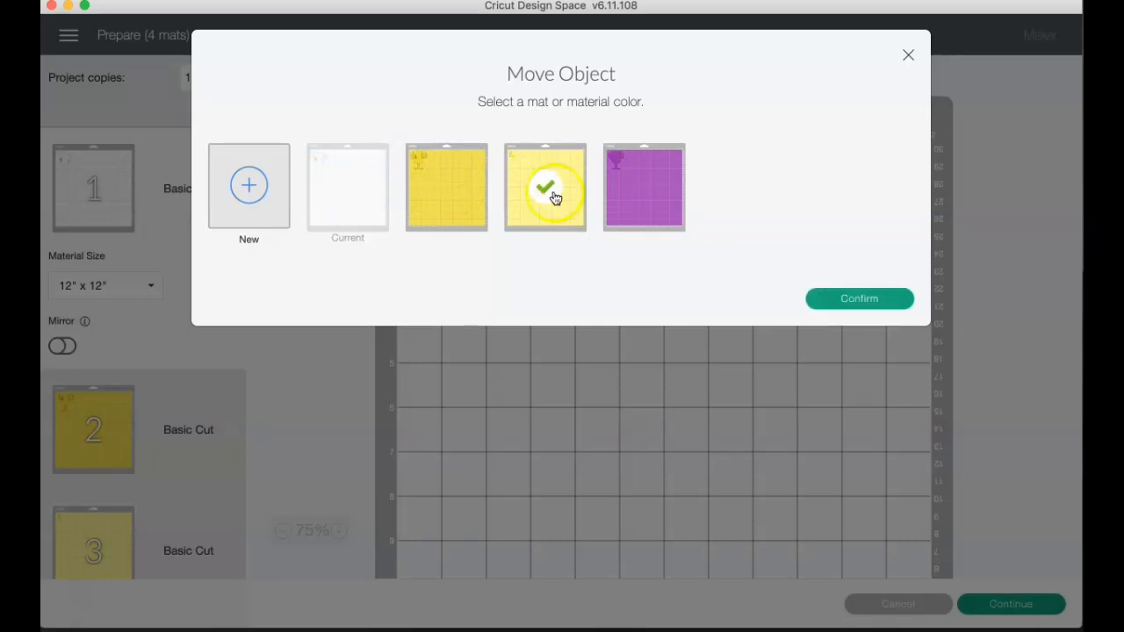
{"action": "left_click", "coordinate": [888, 300]}
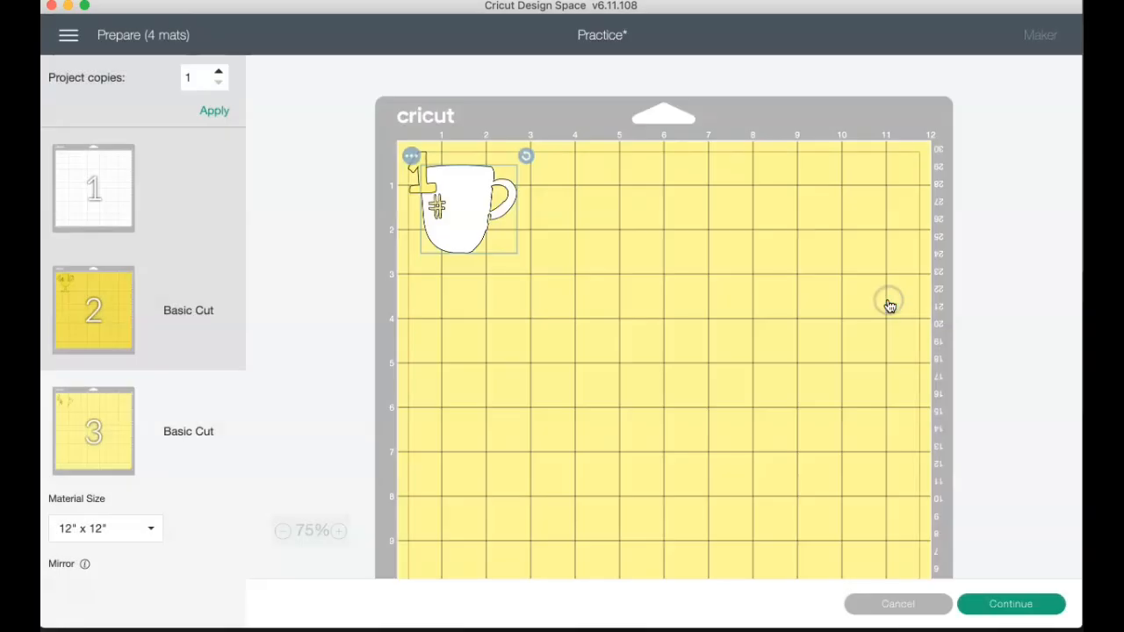
{"action": "left_click_drag", "start_coordinate": [420, 191], "coordinate": [596, 237]}
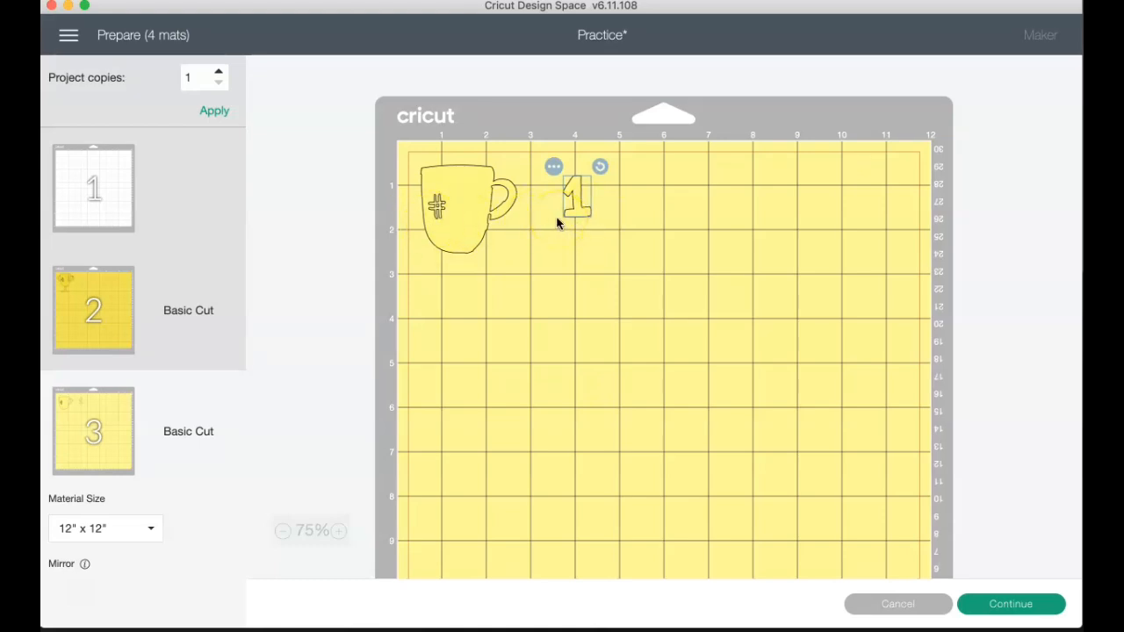
Move the mug-shaped piece from the light yellow mat back to the white mat and deselect it.
{"action": "left_click", "coordinate": [497, 207]}
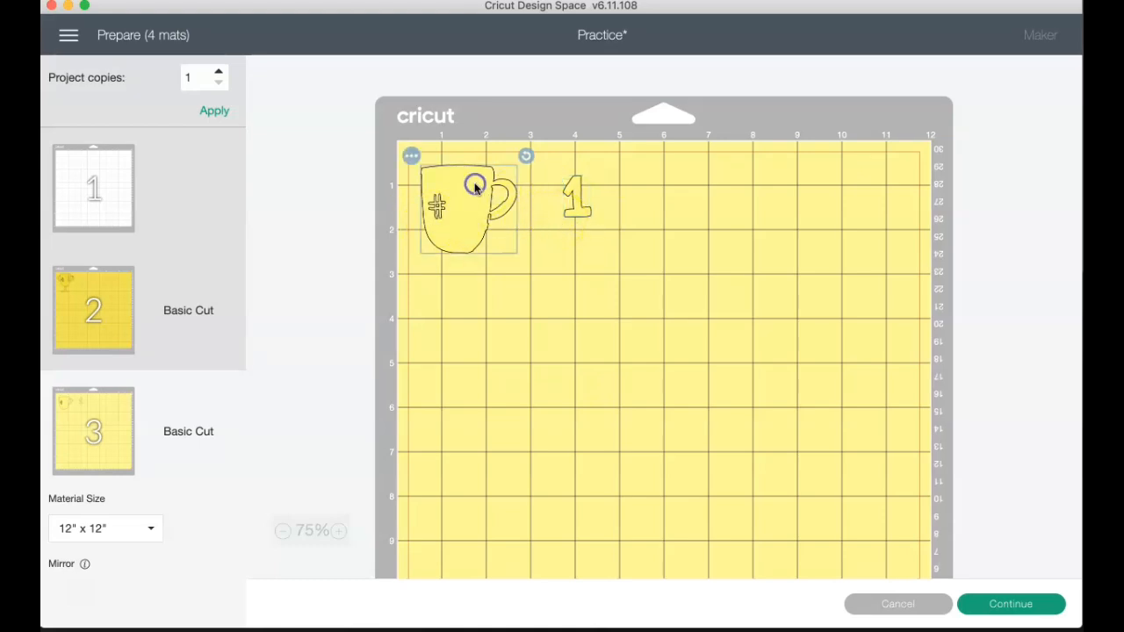
{"action": "left_click", "coordinate": [412, 155]}
{"action": "left_click", "coordinate": [410, 186]}
{"action": "left_click", "coordinate": [354, 182]}
{"action": "left_click", "coordinate": [838, 296]}
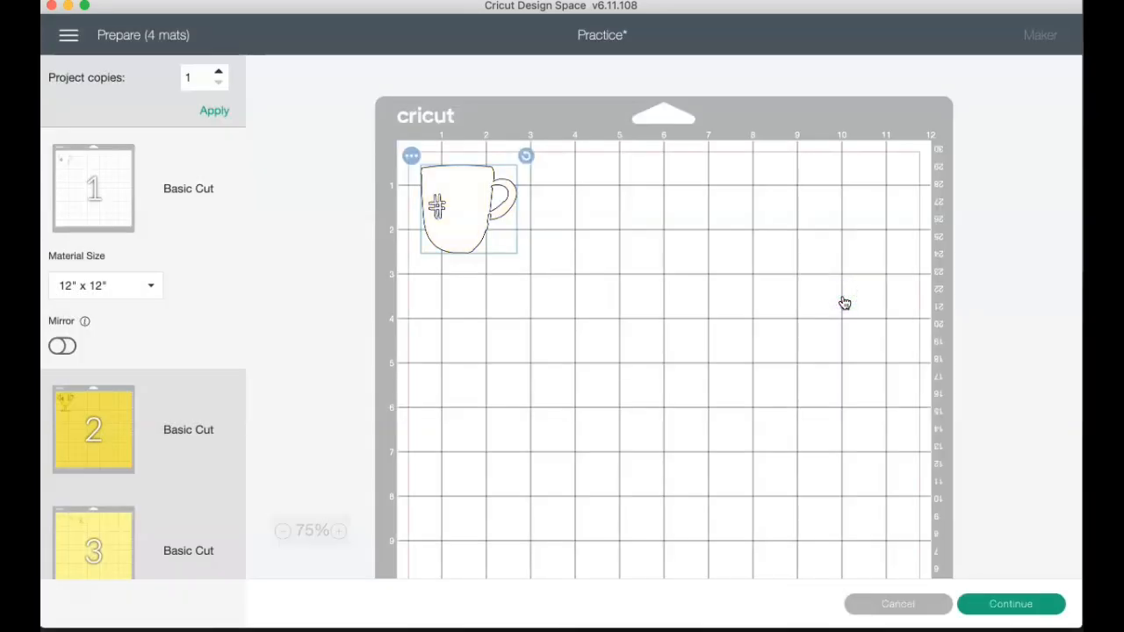
{"action": "left_click", "coordinate": [652, 293]}
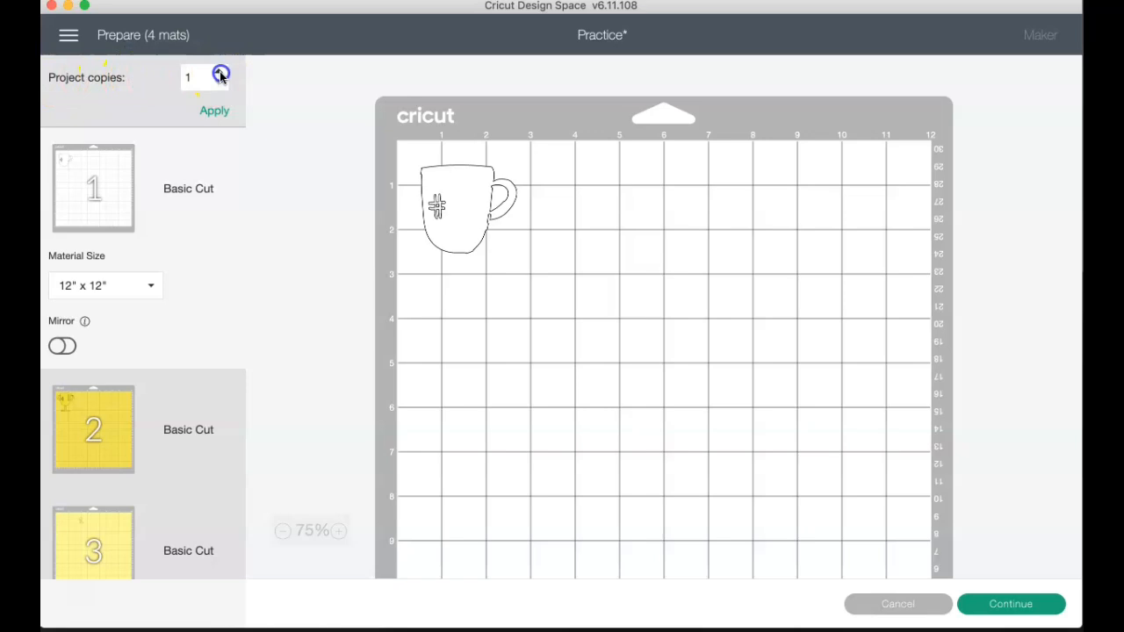
Set the project copies to 2, accept undoing the move changes, and shift the two mug-shaped pieces slightly on mat 1.
{"action": "left_click", "coordinate": [216, 111]}
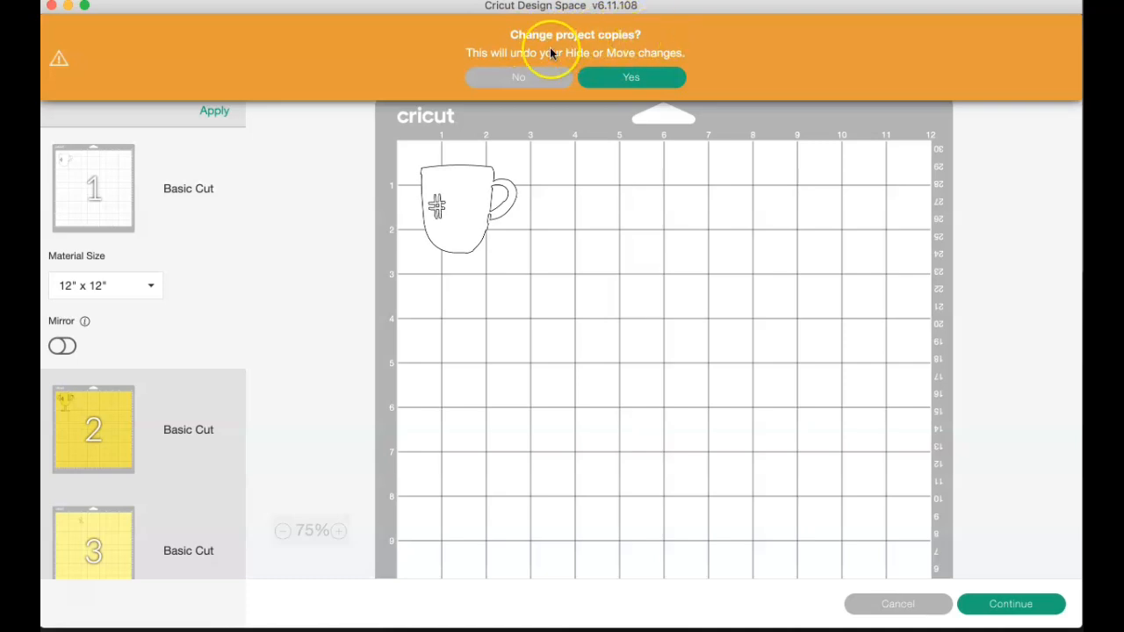
{"action": "left_click", "coordinate": [610, 78]}
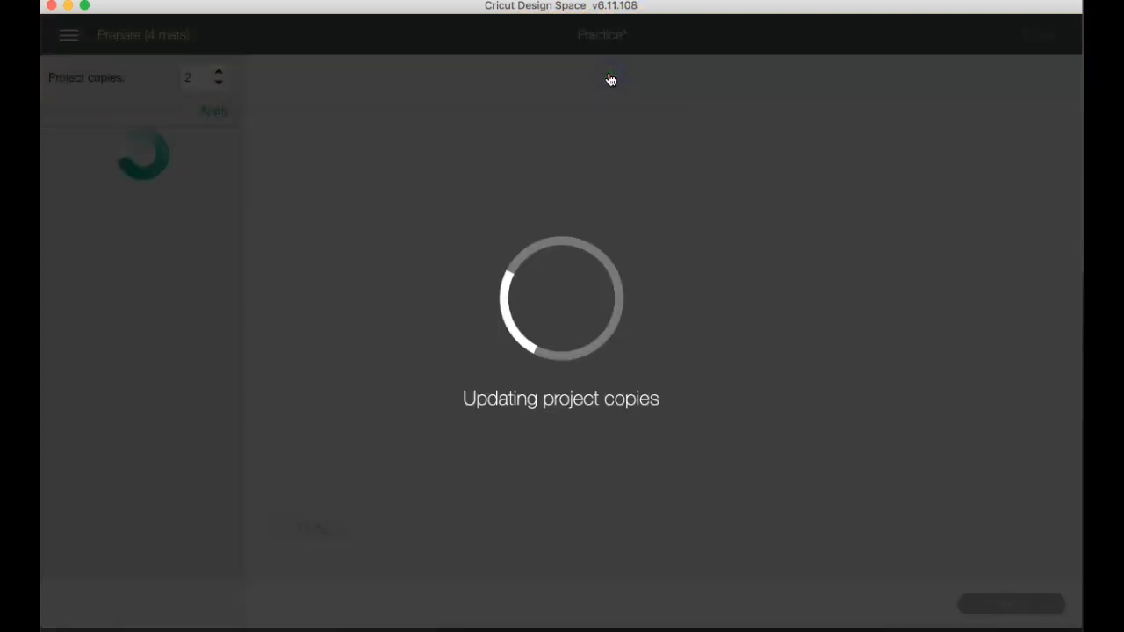
{"action": "left_click", "coordinate": [453, 209]}
{"action": "left_click_drag", "start_coordinate": [526, 195], "coordinate": [550, 196]}
{"action": "left_click", "coordinate": [447, 201]}
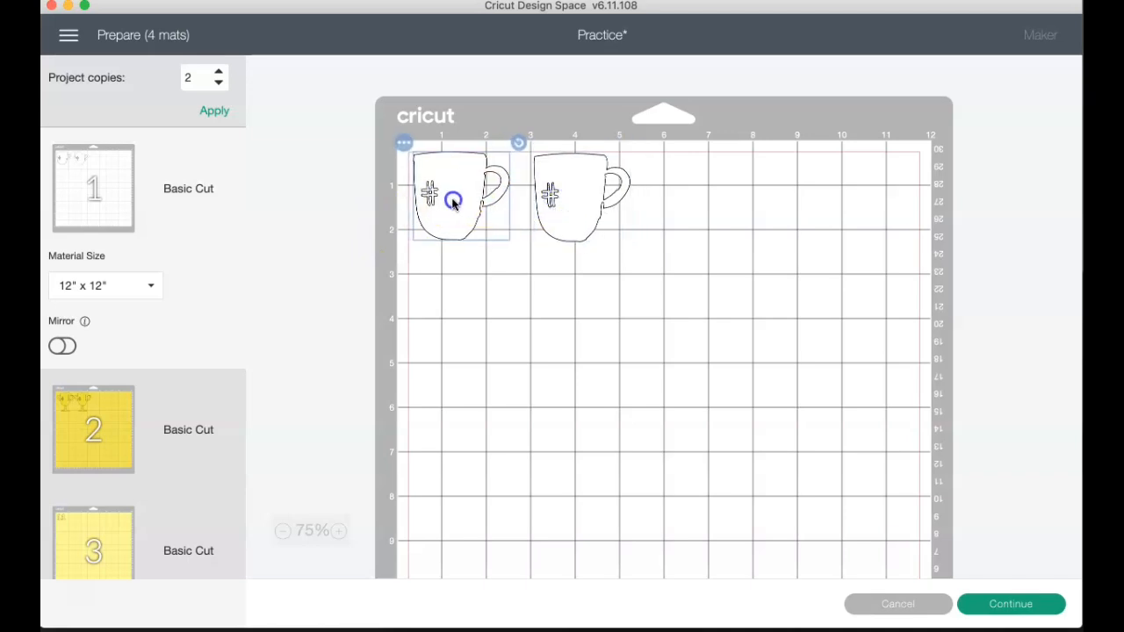
View mats 2, 3 and 4 to check the duplicated trophy pieces on each color.
{"action": "left_click", "coordinate": [138, 414]}
{"action": "scroll", "coordinate": [137, 435], "scroll_direction": "down", "scroll_amount": 4}
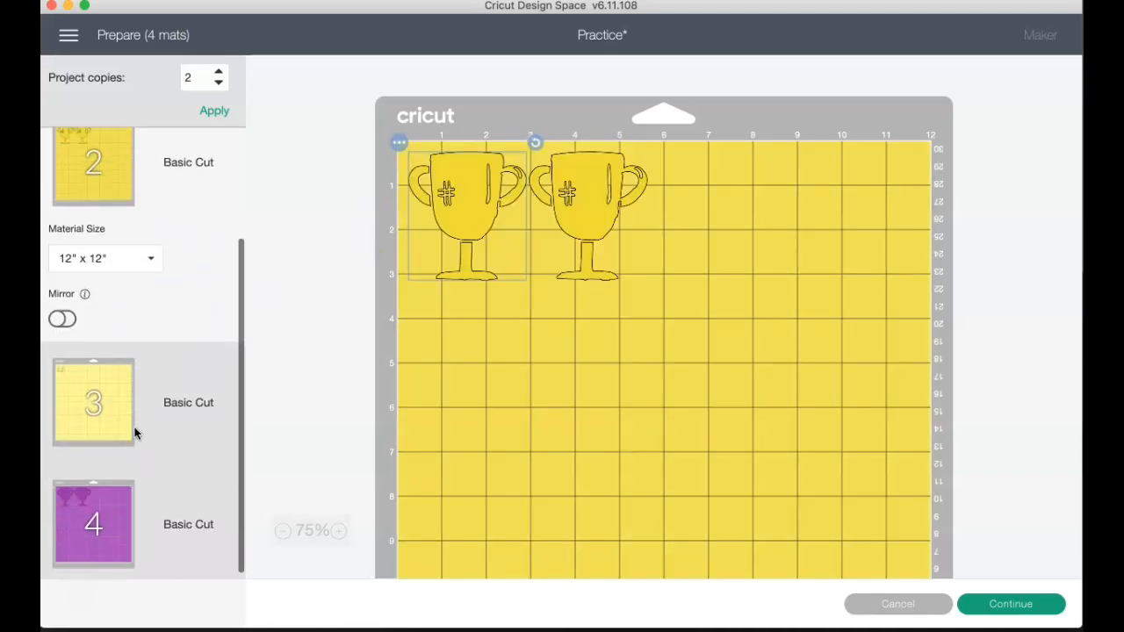
{"action": "left_click", "coordinate": [136, 431]}
{"action": "left_click", "coordinate": [120, 474]}
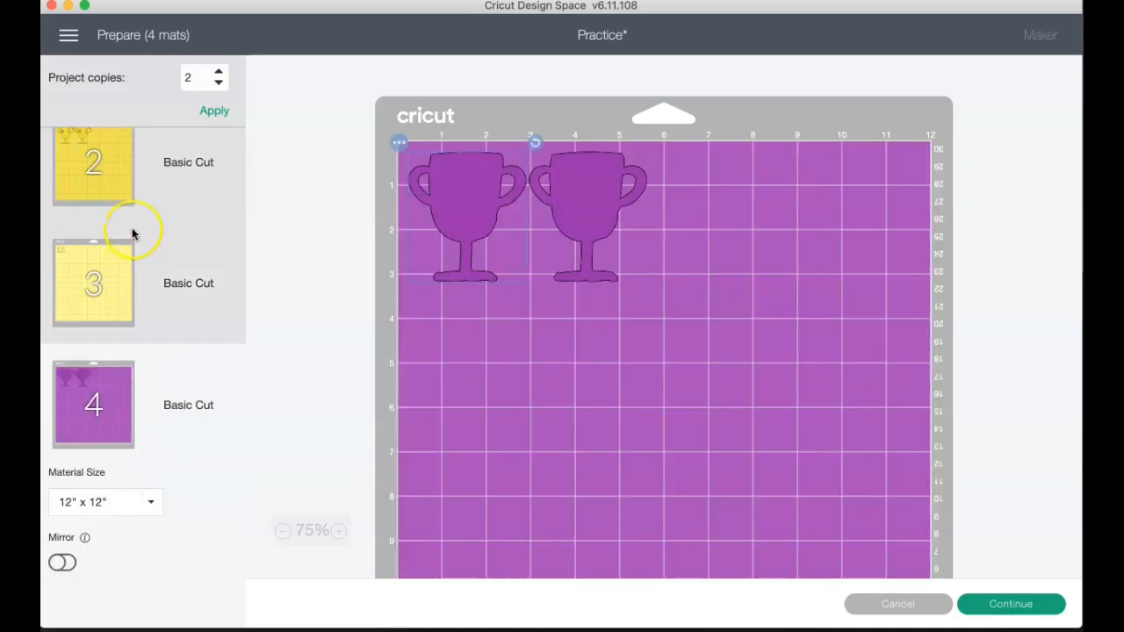
{"action": "scroll", "coordinate": [133, 231], "scroll_direction": "up", "scroll_amount": 3}
Return to the white mat and move both mug-shaped pieces slightly down and to the right.
{"action": "left_click", "coordinate": [126, 195]}
{"action": "left_click_drag", "start_coordinate": [548, 190], "coordinate": [549, 200]}
{"action": "left_click_drag", "start_coordinate": [454, 202], "coordinate": [462, 215]}
{"action": "left_click_drag", "start_coordinate": [565, 193], "coordinate": [569, 201]}
{"action": "left_click", "coordinate": [107, 179]}
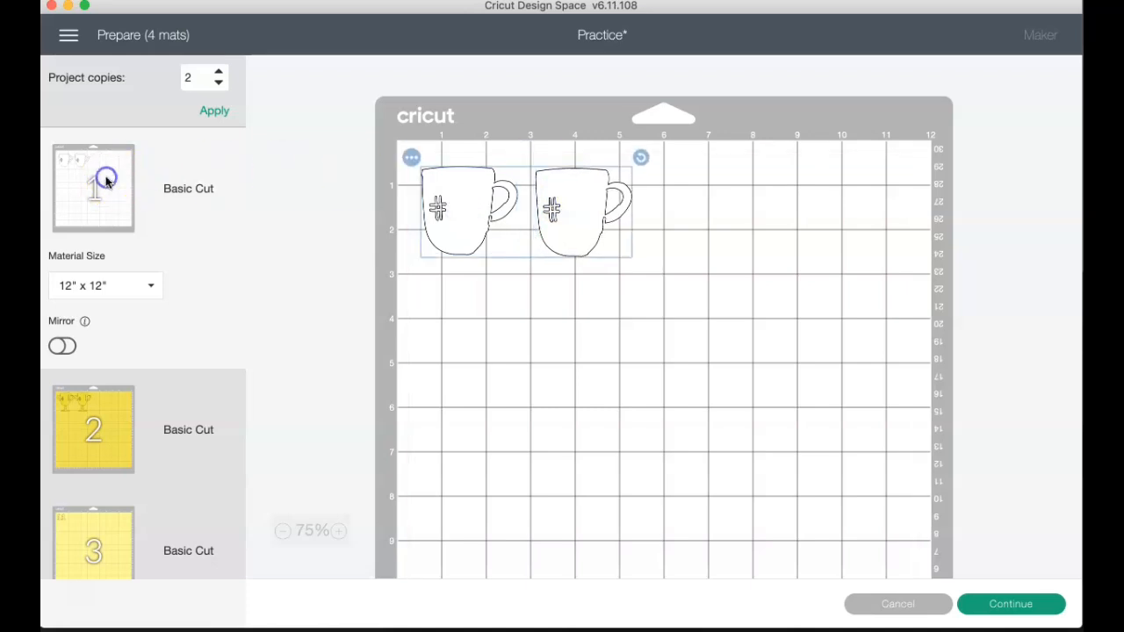
Try the 12" x 24" material size on the white mat and set it back to 12" x 12".
{"action": "double_click", "coordinate": [186, 190]}
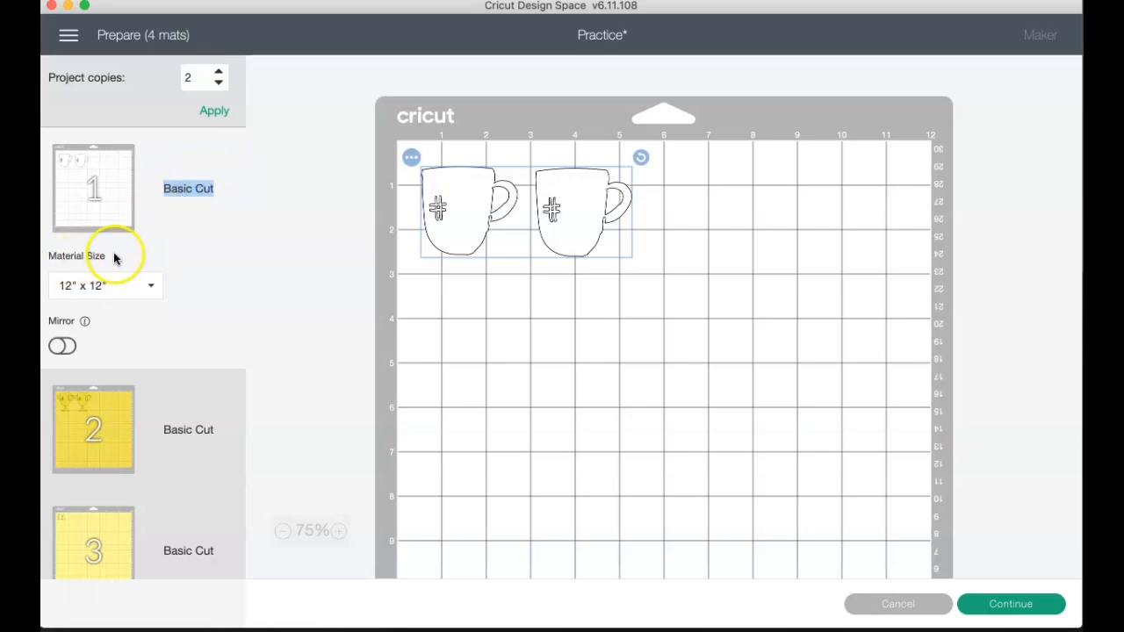
{"action": "scroll", "coordinate": [417, 127], "scroll_direction": "down", "scroll_amount": 2}
{"action": "scroll", "coordinate": [417, 128], "scroll_direction": "up", "scroll_amount": 2}
{"action": "left_click", "coordinate": [154, 287]}
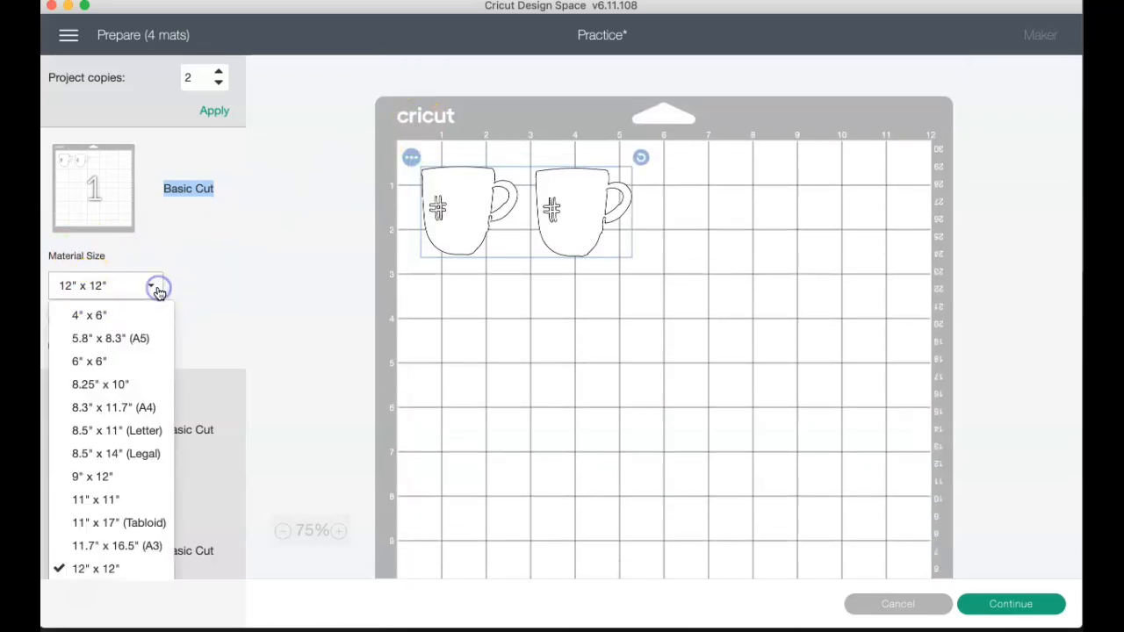
{"action": "scroll", "coordinate": [138, 465], "scroll_direction": "down", "scroll_amount": 3}
{"action": "left_click", "coordinate": [132, 459]}
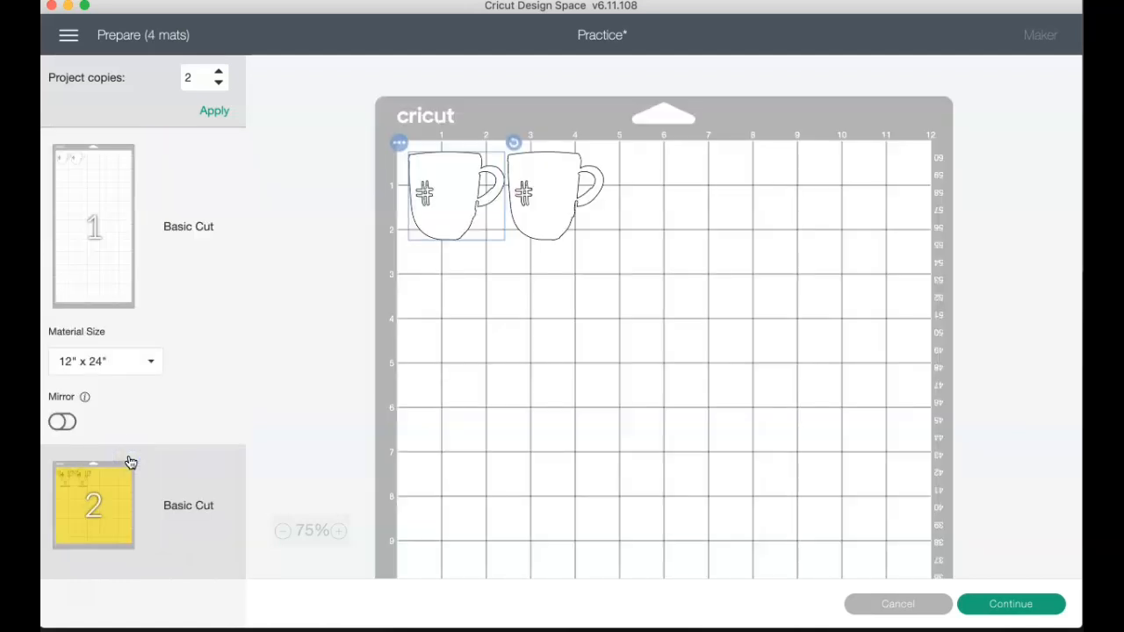
{"action": "scroll", "coordinate": [426, 497], "scroll_direction": "down", "scroll_amount": 5}
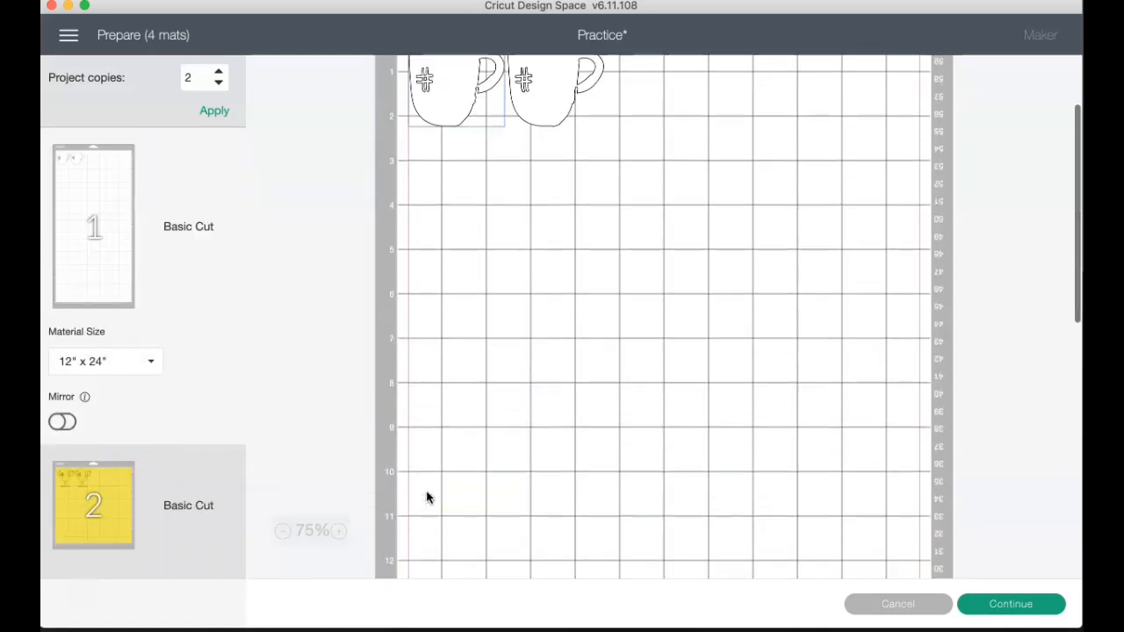
{"action": "scroll", "coordinate": [427, 497], "scroll_direction": "up", "scroll_amount": 5}
{"action": "left_click", "coordinate": [146, 361]}
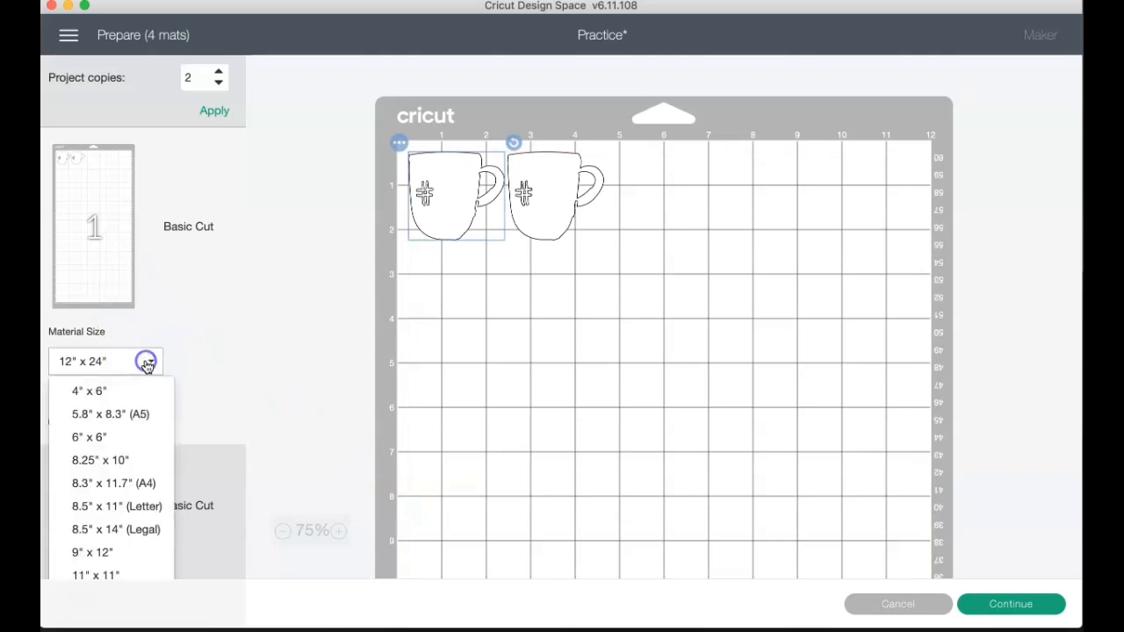
{"action": "left_click", "coordinate": [130, 428]}
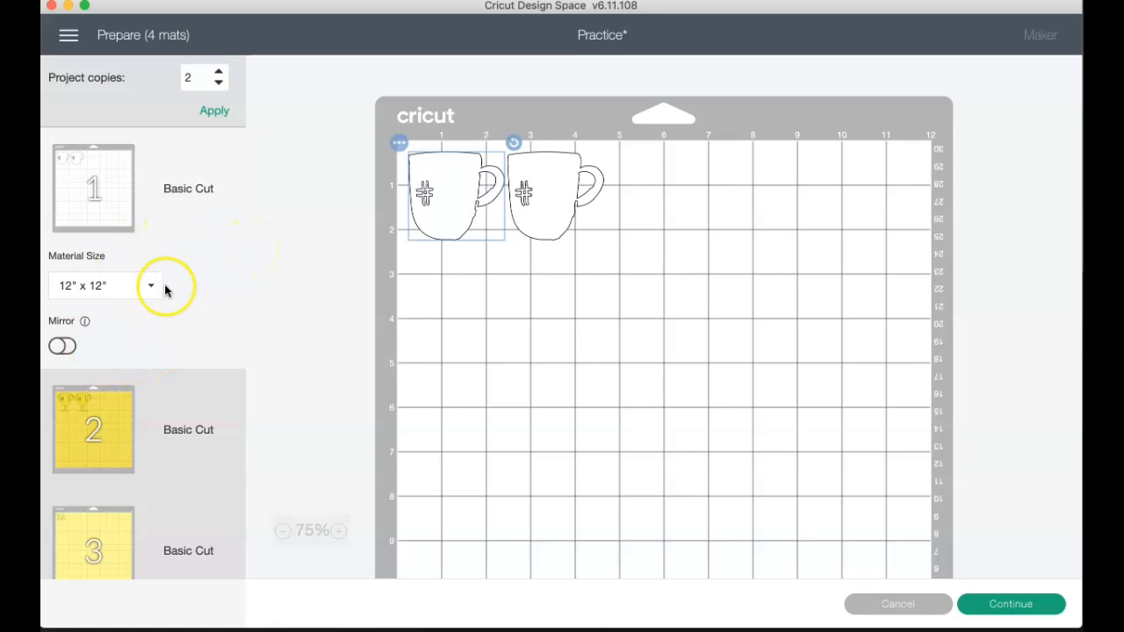
Turn mirroring on for the white mat and switch it back off.
{"action": "left_click", "coordinate": [61, 347]}
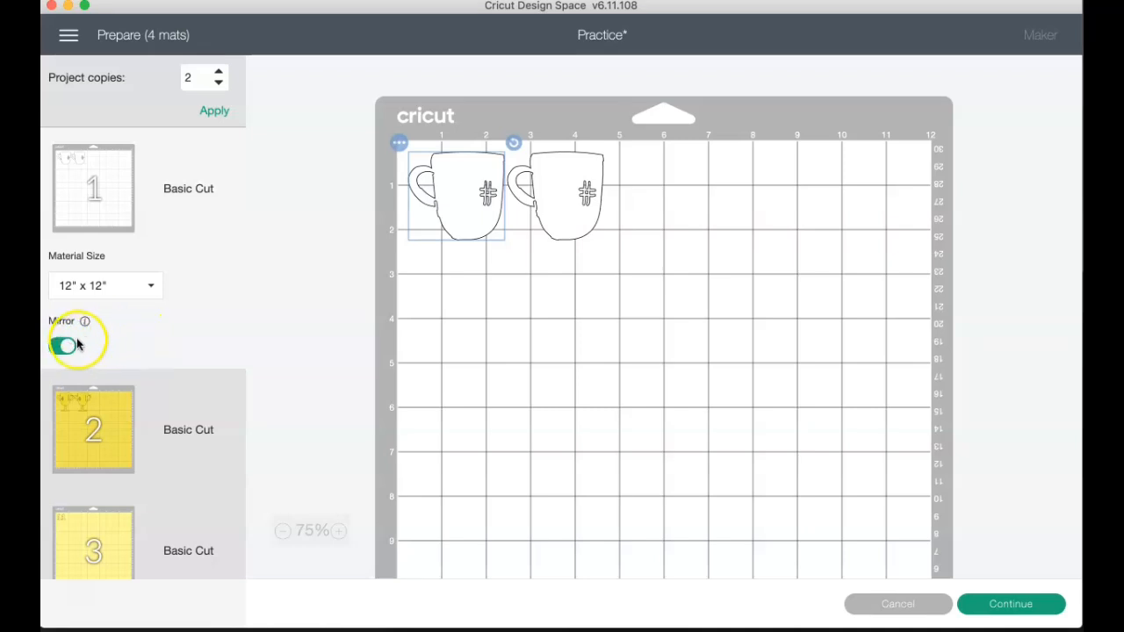
{"action": "left_click", "coordinate": [65, 346]}
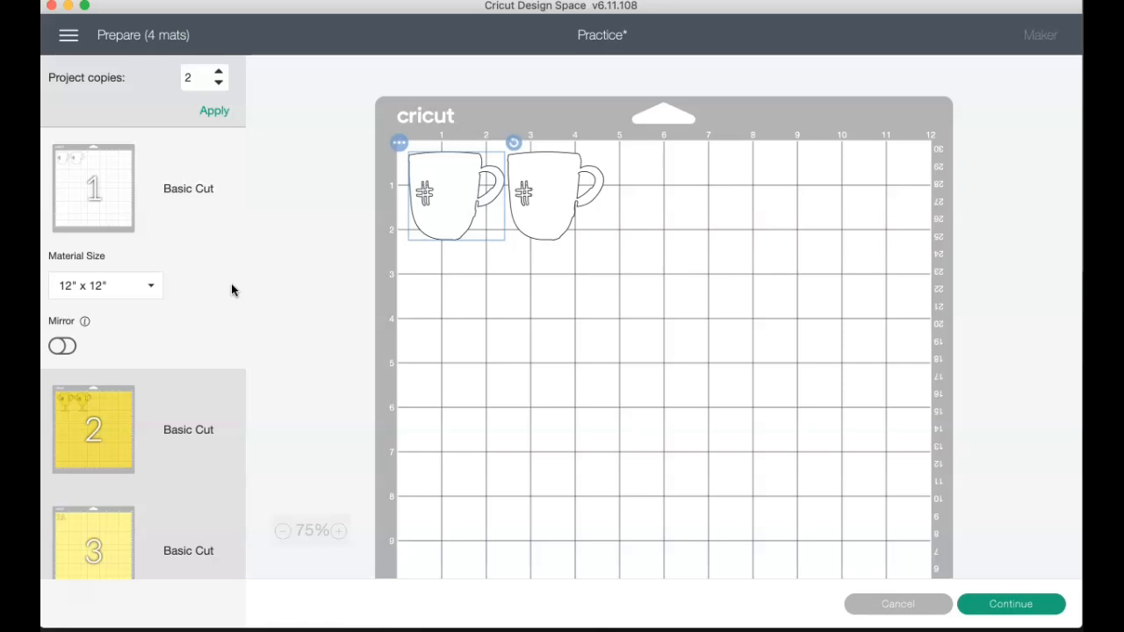
{"action": "scroll", "coordinate": [181, 307], "scroll_direction": "down", "scroll_amount": 5}
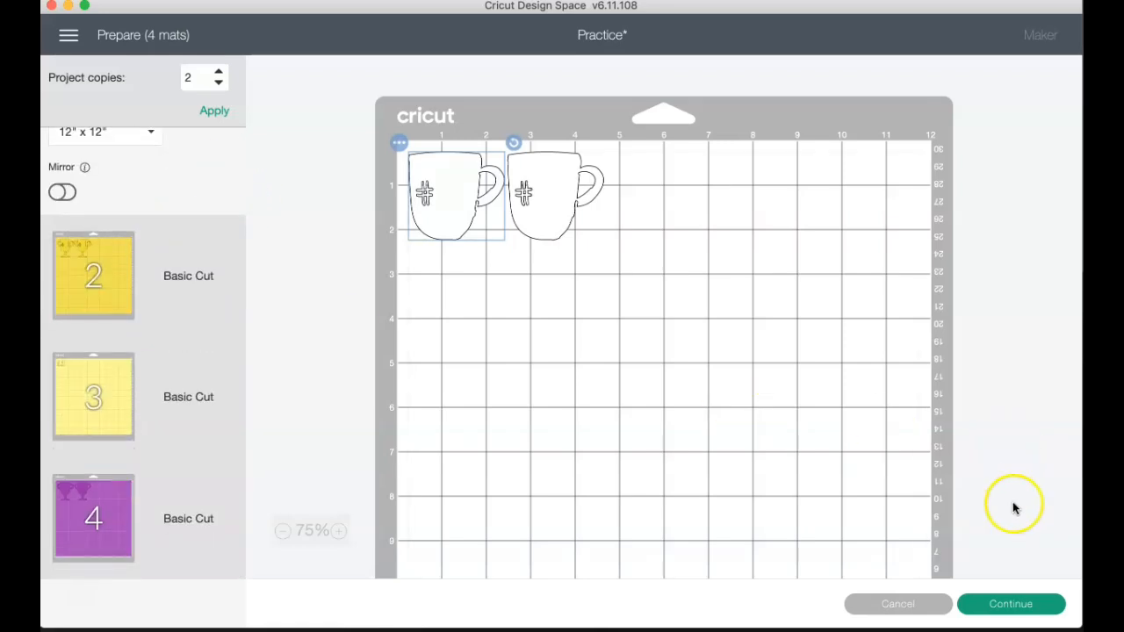
Continue to the Make stage and search the full materials list for "vinyl", dismissing the system notification.
{"action": "left_click", "coordinate": [1025, 608]}
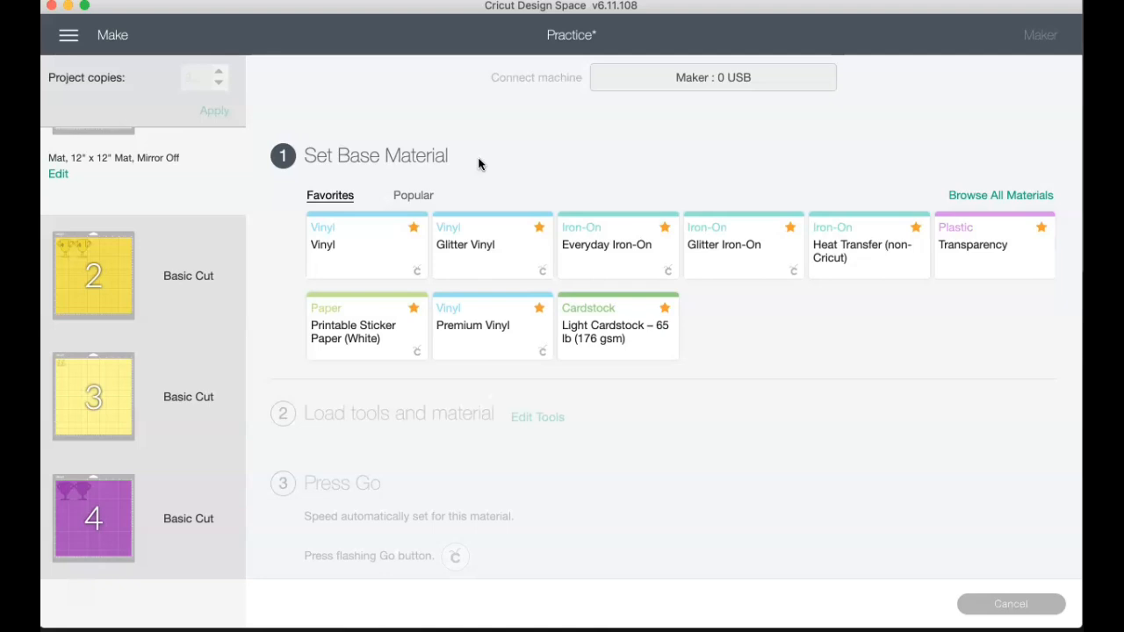
{"action": "left_click", "coordinate": [1020, 197]}
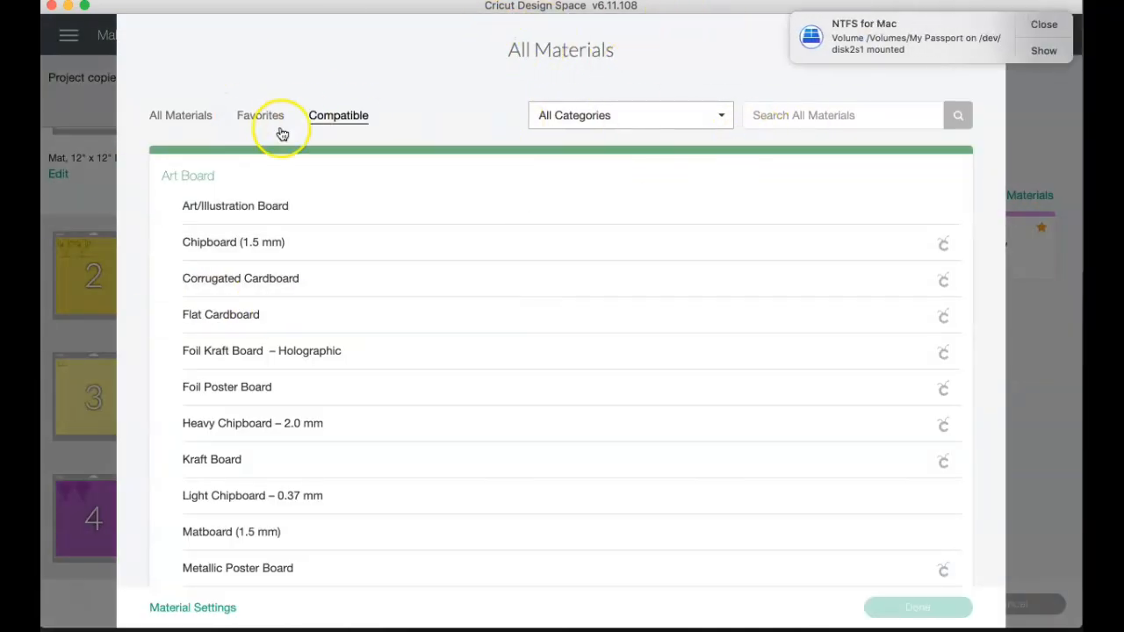
{"action": "left_click", "coordinate": [1045, 25]}
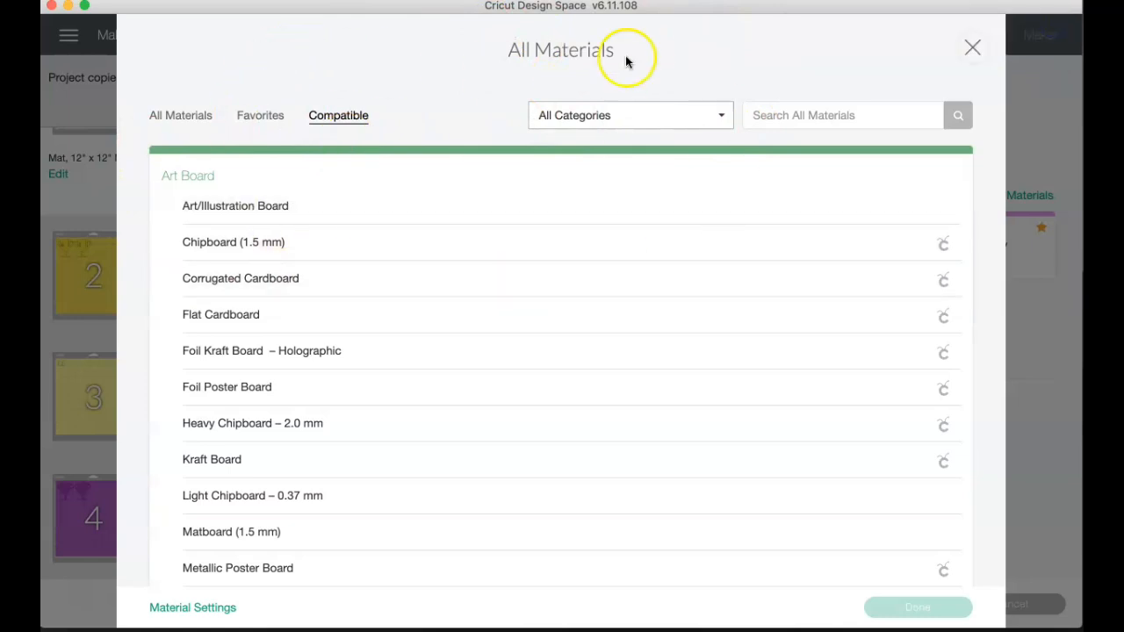
{"action": "left_click", "coordinate": [858, 115]}
{"action": "type", "text": "vinyl"}
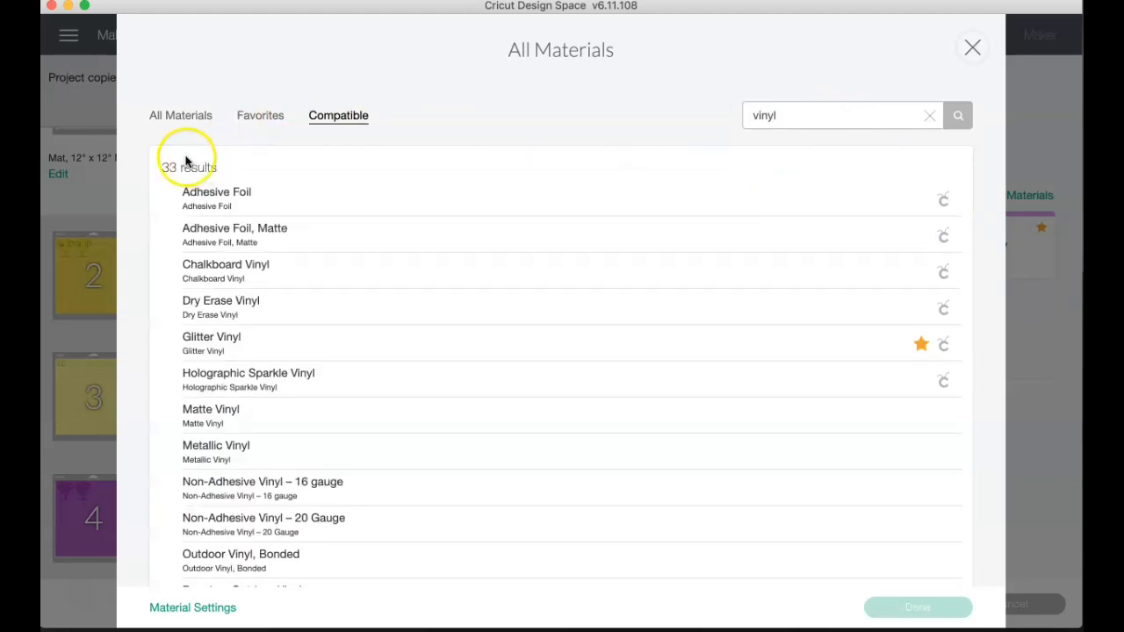
Browse the vinyl materials and set the base material to Premium Vinyl.
{"action": "scroll", "coordinate": [304, 463], "scroll_direction": "down", "scroll_amount": 5}
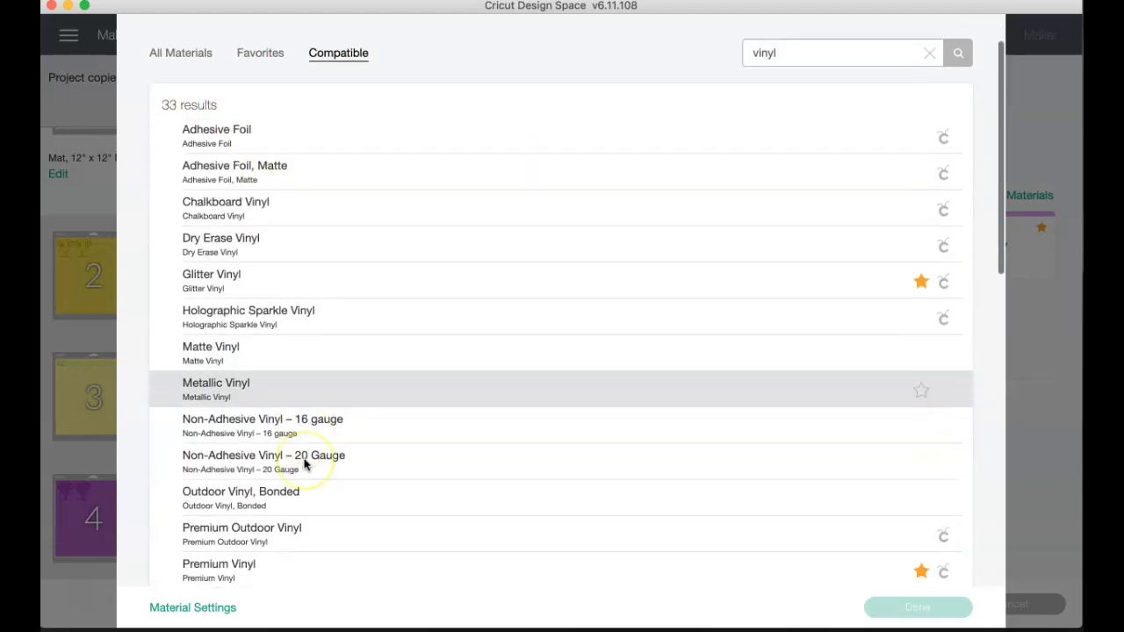
{"action": "scroll", "coordinate": [304, 464], "scroll_direction": "down", "scroll_amount": 13}
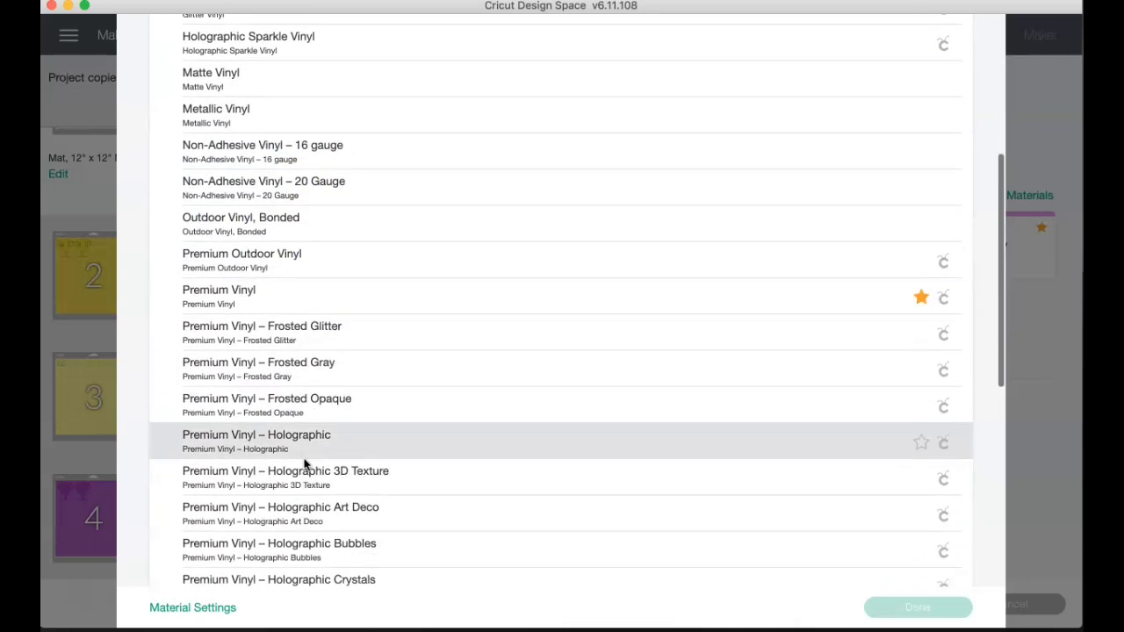
{"action": "scroll", "coordinate": [304, 464], "scroll_direction": "down", "scroll_amount": 4}
{"action": "left_click", "coordinate": [455, 571]}
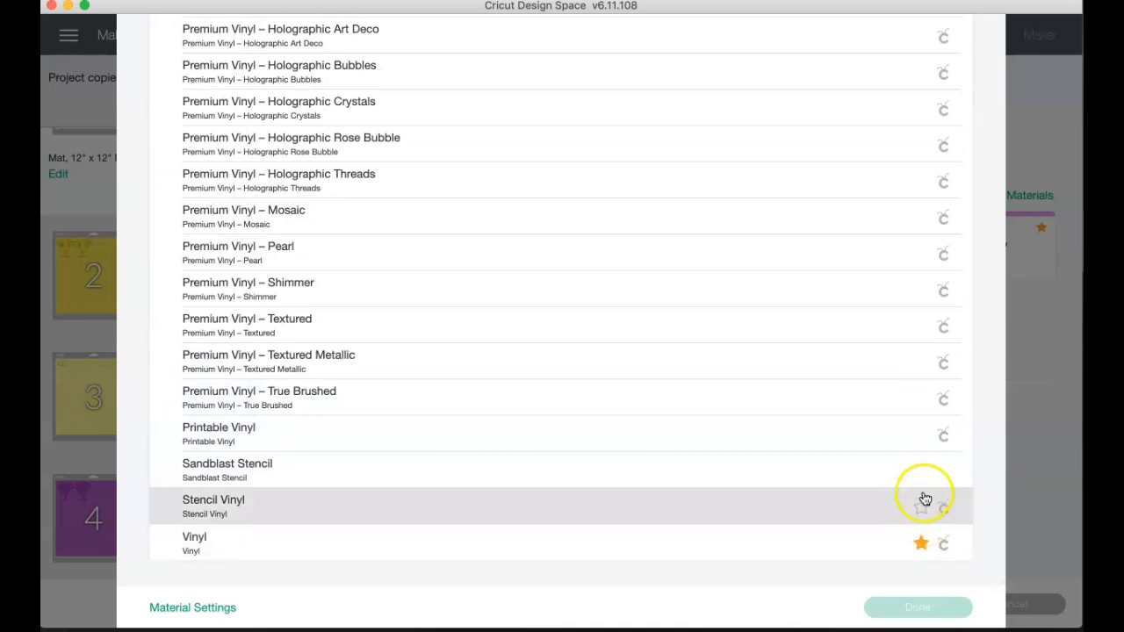
{"action": "scroll", "coordinate": [918, 465], "scroll_direction": "up", "scroll_amount": 15}
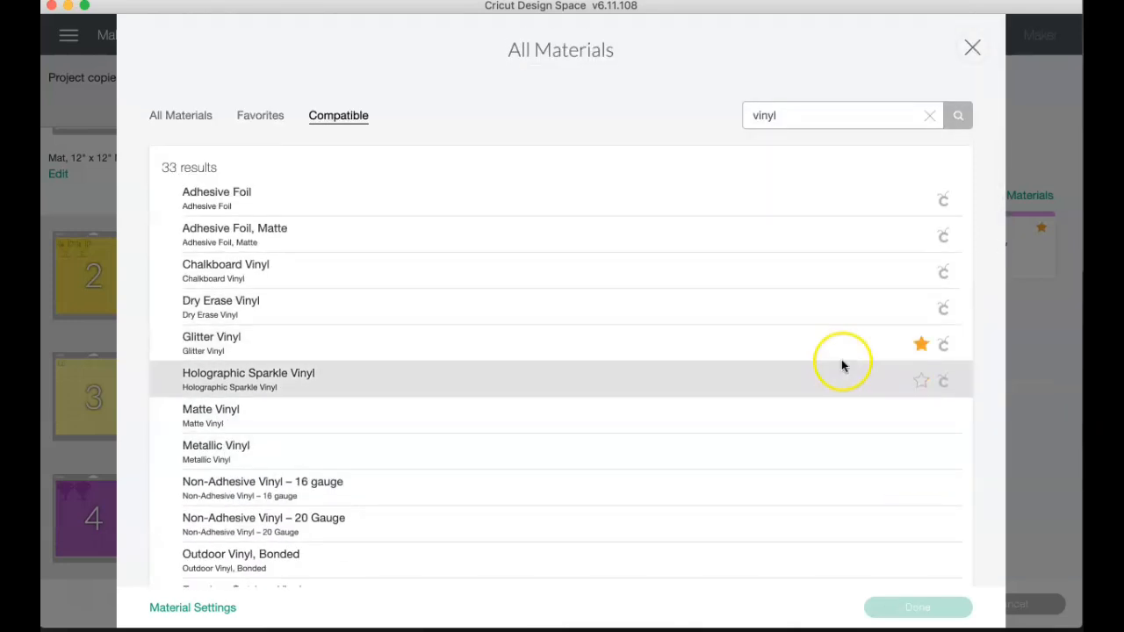
{"action": "scroll", "coordinate": [755, 369], "scroll_direction": "down", "scroll_amount": 15}
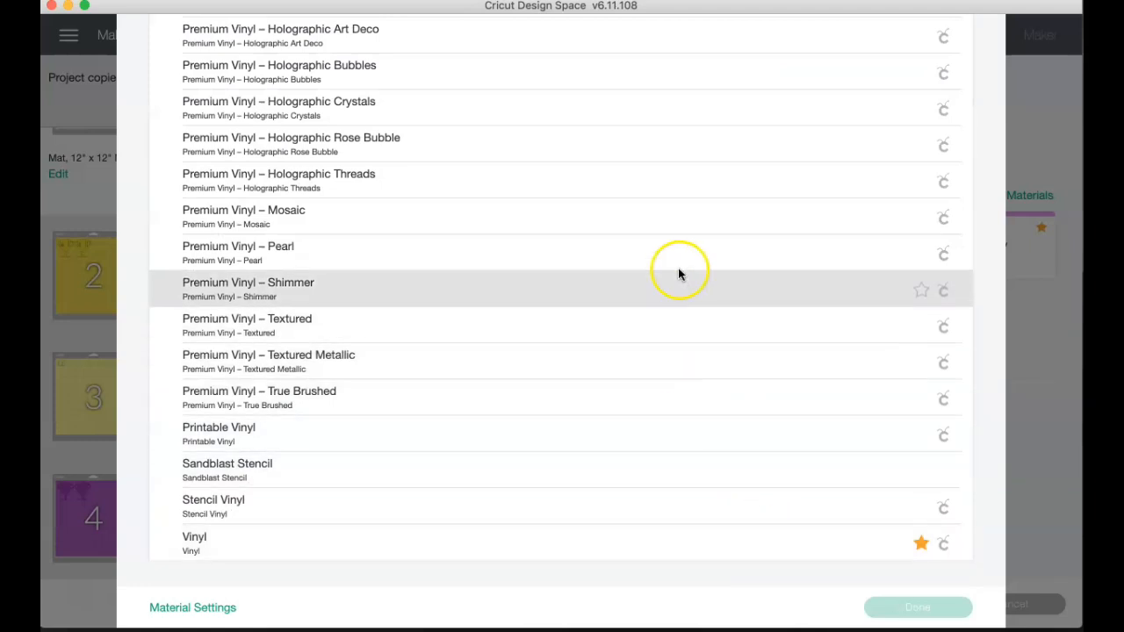
{"action": "scroll", "coordinate": [774, 228], "scroll_direction": "up", "scroll_amount": 4}
{"action": "scroll", "coordinate": [774, 228], "scroll_direction": "up", "scroll_amount": 9}
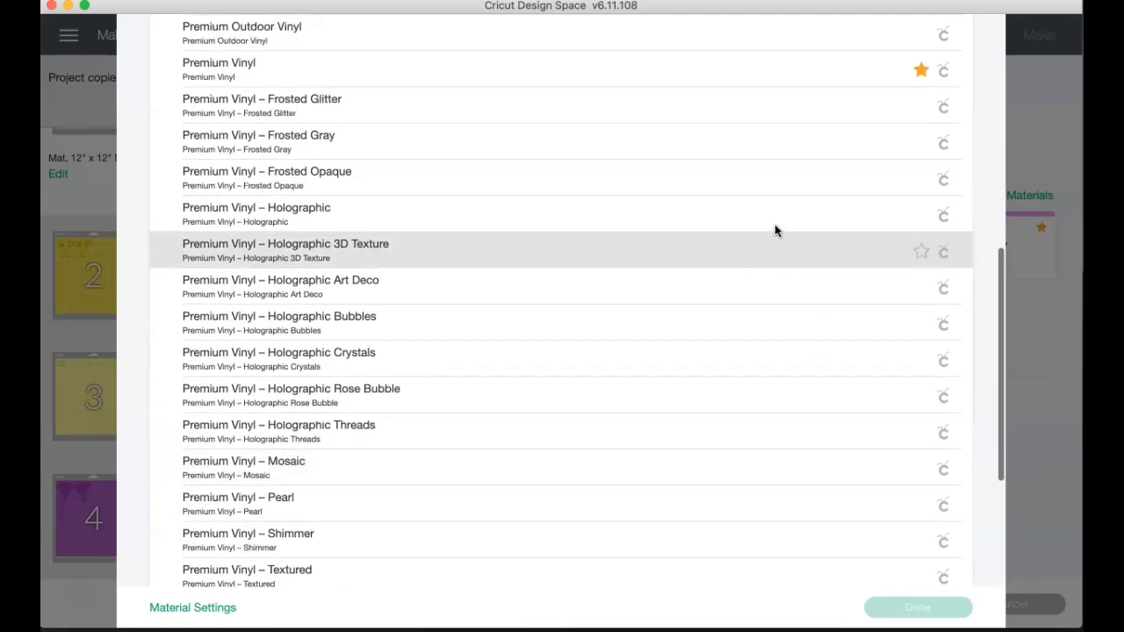
{"action": "left_click", "coordinate": [791, 273]}
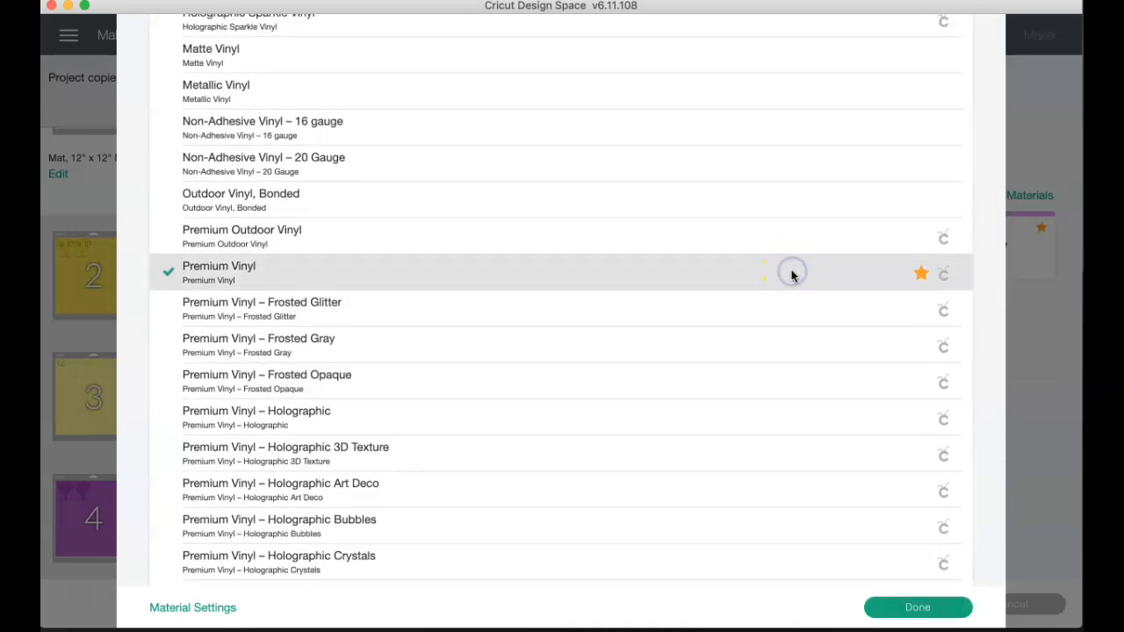
{"action": "left_click", "coordinate": [936, 609]}
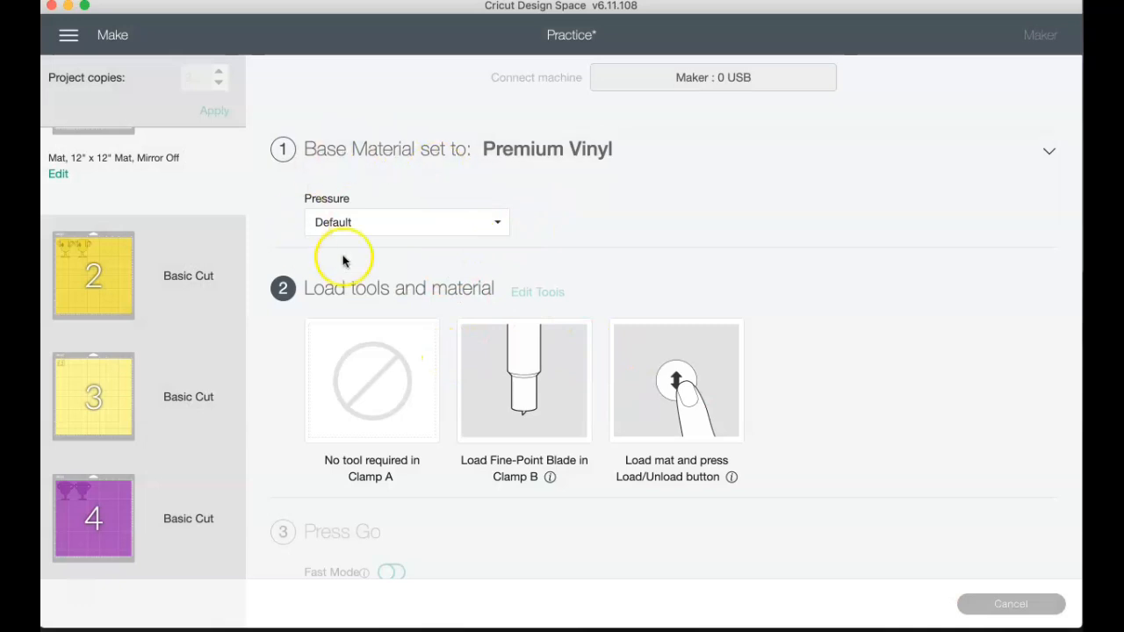
View the cutting pressure options without changing them and look over the tool loading and Go instructions.
{"action": "left_click", "coordinate": [499, 223]}
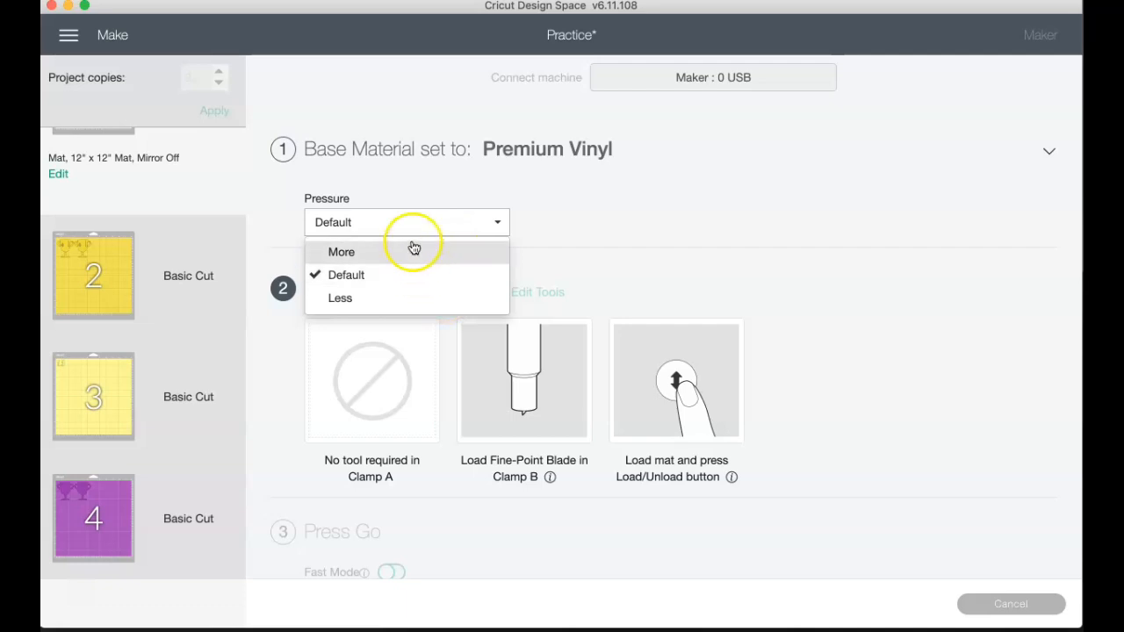
{"action": "left_click", "coordinate": [649, 223]}
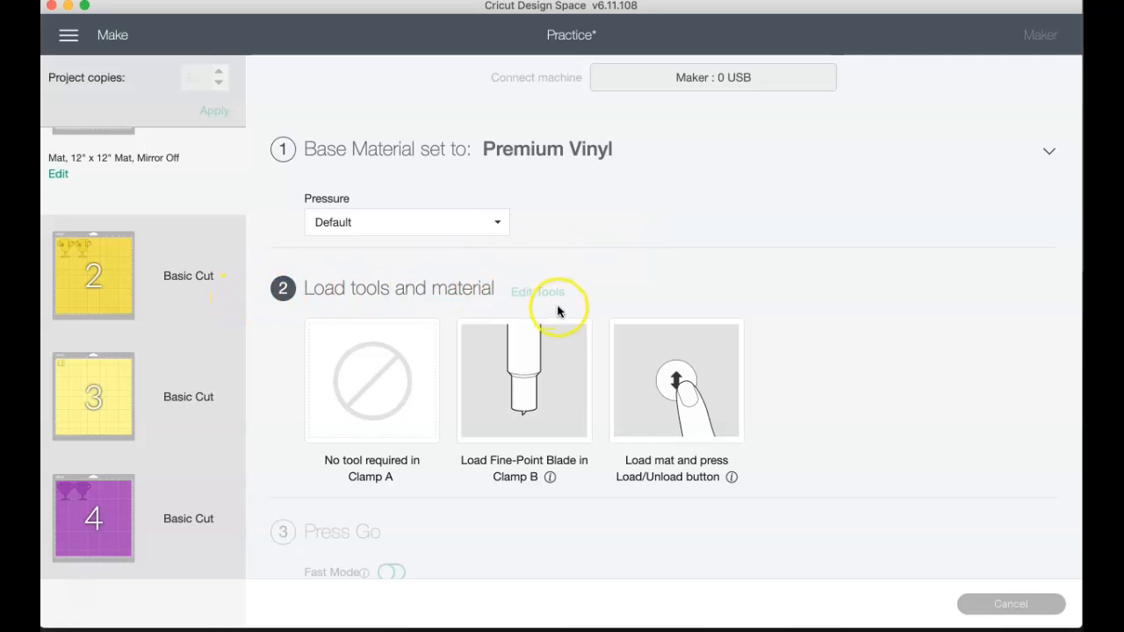
{"action": "scroll", "coordinate": [556, 309], "scroll_direction": "down", "scroll_amount": 3}
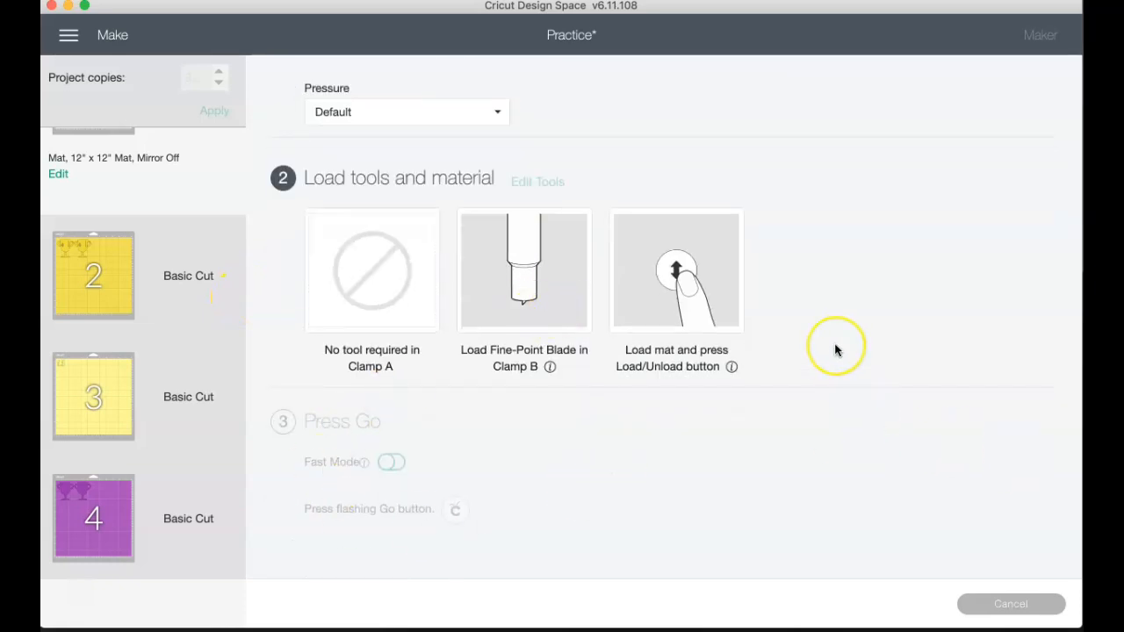
{"action": "scroll", "coordinate": [838, 343], "scroll_direction": "up", "scroll_amount": 3}
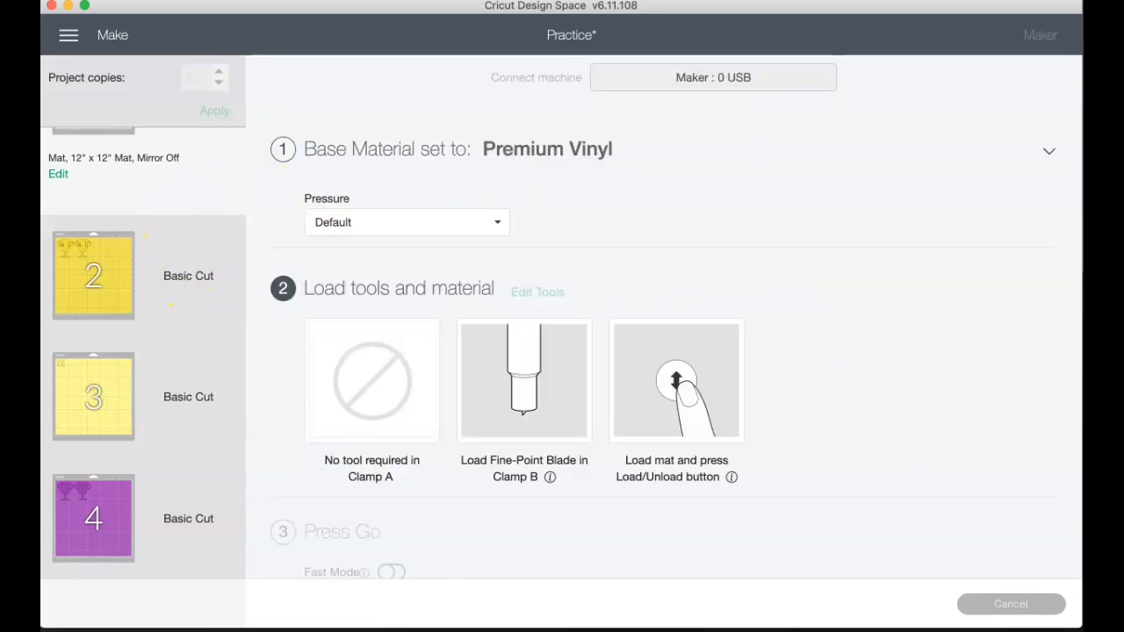
Cancel the cut, confirm the cancellation, and leave mat preparation to return to the canvas.
{"action": "left_click", "coordinate": [1014, 603]}
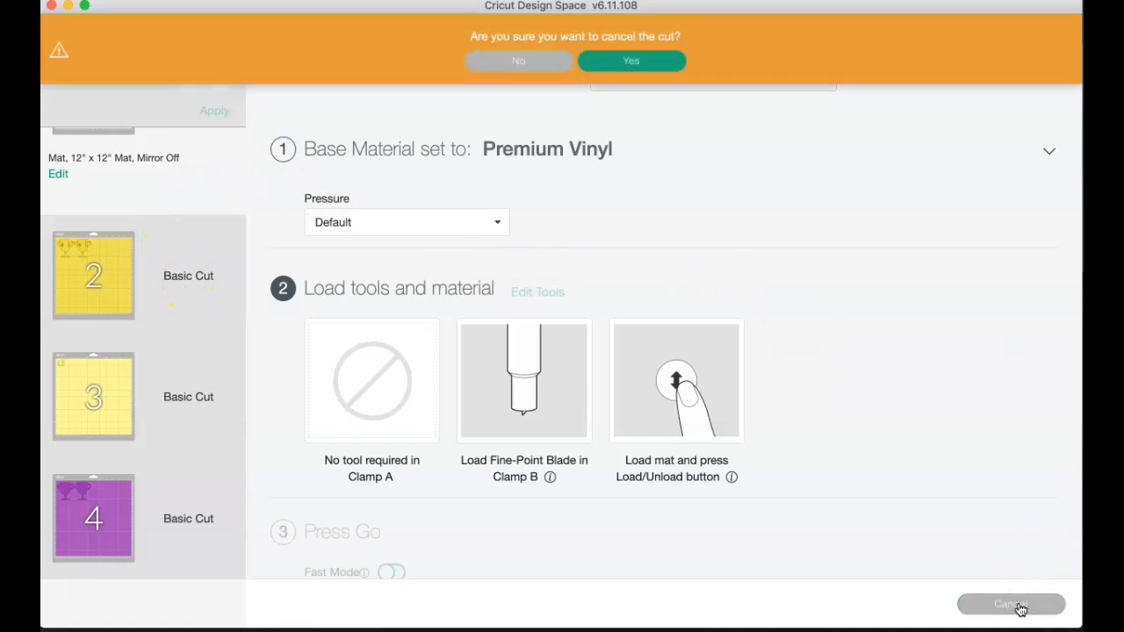
{"action": "left_click", "coordinate": [664, 61]}
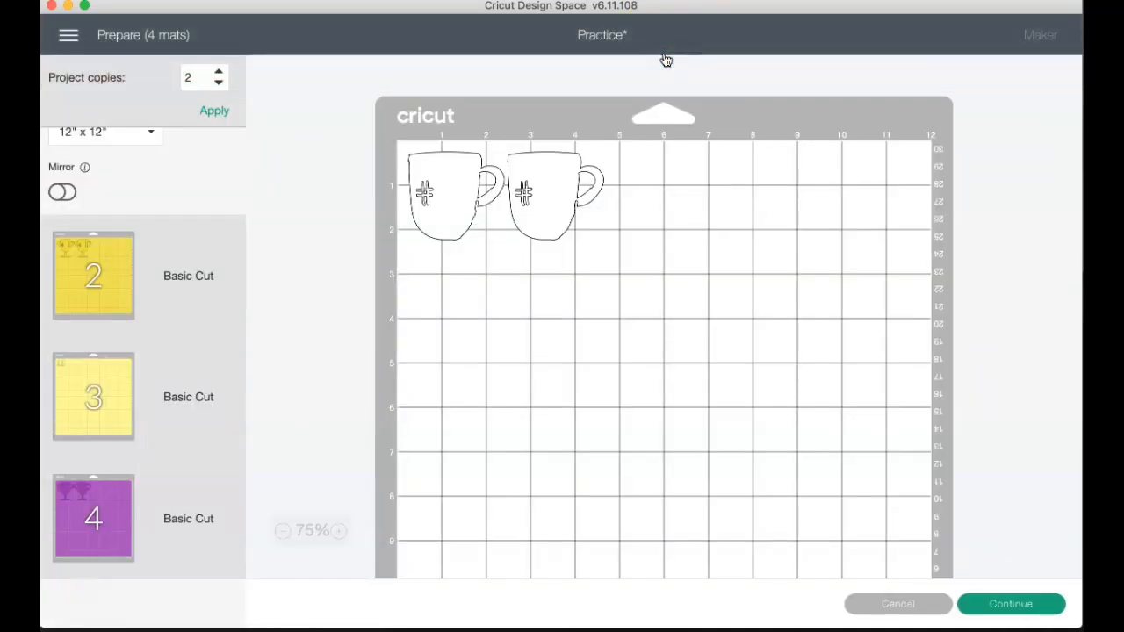
{"action": "left_click", "coordinate": [926, 601]}
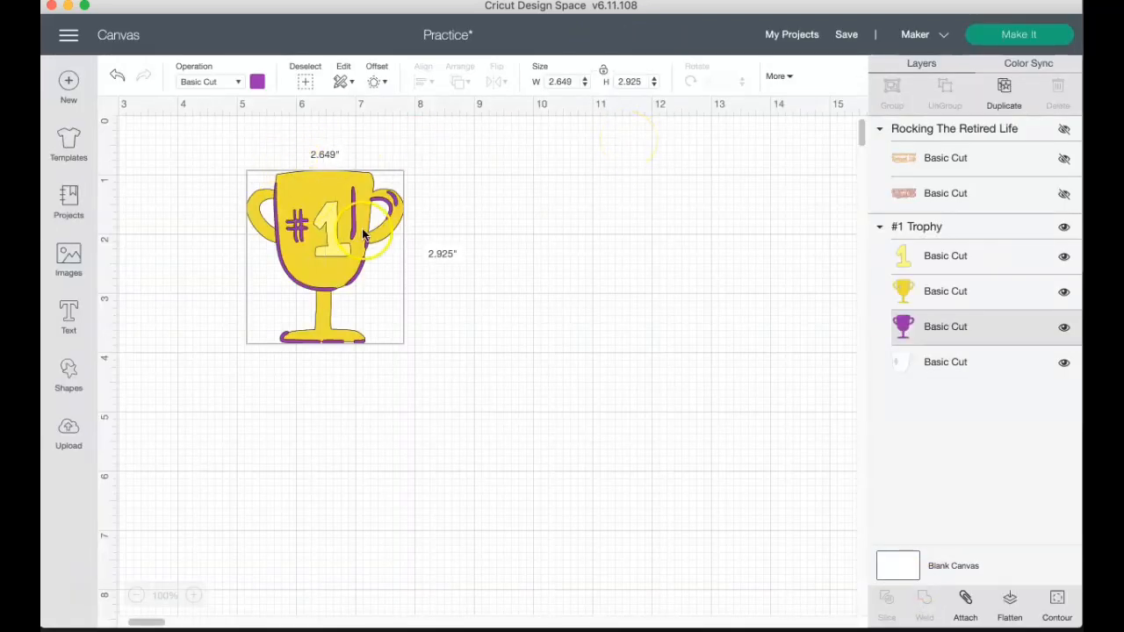
Unhide the Rocking The Retired Life design, then delete it and the #1 Trophy to clear the canvas.
{"action": "left_click", "coordinate": [356, 219]}
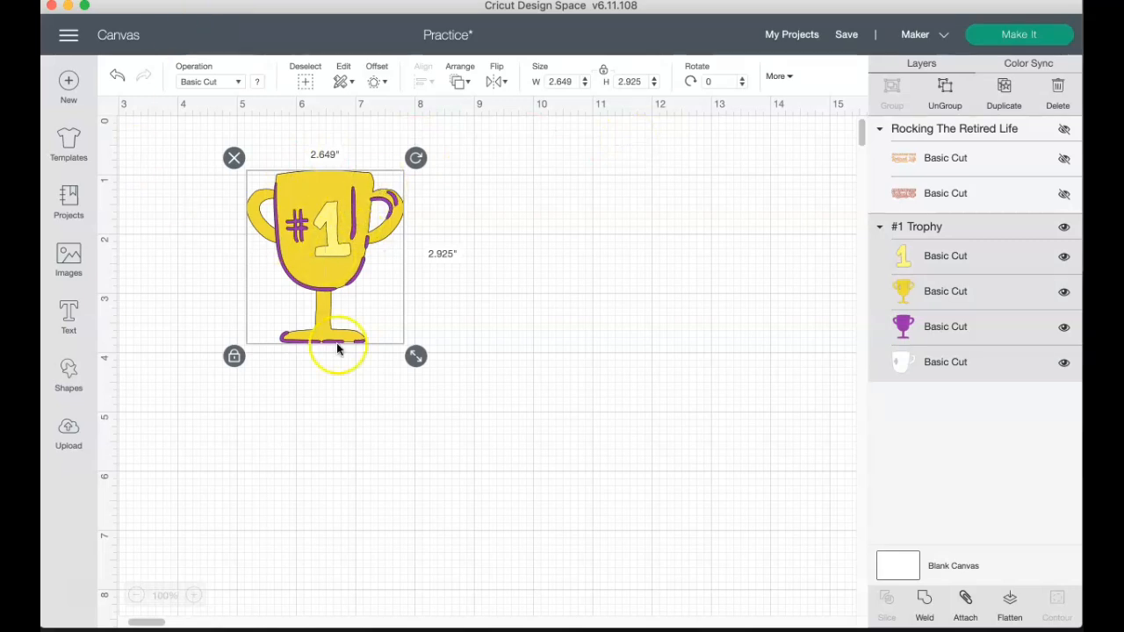
{"action": "left_click", "coordinate": [1062, 130]}
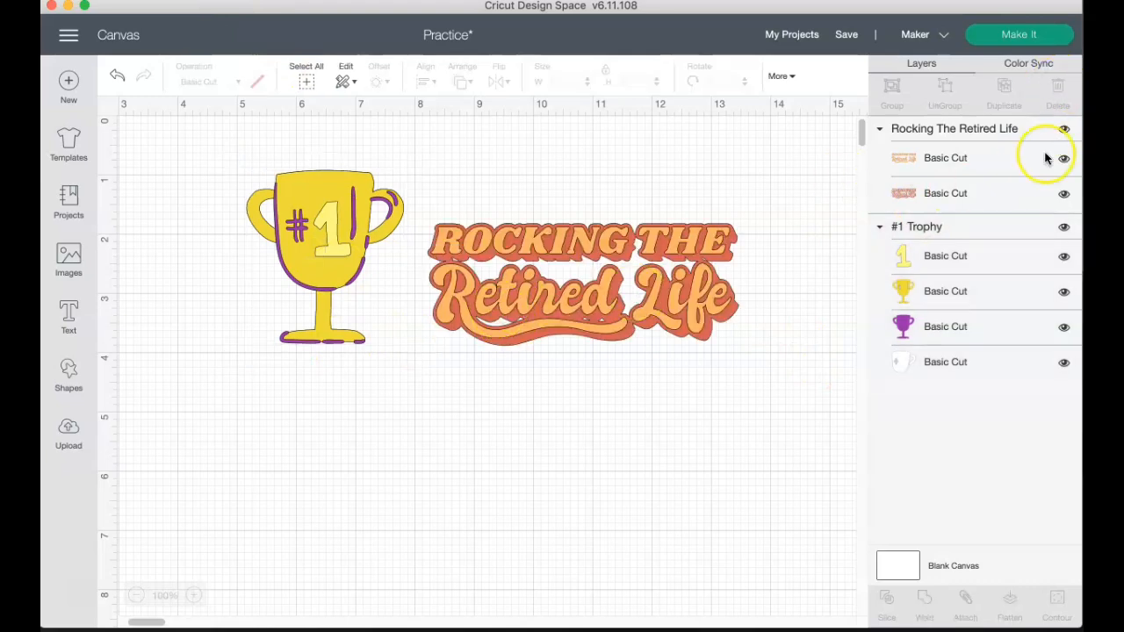
{"action": "left_click", "coordinate": [649, 301]}
{"action": "left_click", "coordinate": [1057, 88]}
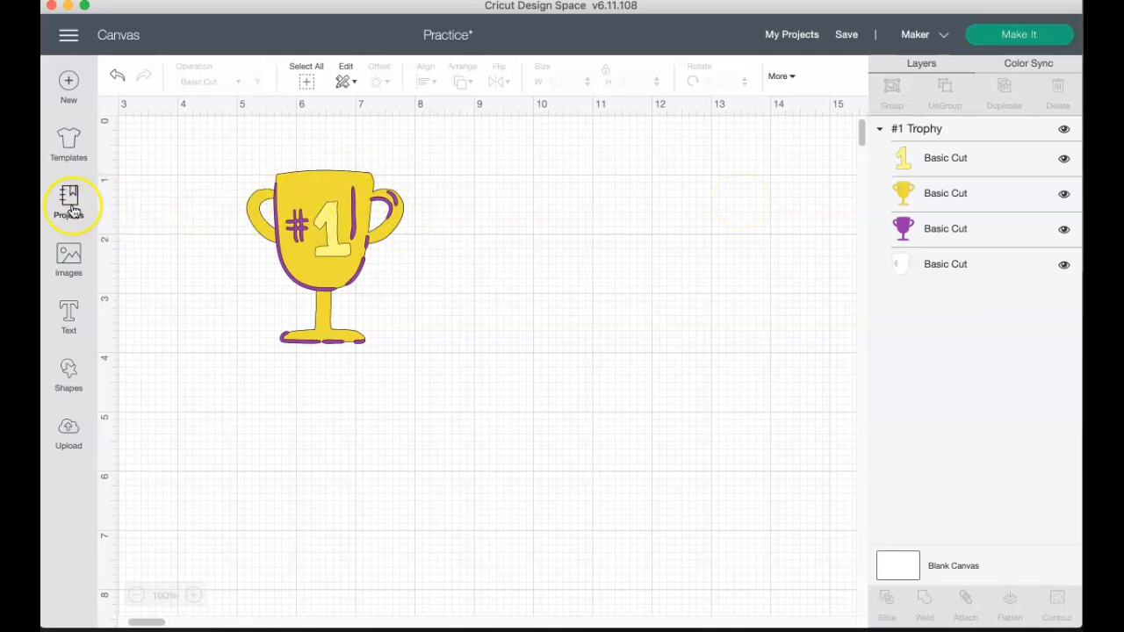
{"action": "left_click", "coordinate": [1039, 131]}
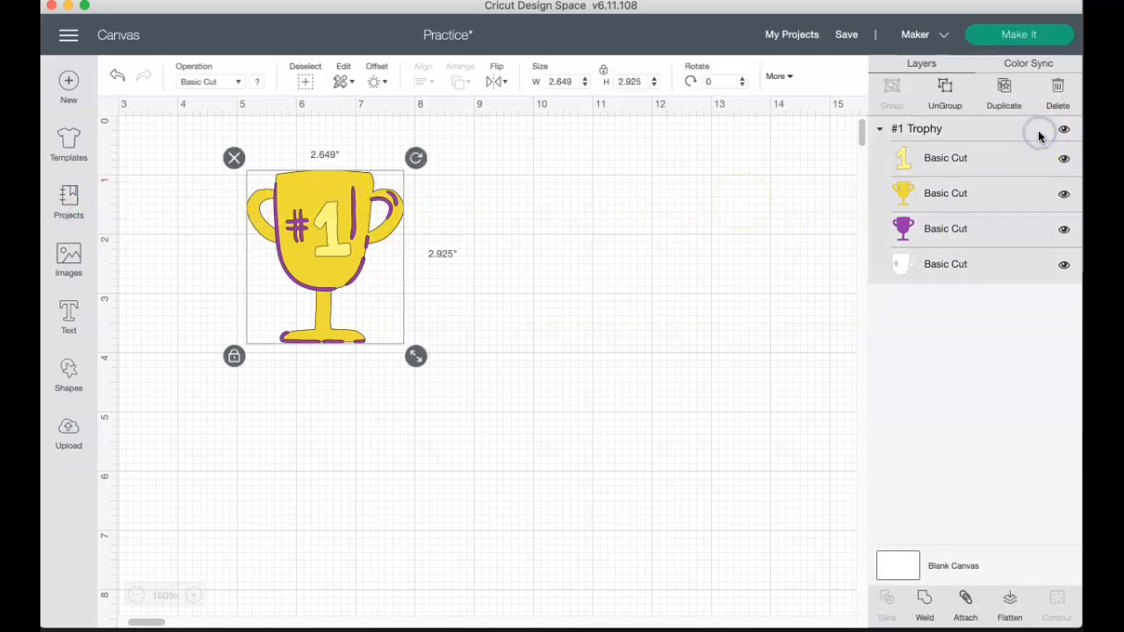
{"action": "left_click", "coordinate": [1052, 102]}
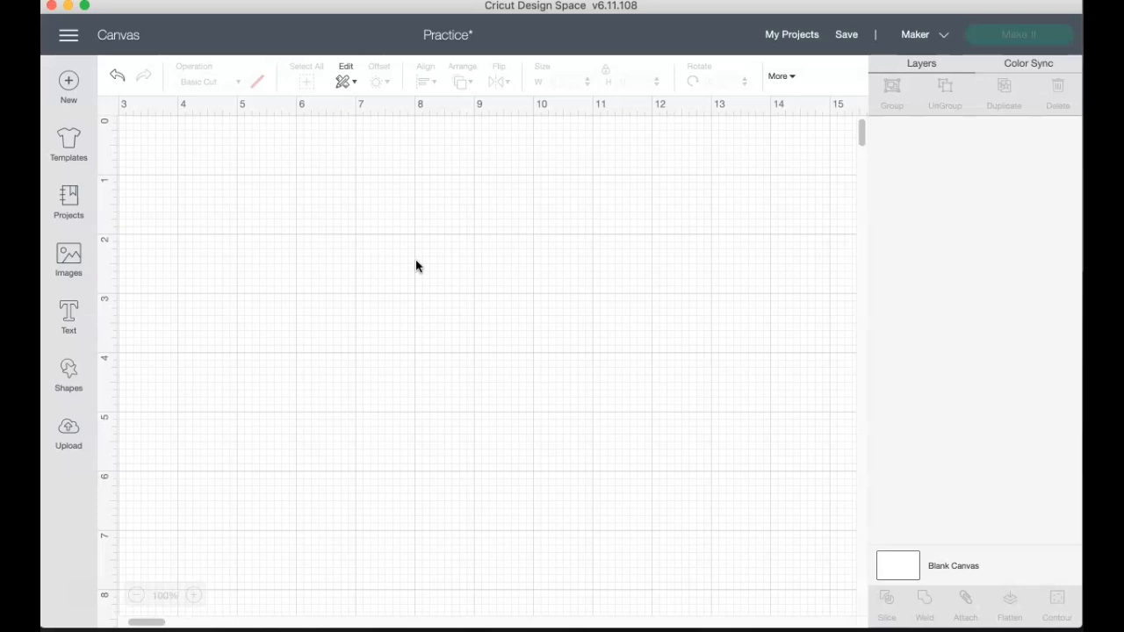
Add the text "Do Dream On" to the canvas and move it down slightly.
{"action": "left_click", "coordinate": [77, 261]}
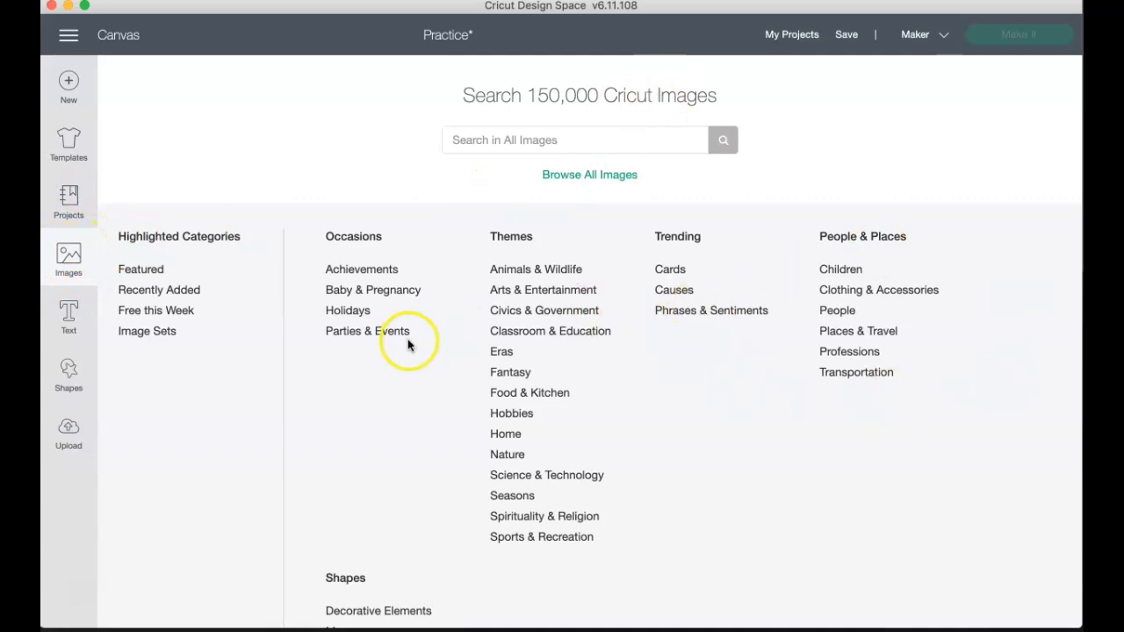
{"action": "left_click", "coordinate": [70, 313]}
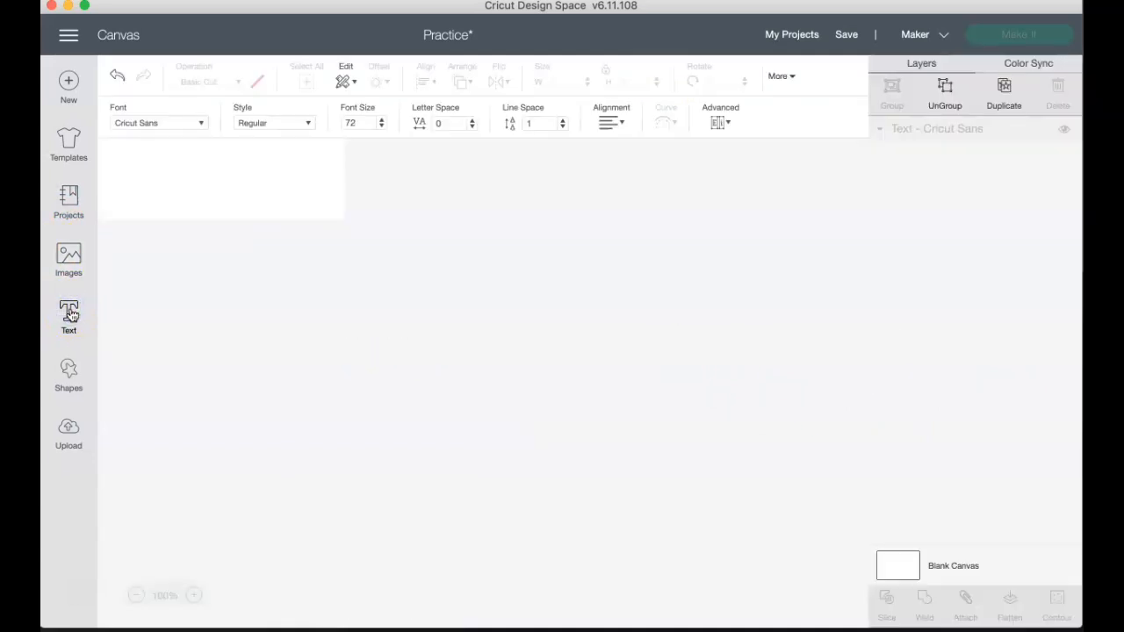
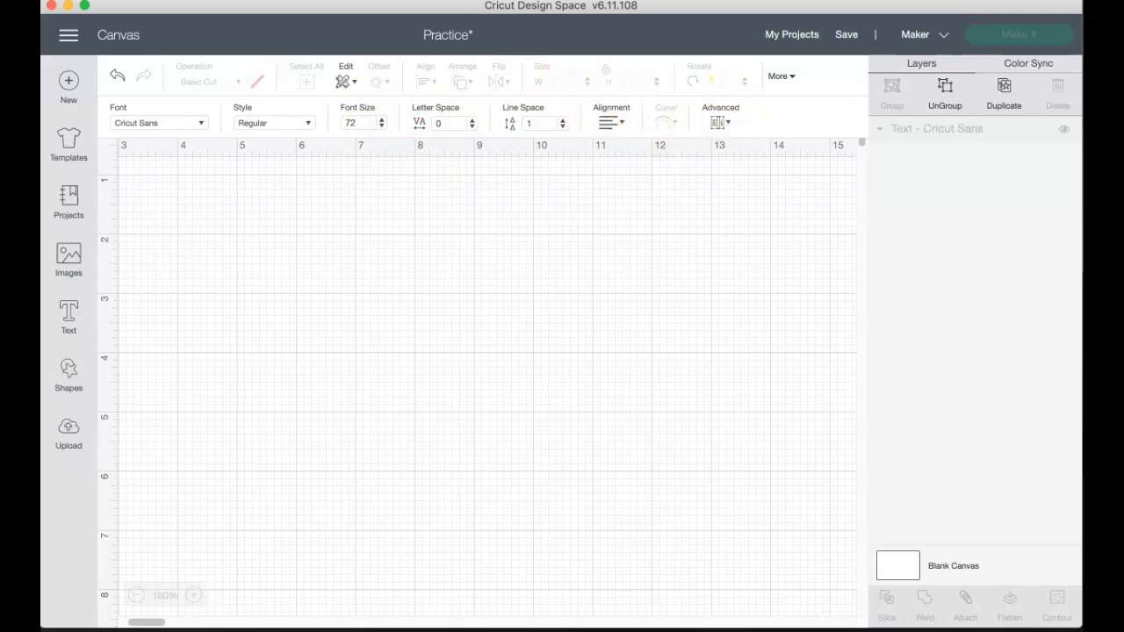
{"action": "left_click", "coordinate": [69, 313]}
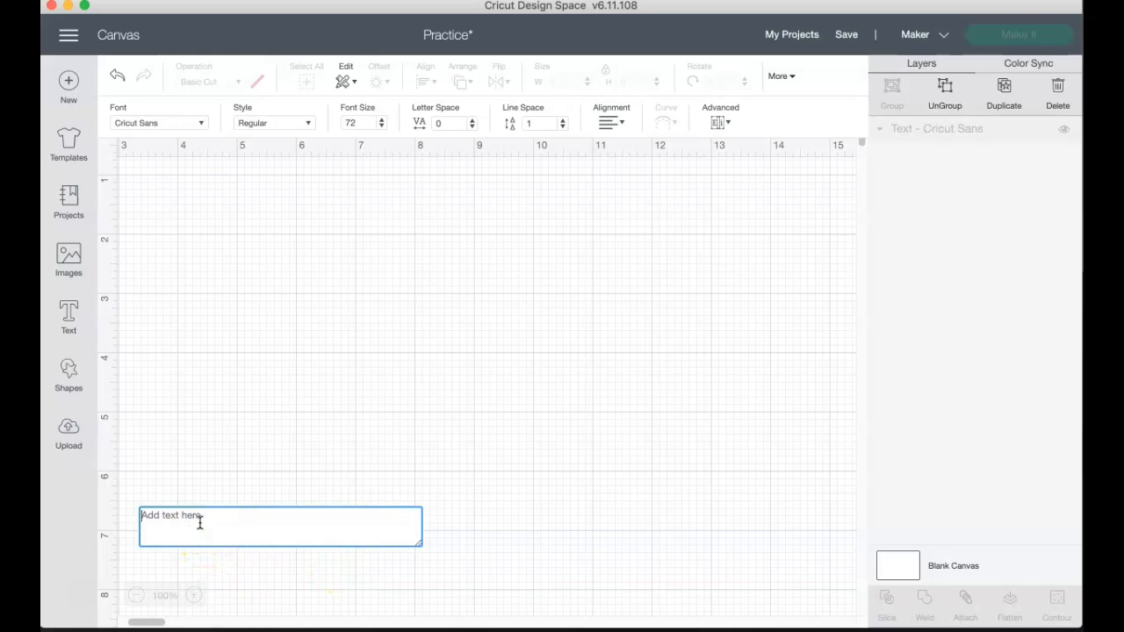
{"action": "type", "text": "Do Dr"}
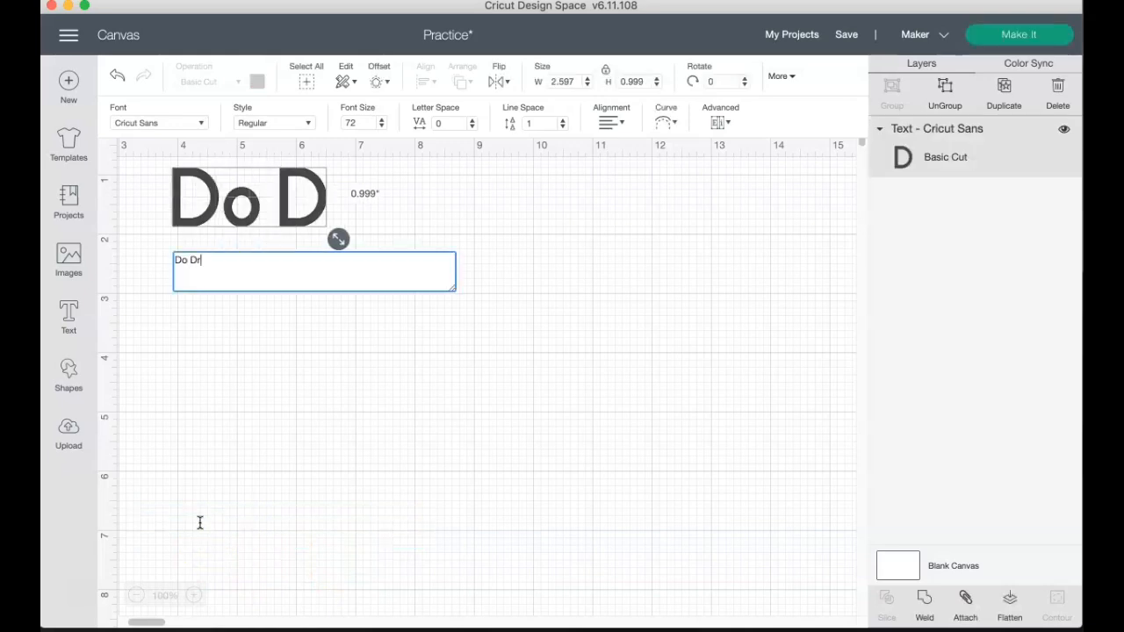
{"action": "type", "text": "eam ON"}
{"action": "key", "text": "BackSpace"}
{"action": "type", "text": "n"}
{"action": "left_click", "coordinate": [450, 210]}
{"action": "left_click_drag", "start_coordinate": [450, 211], "coordinate": [469, 296]}
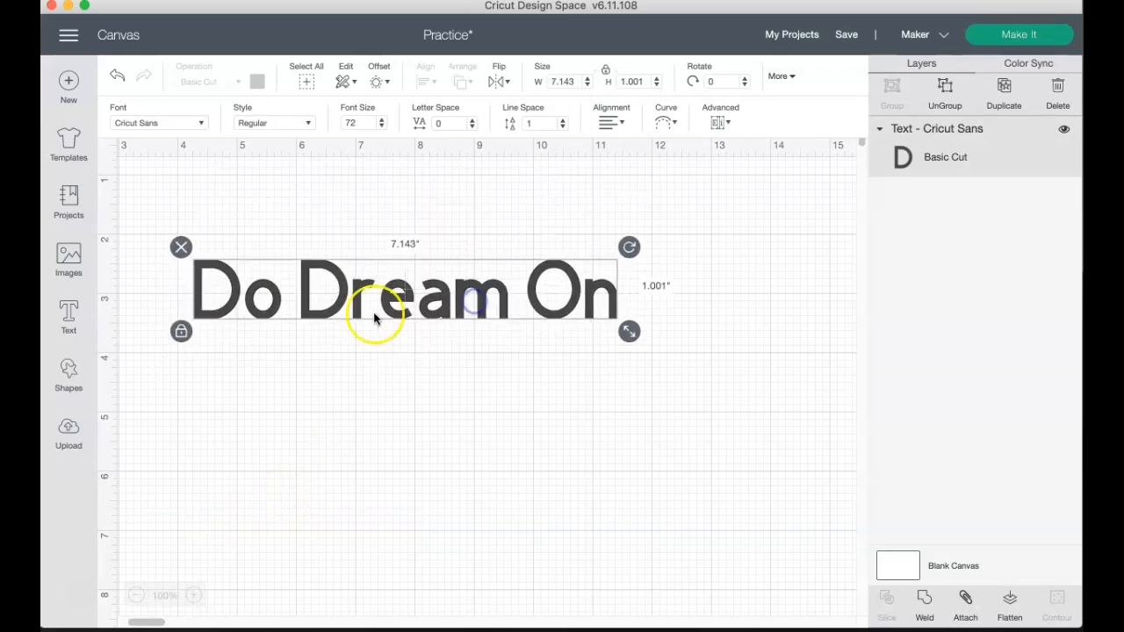
Browse the system, Cricut and complete font lists and their filter options, and set the text's font to A Calling.
{"action": "left_click", "coordinate": [202, 124]}
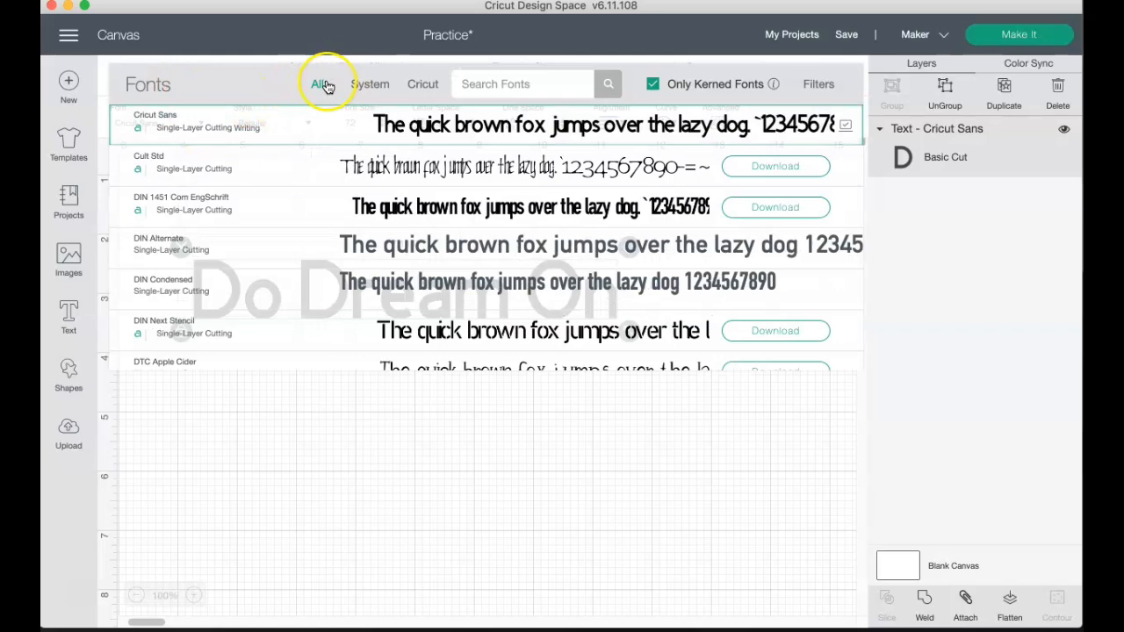
{"action": "left_click", "coordinate": [384, 88]}
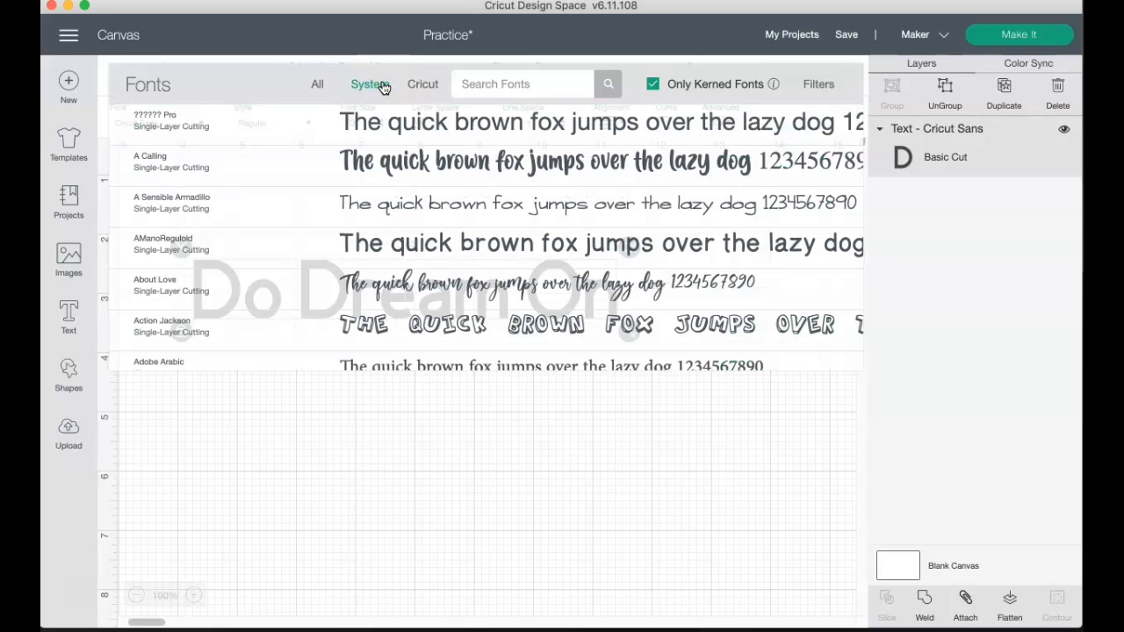
{"action": "left_click", "coordinate": [428, 84]}
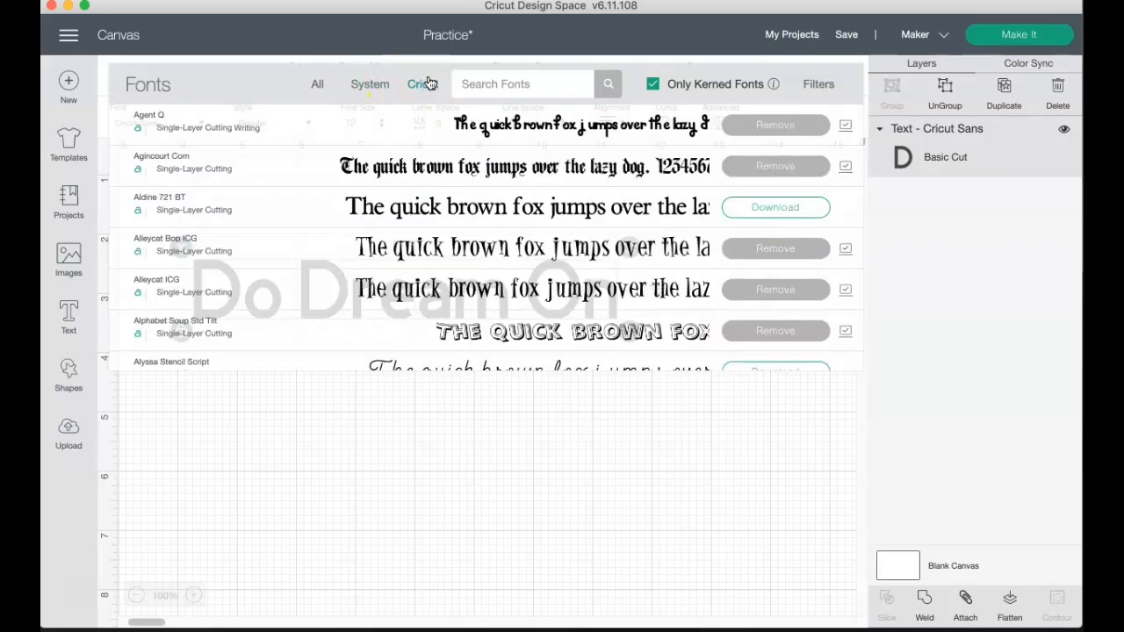
{"action": "left_click", "coordinate": [493, 83]}
{"action": "mouse_move", "coordinate": [776, 86]}
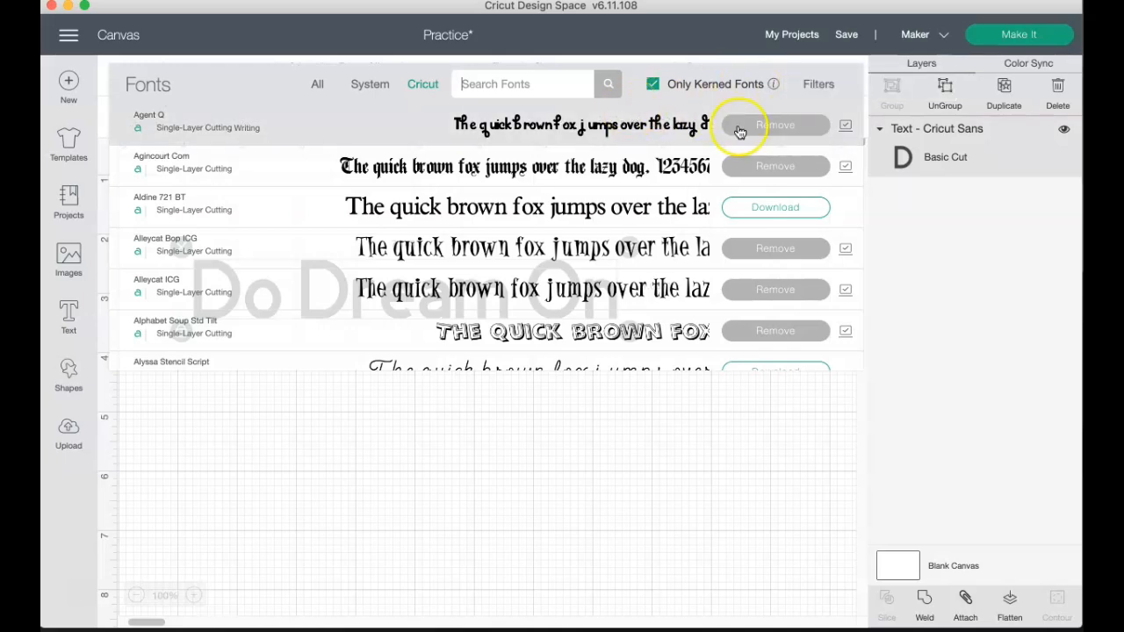
{"action": "left_click", "coordinate": [819, 85]}
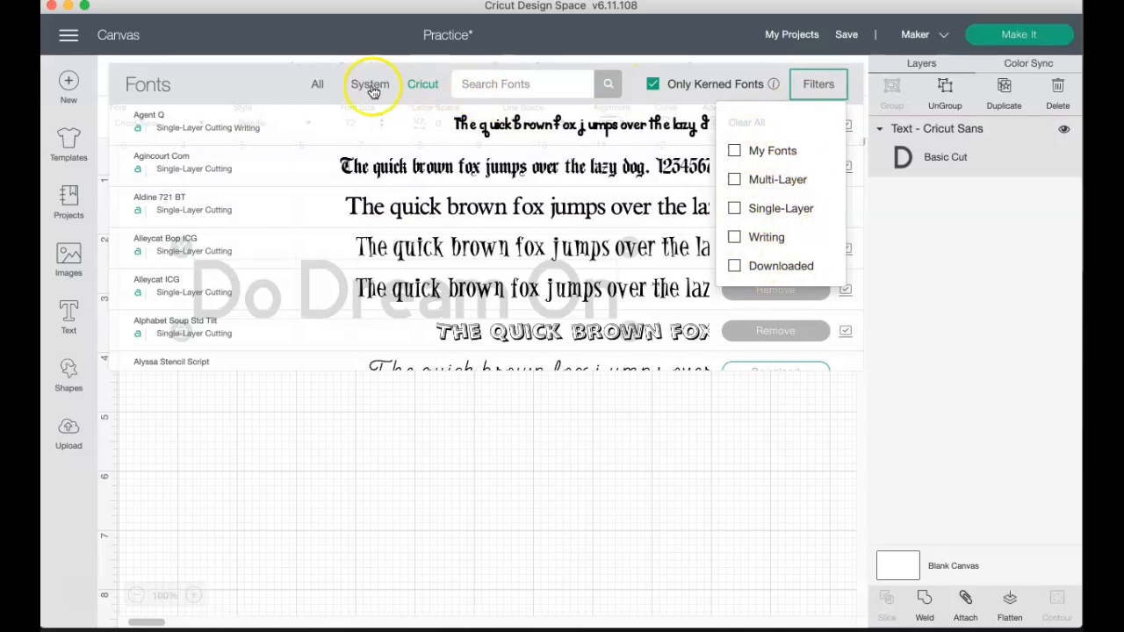
{"action": "left_click", "coordinate": [319, 84]}
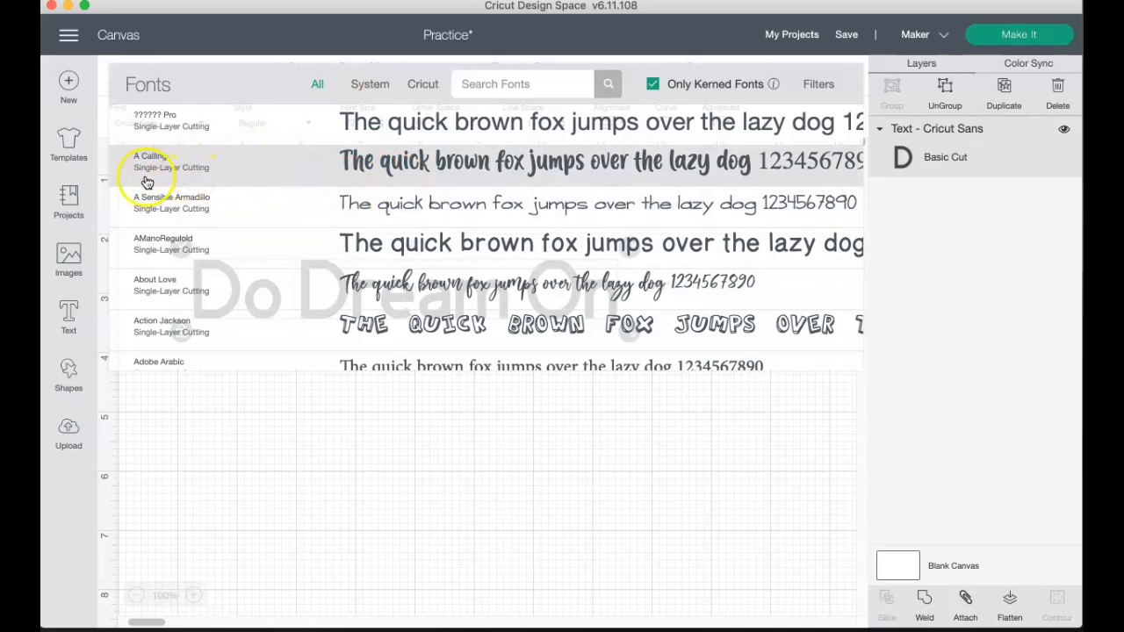
{"action": "left_click", "coordinate": [228, 169]}
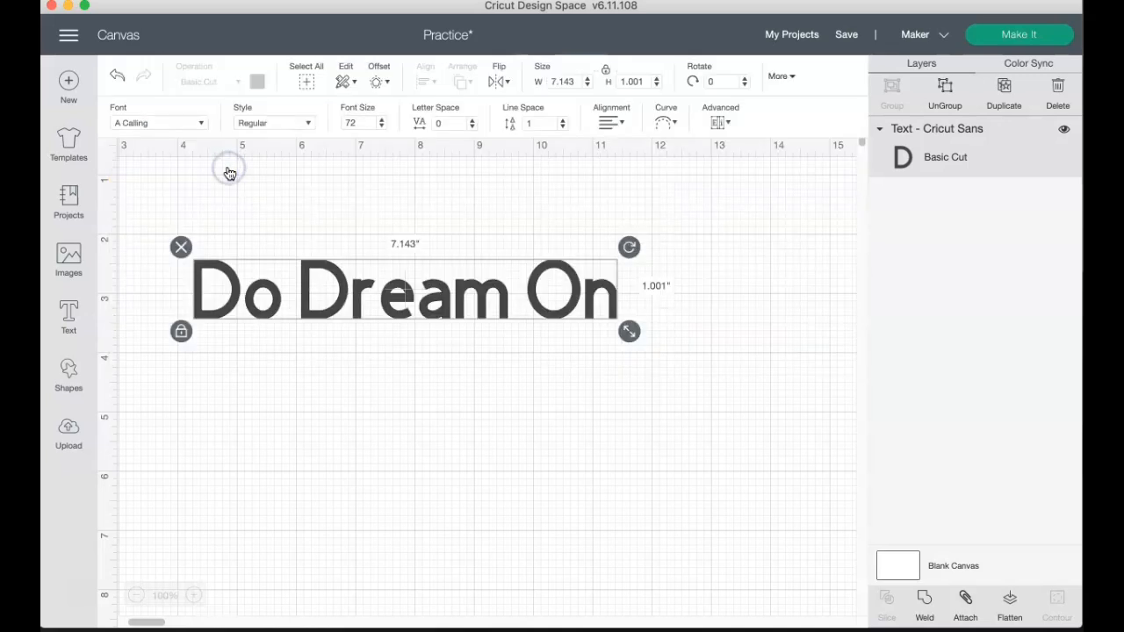
Scale the text down proportionally to about 8.5 inches wide and reposition it on the canvas.
{"action": "left_click_drag", "start_coordinate": [339, 306], "coordinate": [467, 319]}
{"action": "scroll", "coordinate": [707, 320], "scroll_direction": "right", "scroll_amount": 3}
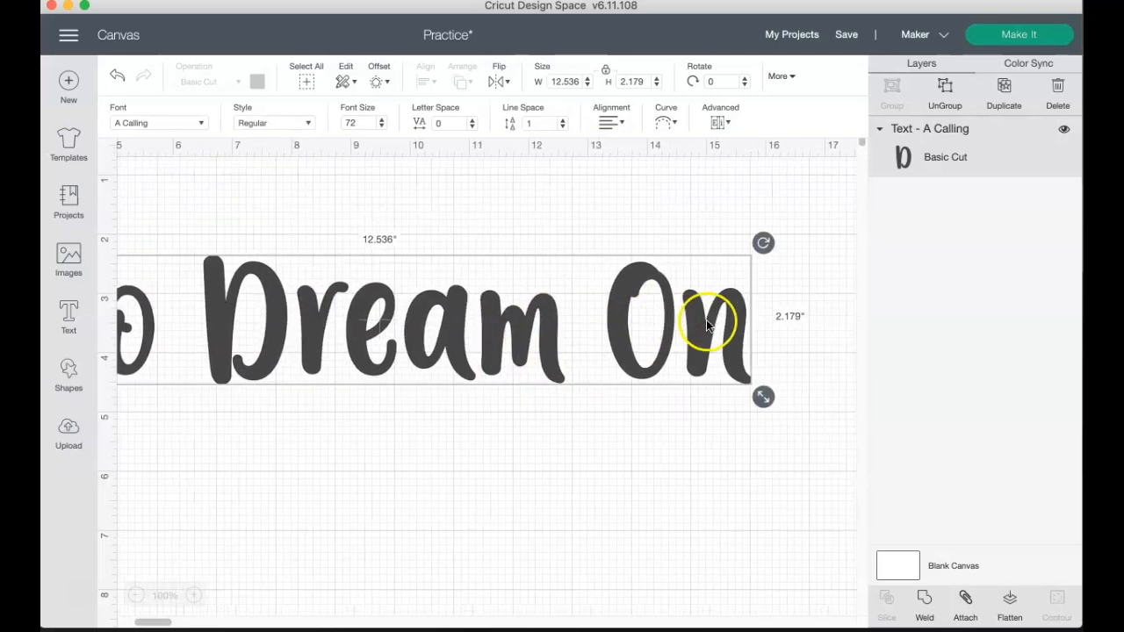
{"action": "left_click_drag", "start_coordinate": [746, 393], "coordinate": [511, 354]}
{"action": "left_click", "coordinate": [439, 277]}
{"action": "left_click_drag", "start_coordinate": [439, 276], "coordinate": [717, 257]}
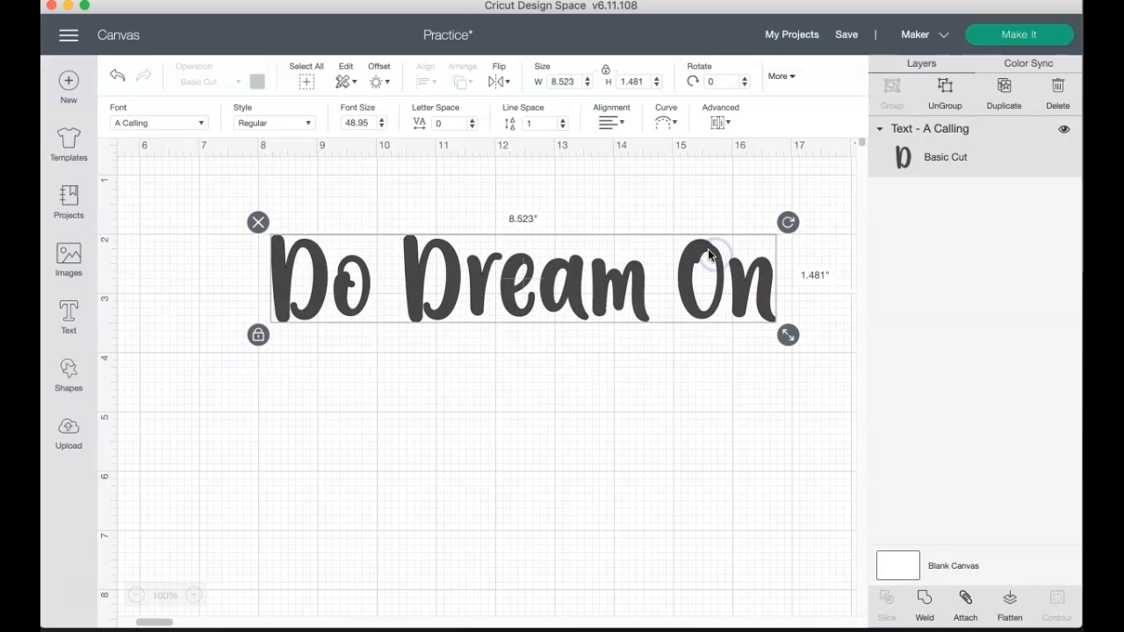
Set the text's width to 10 inches and move it back fully into view.
{"action": "left_click", "coordinate": [560, 82]}
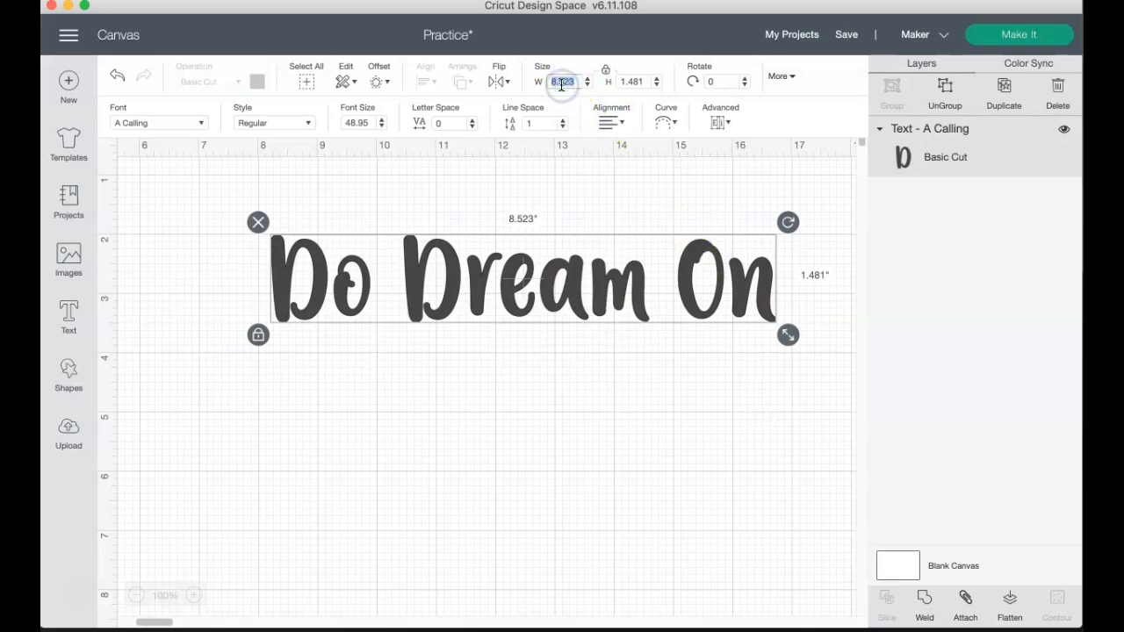
{"action": "type", "text": "10"}
{"action": "key", "text": "Return"}
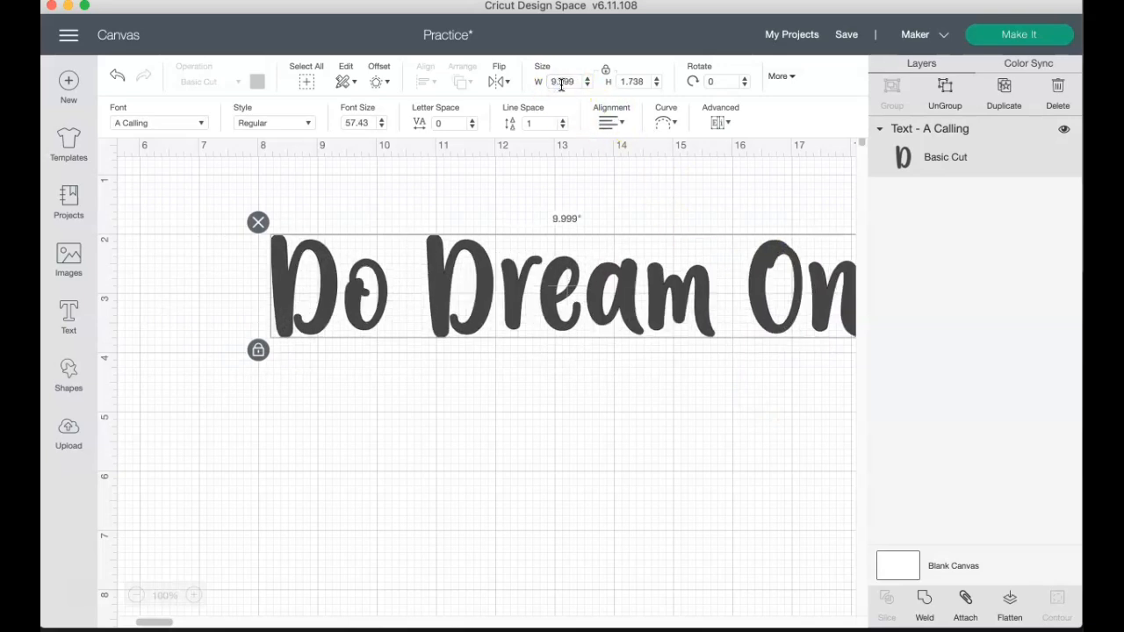
{"action": "left_click_drag", "start_coordinate": [619, 318], "coordinate": [531, 326]}
{"action": "left_click_drag", "start_coordinate": [383, 322], "coordinate": [445, 320]}
Unlock the text's proportions, stretch it to about 9.3 by 3.1 inches, and lock the proportions again.
{"action": "left_click", "coordinate": [188, 366]}
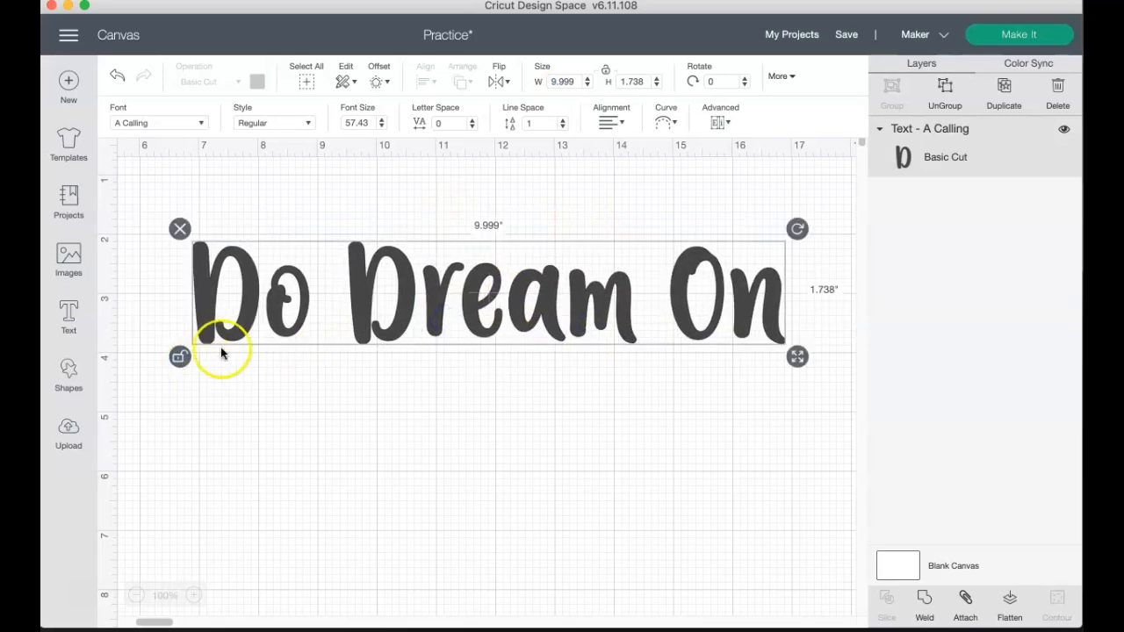
{"action": "left_click_drag", "start_coordinate": [796, 360], "coordinate": [755, 439]}
{"action": "left_click", "coordinate": [180, 438]}
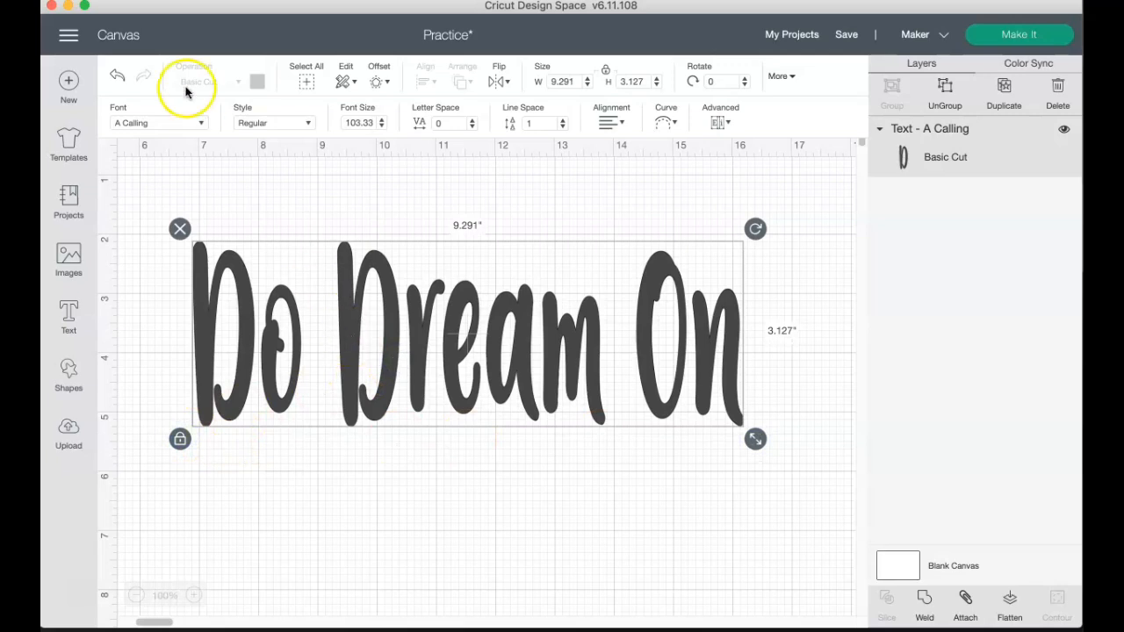
Choose the Regular style and raise the font size to 120.33, shifting the enlarged text left on the canvas.
{"action": "left_click", "coordinate": [309, 122]}
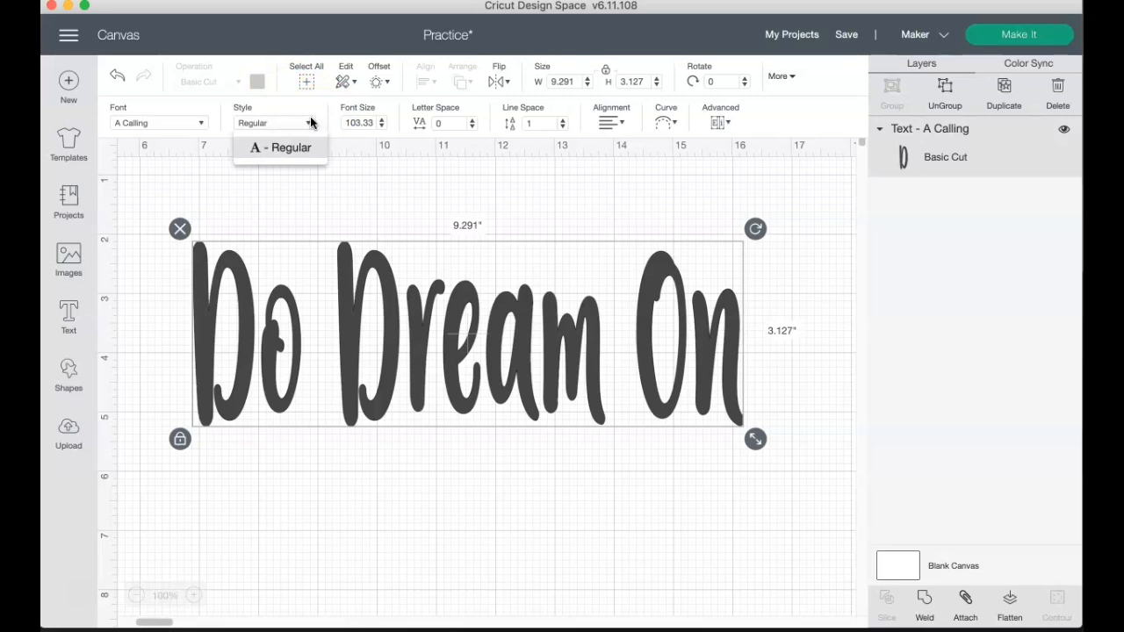
{"action": "left_click", "coordinate": [300, 149]}
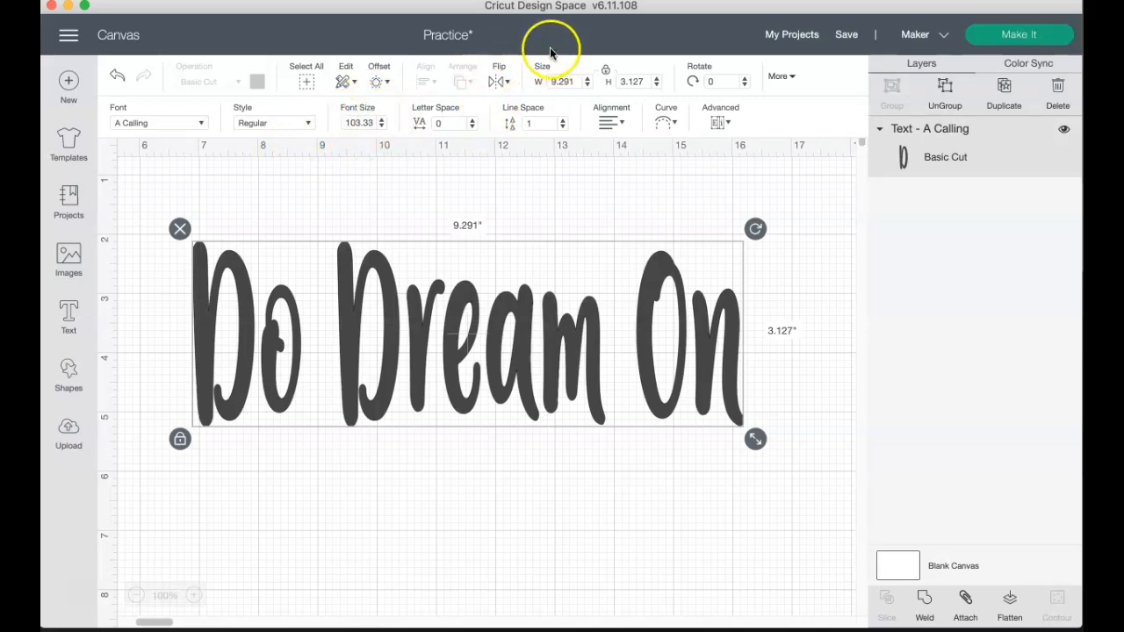
{"action": "left_click", "coordinate": [381, 119]}
{"action": "left_click", "coordinate": [380, 119]}
{"action": "left_click", "coordinate": [380, 119]}
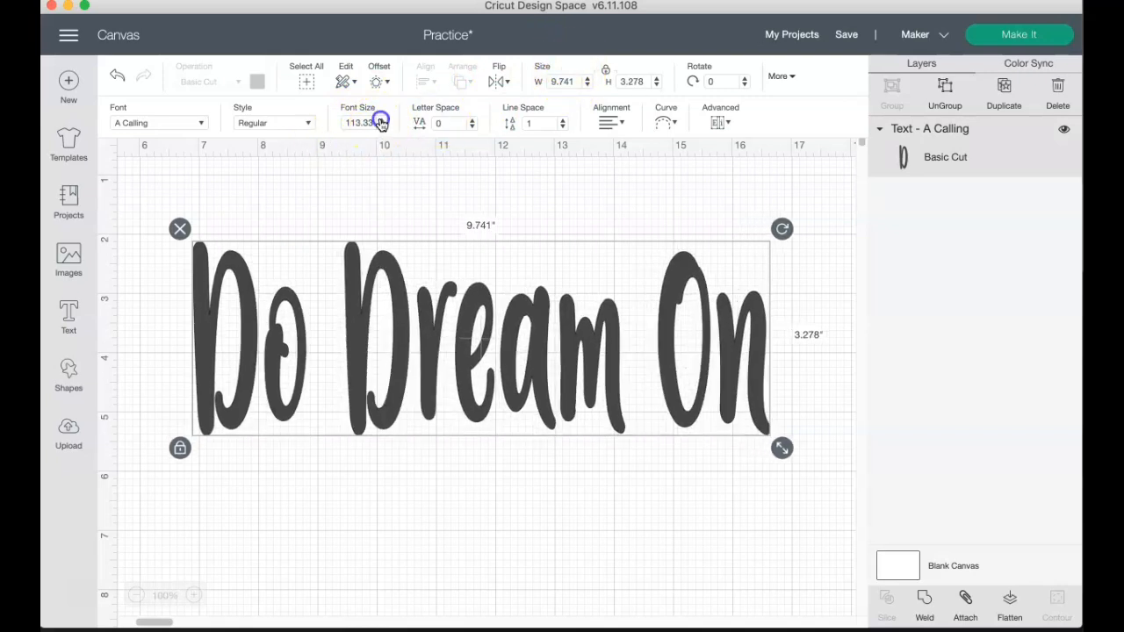
{"action": "left_click", "coordinate": [380, 120]}
{"action": "left_click", "coordinate": [380, 120]}
{"action": "left_click", "coordinate": [380, 120]}
{"action": "left_click", "coordinate": [380, 119]}
{"action": "left_click", "coordinate": [380, 119]}
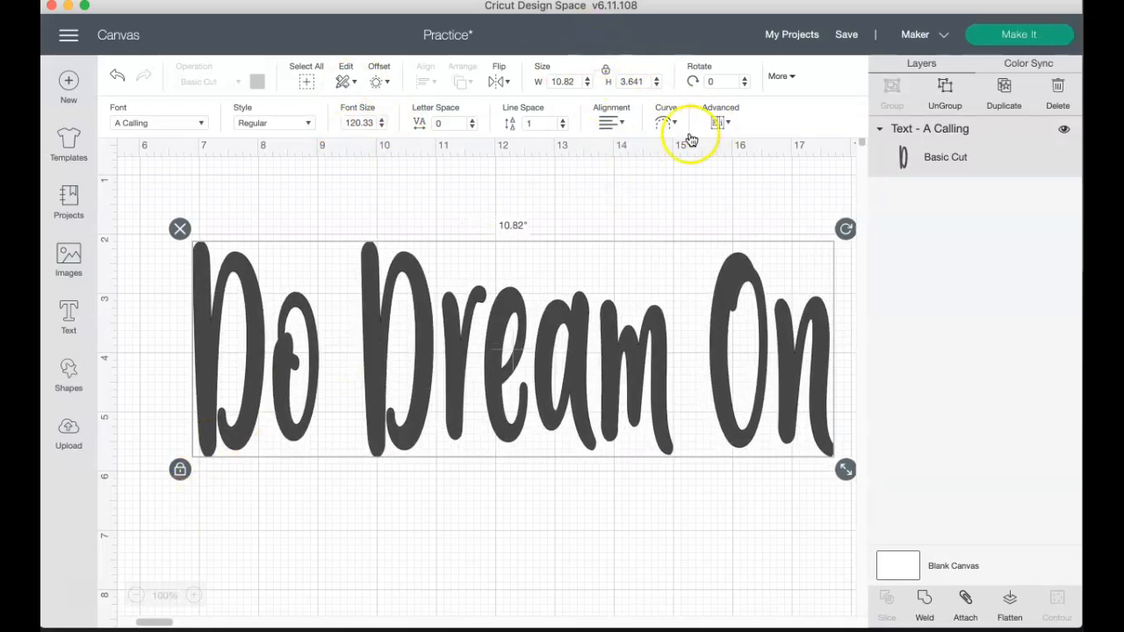
{"action": "left_click_drag", "start_coordinate": [573, 356], "coordinate": [529, 358]}
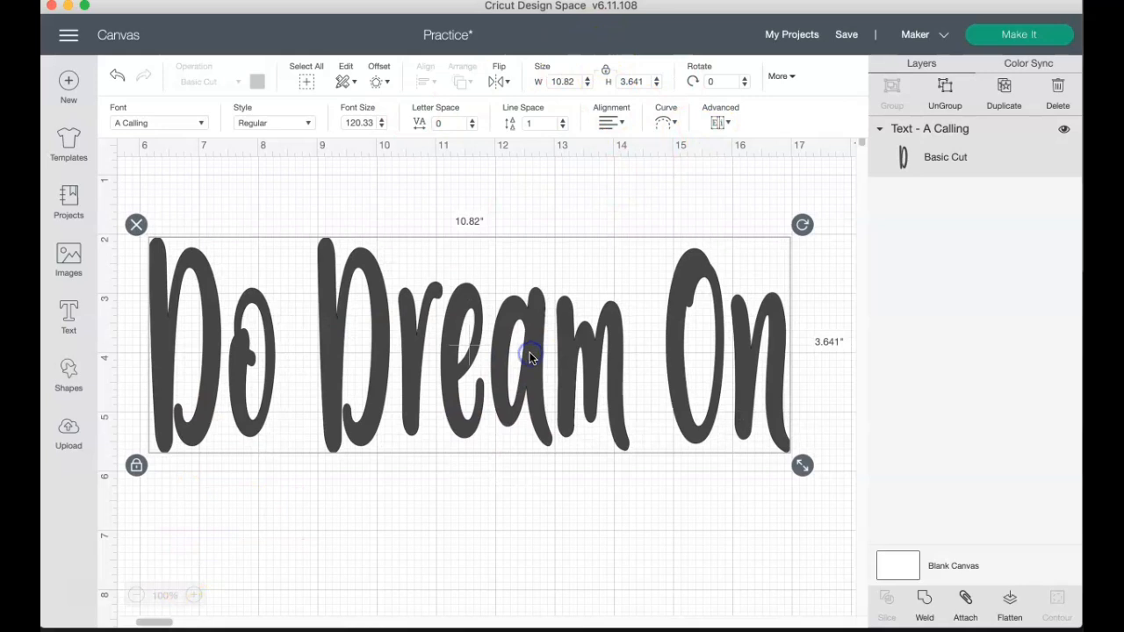
Try tightening the letter spacing of "Do Dream On" with a negative value.
{"action": "left_click", "coordinate": [471, 127]}
{"action": "left_click", "coordinate": [471, 127]}
{"action": "left_click", "coordinate": [471, 127]}
{"action": "left_click", "coordinate": [471, 127]}
{"action": "left_click", "coordinate": [472, 127]}
{"action": "left_click", "coordinate": [471, 127]}
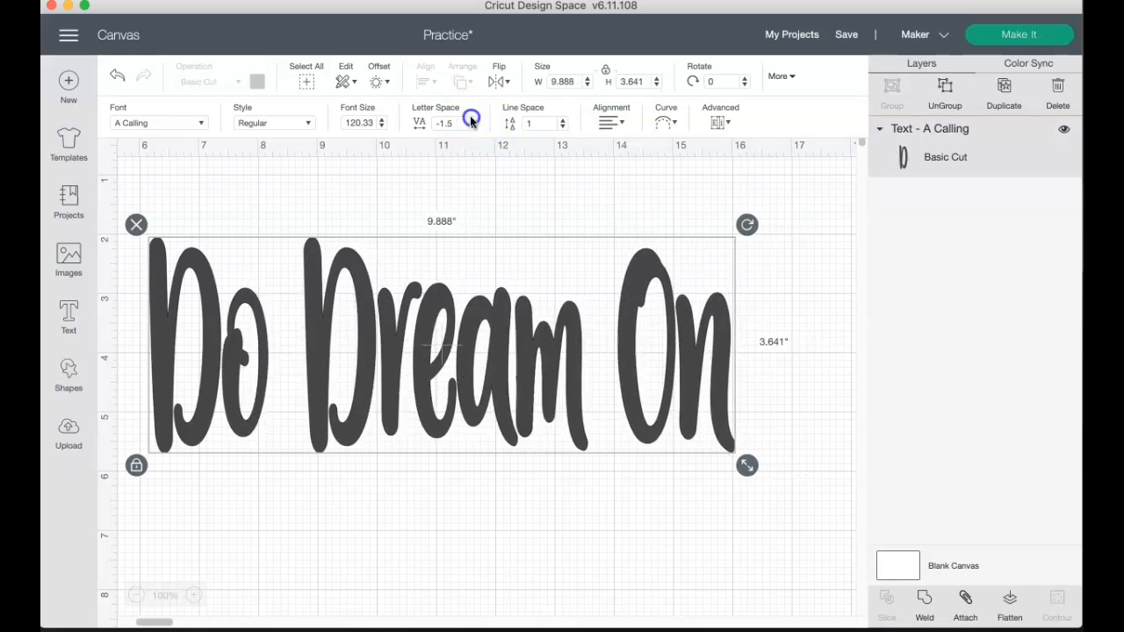
Increase the text's letter spacing to 0.1.
{"action": "left_click", "coordinate": [472, 120]}
{"action": "left_click", "coordinate": [472, 120]}
{"action": "left_click", "coordinate": [472, 120]}
{"action": "left_click", "coordinate": [471, 120]}
{"action": "left_click", "coordinate": [471, 120]}
{"action": "left_click", "coordinate": [472, 120]}
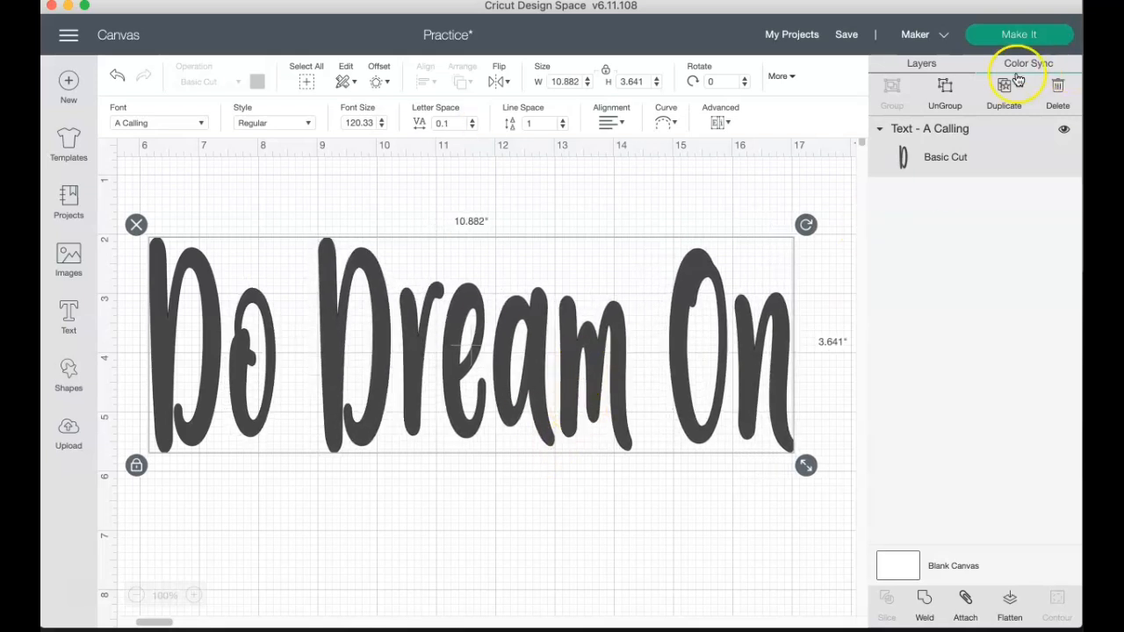
Ungroup the text into individual letters and move the final n down below the baseline.
{"action": "left_click", "coordinate": [939, 92]}
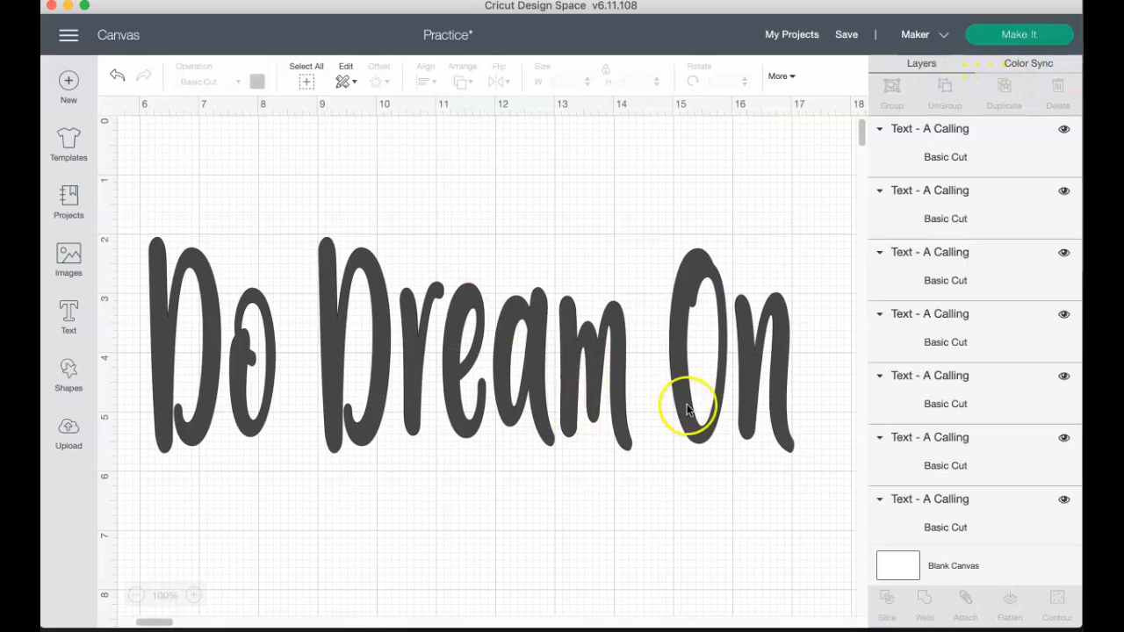
{"action": "left_click_drag", "start_coordinate": [752, 378], "coordinate": [739, 457]}
Offset the letters of "Dream" individually, moving the m and e up and the a down.
{"action": "left_click_drag", "start_coordinate": [619, 400], "coordinate": [612, 330]}
{"action": "left_click_drag", "start_coordinate": [543, 349], "coordinate": [536, 372]}
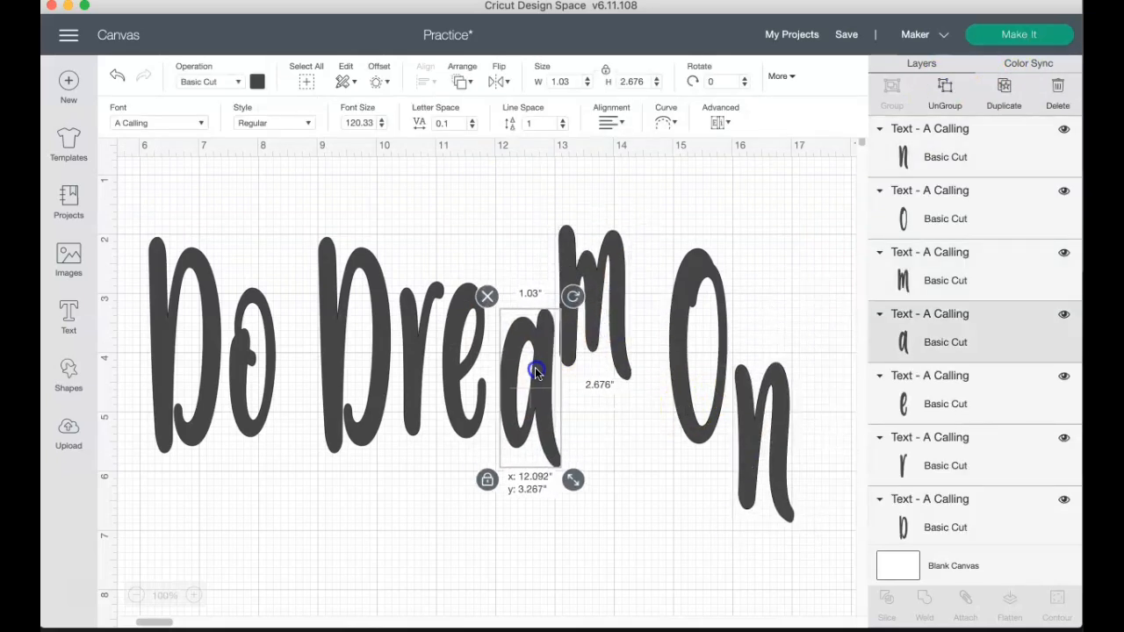
{"action": "left_click_drag", "start_coordinate": [465, 344], "coordinate": [477, 283]}
{"action": "left_click", "coordinate": [437, 314]}
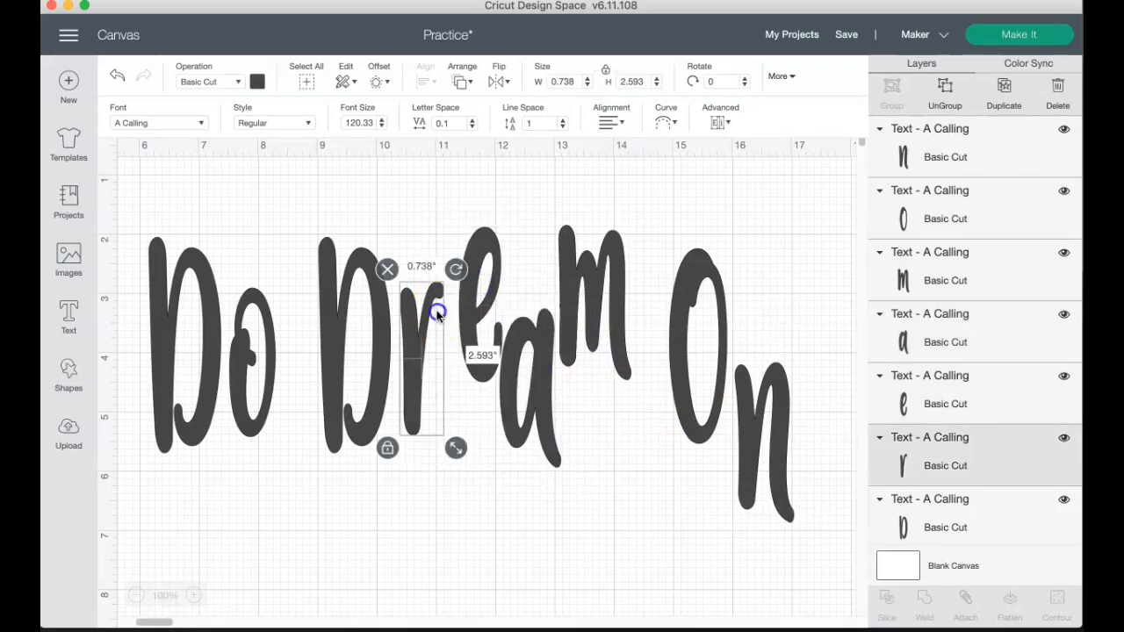
Undo the individual letter moves, the ungrouping and the last letter-spacing increase.
{"action": "left_click", "coordinate": [110, 81]}
{"action": "left_click", "coordinate": [114, 79]}
{"action": "left_click", "coordinate": [114, 79]}
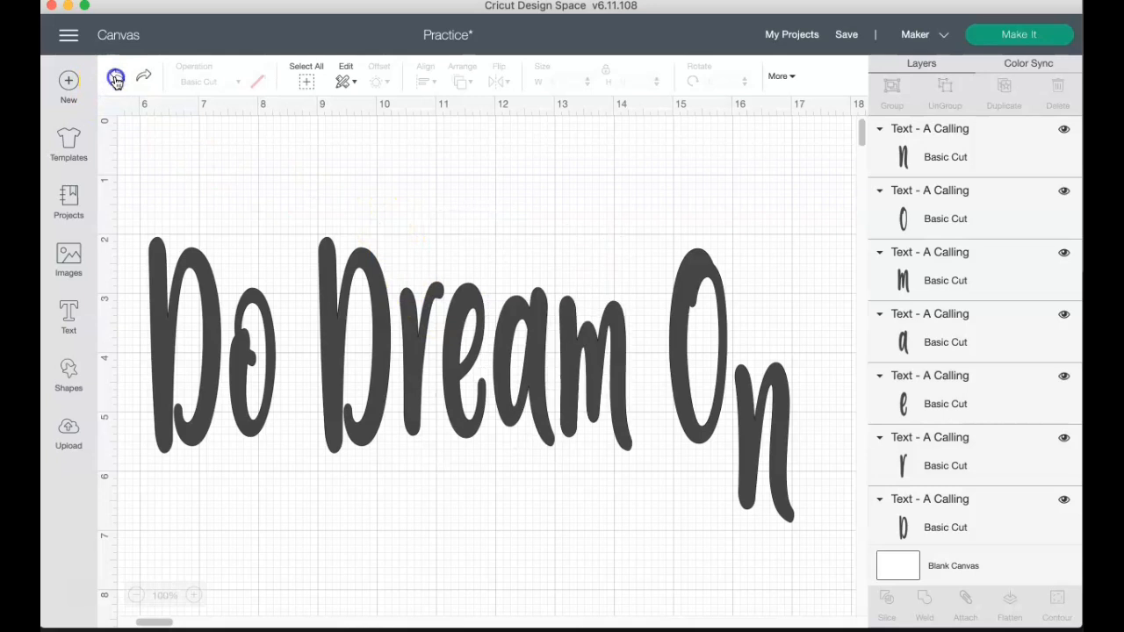
{"action": "left_click", "coordinate": [115, 80]}
{"action": "left_click", "coordinate": [116, 80]}
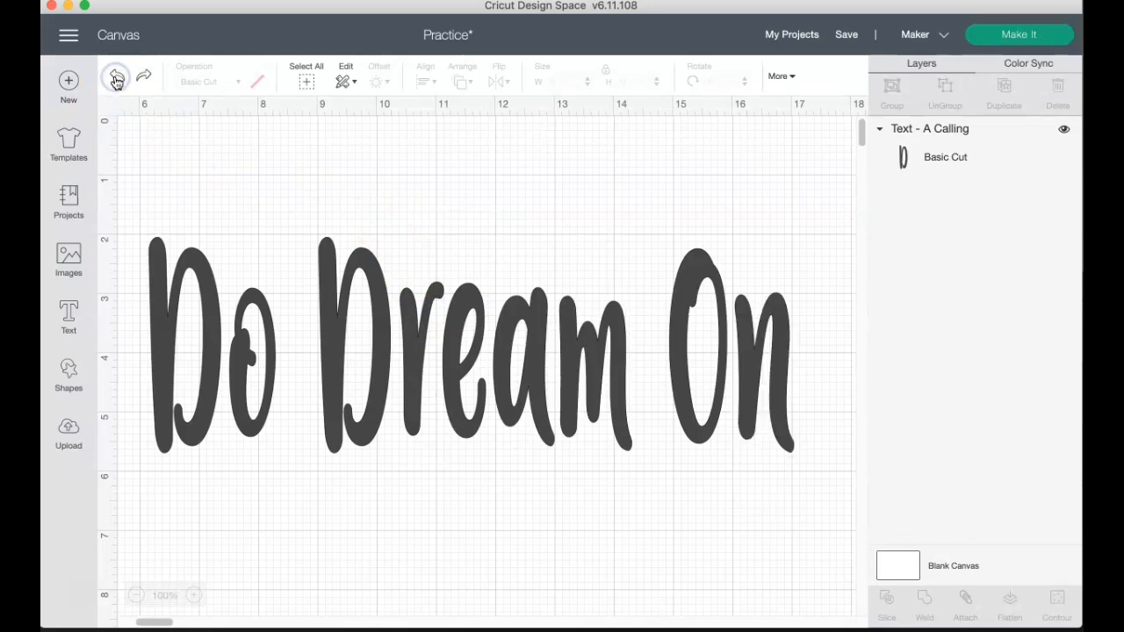
{"action": "left_click", "coordinate": [116, 79]}
Change the text's font to About Love, then enlarge it to about 10 inches wide with letter spacing 0 and reposition it higher on the canvas.
{"action": "left_click", "coordinate": [315, 197]}
{"action": "left_click", "coordinate": [312, 352]}
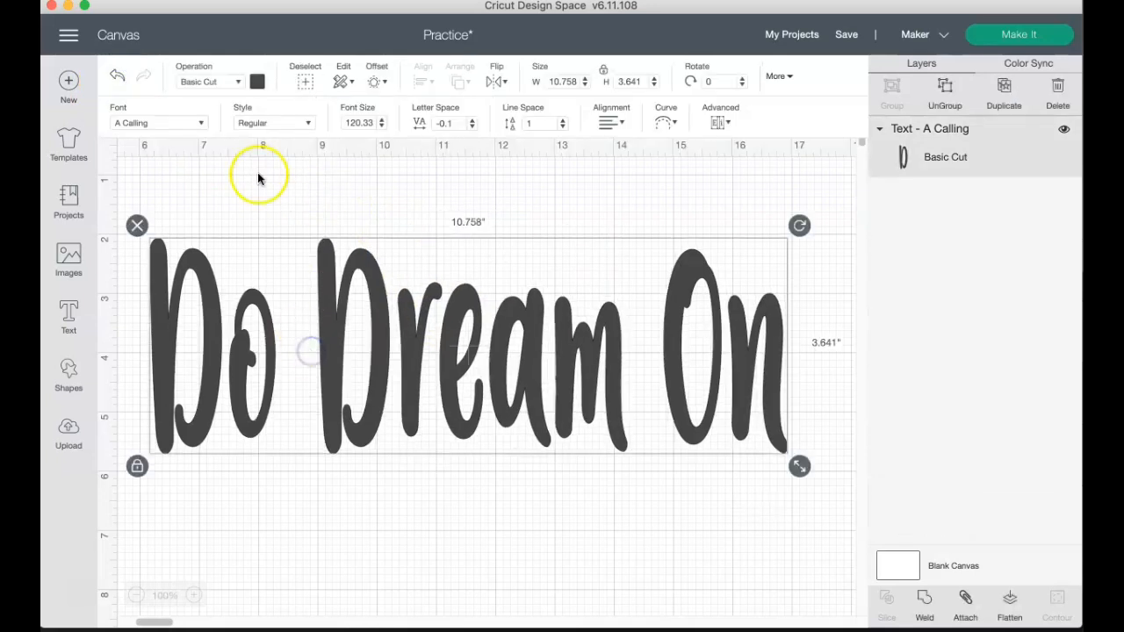
{"action": "left_click", "coordinate": [202, 128]}
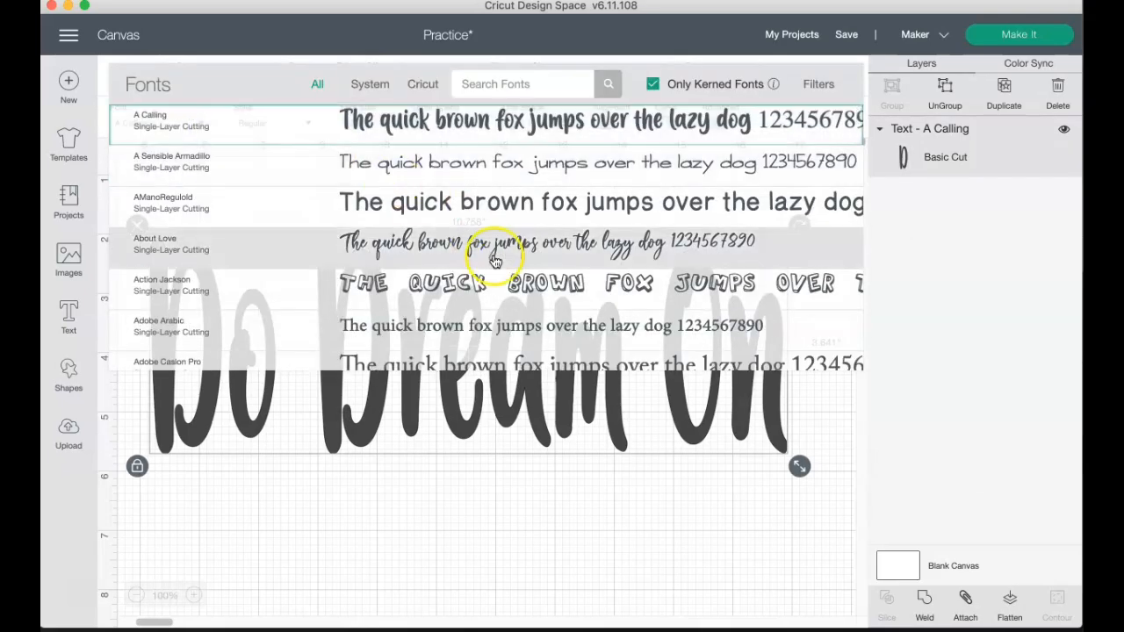
{"action": "scroll", "coordinate": [499, 249], "scroll_direction": "down", "scroll_amount": 2}
{"action": "left_click", "coordinate": [500, 229]}
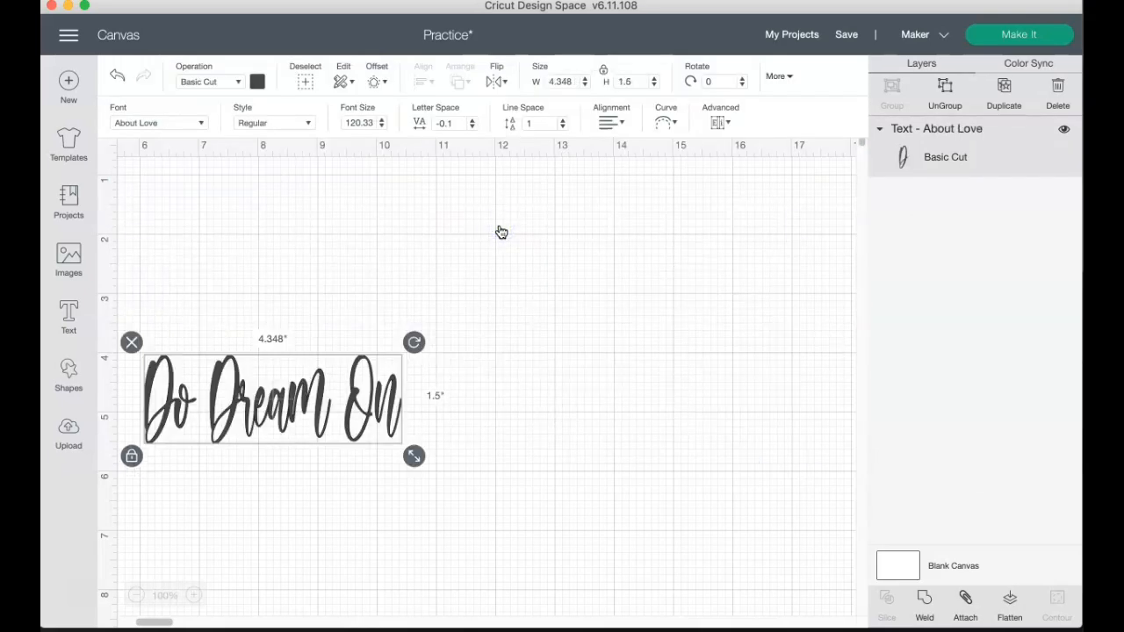
{"action": "left_click_drag", "start_coordinate": [413, 457], "coordinate": [741, 474]}
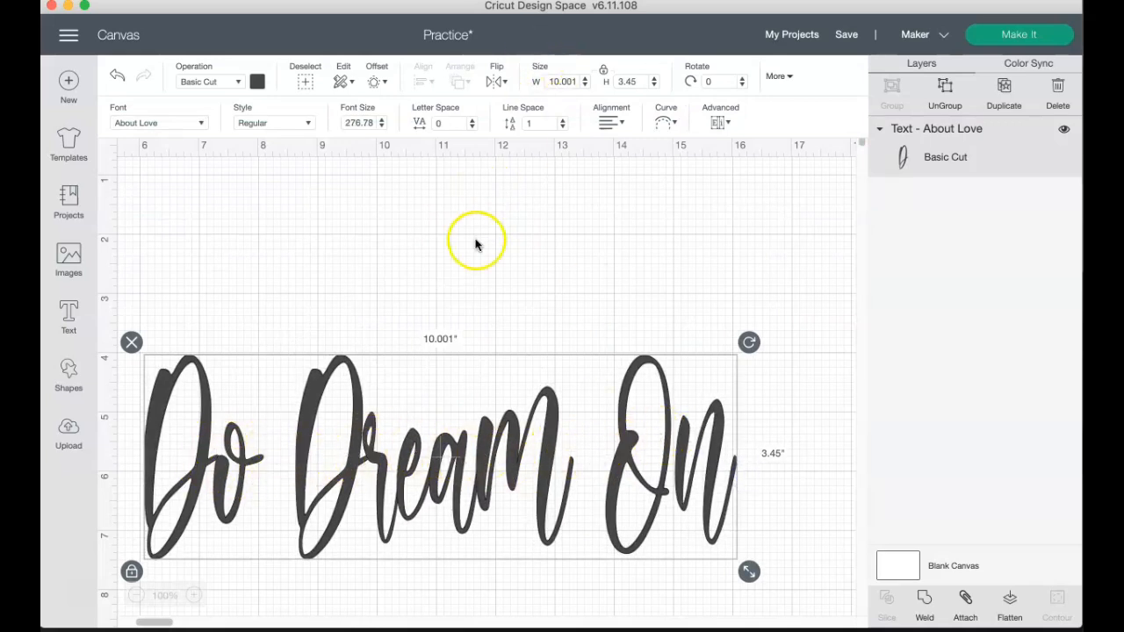
{"action": "left_click_drag", "start_coordinate": [479, 462], "coordinate": [524, 349]}
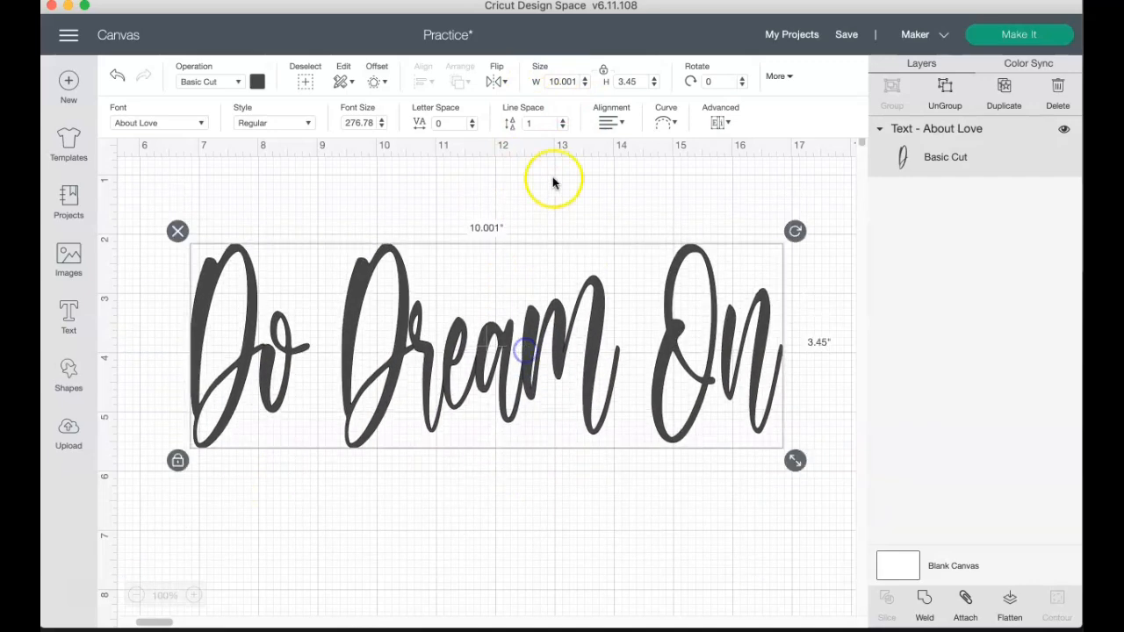
Ungroup the letters, then move the final n against the O and the o of "Do" against its D.
{"action": "left_click", "coordinate": [944, 84]}
{"action": "left_click_drag", "start_coordinate": [757, 363], "coordinate": [747, 384]}
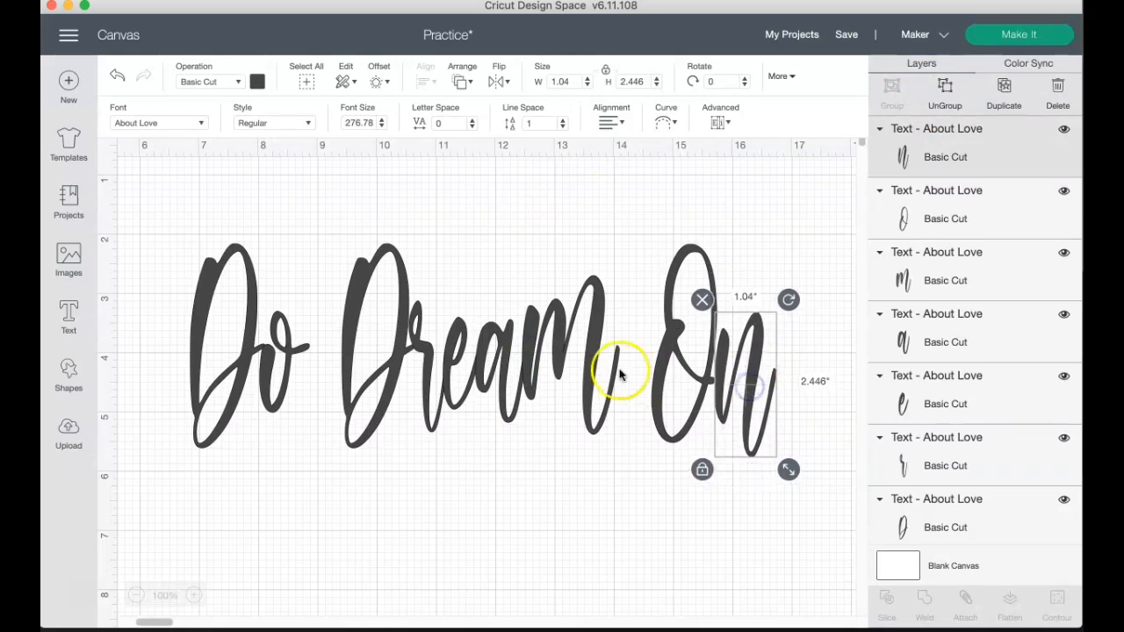
{"action": "left_click", "coordinate": [285, 369]}
{"action": "left_click_drag", "start_coordinate": [285, 369], "coordinate": [273, 367]}
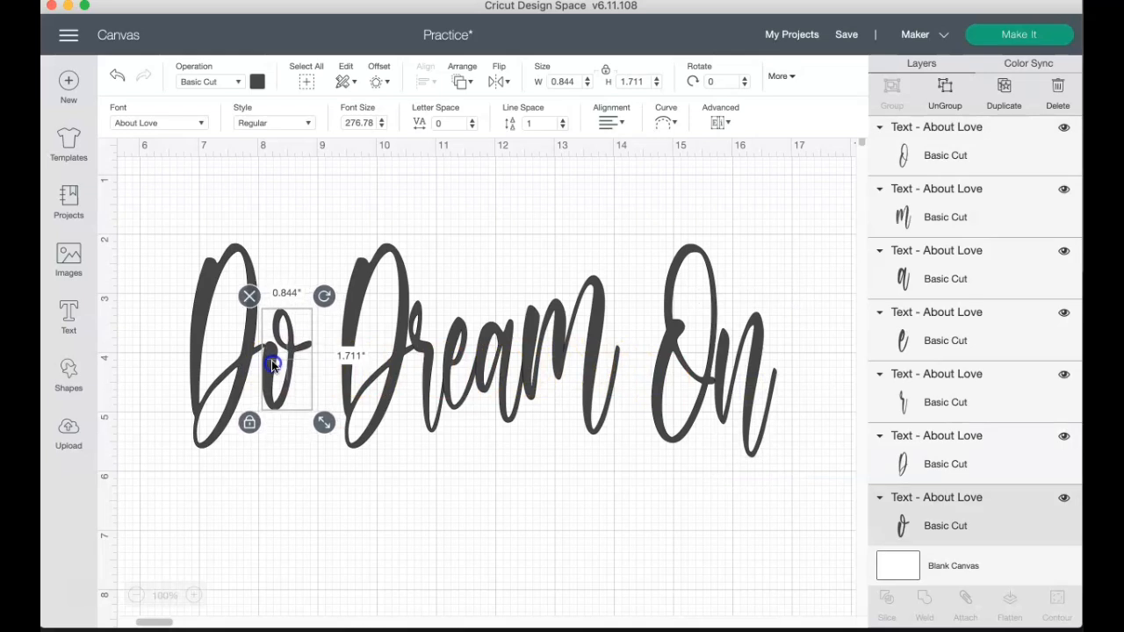
Select all the letters of "Do Dream On" and group them.
{"action": "left_click", "coordinate": [734, 221]}
{"action": "left_click_drag", "start_coordinate": [141, 214], "coordinate": [819, 449]}
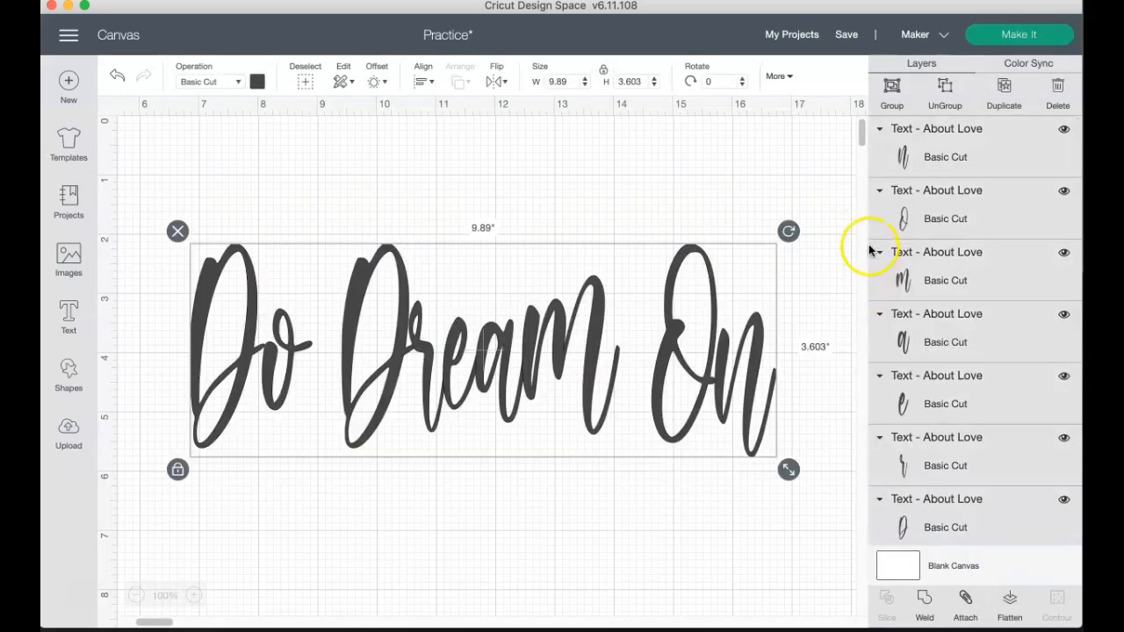
{"action": "left_click", "coordinate": [891, 92]}
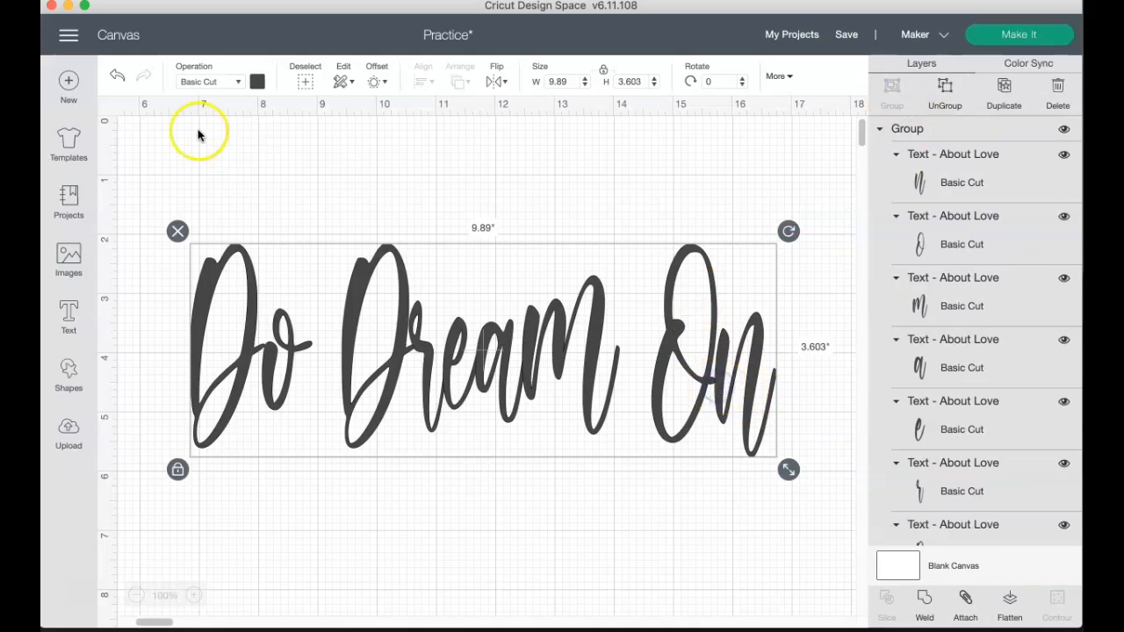
Recolor the grouped letters medium gray and examine the overlap between the O and n of "On".
{"action": "left_click", "coordinate": [258, 81]}
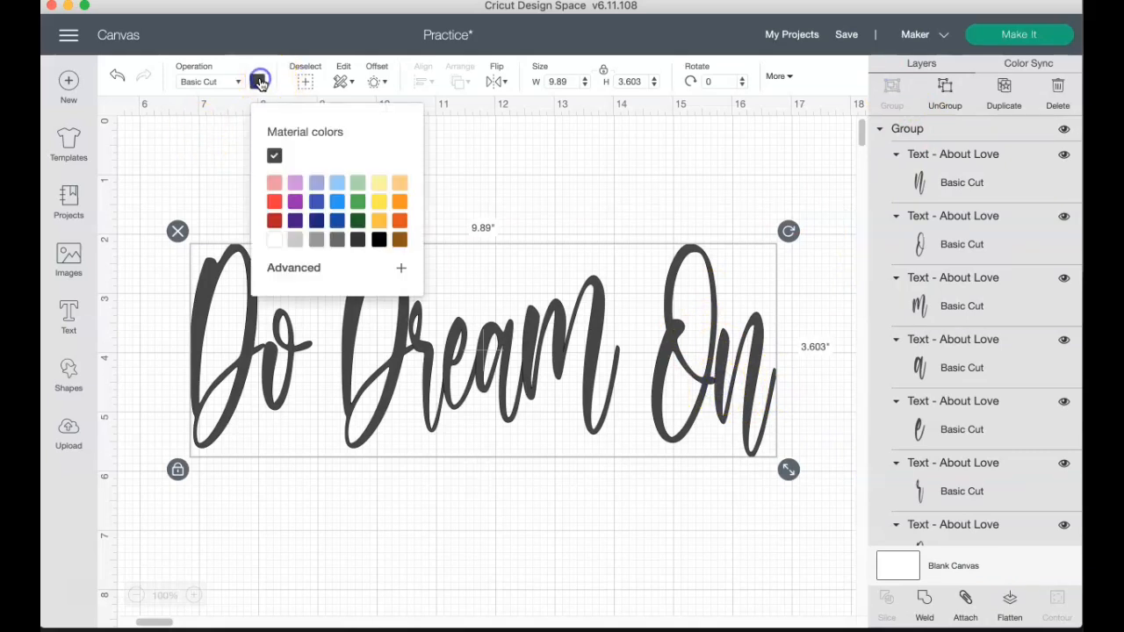
{"action": "left_click", "coordinate": [316, 240]}
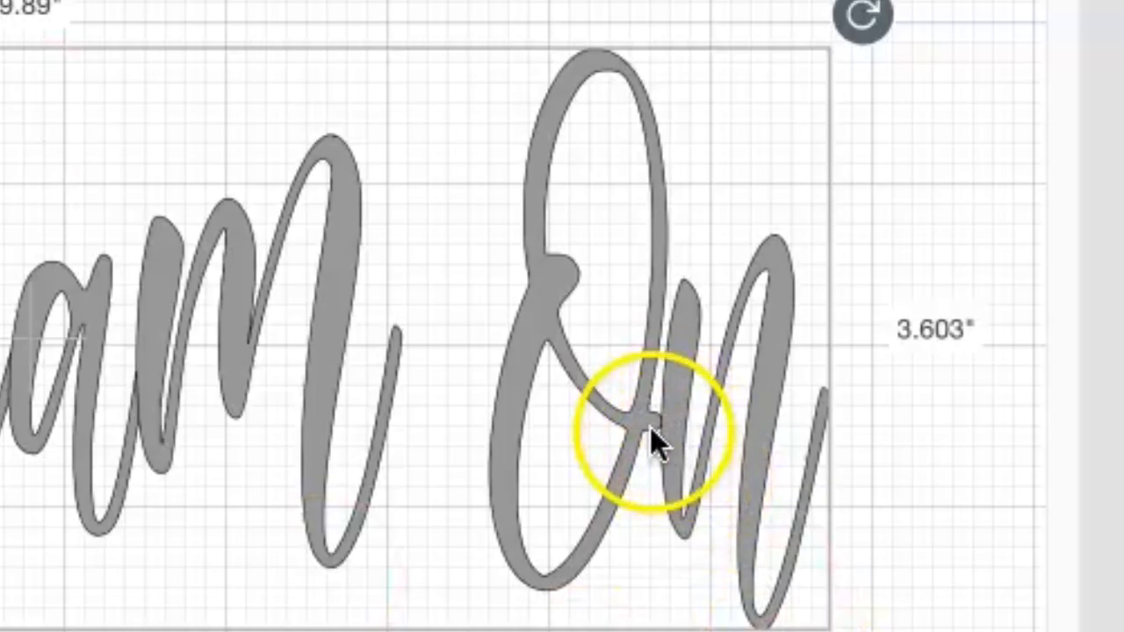
{"action": "left_click", "coordinate": [709, 380]}
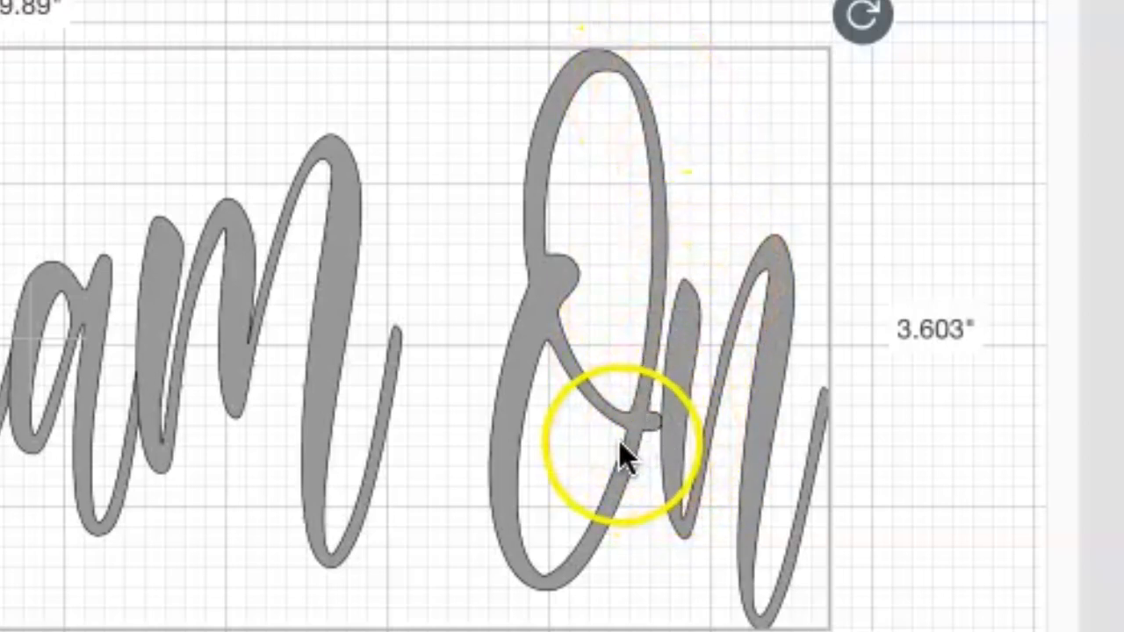
{"action": "left_click", "coordinate": [676, 430]}
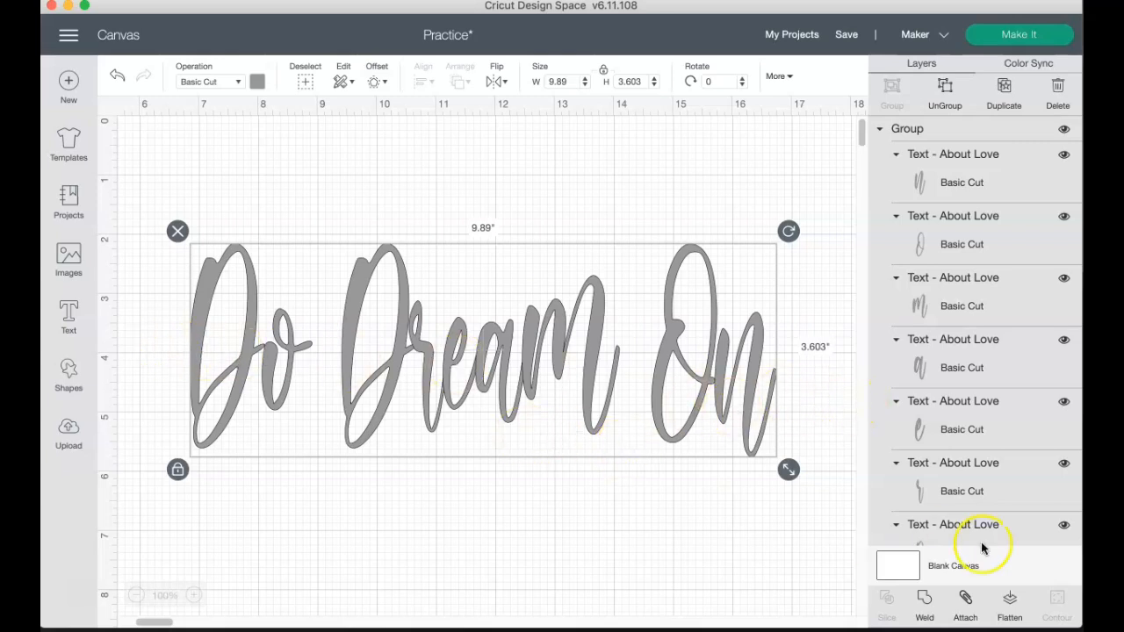
Weld the grouped letters into a single shape and examine the join between the O and n.
{"action": "left_click", "coordinate": [927, 604]}
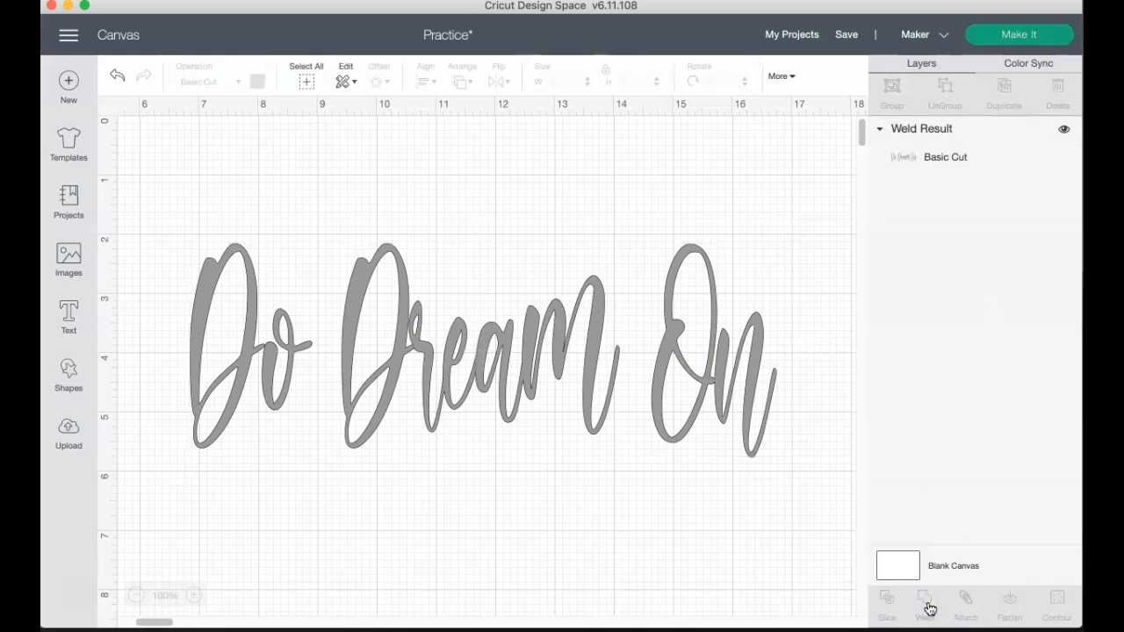
{"action": "left_click", "coordinate": [720, 389]}
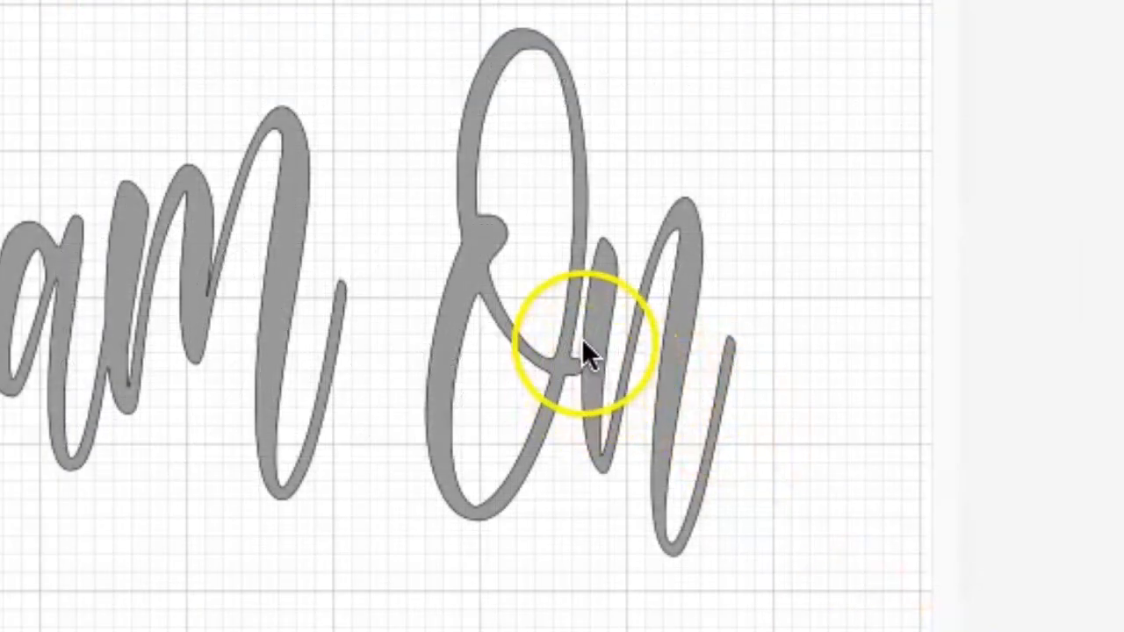
{"action": "left_click", "coordinate": [582, 375]}
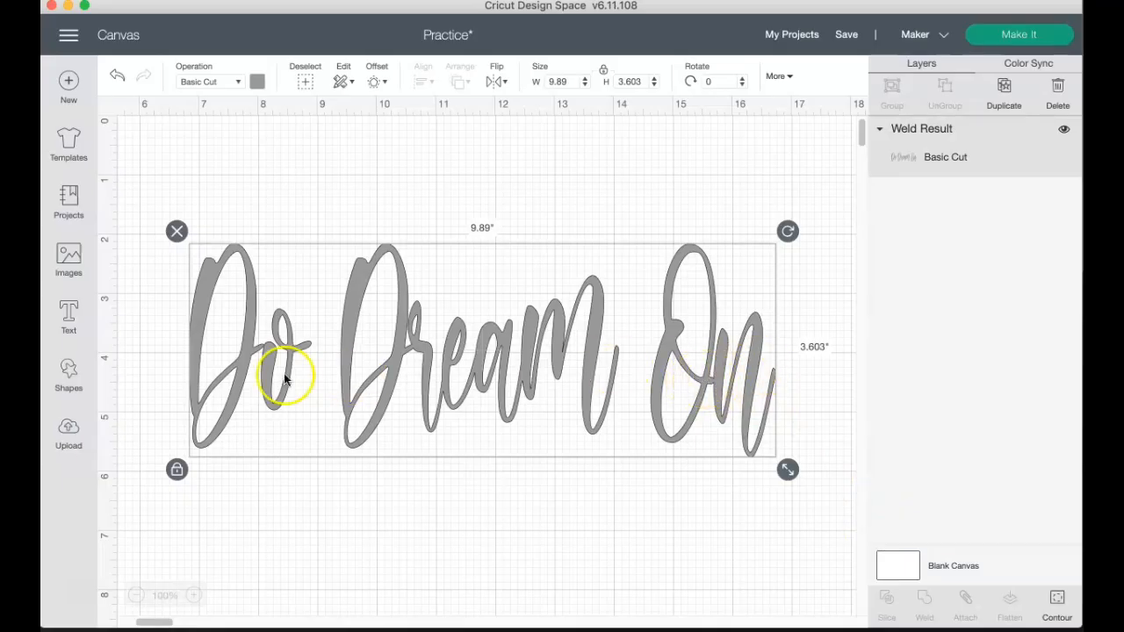
Undo the weld to bring back the grouped letters and select the group.
{"action": "left_click", "coordinate": [117, 74]}
{"action": "left_click", "coordinate": [291, 360]}
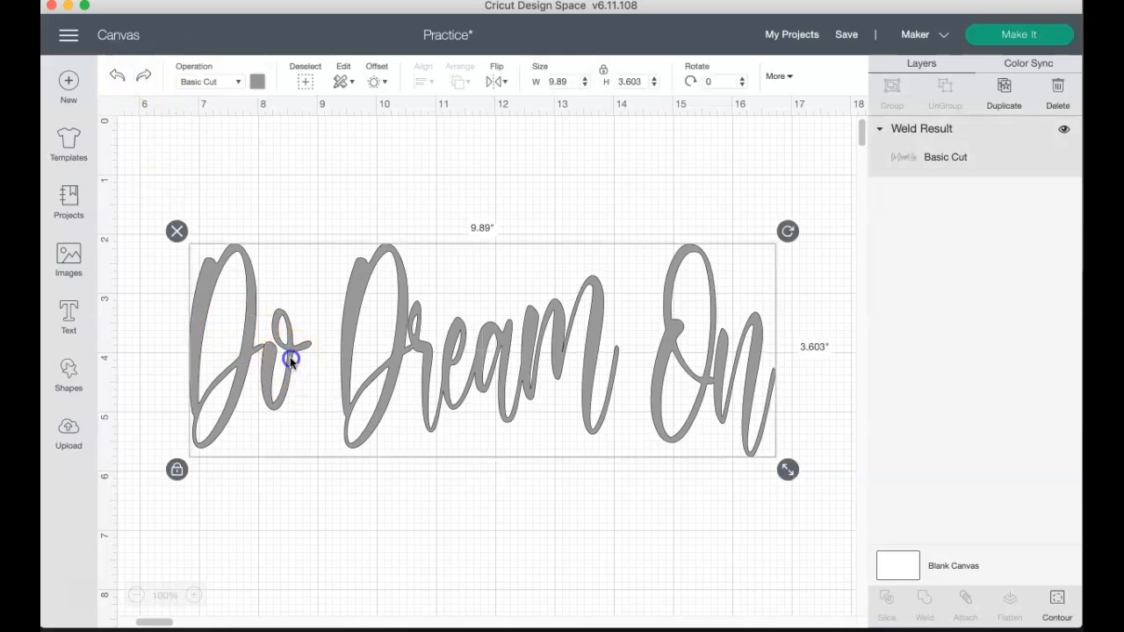
{"action": "left_click_drag", "start_coordinate": [290, 359], "coordinate": [296, 366]}
{"action": "left_click", "coordinate": [334, 468]}
{"action": "left_click", "coordinate": [278, 351]}
{"action": "left_click", "coordinate": [118, 74]}
{"action": "left_click", "coordinate": [282, 342]}
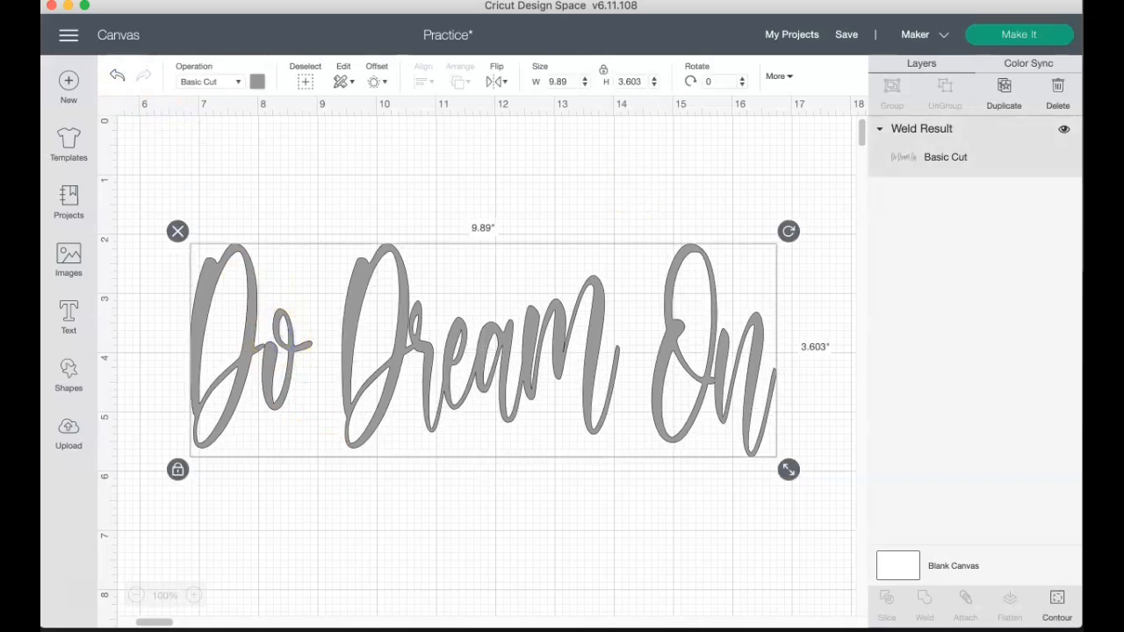
{"action": "left_click", "coordinate": [118, 77]}
{"action": "left_click", "coordinate": [281, 352]}
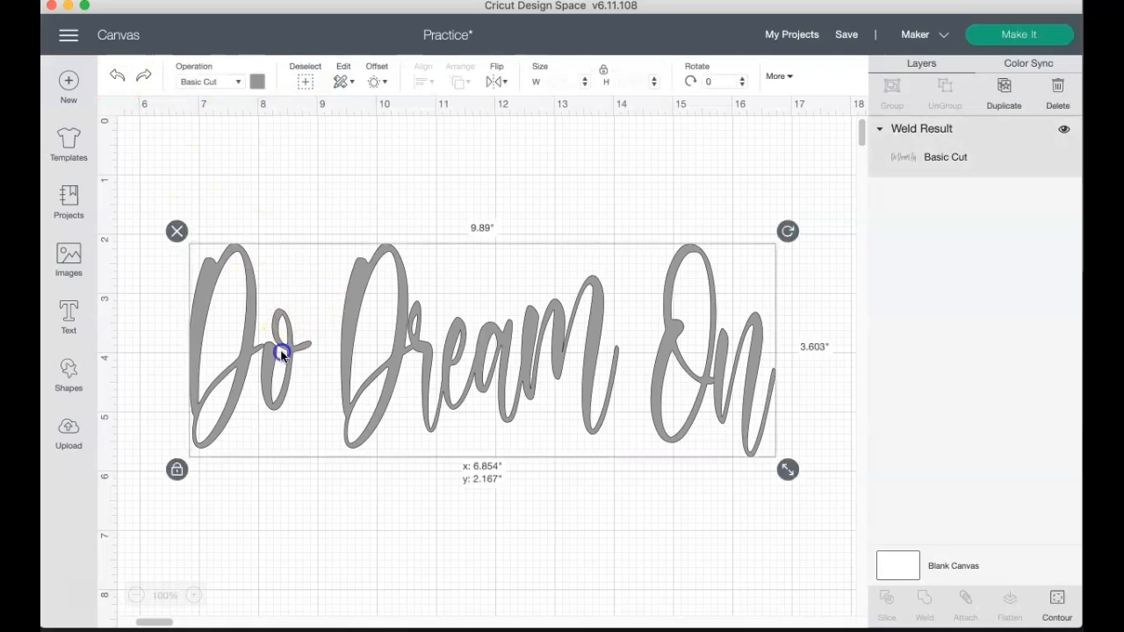
{"action": "left_click", "coordinate": [117, 76]}
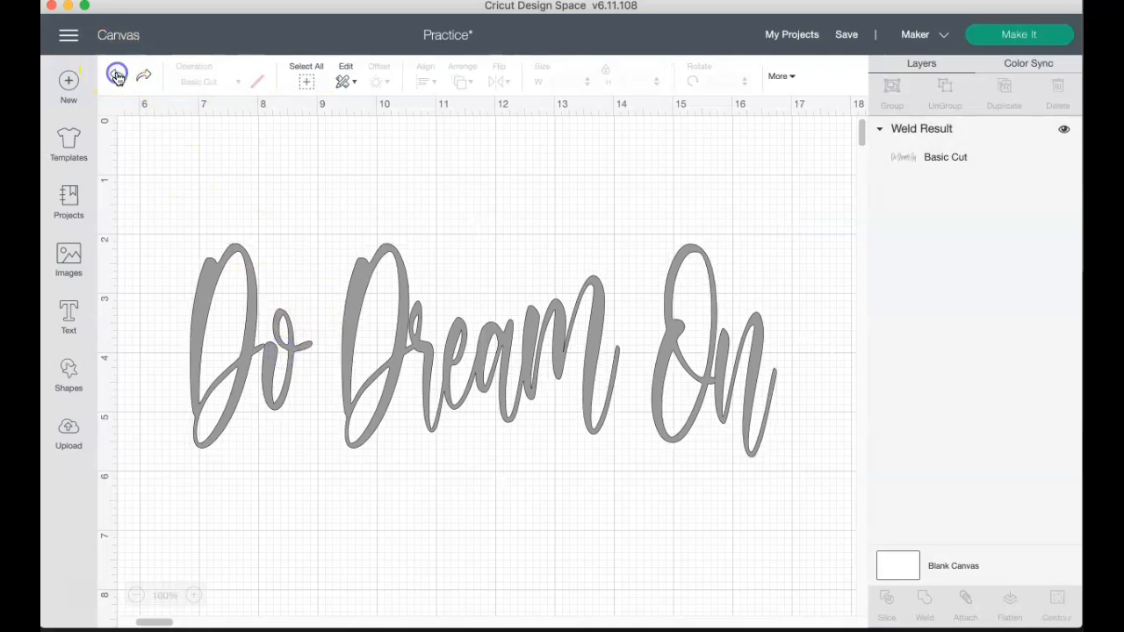
{"action": "left_click", "coordinate": [118, 76]}
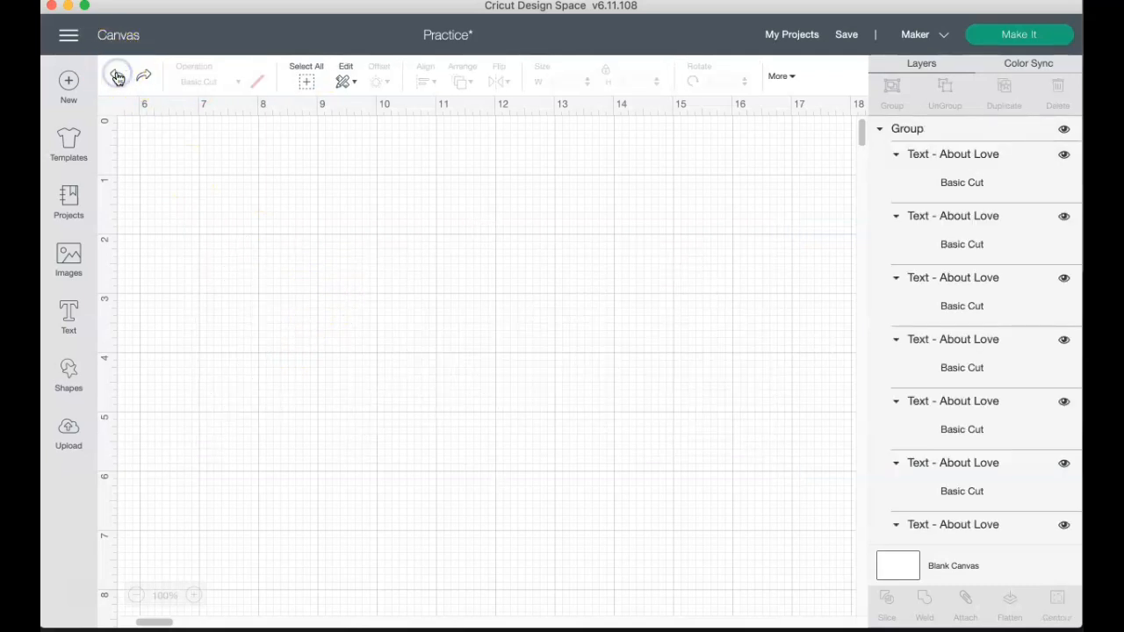
{"action": "left_click", "coordinate": [297, 360]}
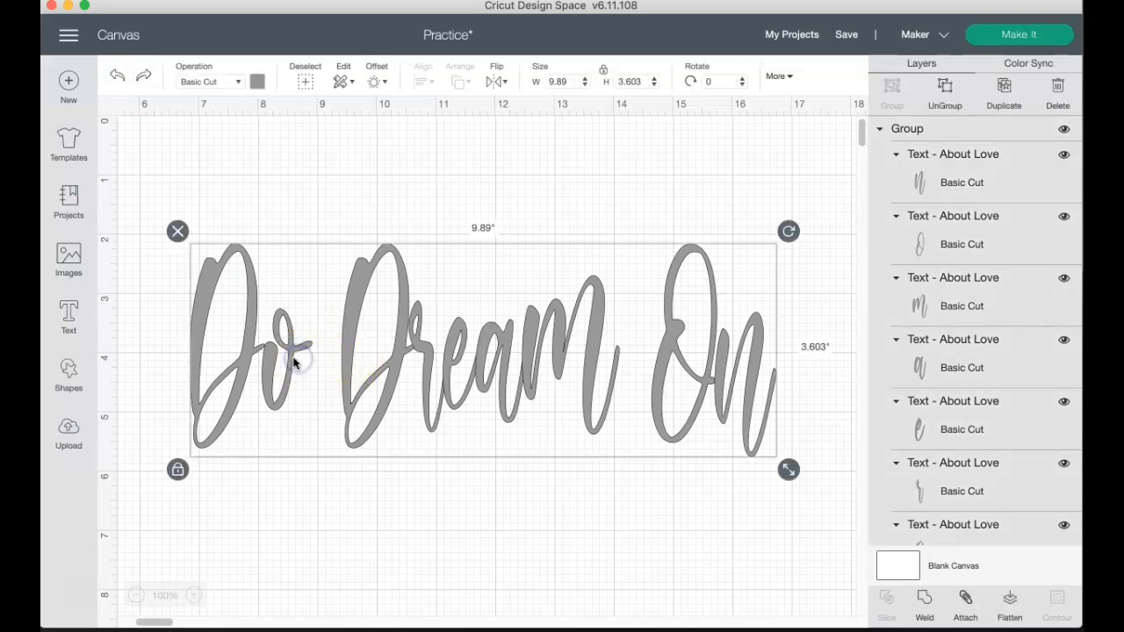
Ungroup the letters and nudge the o of "Do" slightly closer to its D.
{"action": "left_click", "coordinate": [969, 91]}
{"action": "left_click", "coordinate": [287, 365]}
{"action": "left_click_drag", "start_coordinate": [287, 366], "coordinate": [278, 364]}
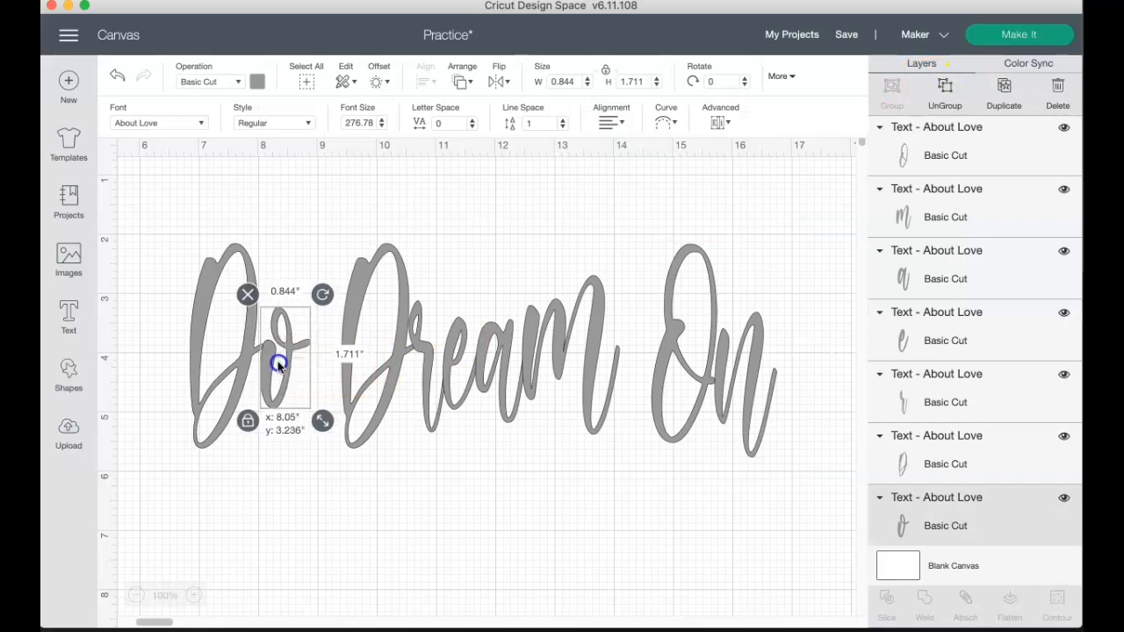
Weld the D and o of "Do" together, check the join, and deselect the word.
{"action": "left_click", "coordinate": [150, 201]}
{"action": "left_click_drag", "start_coordinate": [187, 207], "coordinate": [301, 458]}
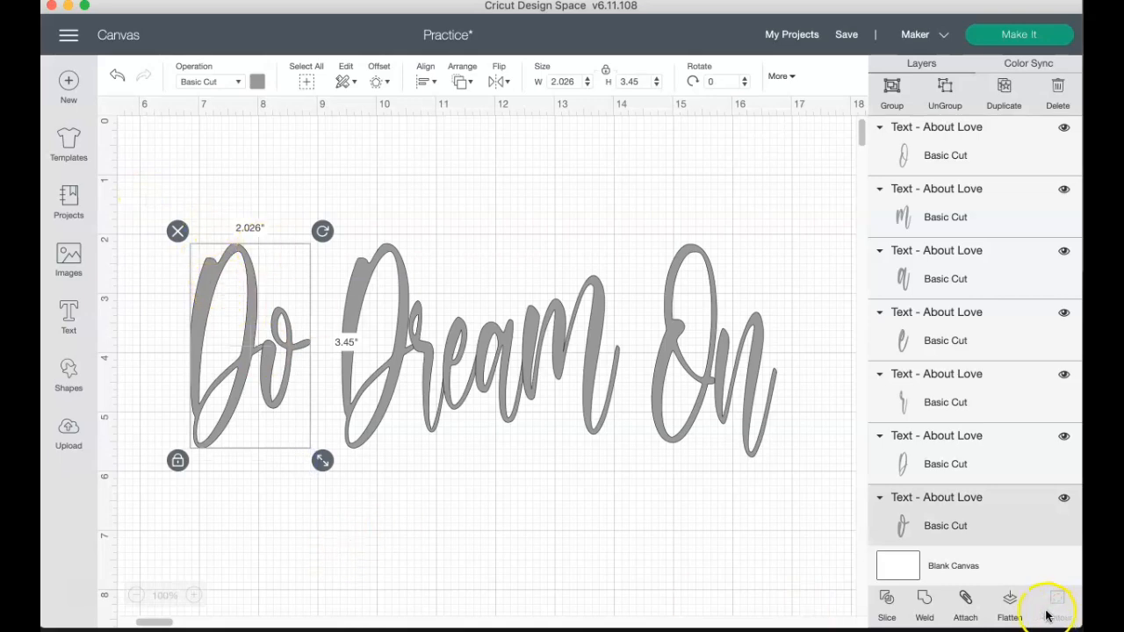
{"action": "left_click", "coordinate": [925, 600]}
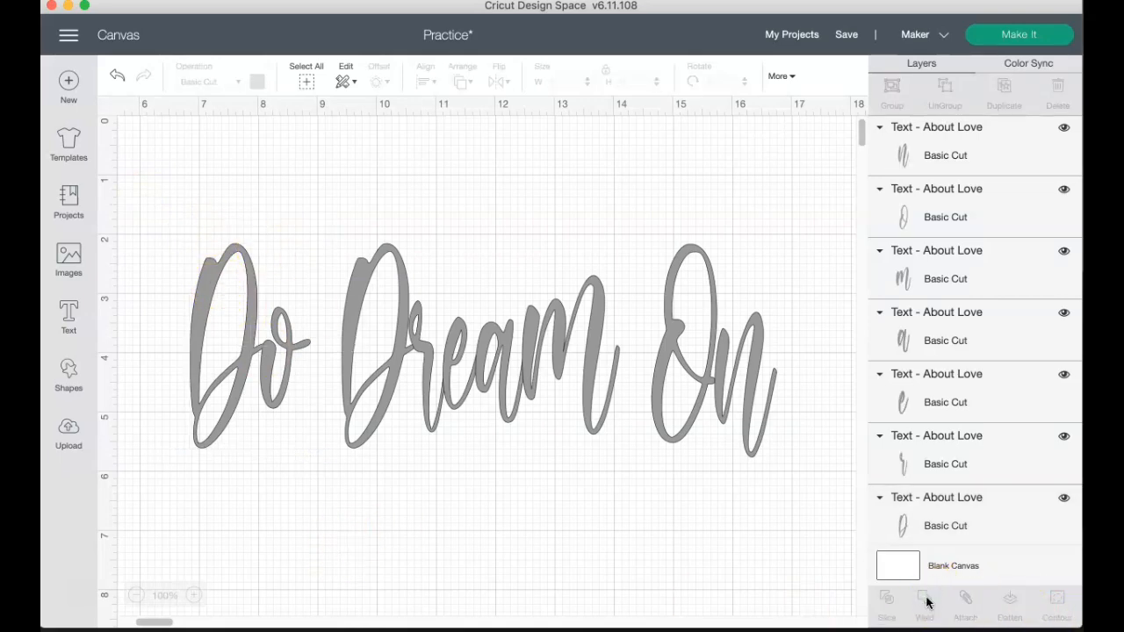
{"action": "left_click", "coordinate": [268, 333]}
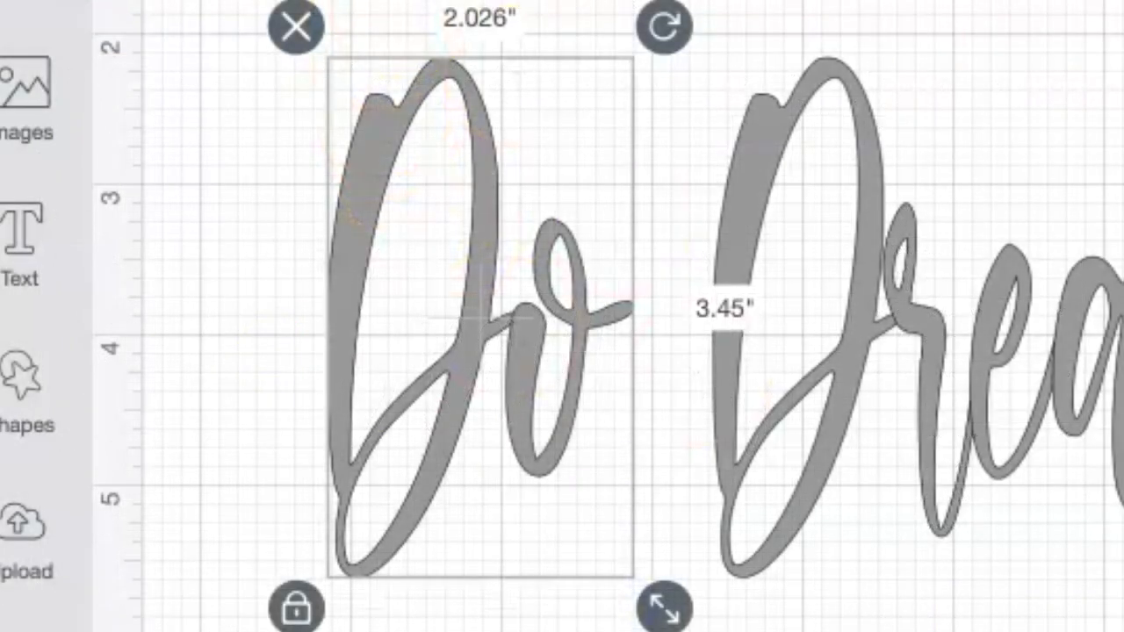
{"action": "key", "text": "Escape"}
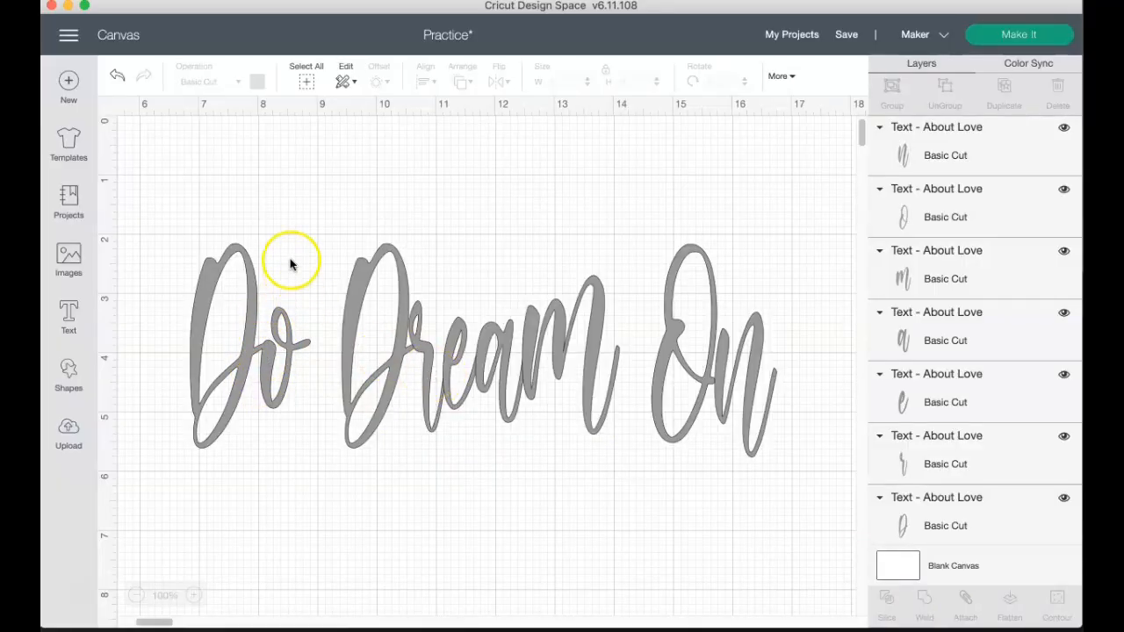
Select everything in "Do Dream On" and weld it all into one shape.
{"action": "left_click_drag", "start_coordinate": [283, 216], "coordinate": [795, 470]}
{"action": "left_click", "coordinate": [924, 598]}
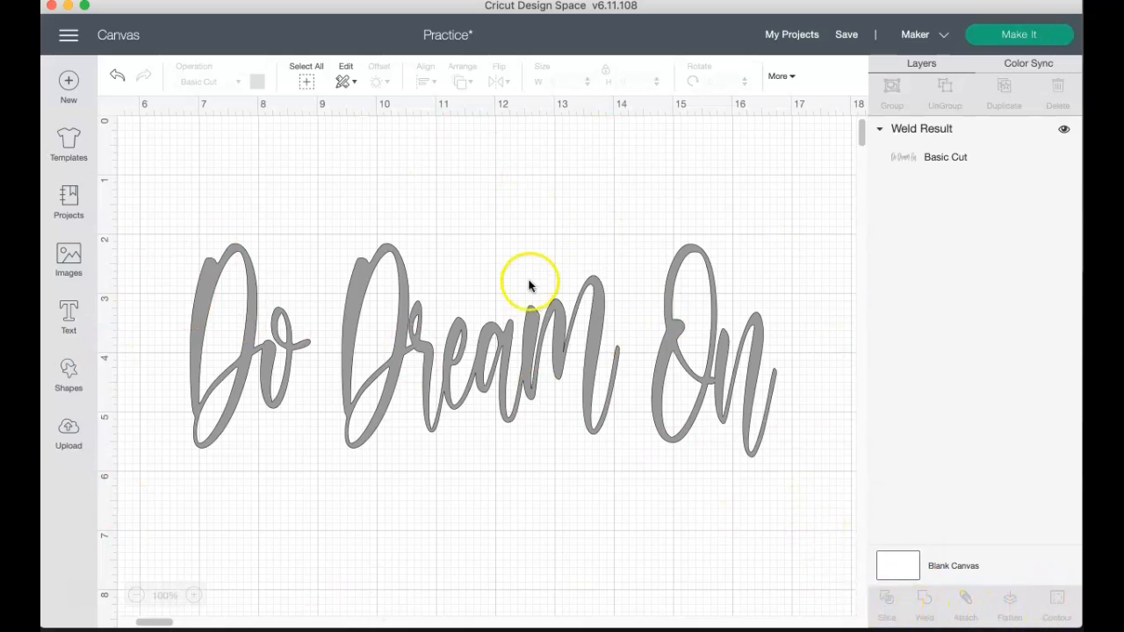
{"action": "left_click", "coordinate": [431, 245]}
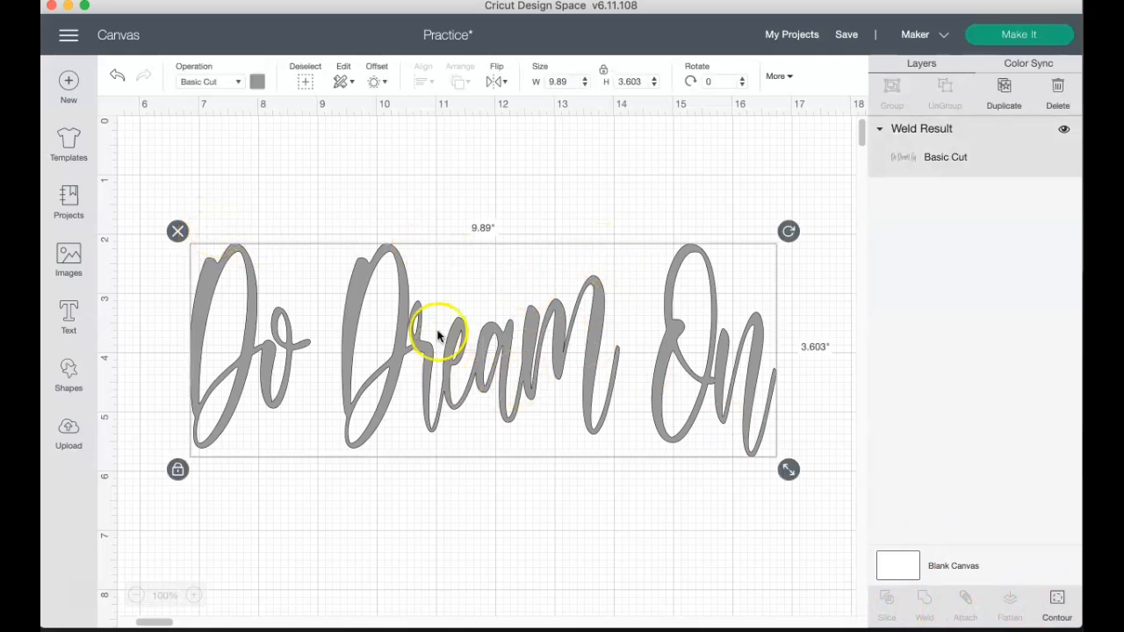
{"action": "left_click_drag", "start_coordinate": [592, 289], "coordinate": [592, 290]}
Preview the welded text on the cutting mat, shift it on the mat, and return to the canvas.
{"action": "left_click", "coordinate": [1025, 35]}
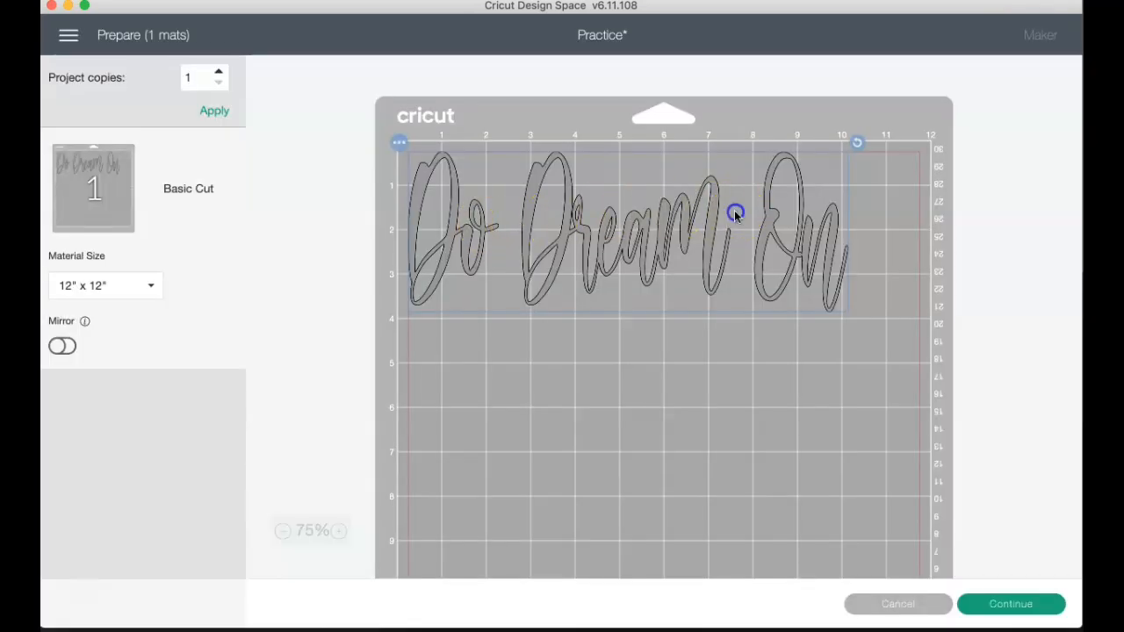
{"action": "left_click_drag", "start_coordinate": [735, 210], "coordinate": [757, 228]}
{"action": "left_click", "coordinate": [882, 604]}
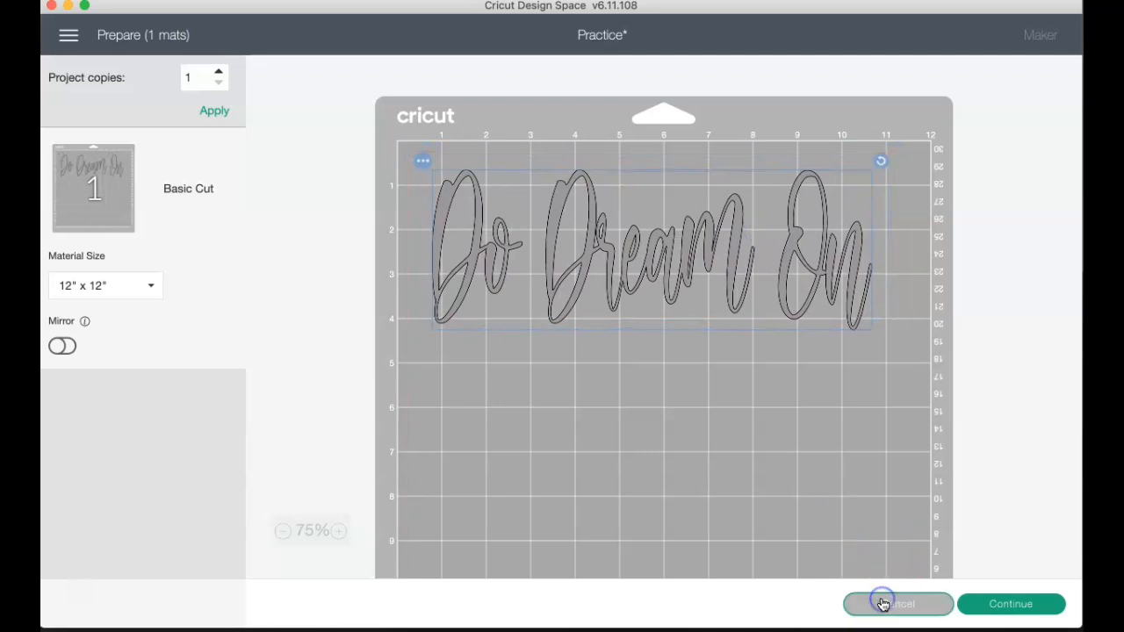
Recolor the welded "Do Dream On" text purple.
{"action": "left_click", "coordinate": [554, 220]}
{"action": "left_click", "coordinate": [334, 356]}
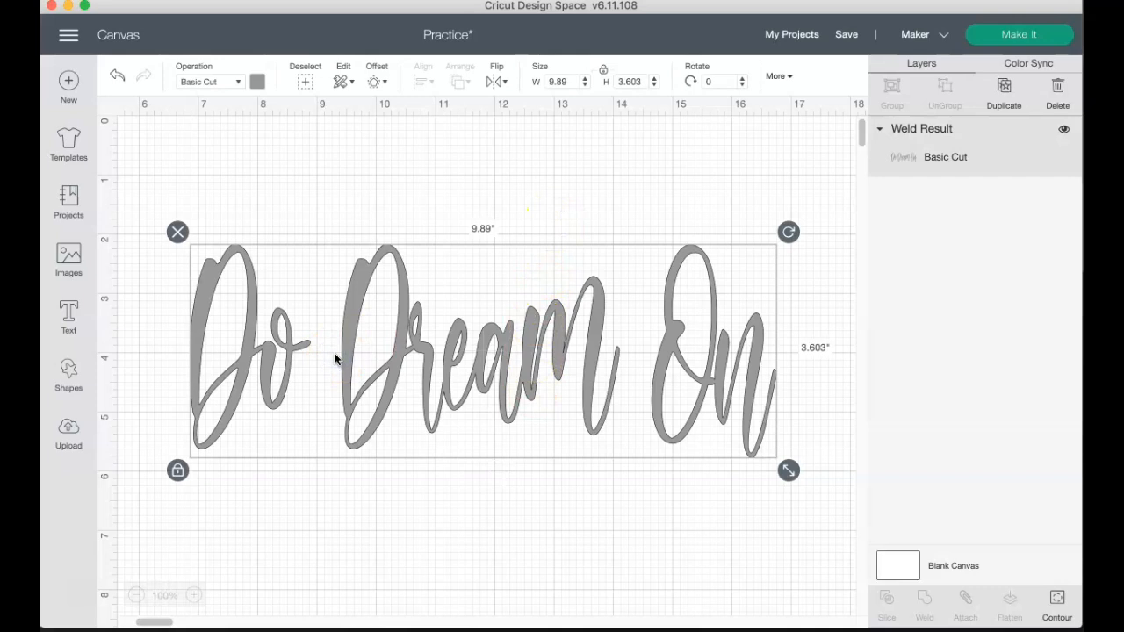
{"action": "left_click", "coordinate": [260, 82]}
{"action": "left_click", "coordinate": [297, 202]}
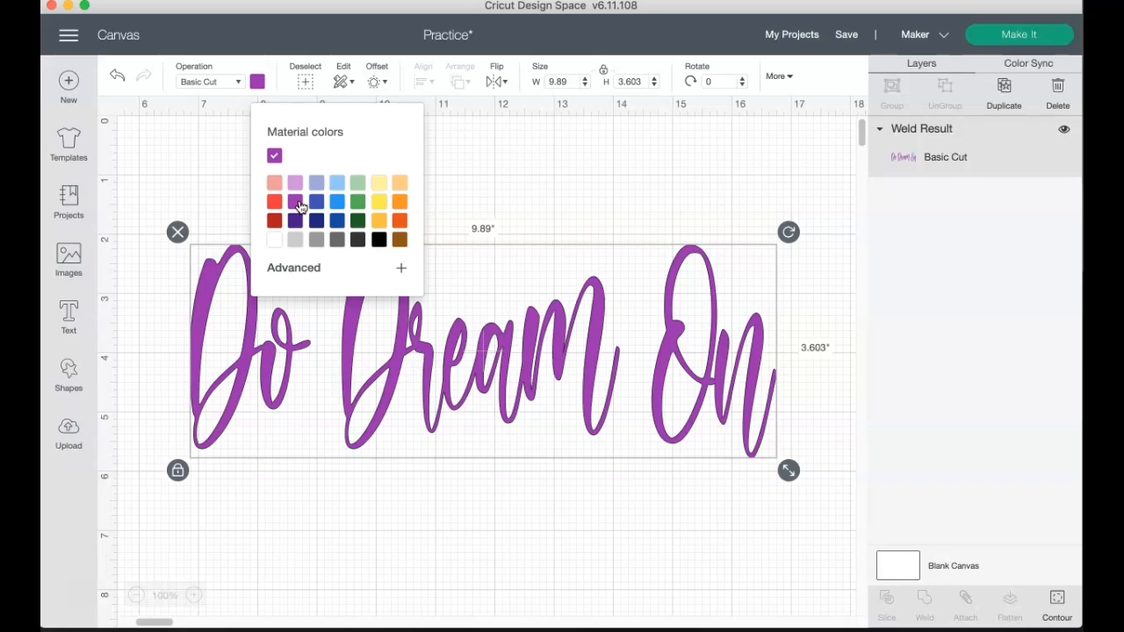
Move the purple welded "Do Dream On" text higher on the canvas.
{"action": "left_click_drag", "start_coordinate": [439, 367], "coordinate": [449, 304]}
{"action": "left_click_drag", "start_coordinate": [450, 334], "coordinate": [461, 345]}
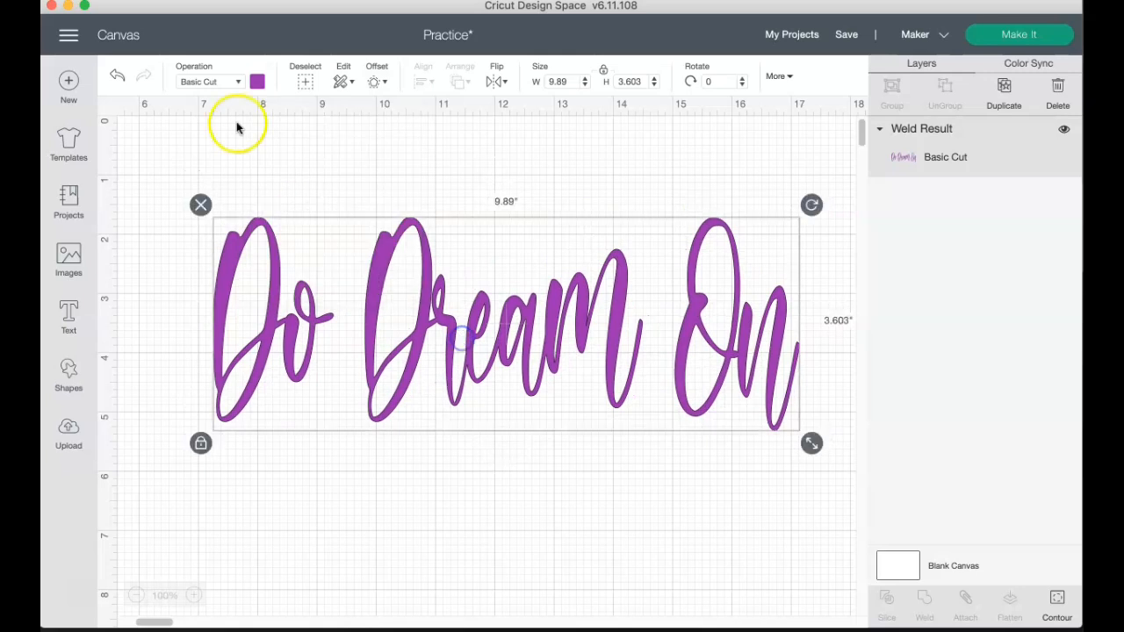
Cycle through the canvas grid display styles and leave the grid turned off.
{"action": "left_click", "coordinate": [106, 106]}
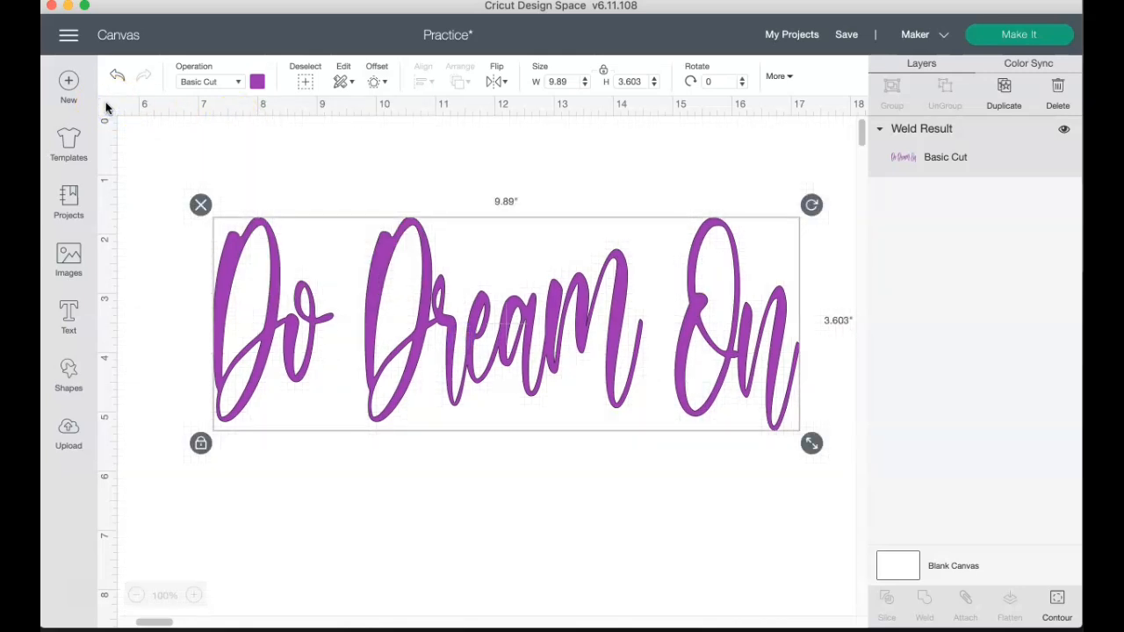
{"action": "left_click", "coordinate": [106, 109]}
{"action": "left_click", "coordinate": [107, 104]}
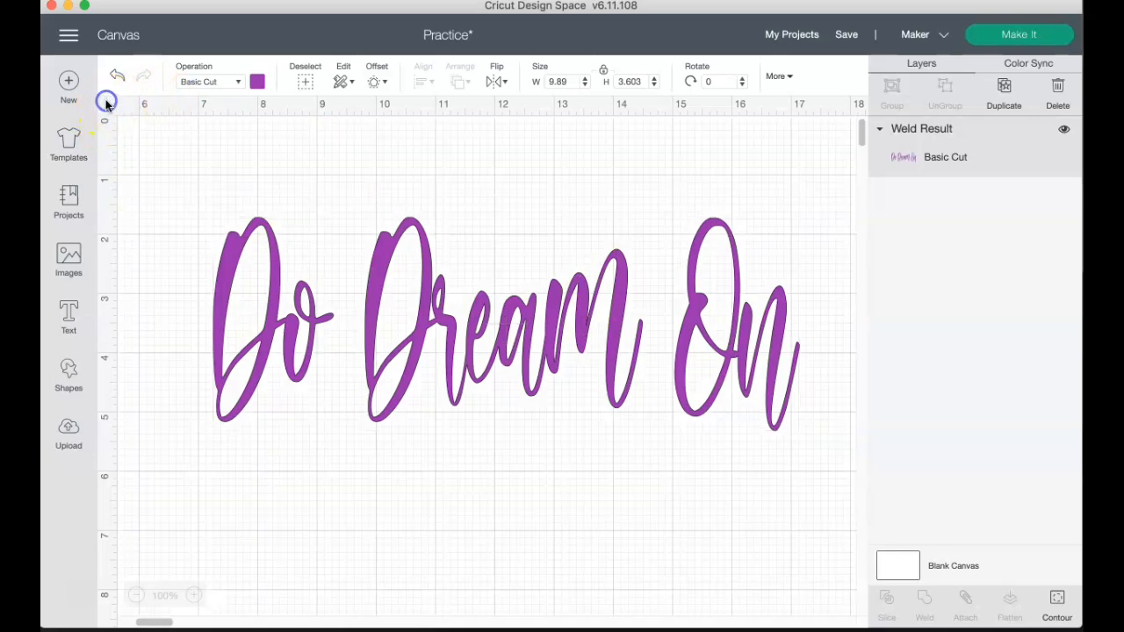
{"action": "left_click", "coordinate": [106, 103]}
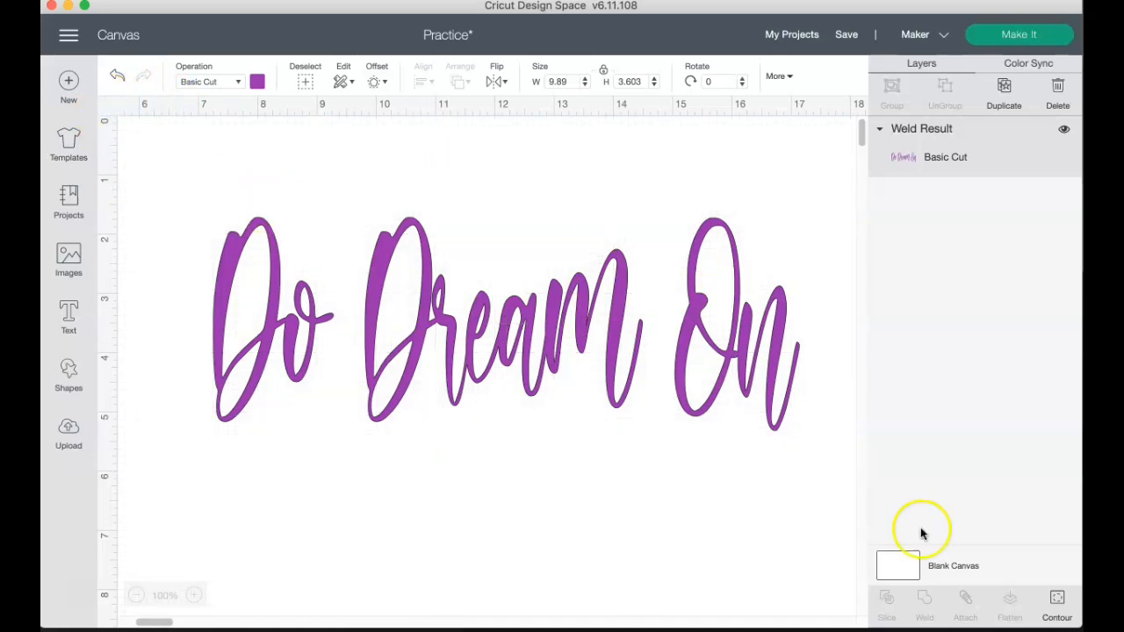
Try gray, red, light purple and light yellow as the canvas background color, and set it back to white.
{"action": "left_click", "coordinate": [907, 564]}
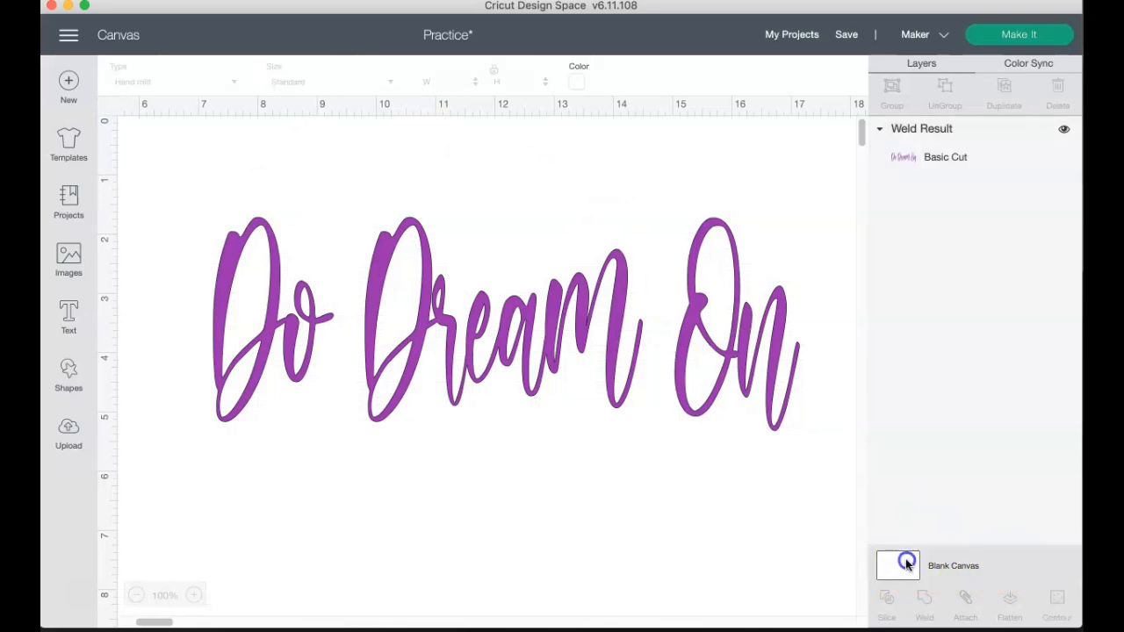
{"action": "left_click", "coordinate": [570, 83]}
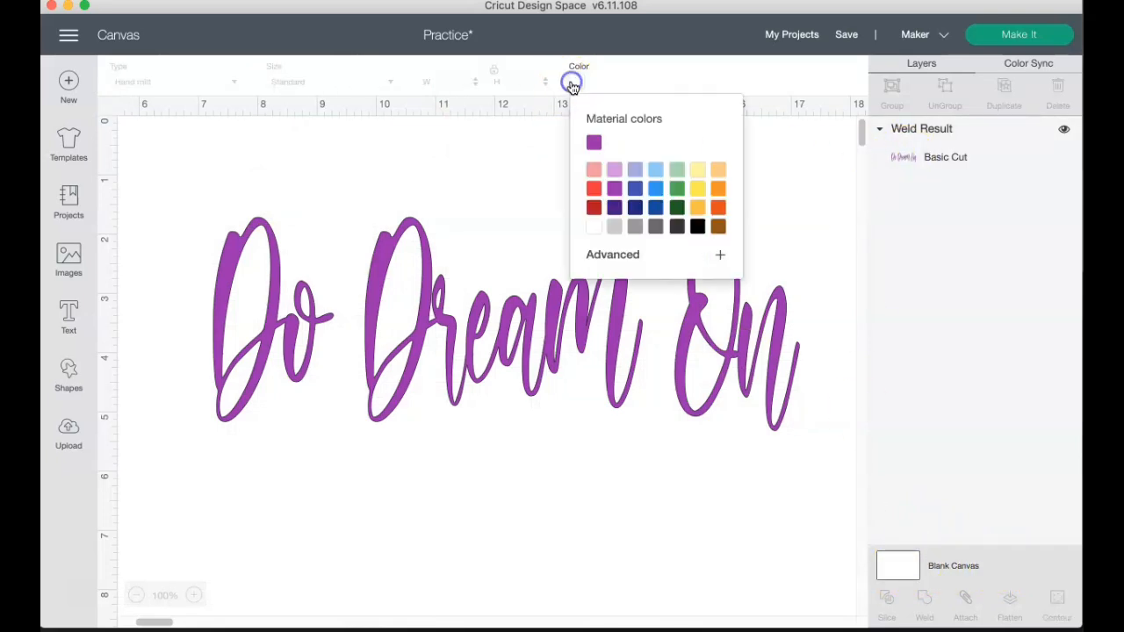
{"action": "left_click", "coordinate": [632, 232]}
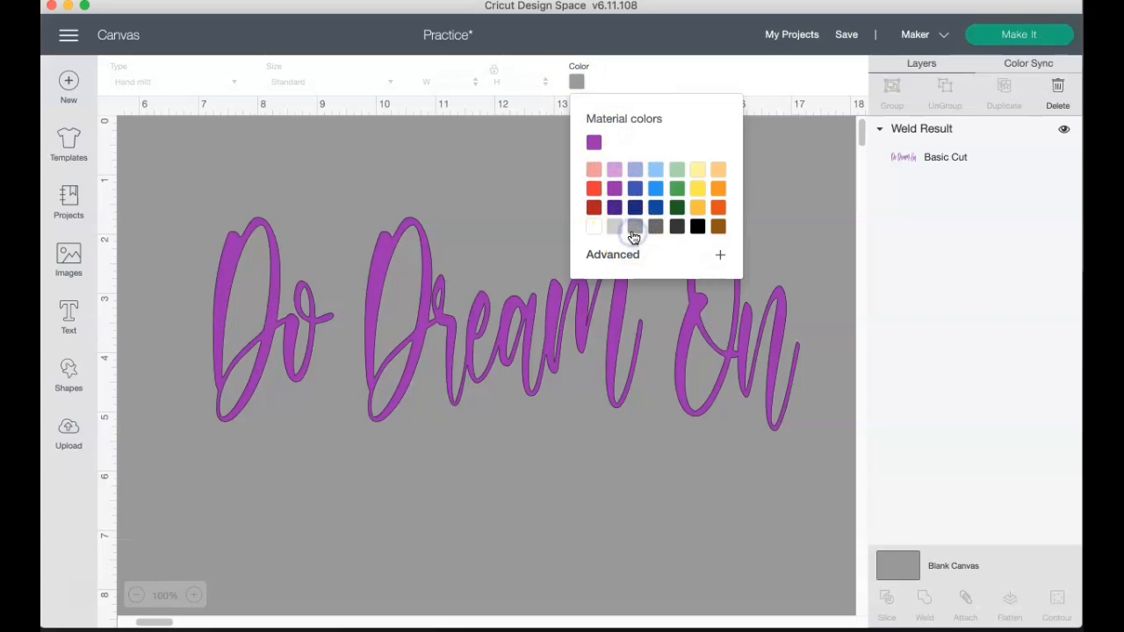
{"action": "left_click", "coordinate": [594, 186]}
{"action": "left_click", "coordinate": [595, 211]}
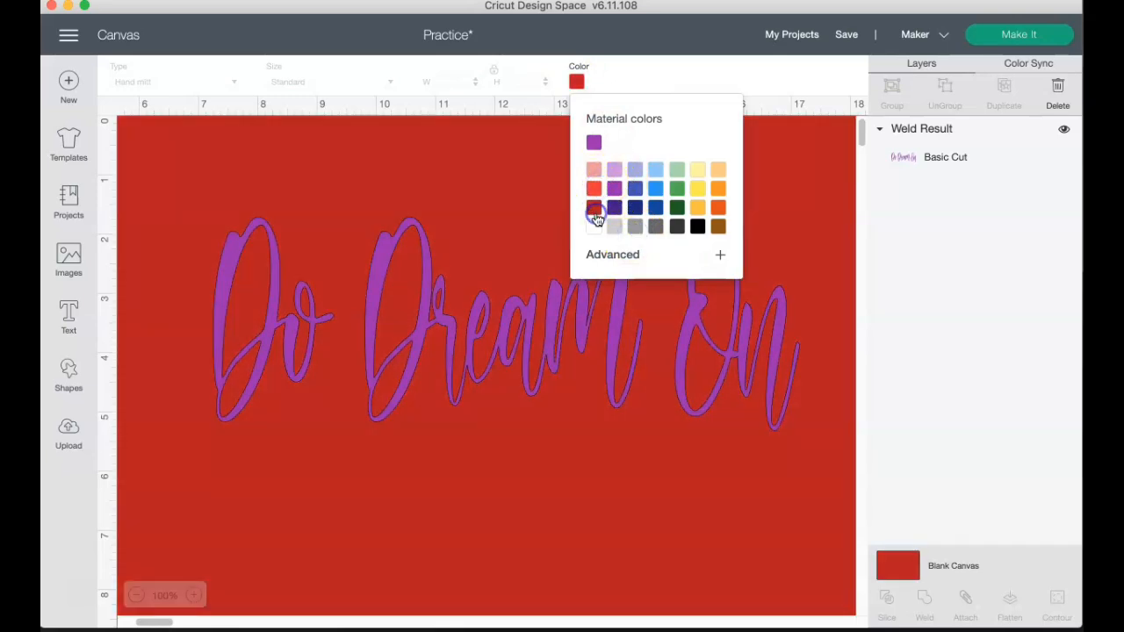
{"action": "left_click", "coordinate": [614, 169]}
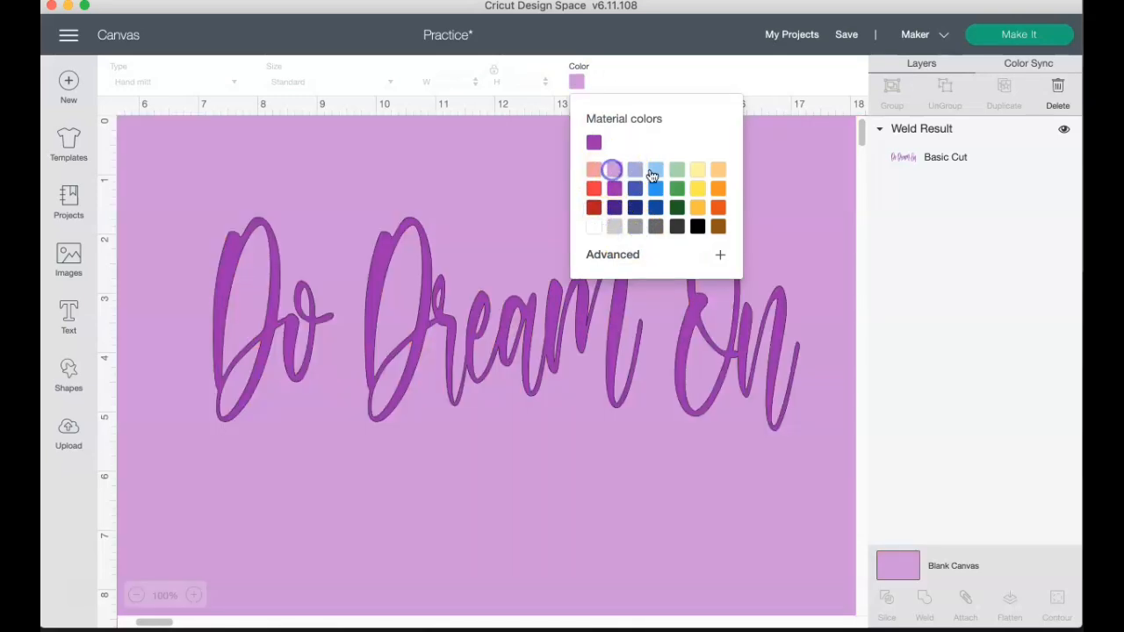
{"action": "left_click", "coordinate": [696, 171]}
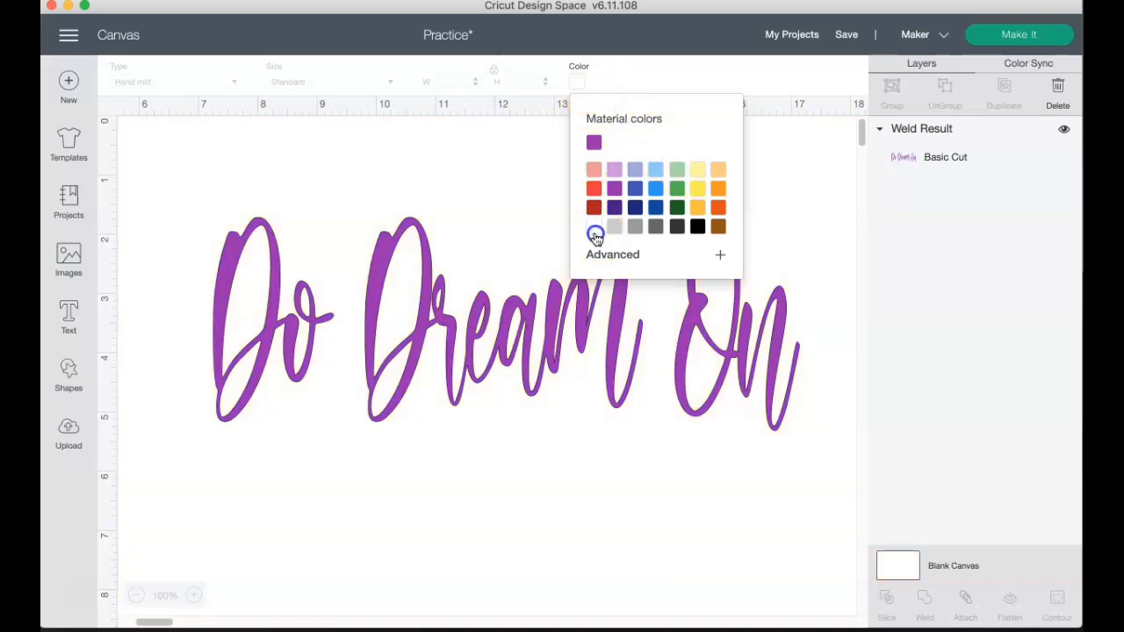
{"action": "left_click", "coordinate": [593, 227]}
{"action": "left_click", "coordinate": [860, 532]}
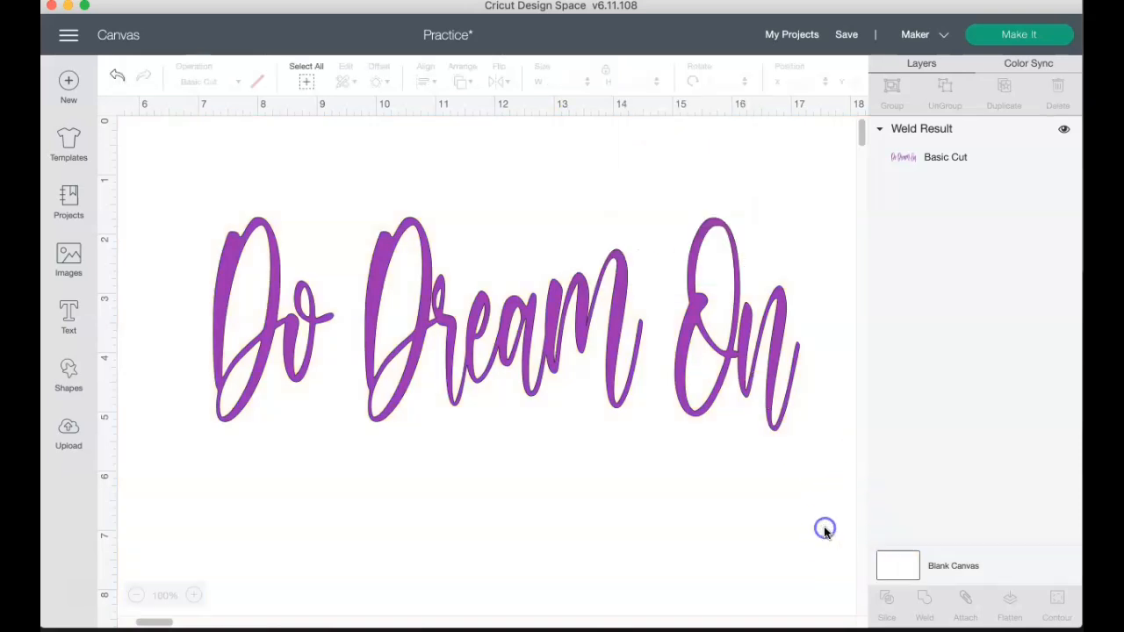
Shift the welded text slightly across the canvas and flip it both vertically and horizontally.
{"action": "left_click", "coordinate": [695, 290]}
{"action": "left_click_drag", "start_coordinate": [691, 254], "coordinate": [666, 255]}
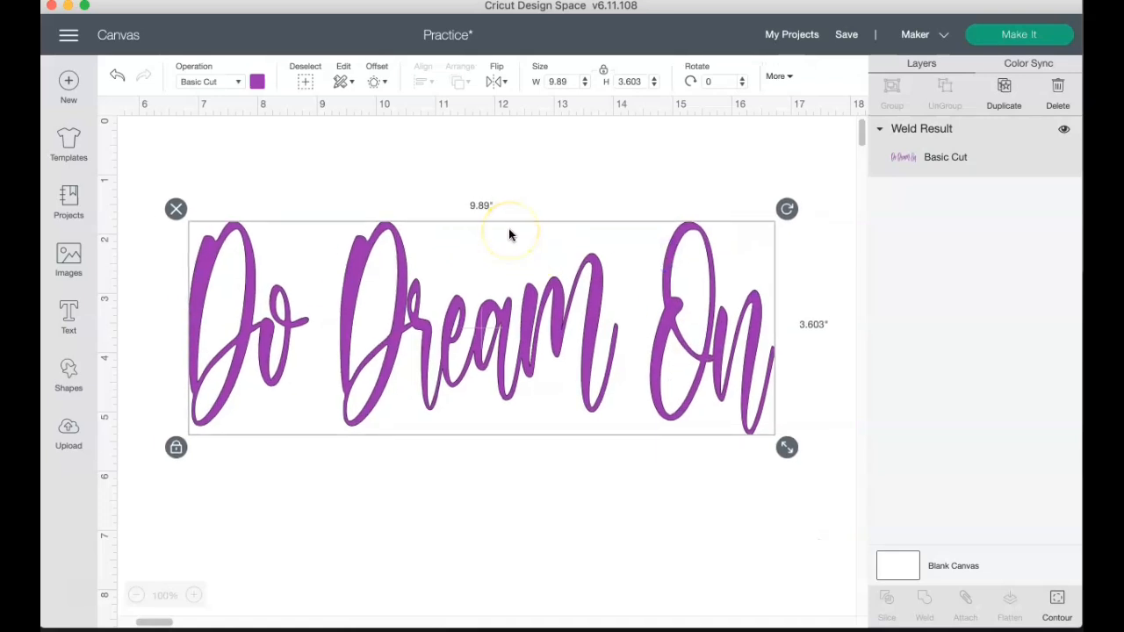
{"action": "left_click", "coordinate": [497, 82]}
{"action": "left_click", "coordinate": [547, 127]}
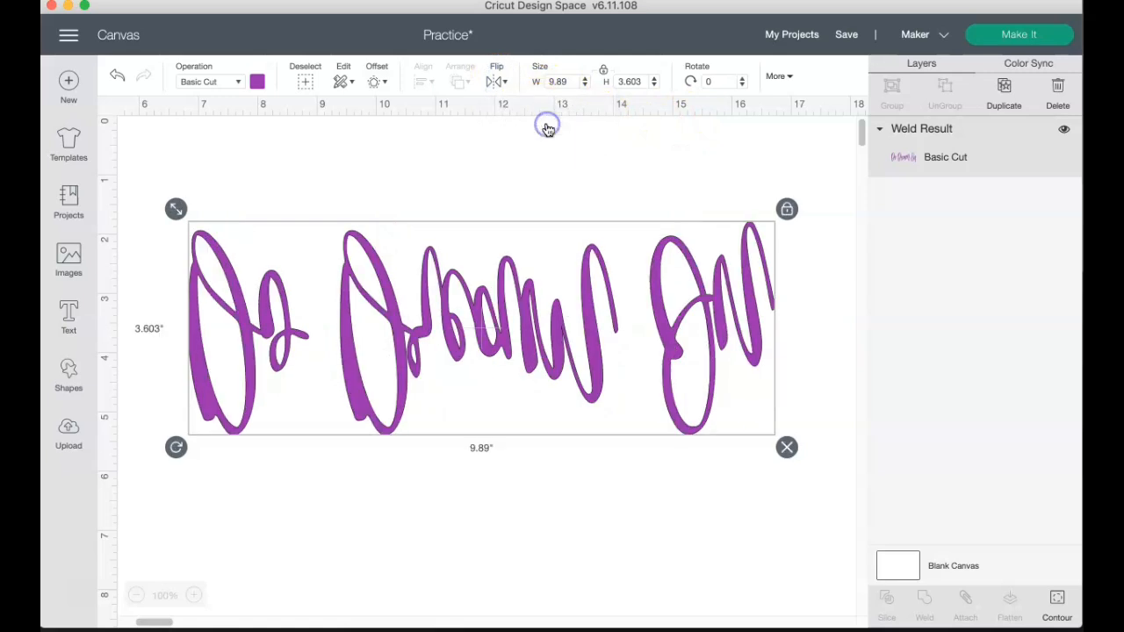
{"action": "left_click", "coordinate": [507, 82]}
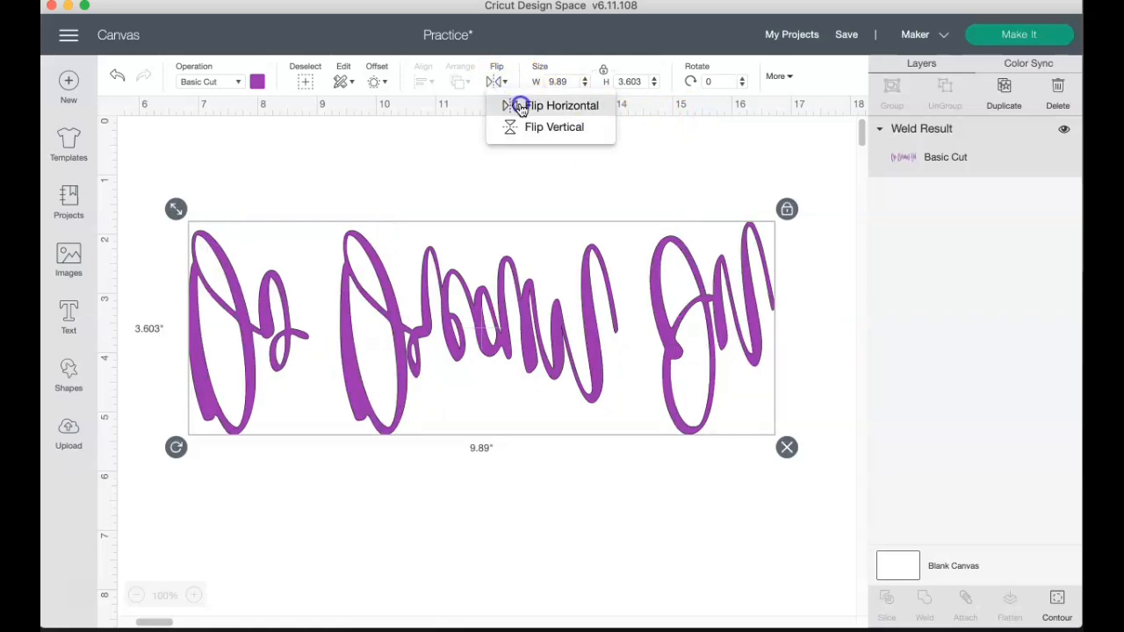
{"action": "left_click", "coordinate": [519, 107]}
{"action": "left_click", "coordinate": [528, 136]}
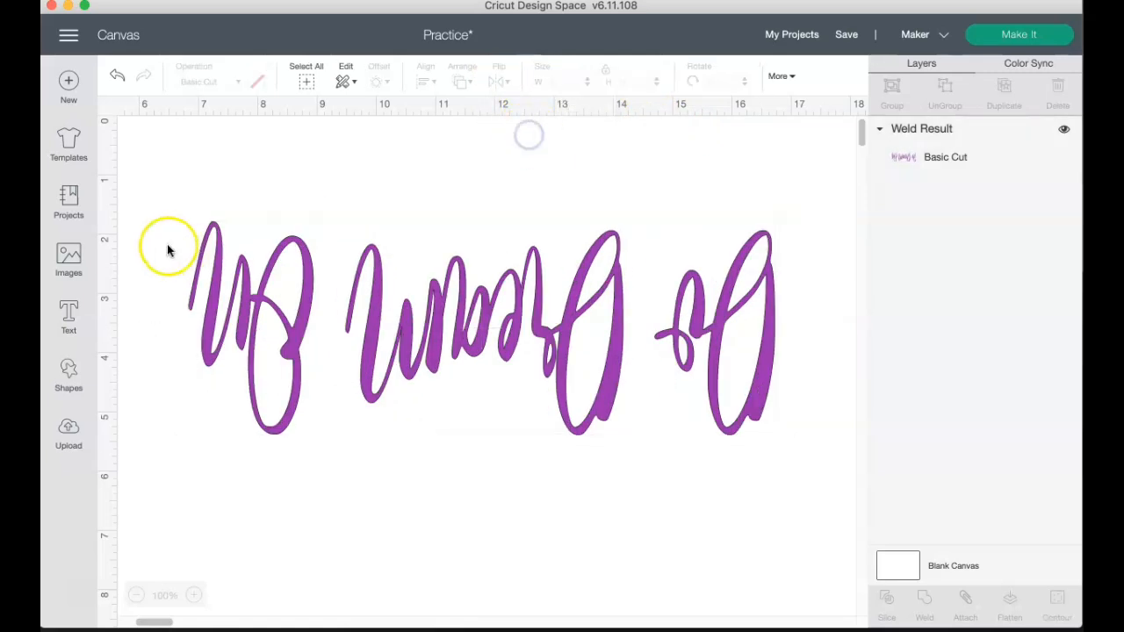
Delete the flipped welded text and add a new text object reading "Do Dream ON".
{"action": "left_click", "coordinate": [218, 253]}
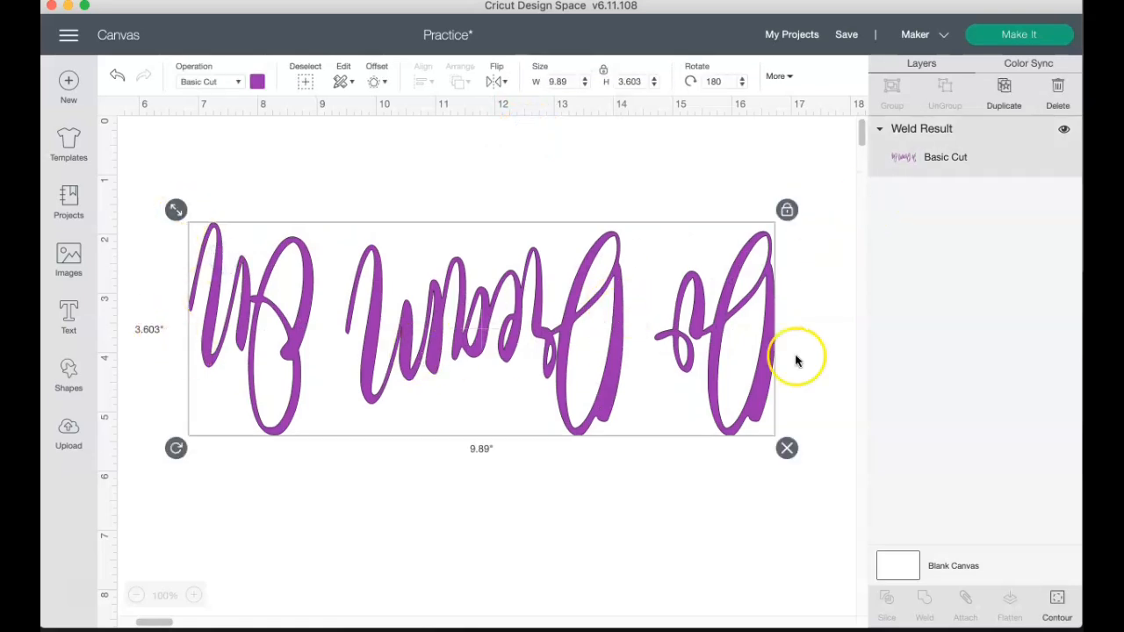
{"action": "left_click", "coordinate": [788, 450]}
{"action": "left_click", "coordinate": [72, 323]}
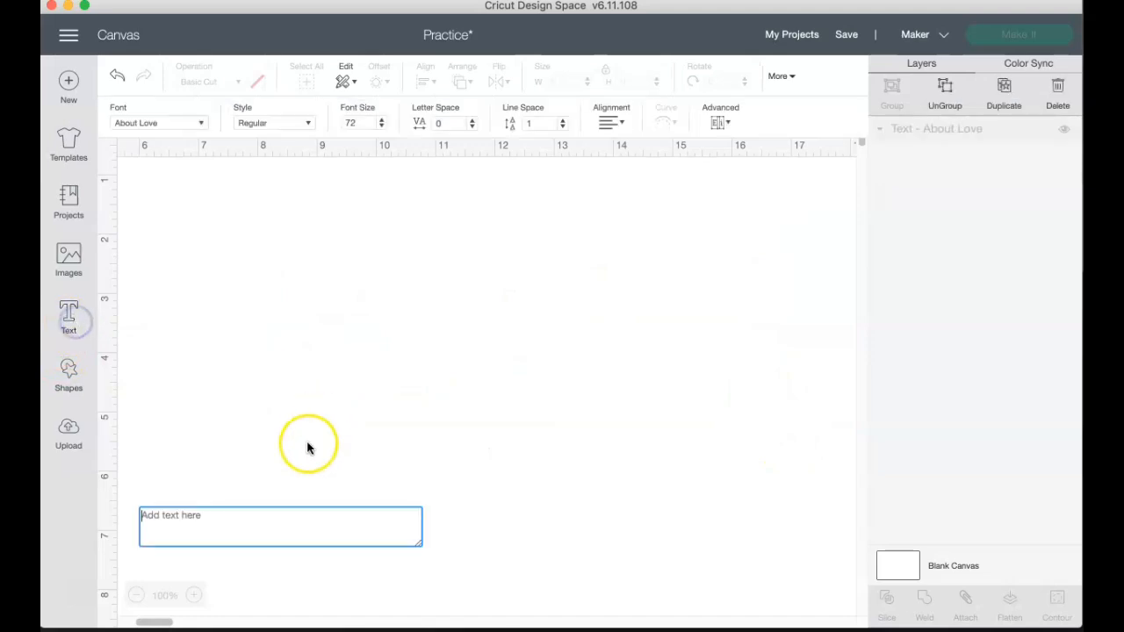
{"action": "type", "text": "Do Dr"}
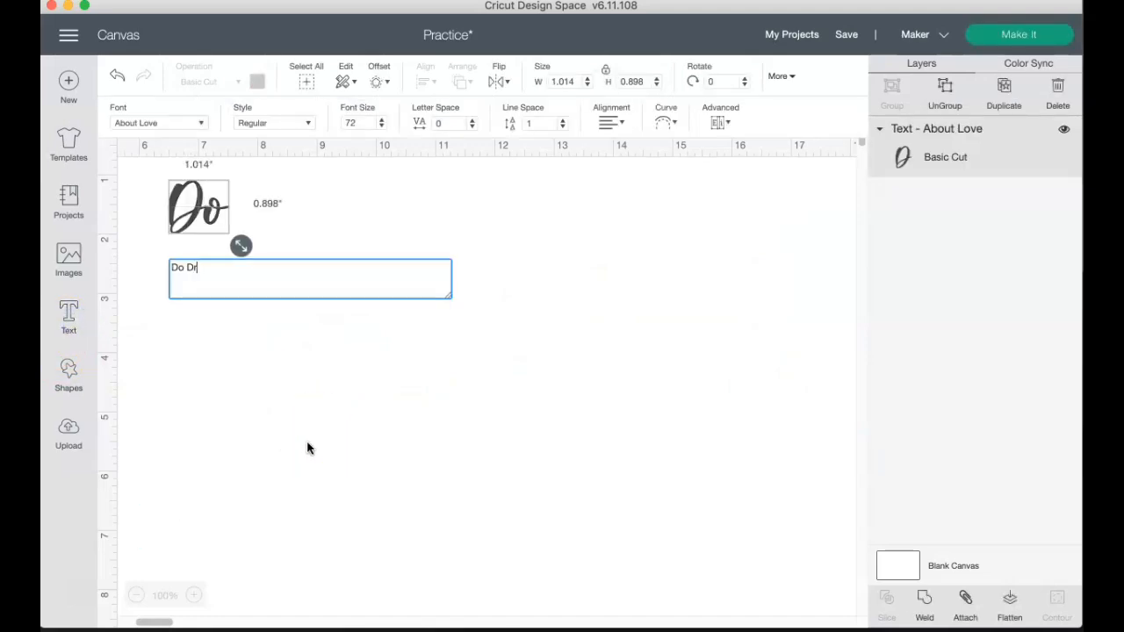
{"action": "type", "text": "eam ON"}
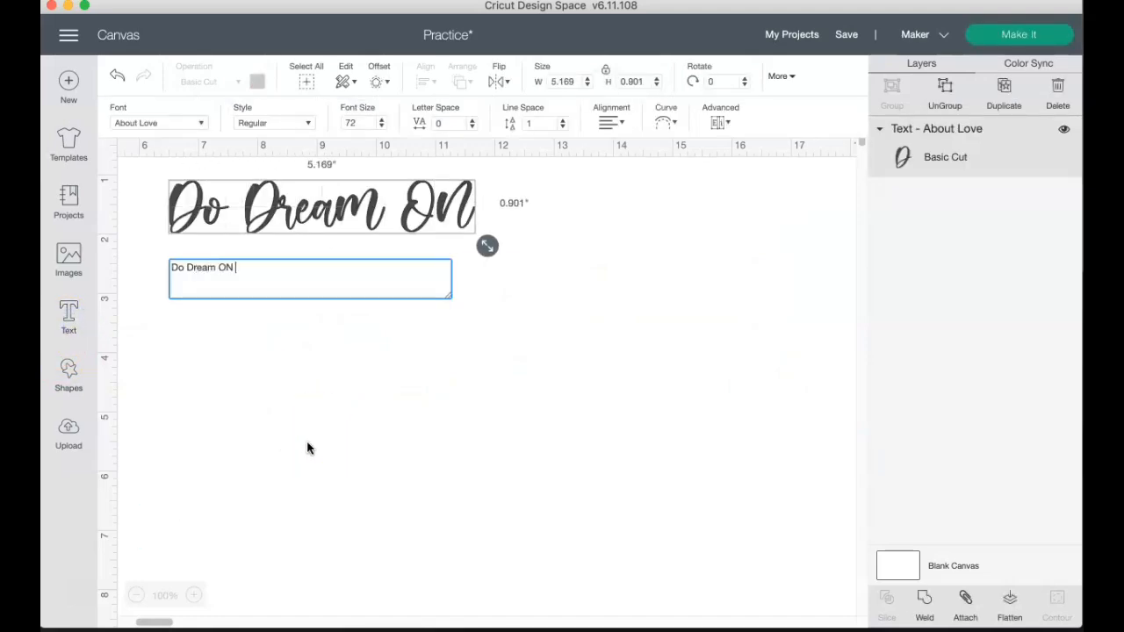
Change the new text's font to Adobe Fan Heiti Std and move it lower on the canvas.
{"action": "left_click", "coordinate": [203, 122]}
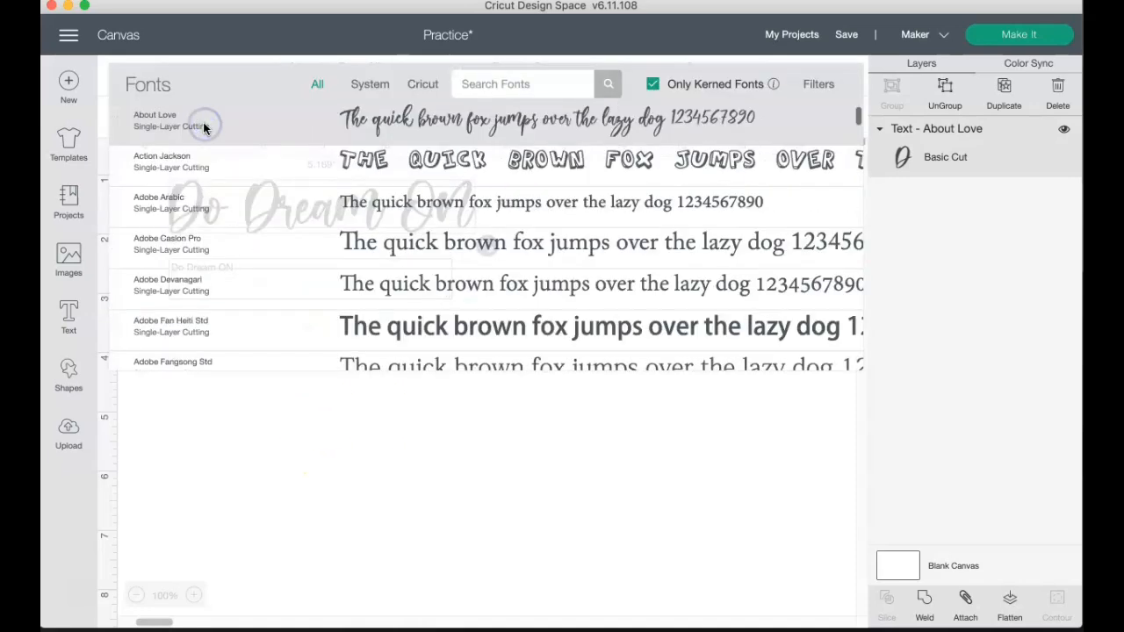
{"action": "left_click", "coordinate": [429, 319]}
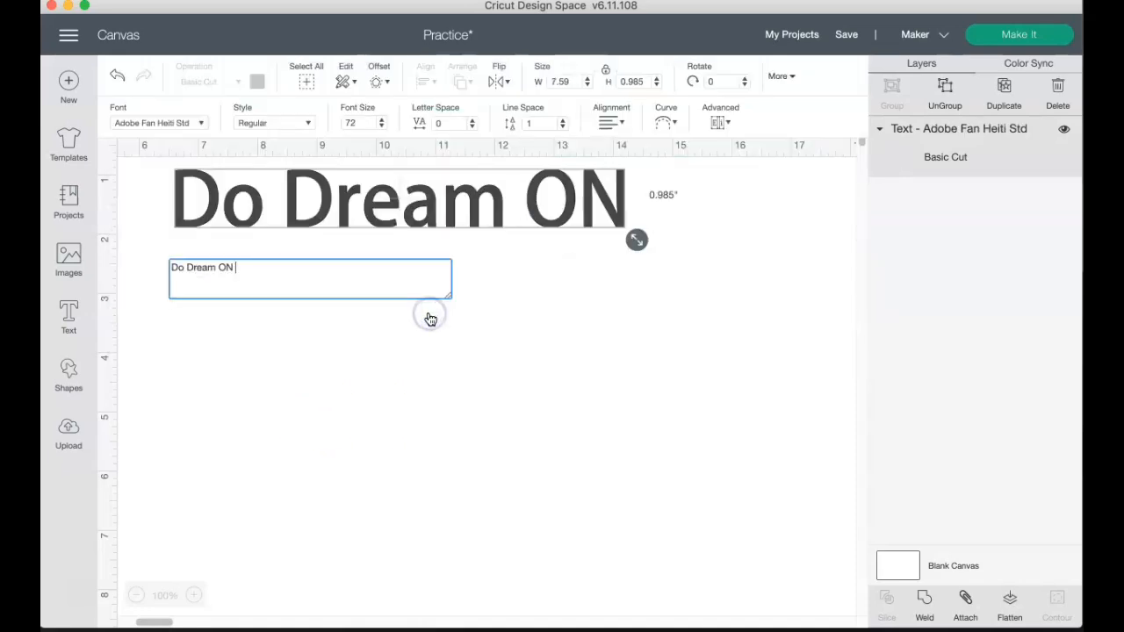
{"action": "left_click_drag", "start_coordinate": [503, 220], "coordinate": [507, 312]}
Correct the wording to "Do Dream On" by replacing the capital N with a lowercase n.
{"action": "double_click", "coordinate": [557, 289]}
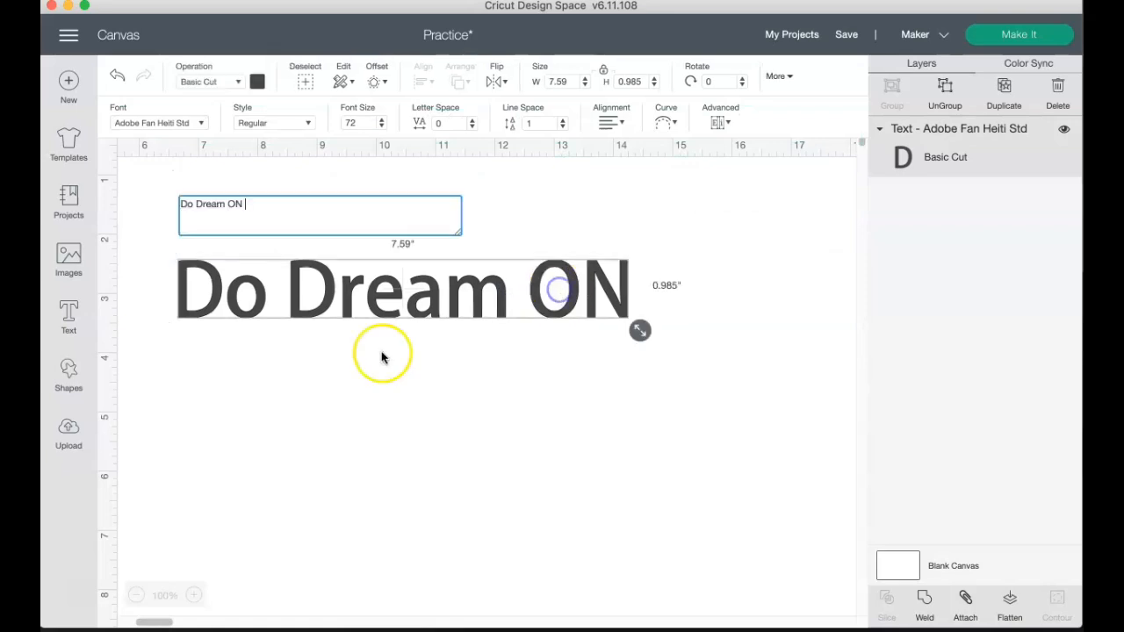
{"action": "left_click", "coordinate": [279, 205]}
{"action": "key", "text": "BackSpace"}
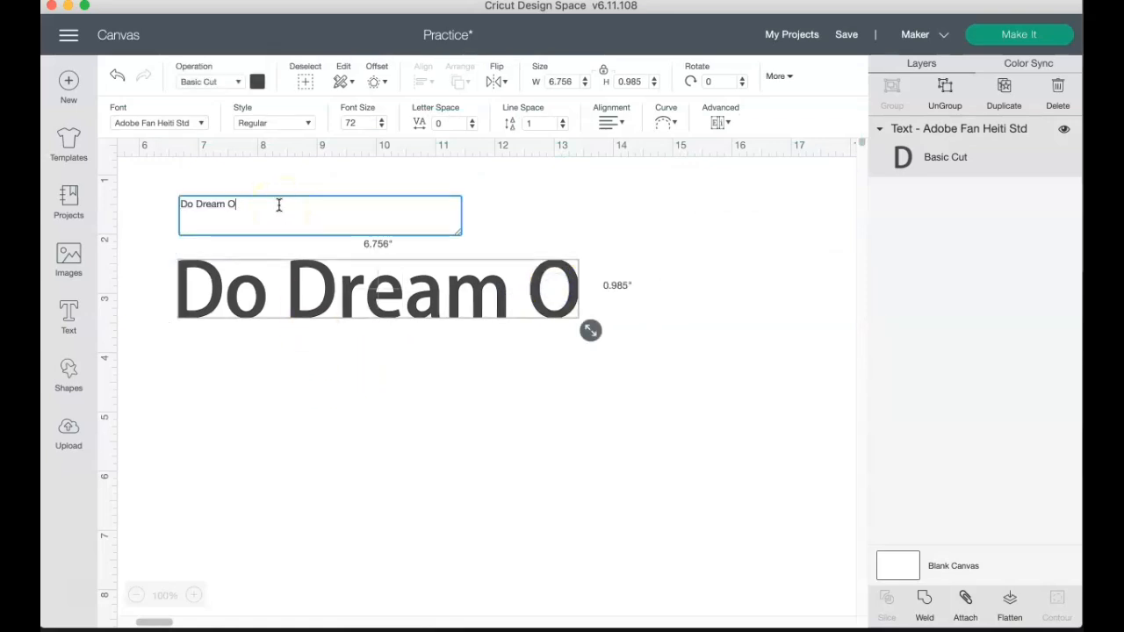
{"action": "type", "text": "n"}
{"action": "left_click", "coordinate": [547, 178]}
Break the text into three lines so that "Do", "Dream" and "On" each sit on their own line.
{"action": "left_click", "coordinate": [414, 279]}
{"action": "left_click", "coordinate": [272, 302]}
{"action": "left_click", "coordinate": [262, 299]}
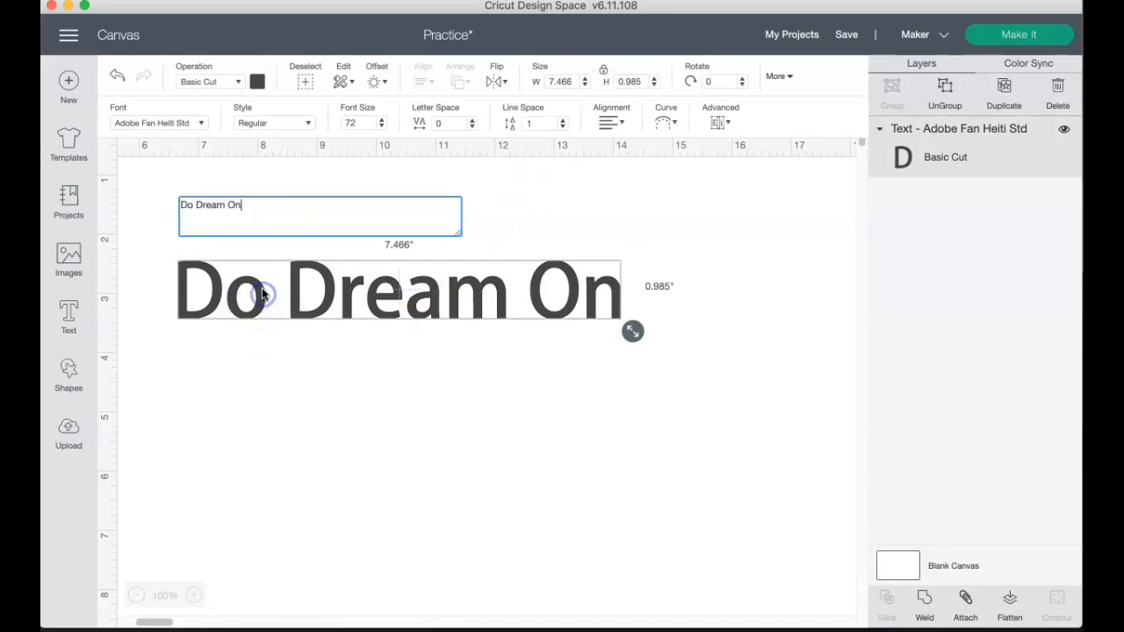
{"action": "left_click", "coordinate": [197, 205]}
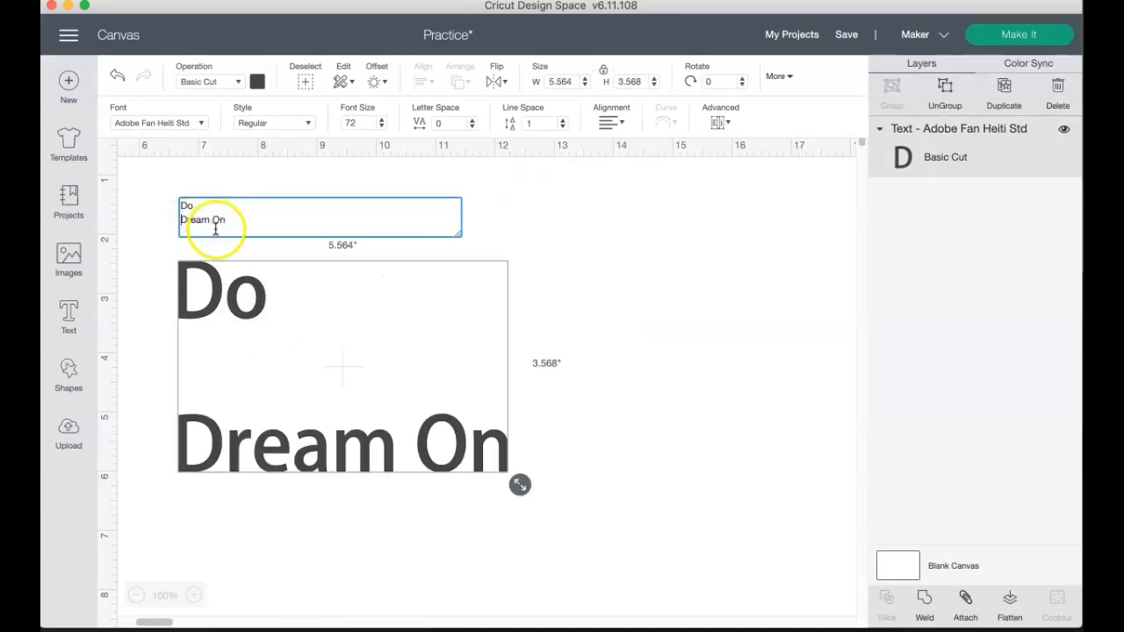
{"action": "key", "text": "Return"}
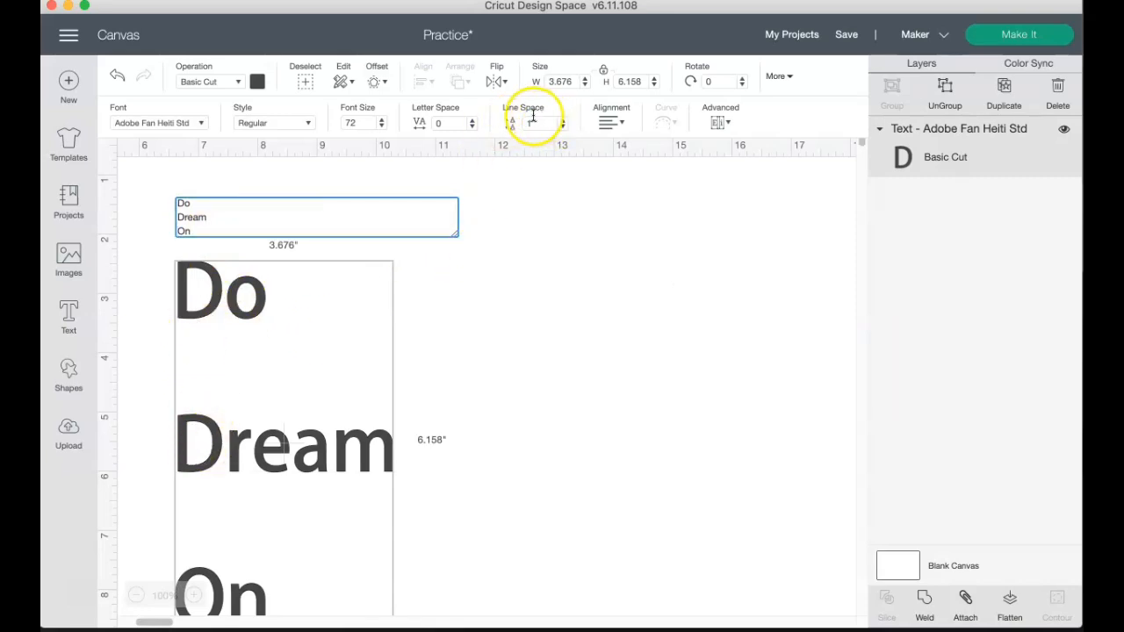
Raise the three-line text's line spacing to 1.4 and gradually lower it in small increments.
{"action": "left_click", "coordinate": [564, 122]}
{"action": "left_click", "coordinate": [564, 123]}
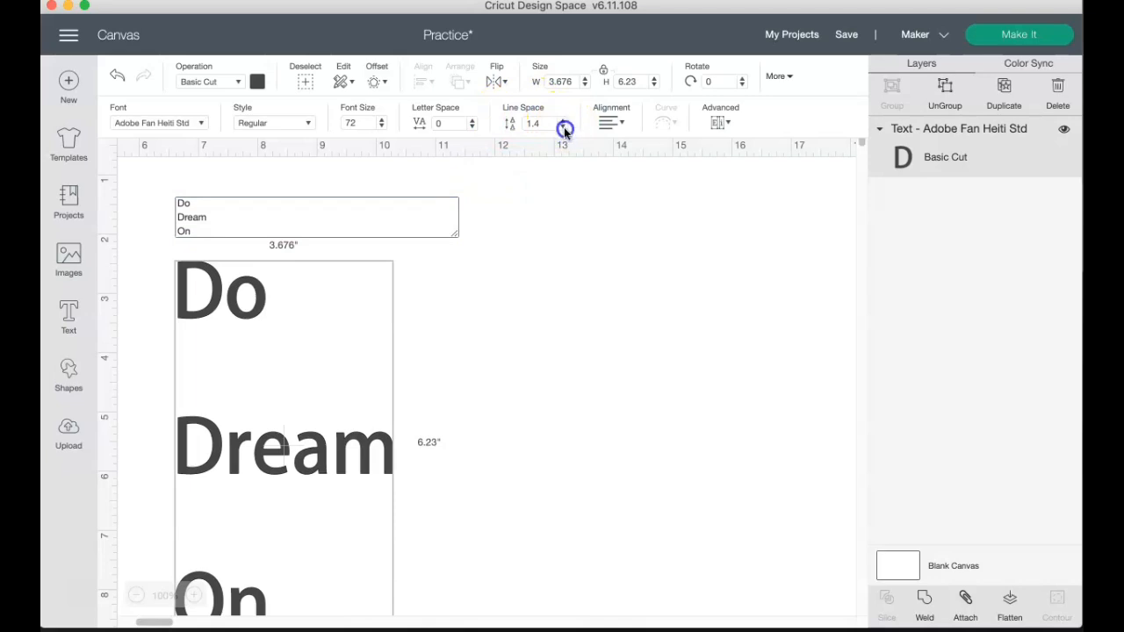
{"action": "left_click", "coordinate": [563, 127]}
{"action": "left_click", "coordinate": [564, 128]}
{"action": "left_click", "coordinate": [564, 127]}
{"action": "left_click", "coordinate": [564, 127]}
{"action": "left_click", "coordinate": [564, 127]}
{"action": "left_click", "coordinate": [564, 127]}
{"action": "left_click", "coordinate": [563, 127]}
{"action": "left_click", "coordinate": [563, 127]}
{"action": "left_click", "coordinate": [563, 128]}
{"action": "left_click", "coordinate": [564, 127]}
{"action": "left_click", "coordinate": [563, 127]}
{"action": "left_click", "coordinate": [564, 127]}
{"action": "left_click", "coordinate": [563, 127]}
{"action": "left_click", "coordinate": [563, 127]}
{"action": "left_click", "coordinate": [563, 127]}
{"action": "left_click", "coordinate": [563, 128]}
{"action": "left_click", "coordinate": [564, 127]}
{"action": "left_click", "coordinate": [563, 128]}
{"action": "left_click", "coordinate": [563, 127]}
{"action": "left_click", "coordinate": [564, 127]}
{"action": "left_click", "coordinate": [563, 128]}
{"action": "left_click", "coordinate": [563, 128]}
{"action": "left_click", "coordinate": [564, 127]}
{"action": "left_click", "coordinate": [564, 127]}
{"action": "left_click", "coordinate": [563, 128]}
{"action": "left_click", "coordinate": [564, 127]}
{"action": "left_click", "coordinate": [564, 127]}
{"action": "left_click", "coordinate": [563, 128]}
{"action": "left_click", "coordinate": [563, 128]}
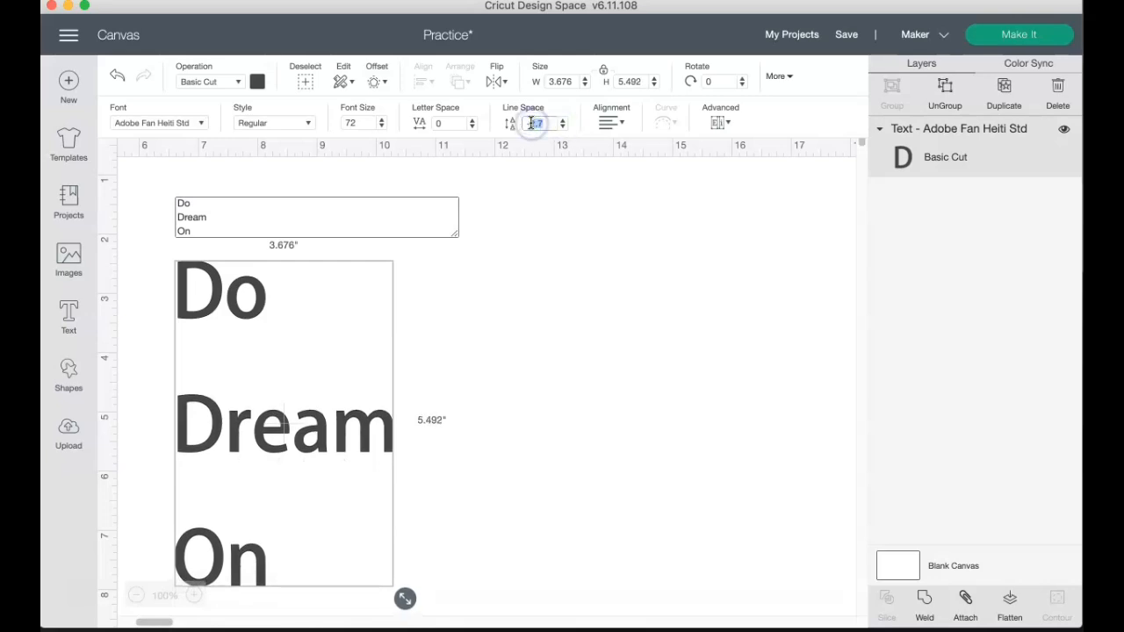
Tighten the line spacing with larger negative values such as -20, and fine-tune it to -15.2.
{"action": "key", "text": "Return"}
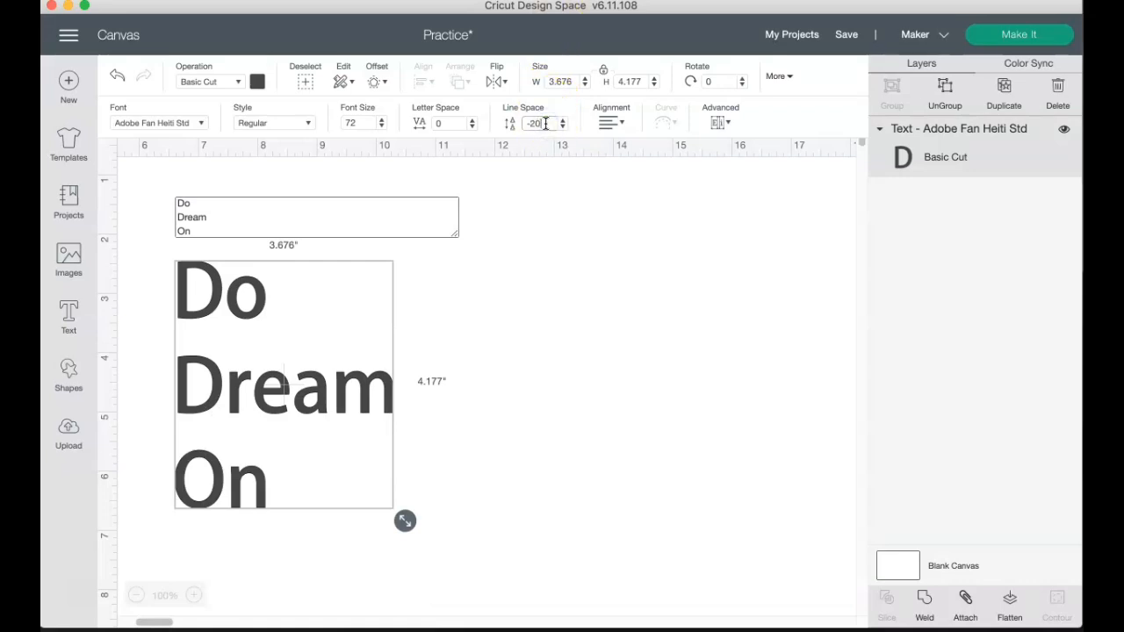
{"action": "key", "text": "Return"}
{"action": "left_click", "coordinate": [563, 122]}
{"action": "left_click", "coordinate": [563, 122]}
{"action": "left_click", "coordinate": [563, 122]}
{"action": "left_click", "coordinate": [562, 122]}
{"action": "left_click", "coordinate": [563, 122]}
Center-align the three lines of text and deselect them.
{"action": "left_click", "coordinate": [615, 122]}
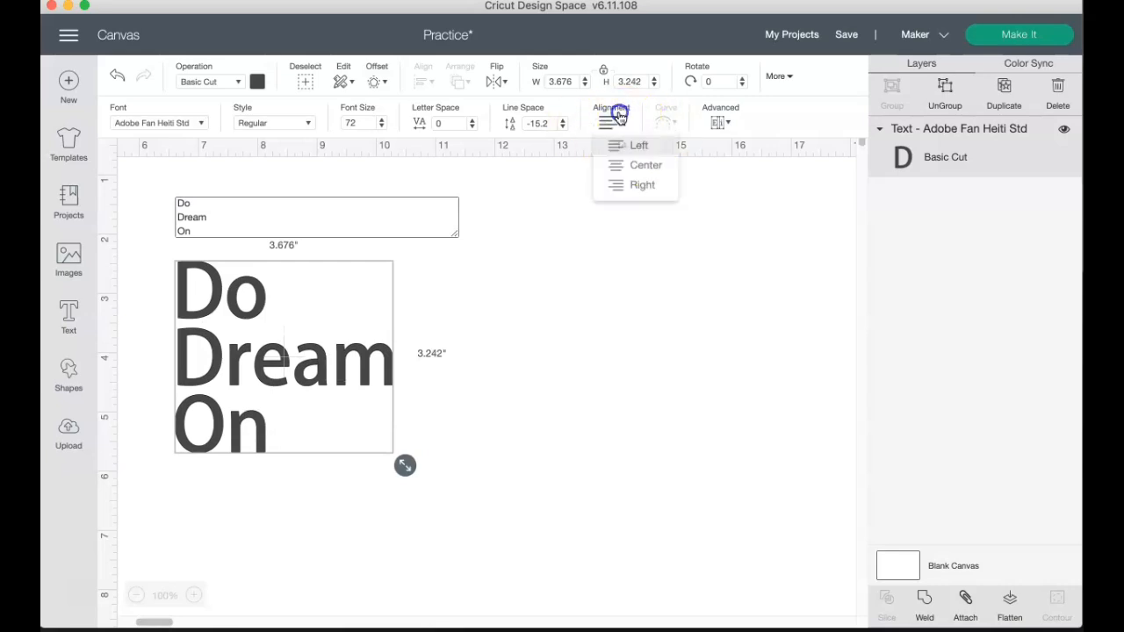
{"action": "left_click", "coordinate": [641, 168]}
{"action": "left_click", "coordinate": [523, 294]}
Delete the centered three-line text and add a new single-line text object reading "Do Dream ON".
{"action": "left_click", "coordinate": [330, 349]}
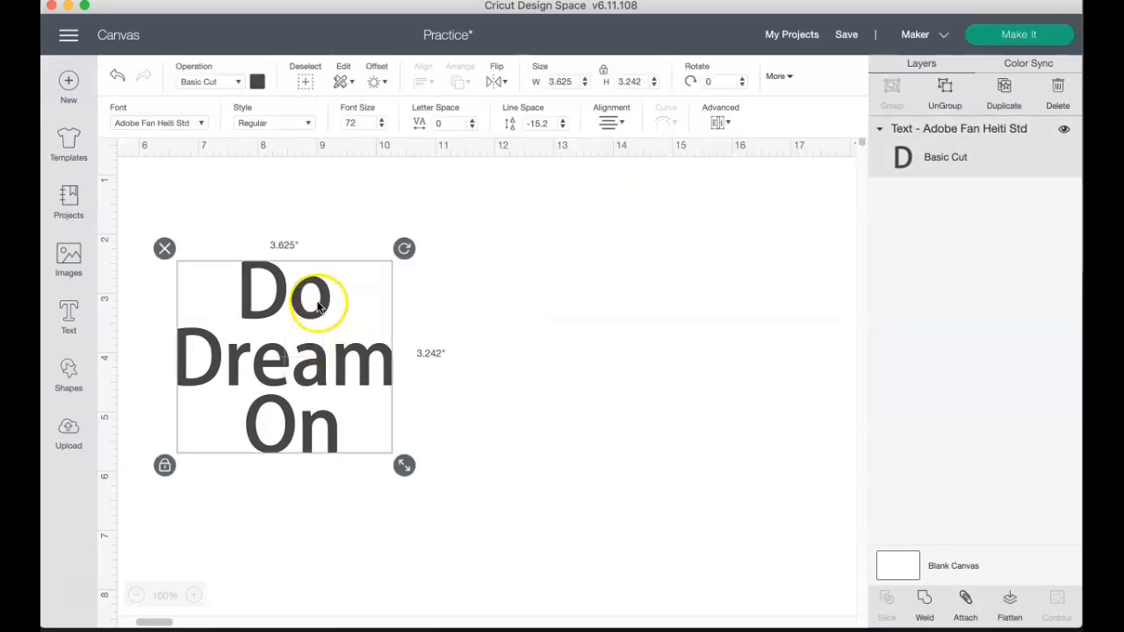
{"action": "left_click", "coordinate": [164, 248]}
{"action": "left_click", "coordinate": [75, 397]}
{"action": "left_click", "coordinate": [65, 321]}
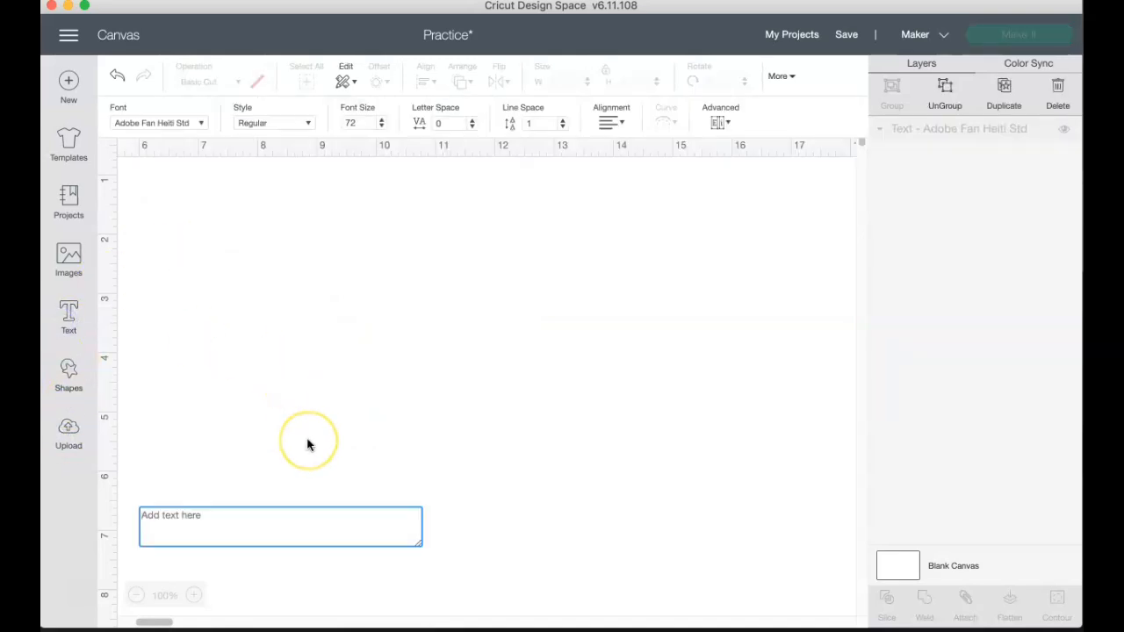
{"action": "type", "text": "Do Dream "}
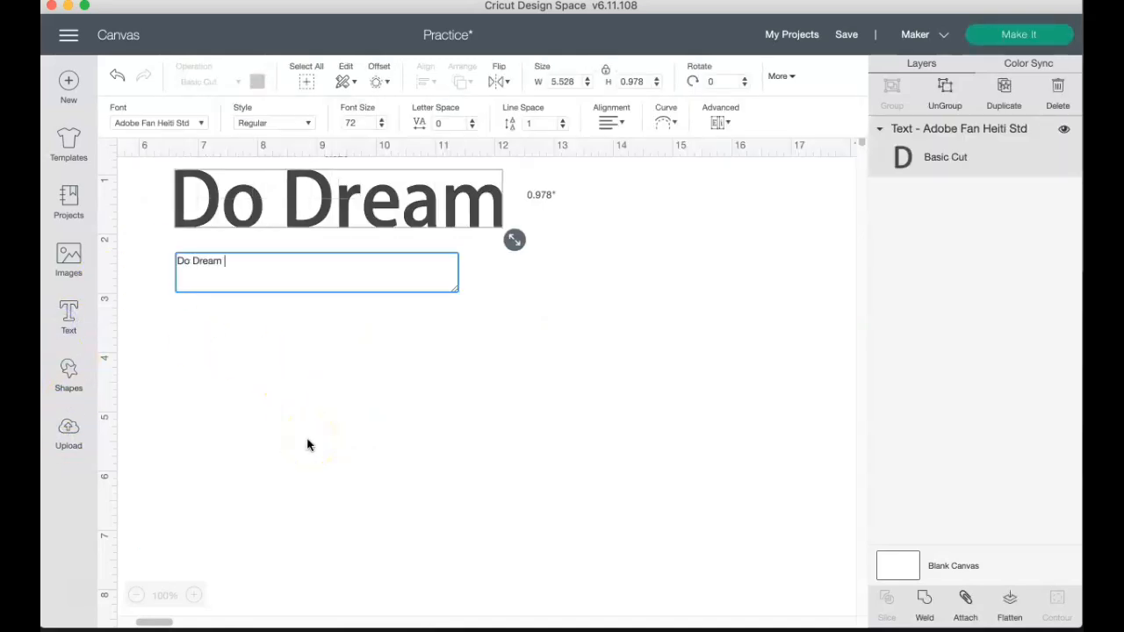
{"action": "type", "text": "ON"}
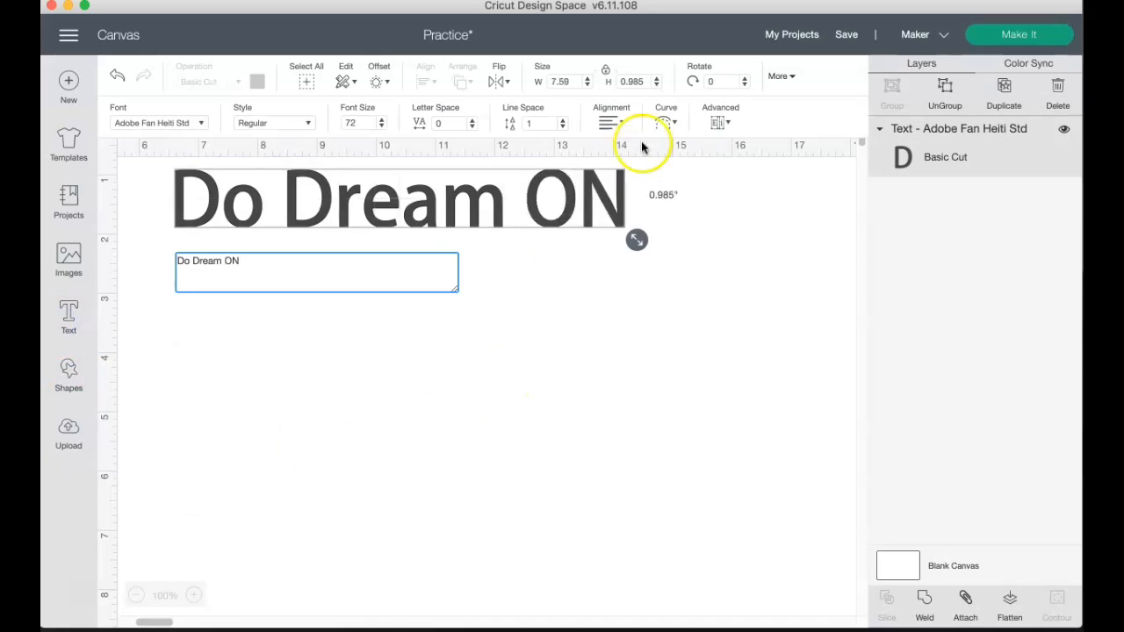
Move the "Do Dream ON" text lower on the canvas and curve it to a diameter of 34.247.
{"action": "left_click", "coordinate": [673, 124]}
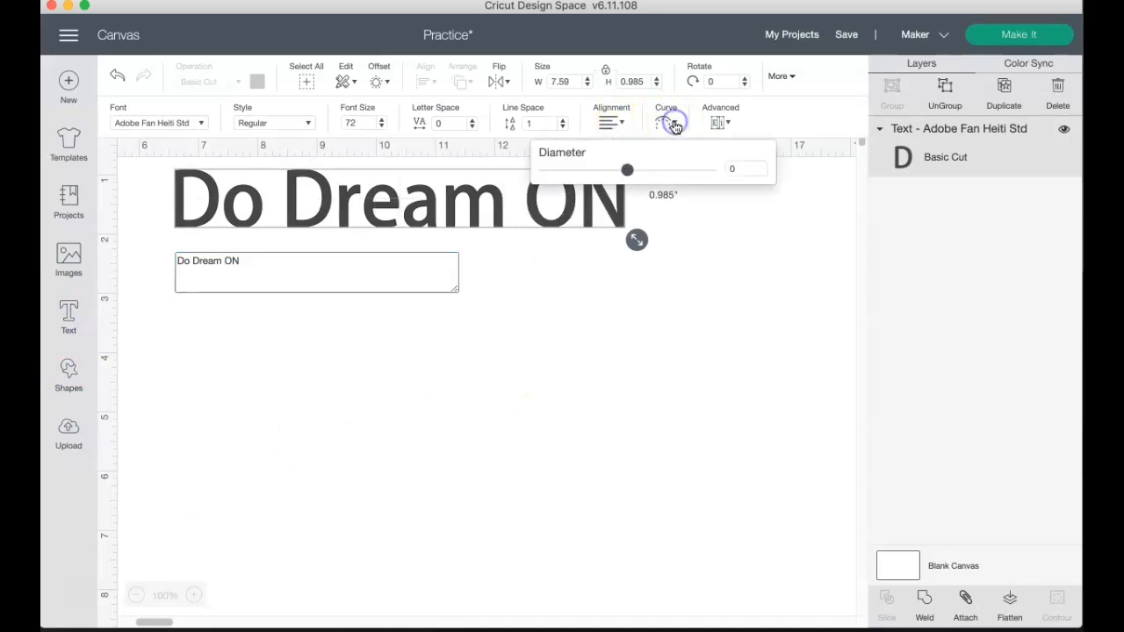
{"action": "left_click_drag", "start_coordinate": [516, 212], "coordinate": [542, 321]}
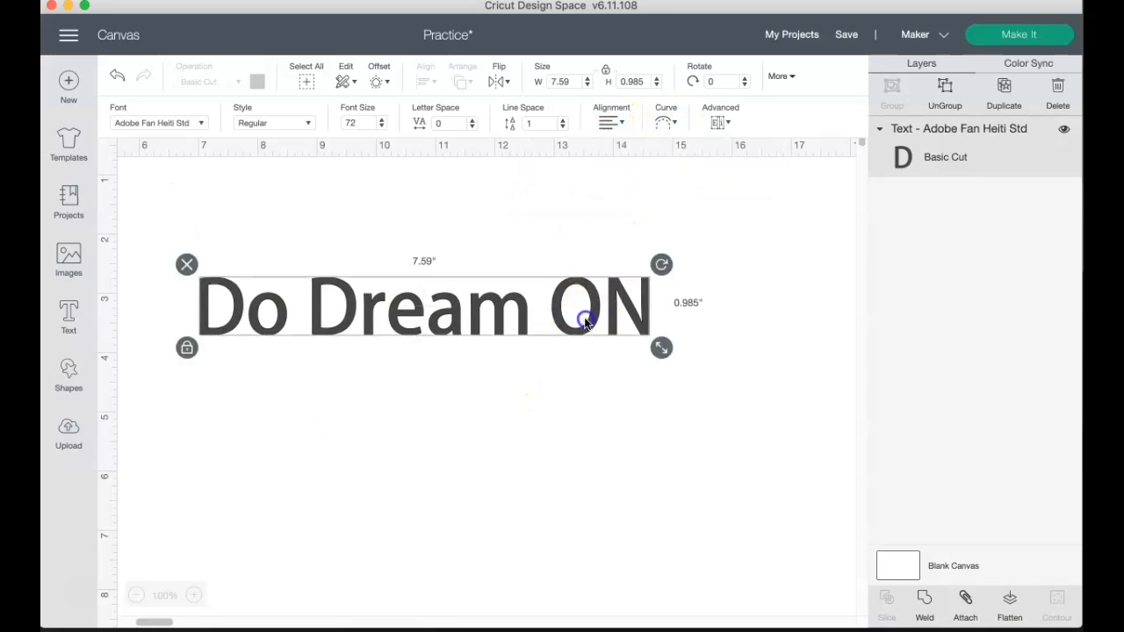
{"action": "left_click", "coordinate": [667, 122]}
{"action": "mouse_move", "coordinate": [639, 172]}
{"action": "left_mouse_down"}
{"action": "mouse_move", "coordinate": [688, 174]}
{"action": "mouse_move", "coordinate": [702, 196]}
{"action": "mouse_move", "coordinate": [632, 170]}
{"action": "mouse_move", "coordinate": [572, 171]}
{"action": "mouse_move", "coordinate": [647, 168]}
{"action": "left_mouse_up"}
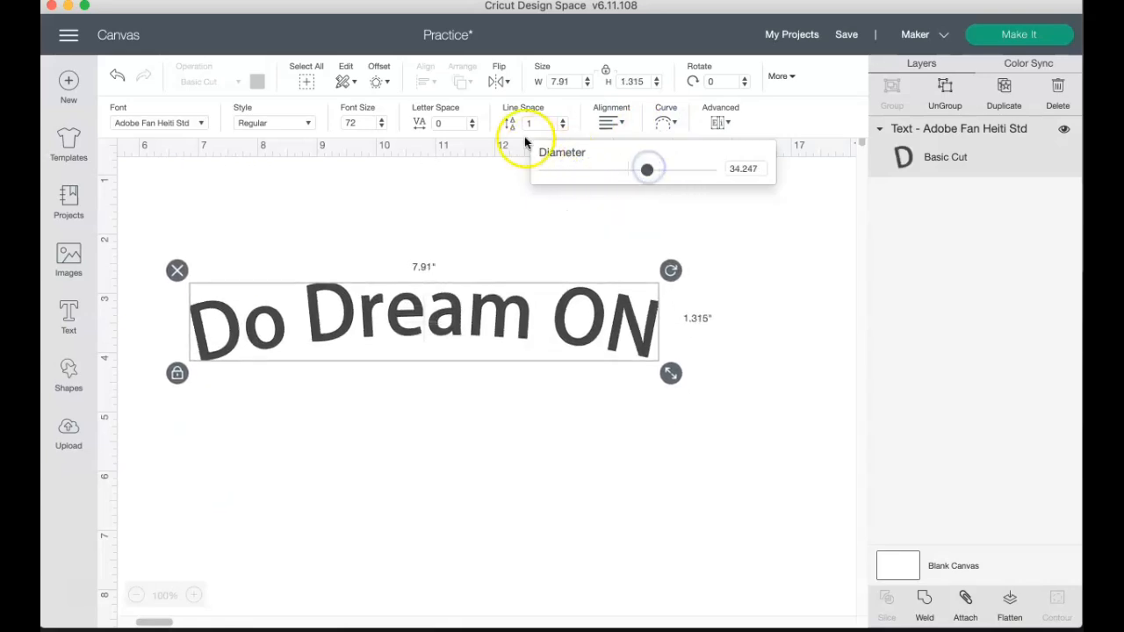
Tighten the text's letter spacing to -0.8 and reset its curve diameter to 0.
{"action": "left_click", "coordinate": [473, 127]}
{"action": "left_click", "coordinate": [473, 126]}
{"action": "left_click", "coordinate": [473, 127]}
{"action": "left_click", "coordinate": [473, 126]}
{"action": "left_click", "coordinate": [665, 123]}
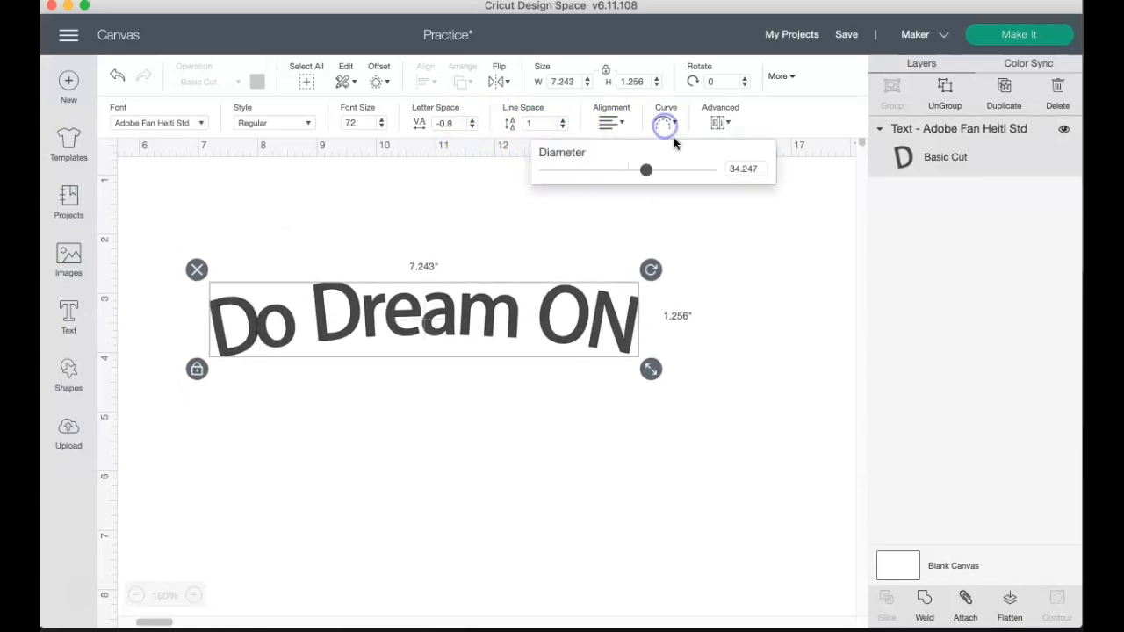
{"action": "left_click_drag", "start_coordinate": [672, 173], "coordinate": [629, 166]}
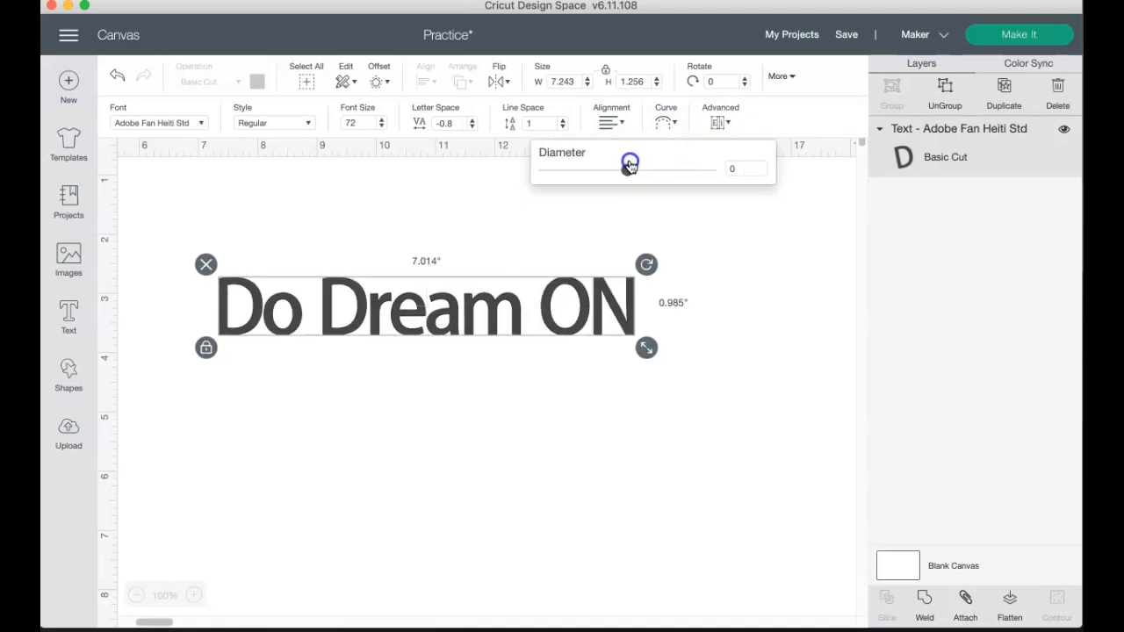
{"action": "left_click", "coordinate": [711, 150]}
Edit the selected text so that it reads "Do Dream On" with a lowercase final n.
{"action": "left_click", "coordinate": [584, 321]}
{"action": "left_click", "coordinate": [720, 122]}
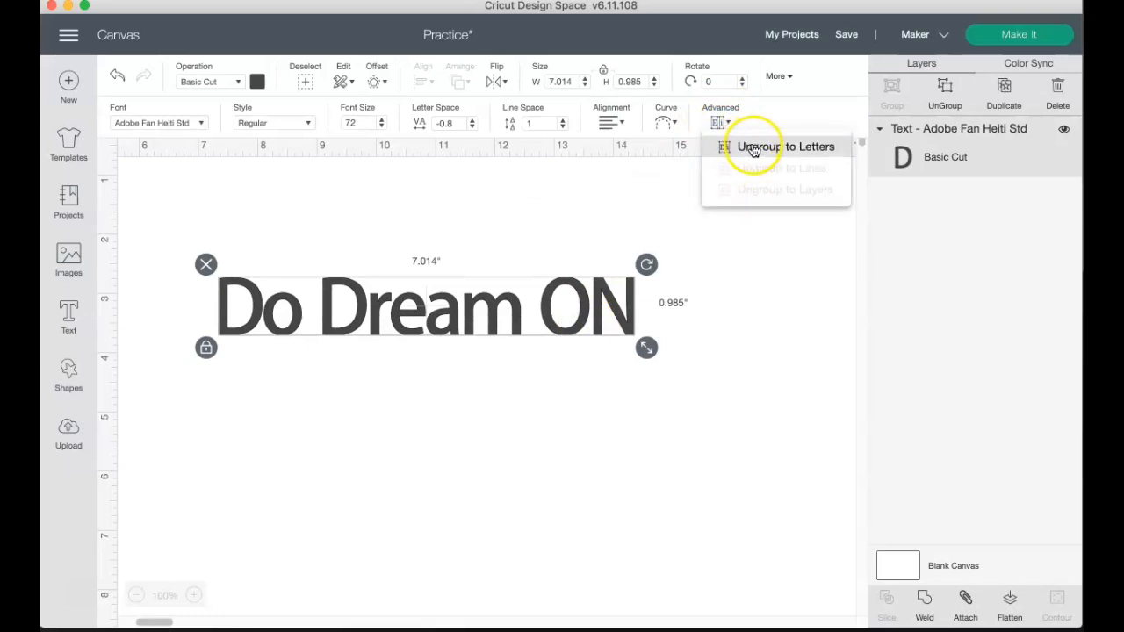
{"action": "double_click", "coordinate": [615, 316]}
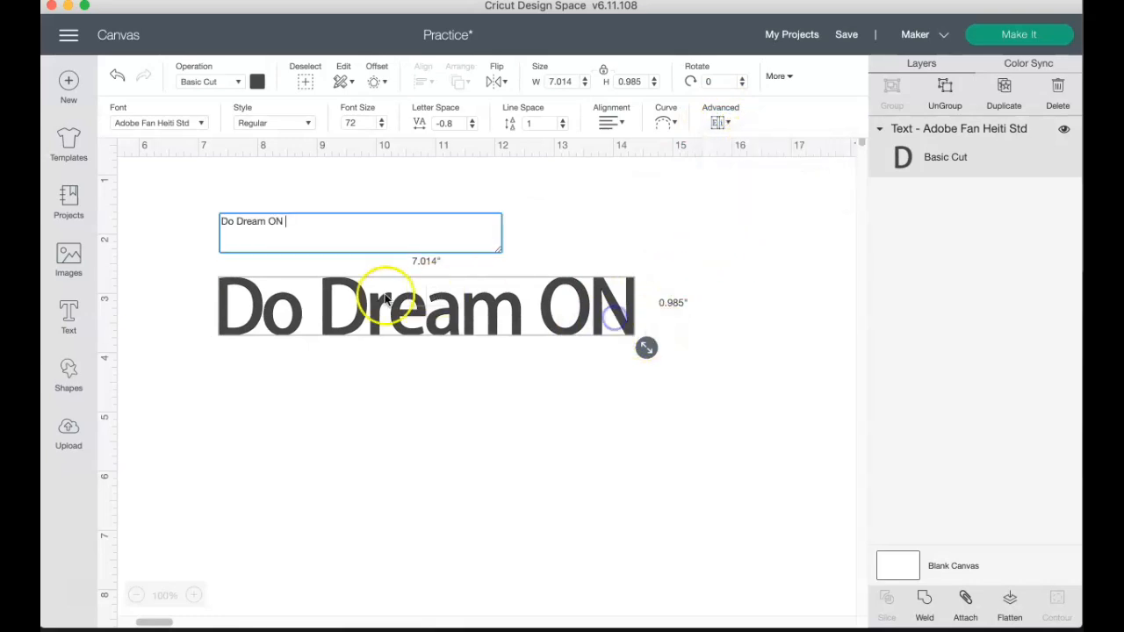
{"action": "key", "text": "BackSpace"}
{"action": "type", "text": "n"}
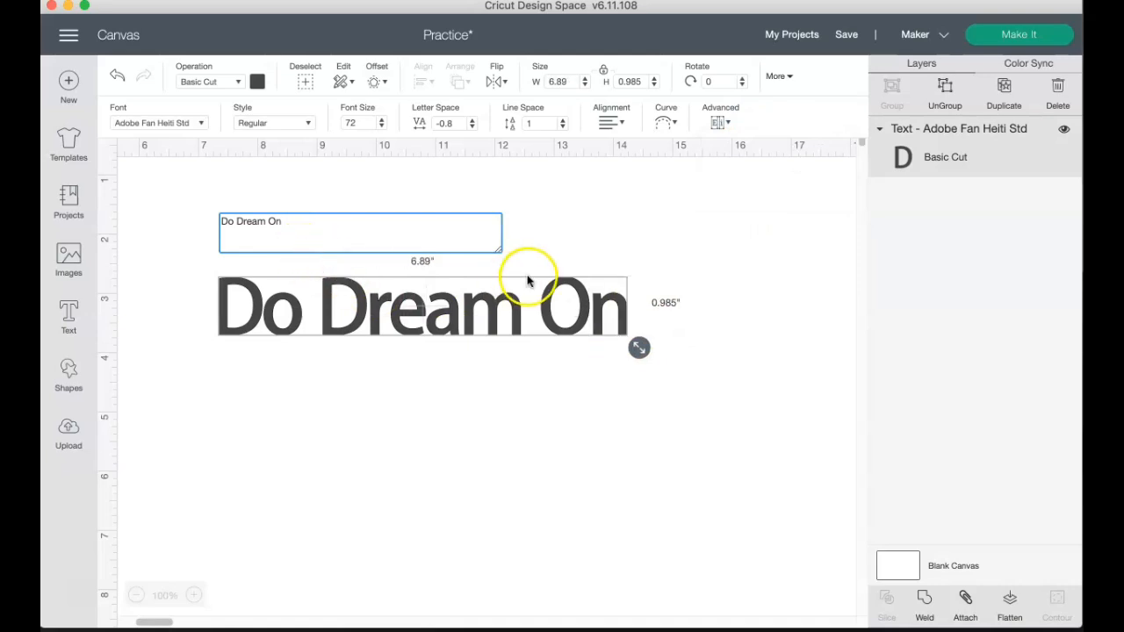
{"action": "left_click", "coordinate": [590, 250]}
{"action": "left_click", "coordinate": [561, 290]}
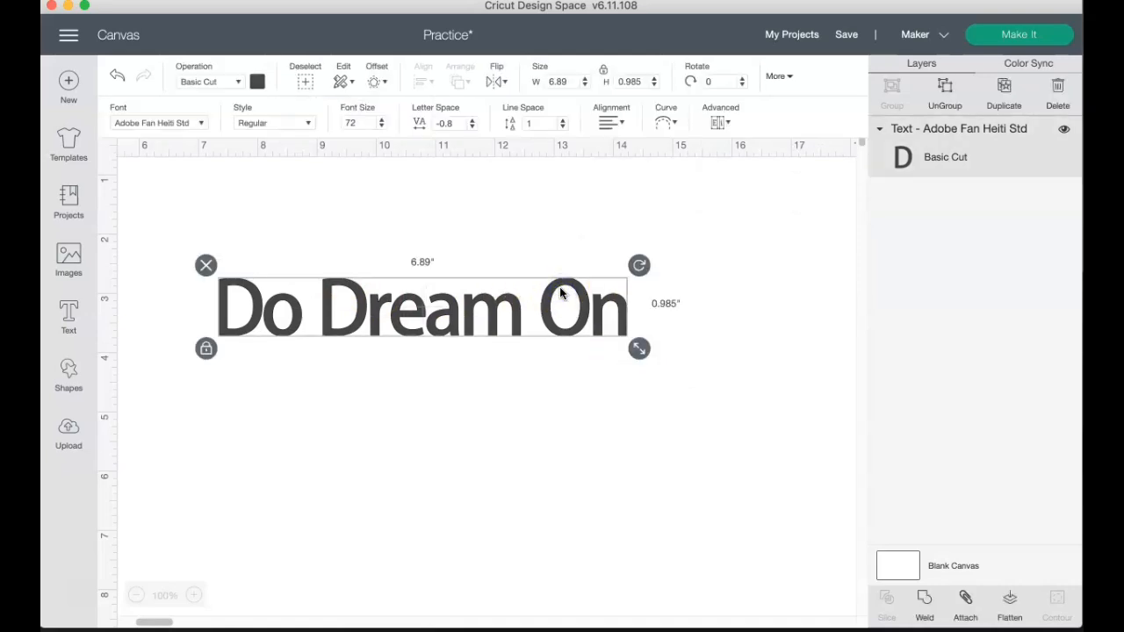
Add a second text object reading "Dreamer" and place it below "Do Dream On".
{"action": "left_click", "coordinate": [70, 318]}
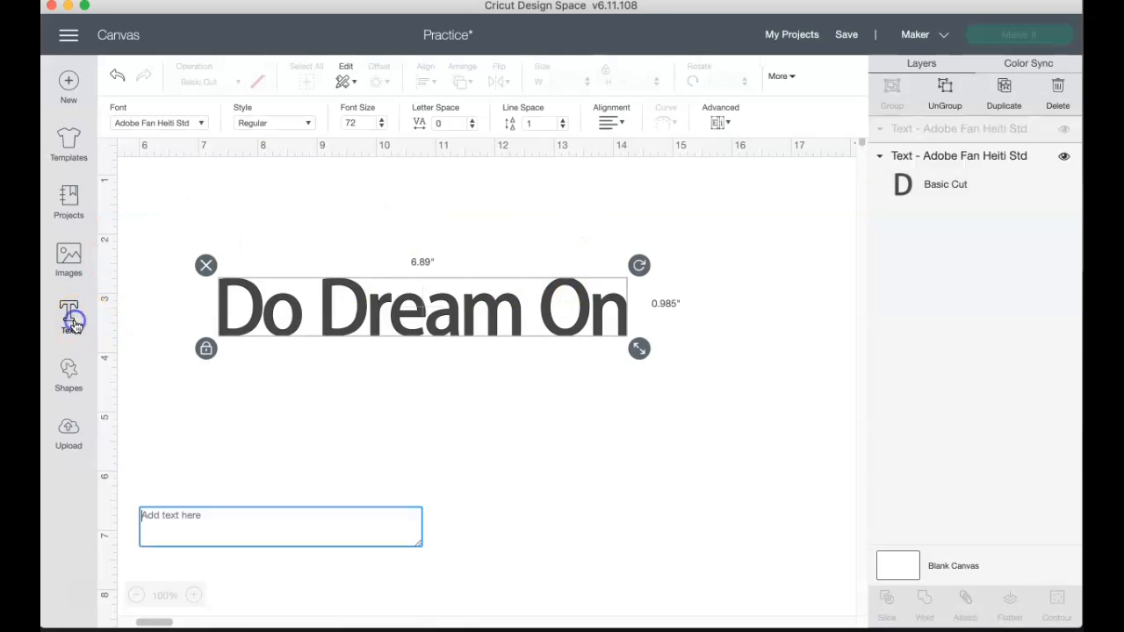
{"action": "type", "text": "Dreamer"}
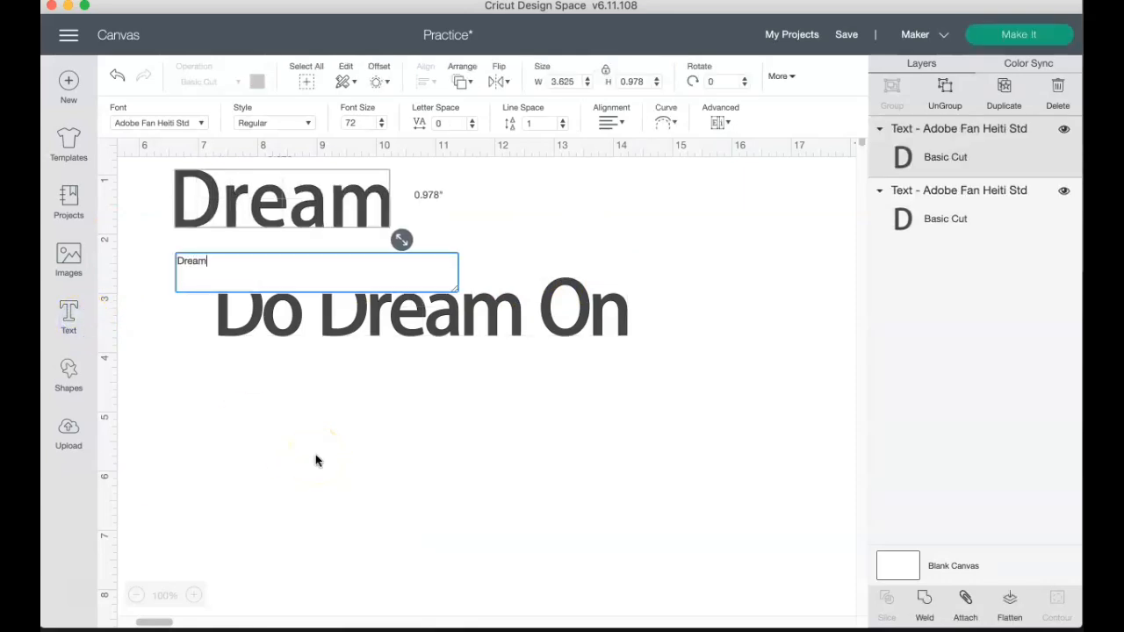
{"action": "left_click", "coordinate": [613, 238]}
{"action": "left_click_drag", "start_coordinate": [443, 215], "coordinate": [478, 383]}
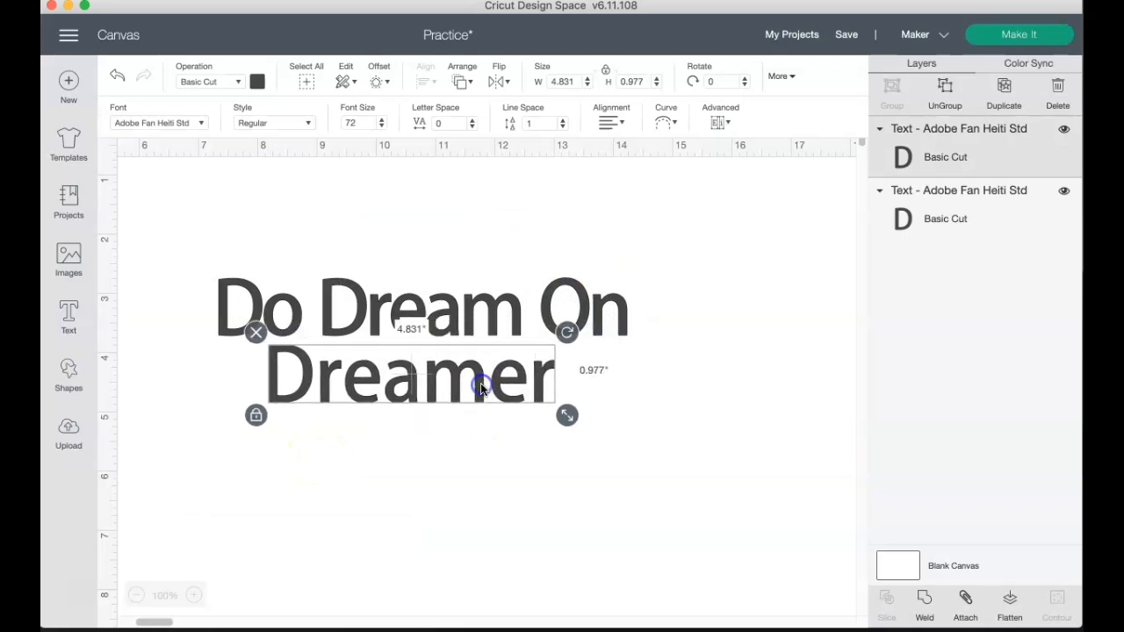
Overlap the two texts, swap their layer order and back, and place "Dreamer" above "Do Dream On".
{"action": "left_click", "coordinate": [446, 302]}
{"action": "left_click", "coordinate": [1032, 150]}
{"action": "left_click", "coordinate": [989, 219]}
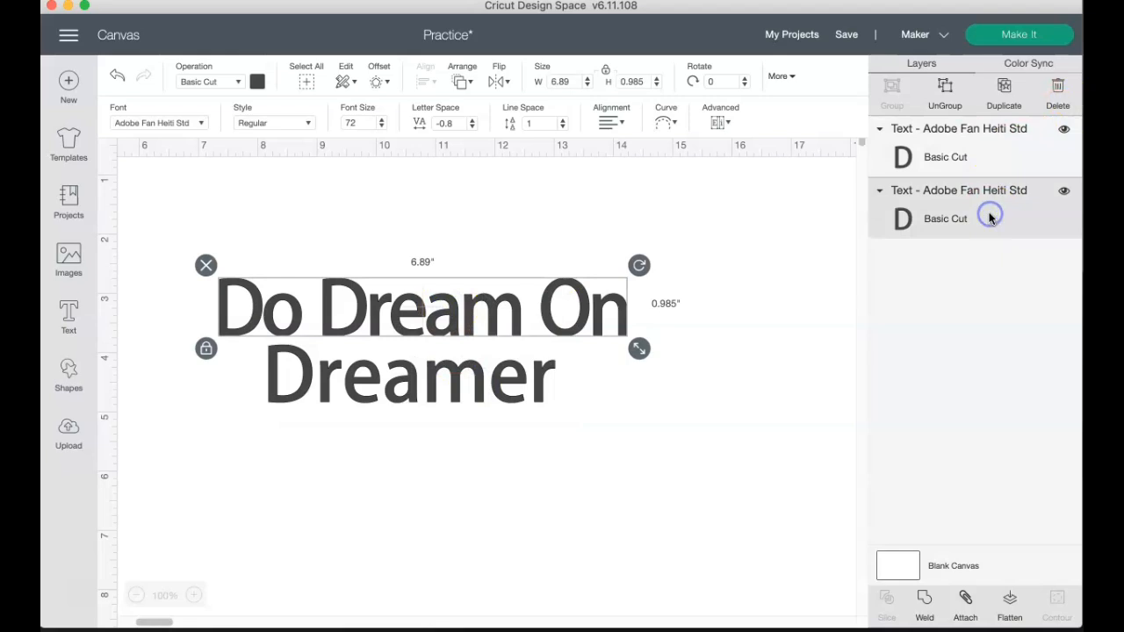
{"action": "left_click_drag", "start_coordinate": [464, 390], "coordinate": [505, 302]}
{"action": "left_click_drag", "start_coordinate": [969, 147], "coordinate": [968, 238]}
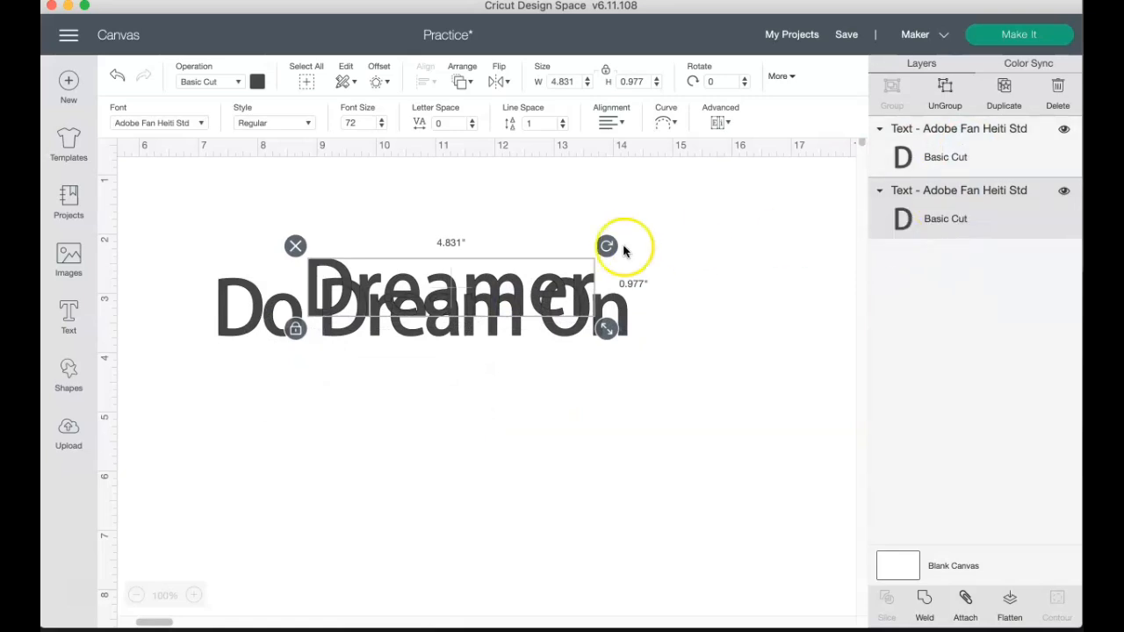
{"action": "left_click_drag", "start_coordinate": [534, 284], "coordinate": [493, 294]}
{"action": "left_click", "coordinate": [978, 150]}
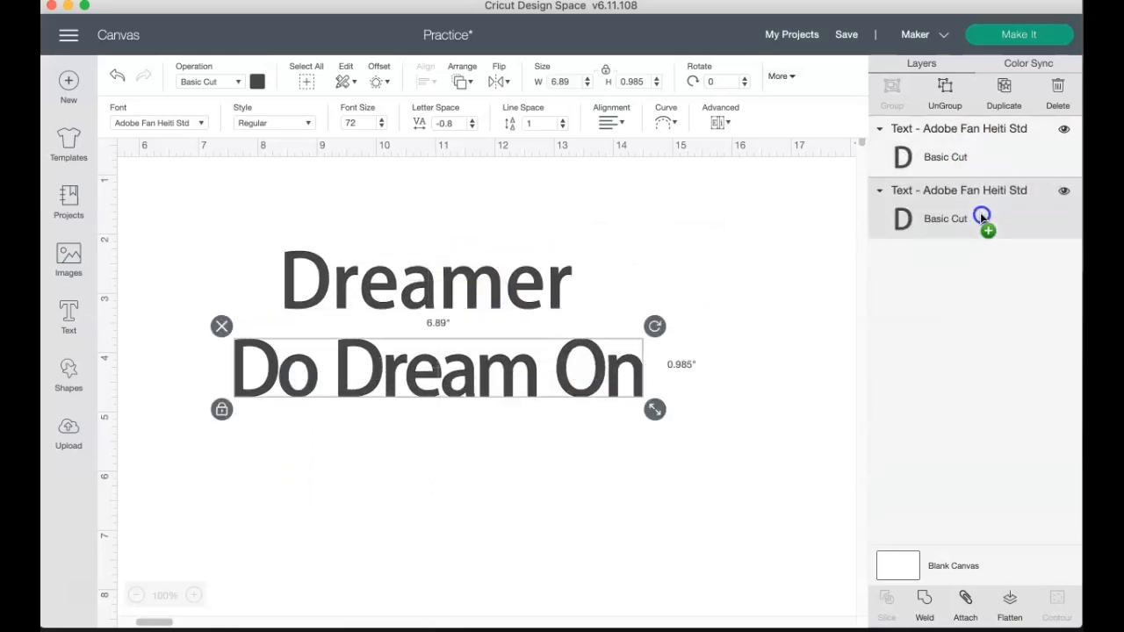
{"action": "right_click", "coordinate": [457, 275]}
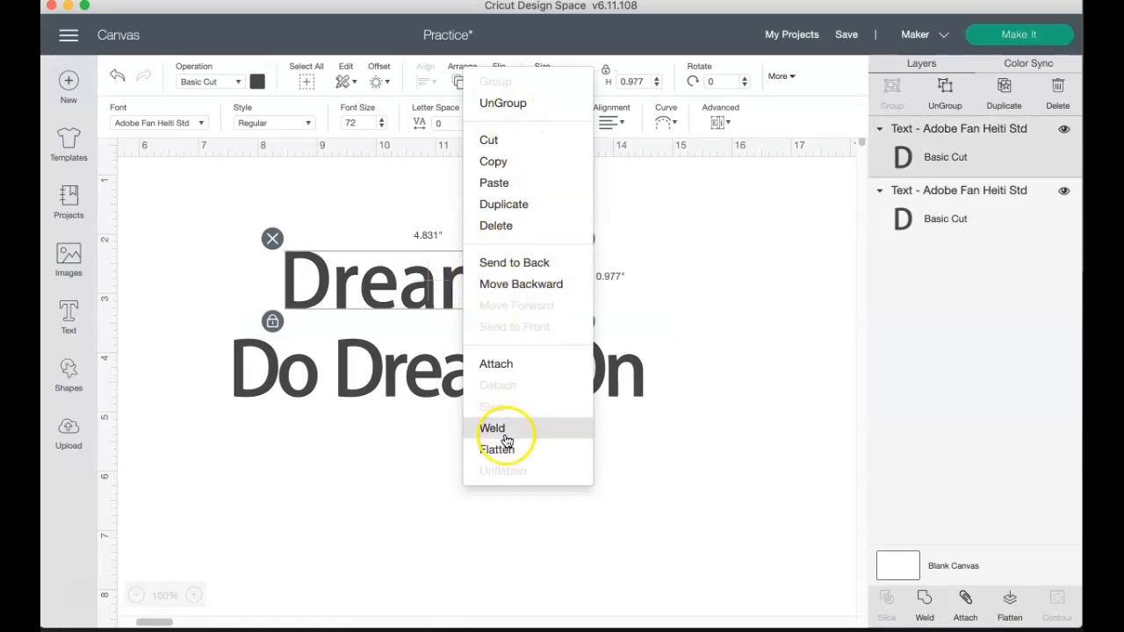
{"action": "left_click", "coordinate": [369, 150]}
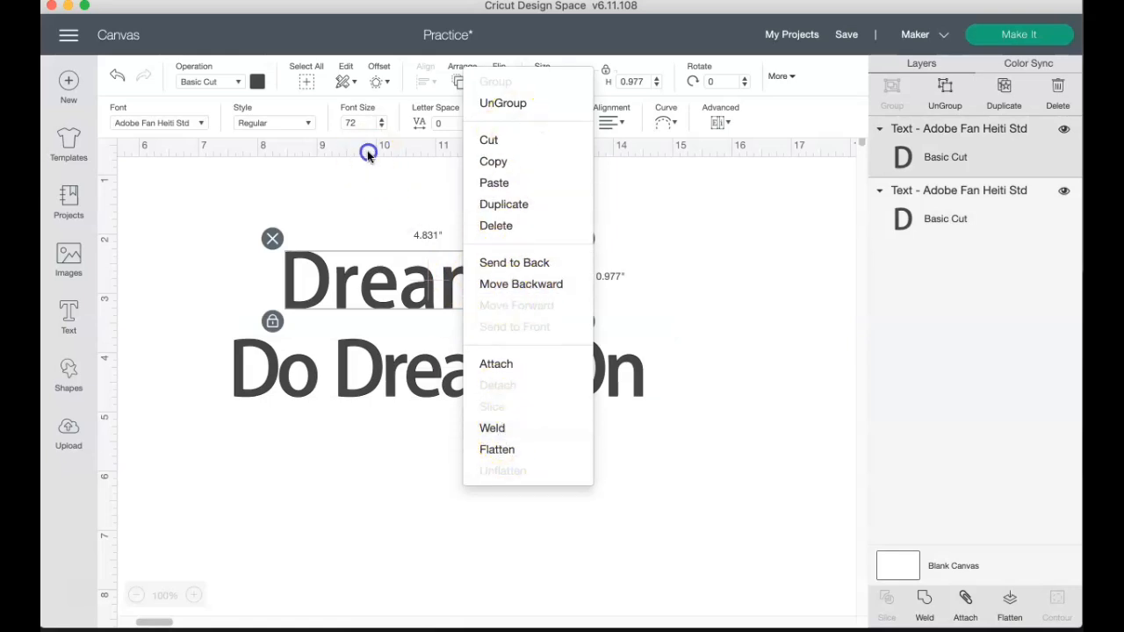
{"action": "left_click", "coordinate": [451, 285]}
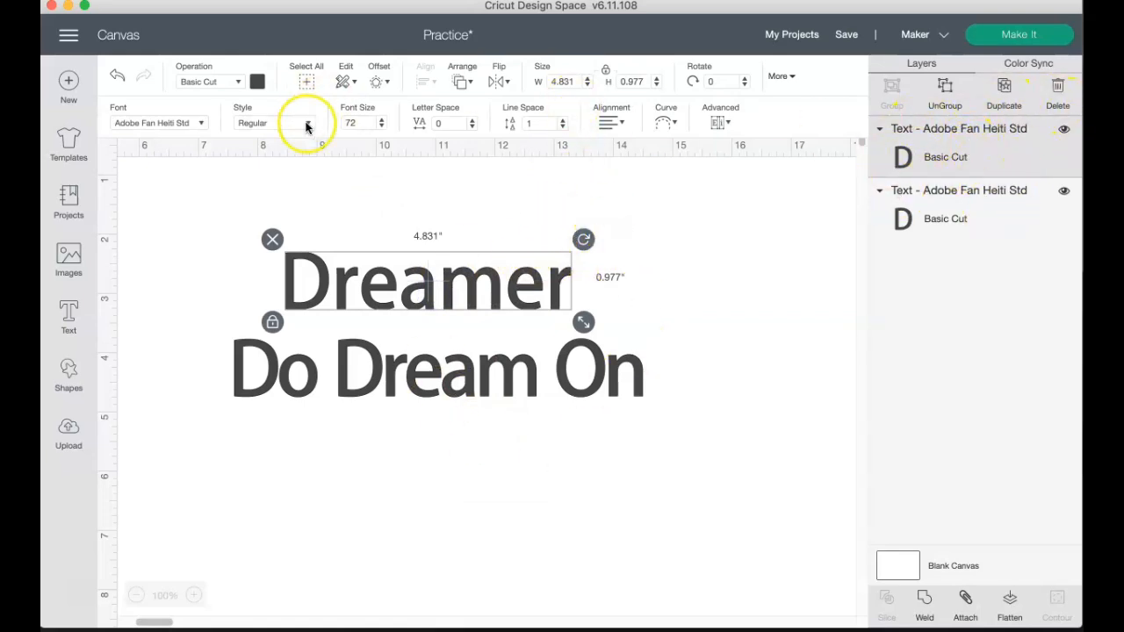
{"action": "left_click", "coordinate": [470, 81]}
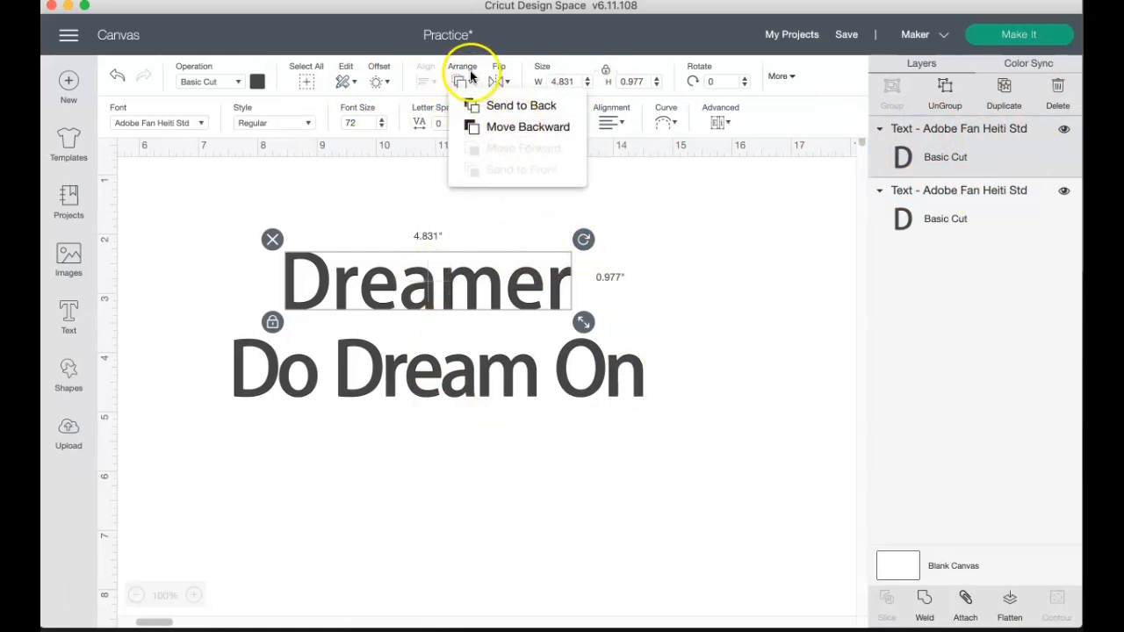
{"action": "left_click", "coordinate": [492, 323]}
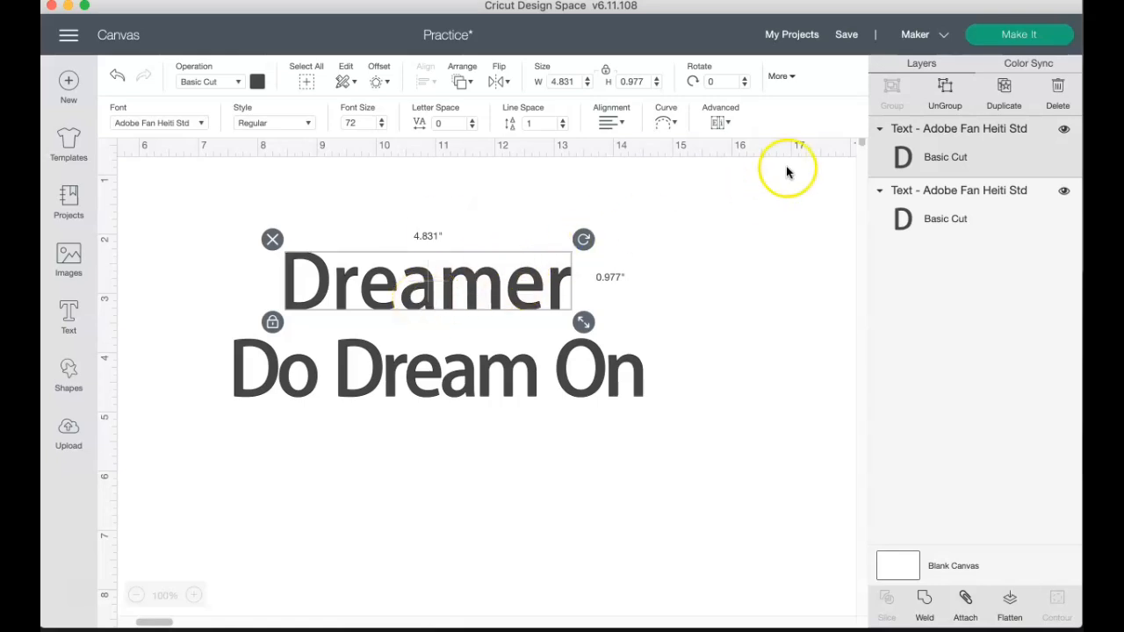
Duplicate the "Dreamer" text, move the copy beside the original, and delete it.
{"action": "left_click", "coordinate": [1003, 88]}
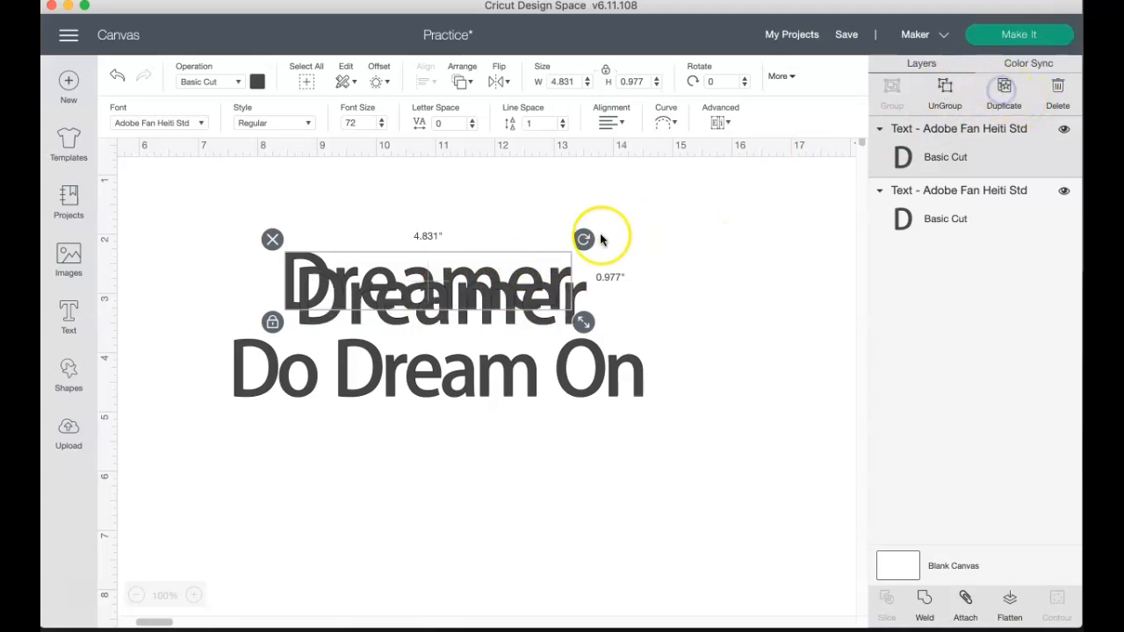
{"action": "left_click_drag", "start_coordinate": [519, 289], "coordinate": [811, 283]}
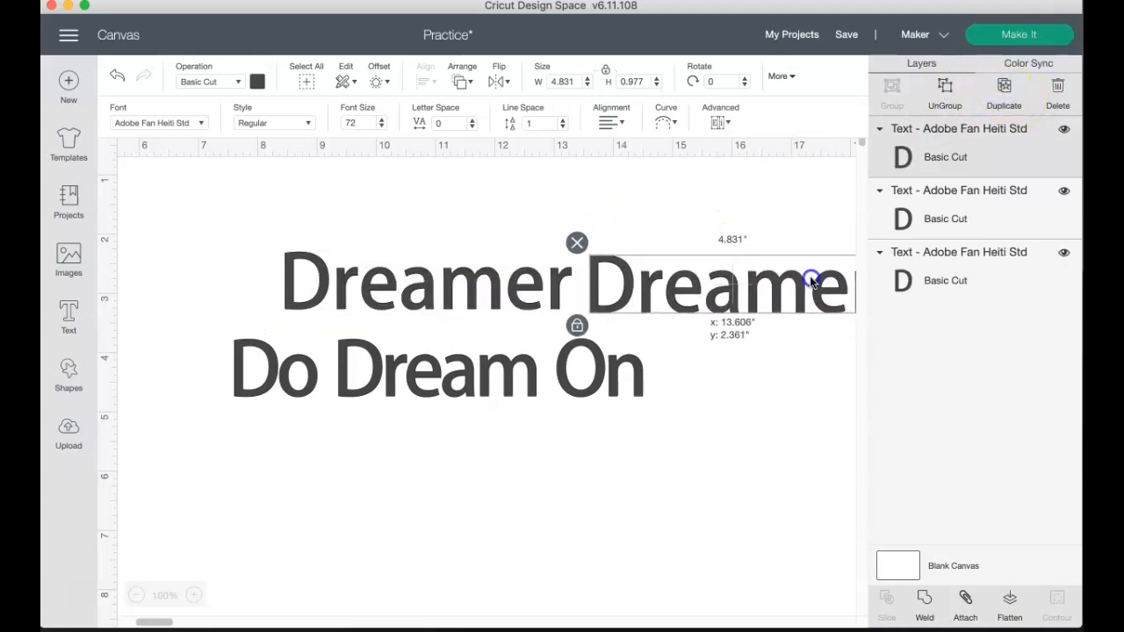
{"action": "left_click", "coordinate": [1056, 88]}
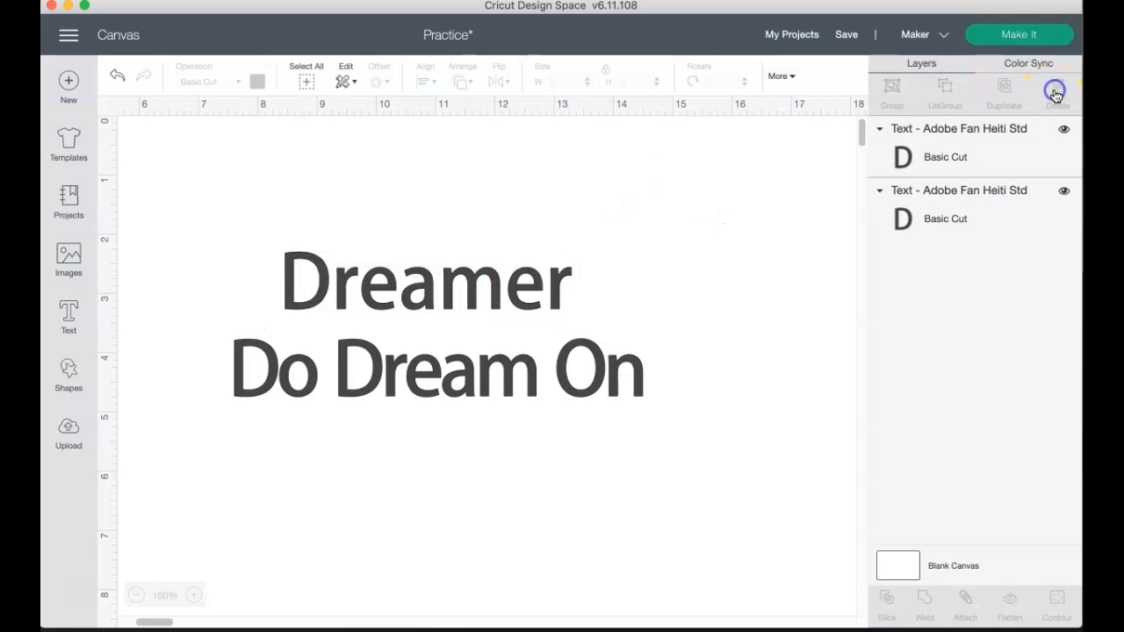
Hide the "Dreamer" layer and show it again.
{"action": "left_click", "coordinate": [535, 296]}
{"action": "left_click", "coordinate": [1061, 131]}
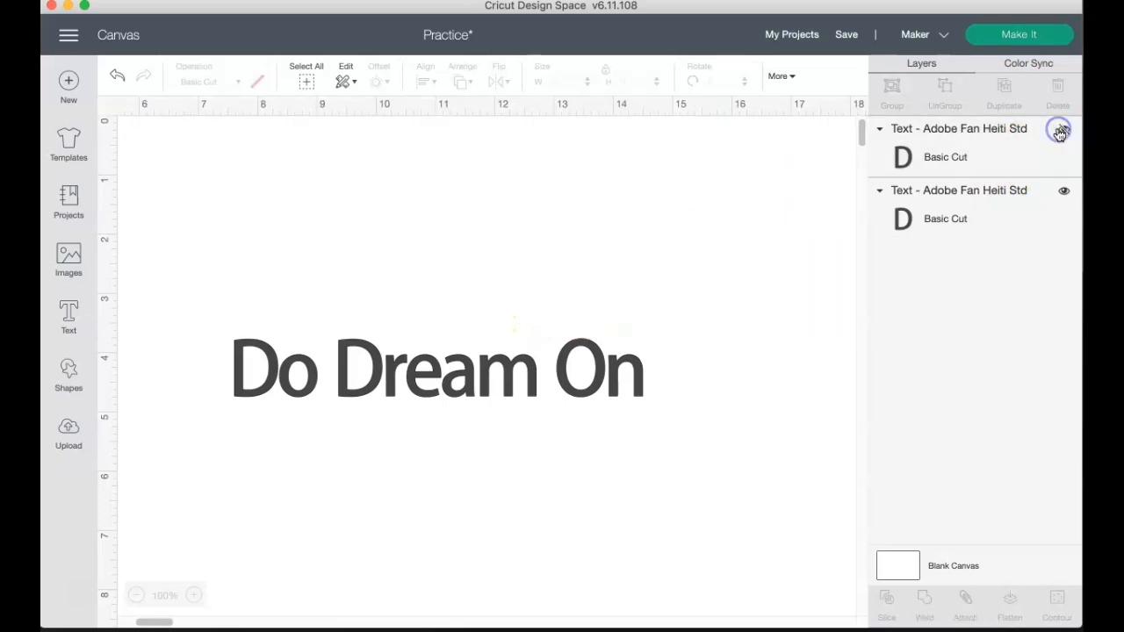
{"action": "left_click", "coordinate": [1064, 131]}
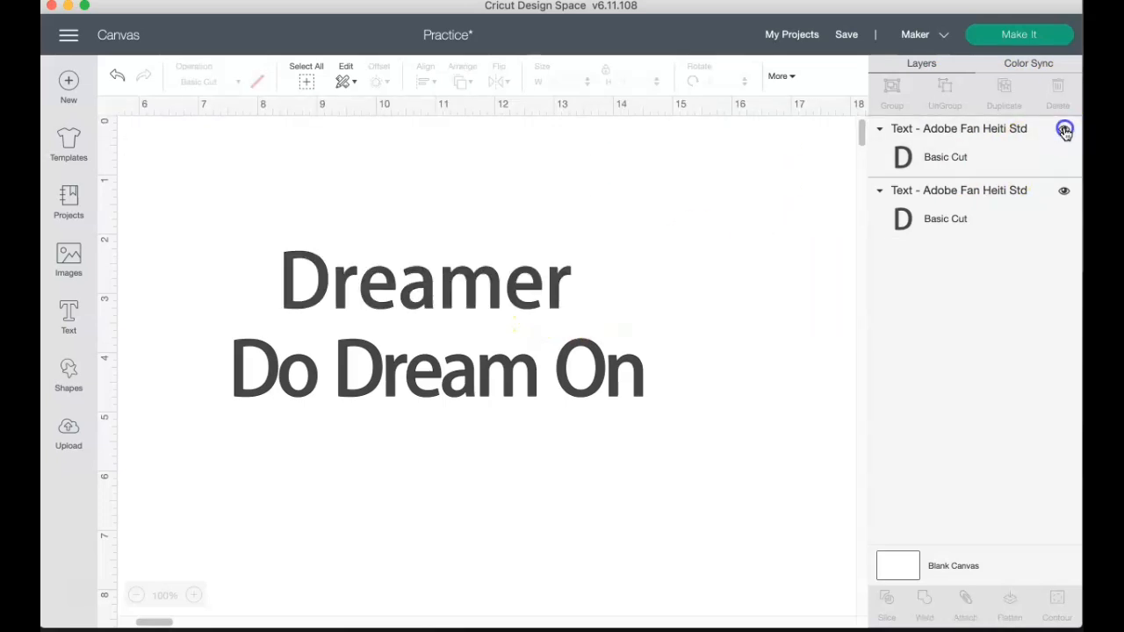
Duplicate the "Dreamer" layer again and remove the overlapping copy from the canvas.
{"action": "left_click", "coordinate": [989, 173]}
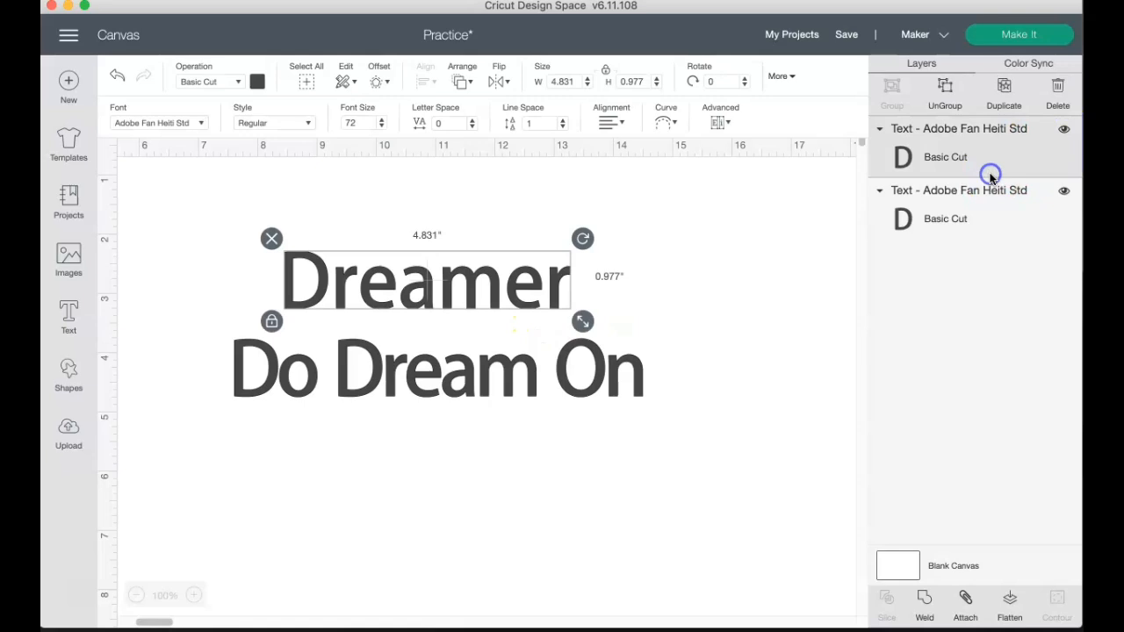
{"action": "left_click", "coordinate": [992, 87]}
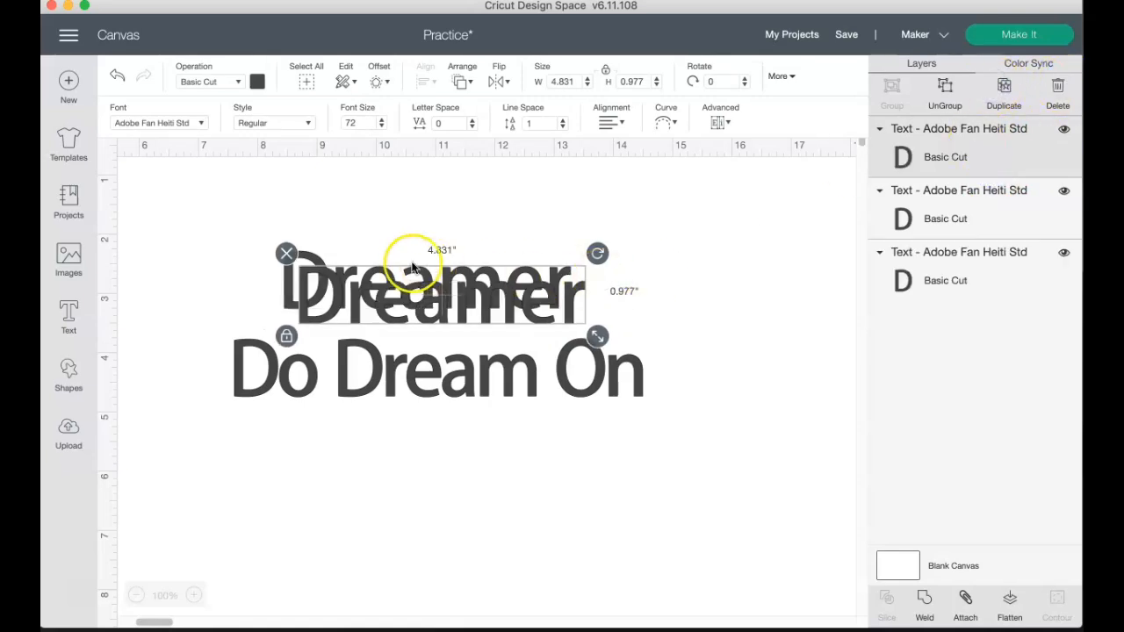
{"action": "left_click", "coordinate": [285, 253]}
{"action": "left_click", "coordinate": [347, 221]}
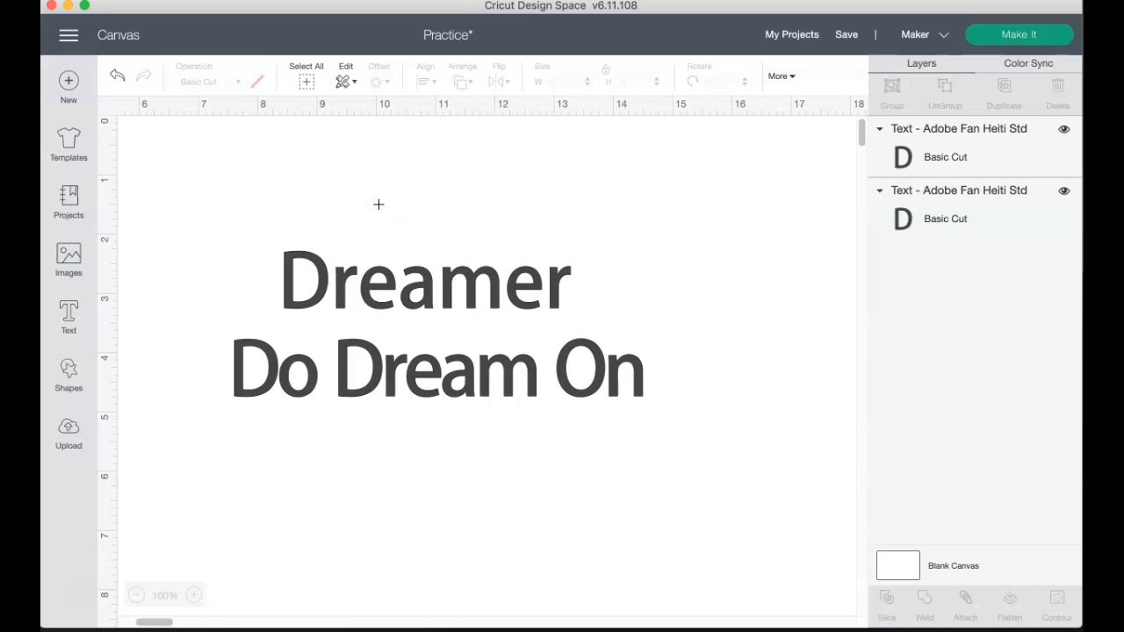
Move "Dreamer" directly below "Do Dream On" and group the two text objects.
{"action": "left_click", "coordinate": [368, 305]}
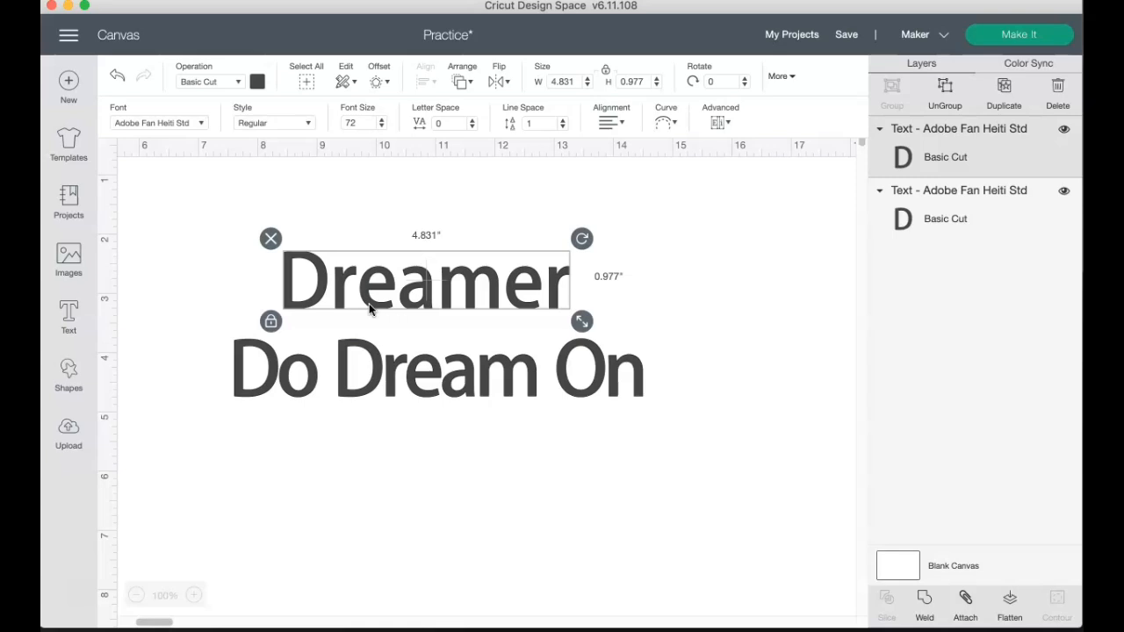
{"action": "left_click_drag", "start_coordinate": [449, 281], "coordinate": [465, 445]}
{"action": "left_click", "coordinate": [459, 381]}
{"action": "left_click", "coordinate": [313, 253]}
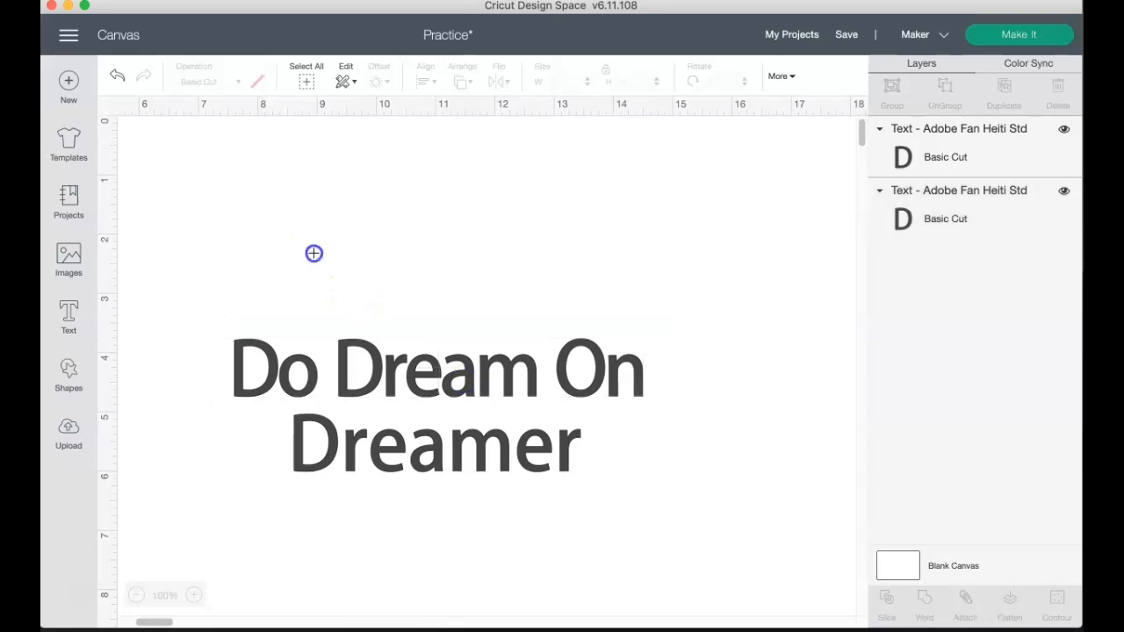
{"action": "left_click_drag", "start_coordinate": [261, 260], "coordinate": [605, 489]}
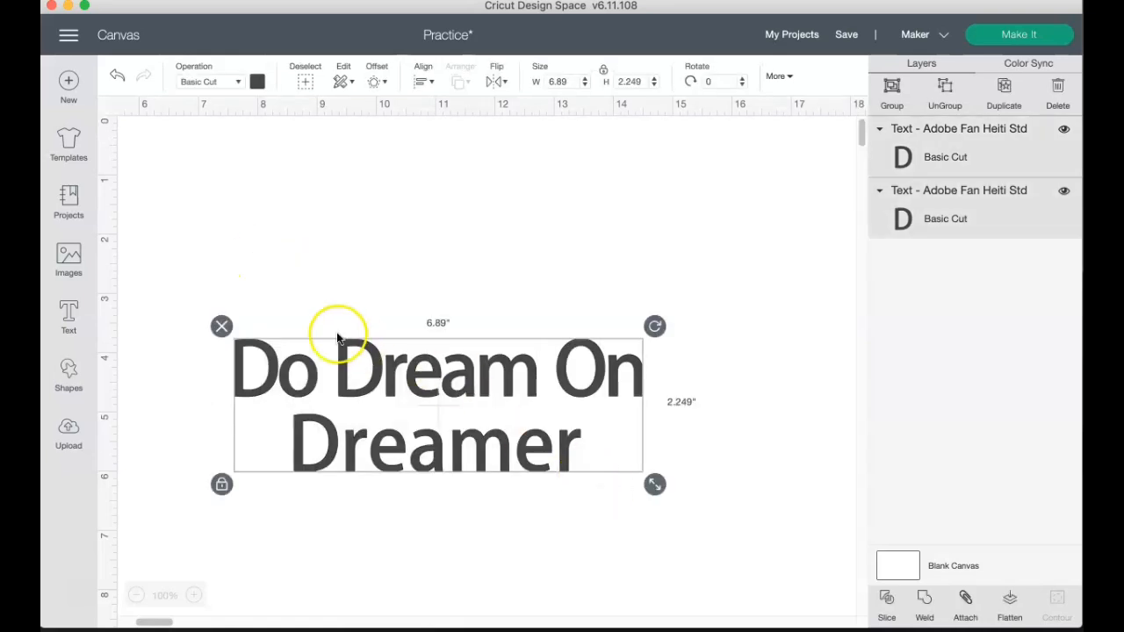
{"action": "left_click", "coordinate": [893, 89]}
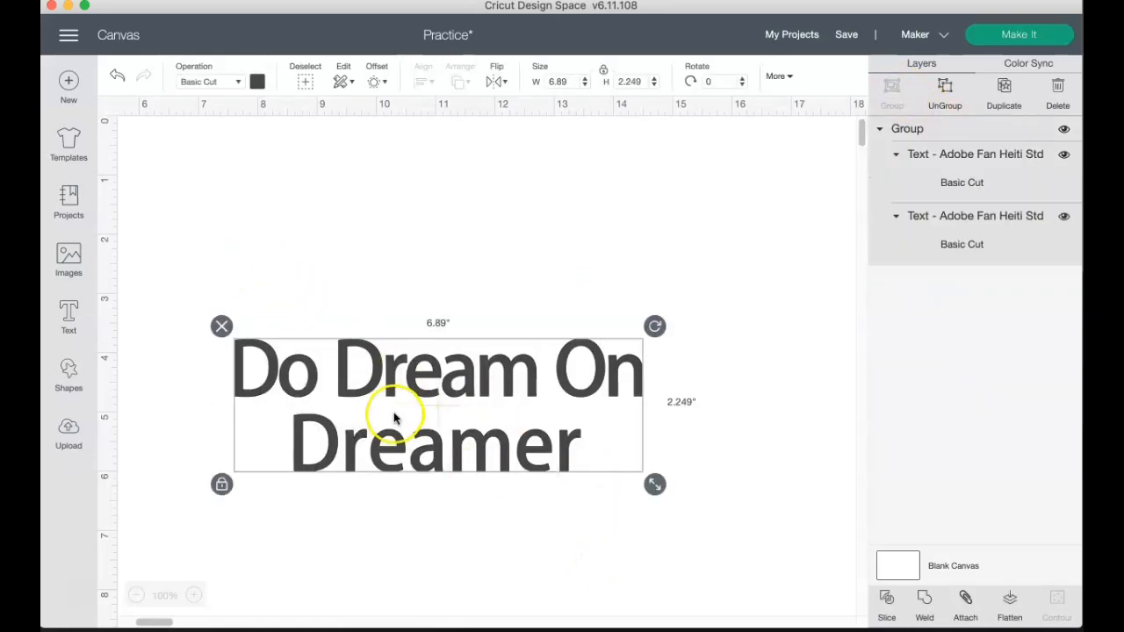
Preview the grouped texts on the cutting mat, return to the canvas, and deselect the group.
{"action": "left_click", "coordinate": [1023, 38]}
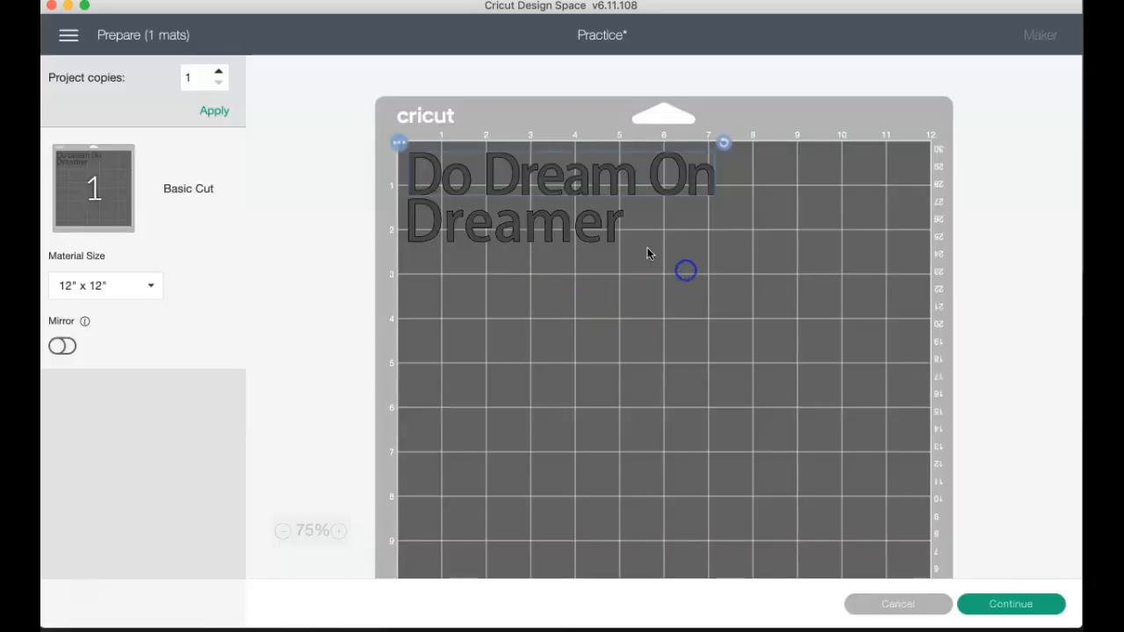
{"action": "left_click_drag", "start_coordinate": [587, 232], "coordinate": [596, 265]}
{"action": "left_click", "coordinate": [899, 607]}
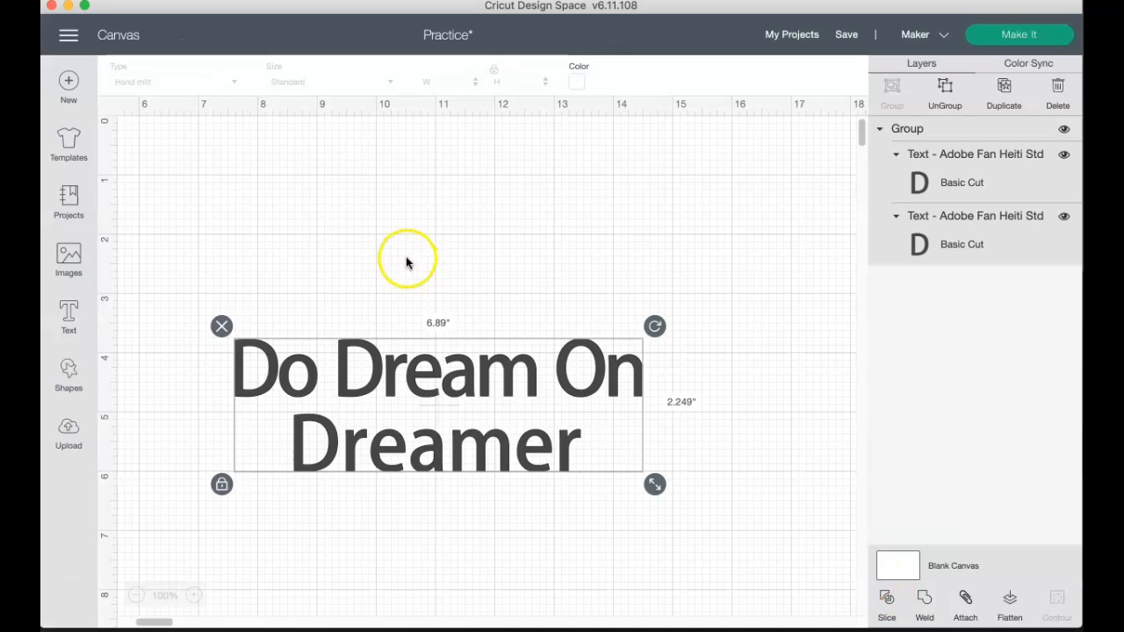
{"action": "left_click", "coordinate": [359, 243]}
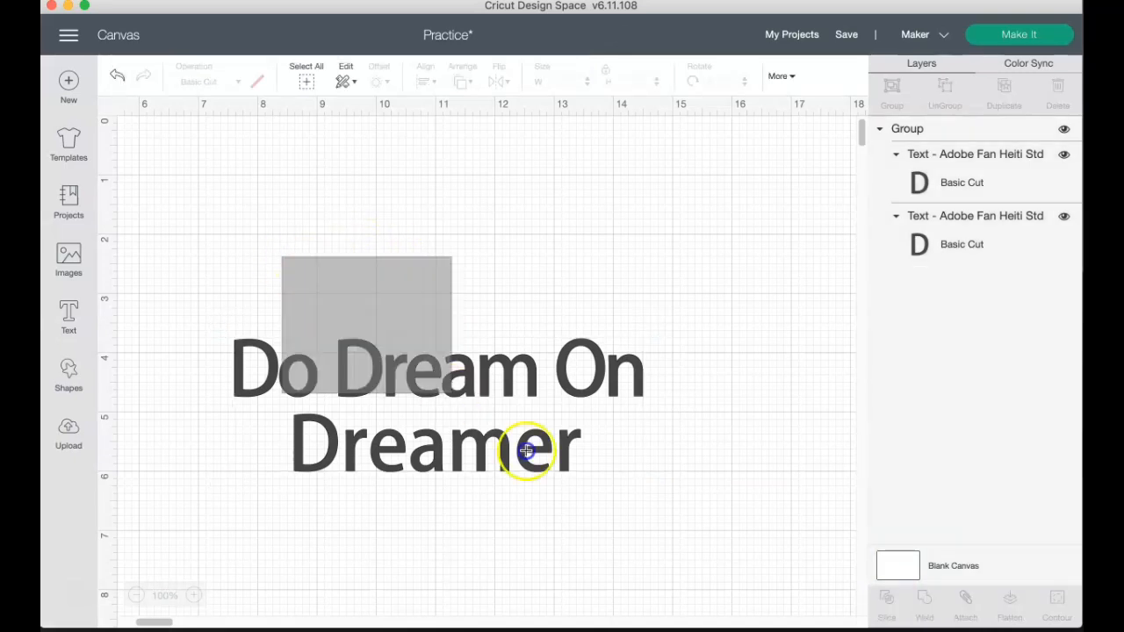
Attach the grouped "Do Dream On" and "Dreamer" texts and check their layout on the cutting mat before returning to the canvas.
{"action": "left_click_drag", "start_coordinate": [283, 257], "coordinate": [673, 537]}
{"action": "left_click", "coordinate": [963, 606]}
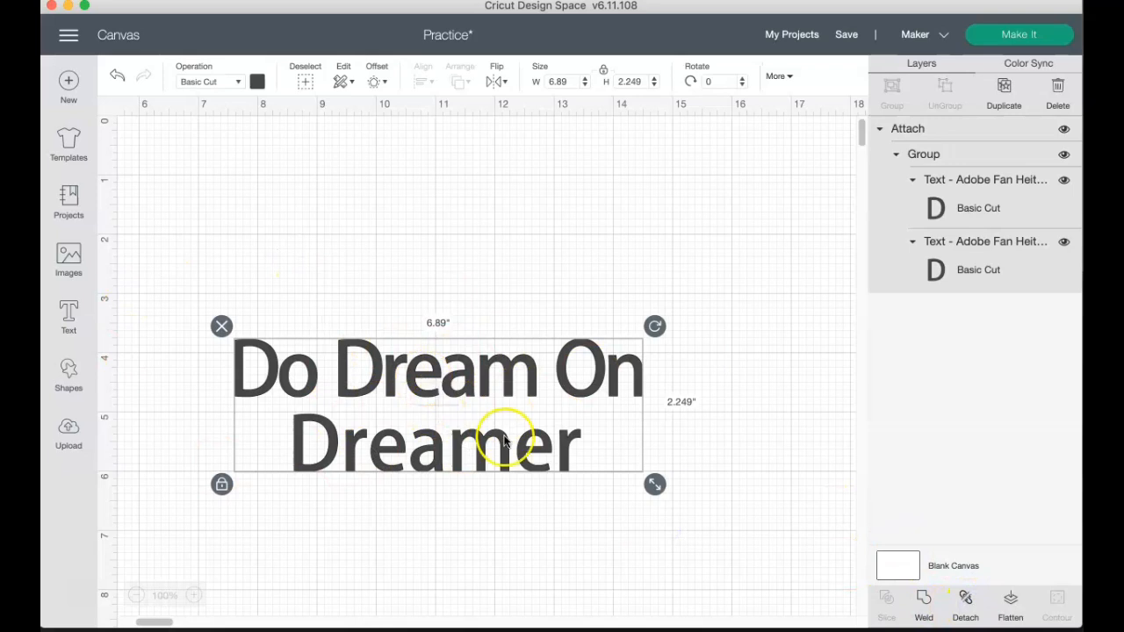
{"action": "left_click", "coordinate": [1049, 34]}
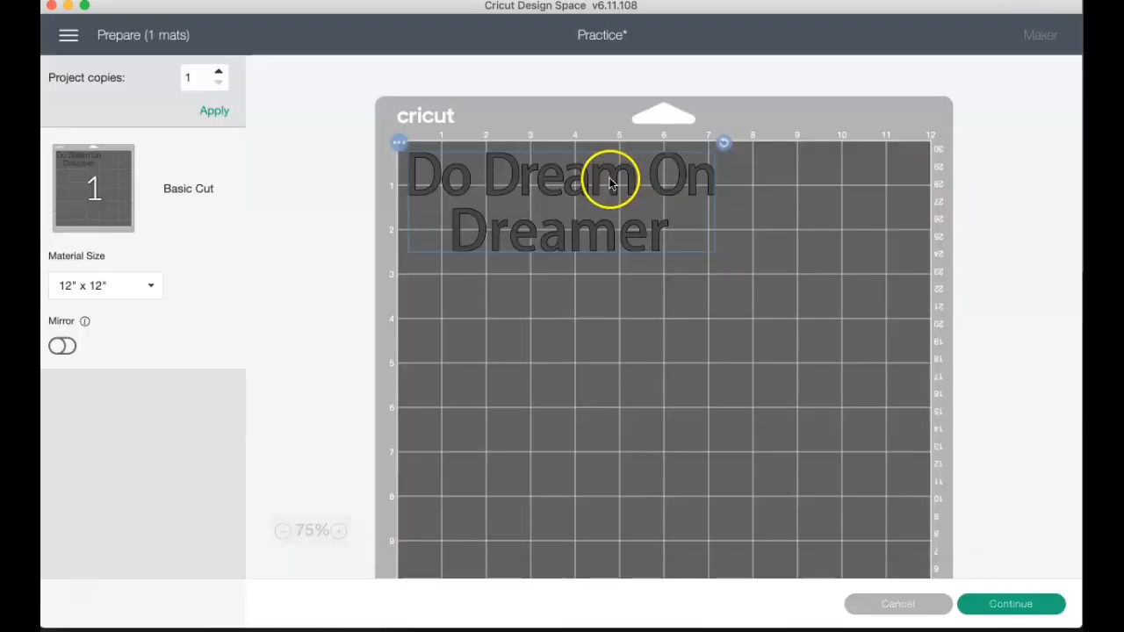
{"action": "left_click_drag", "start_coordinate": [611, 176], "coordinate": [627, 195]}
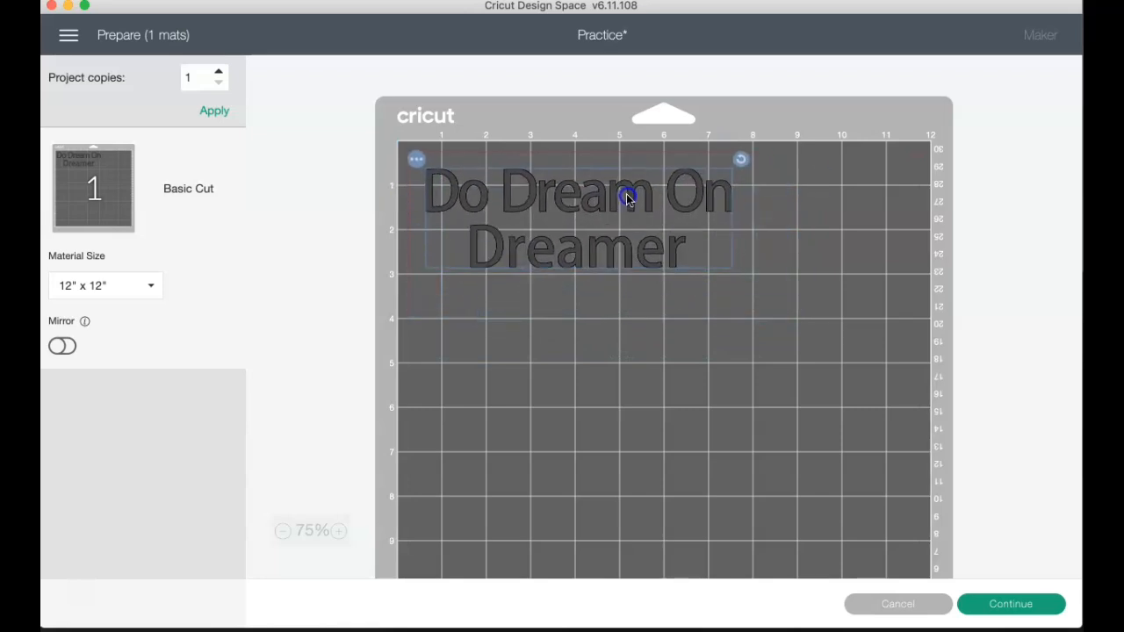
{"action": "left_click", "coordinate": [902, 603]}
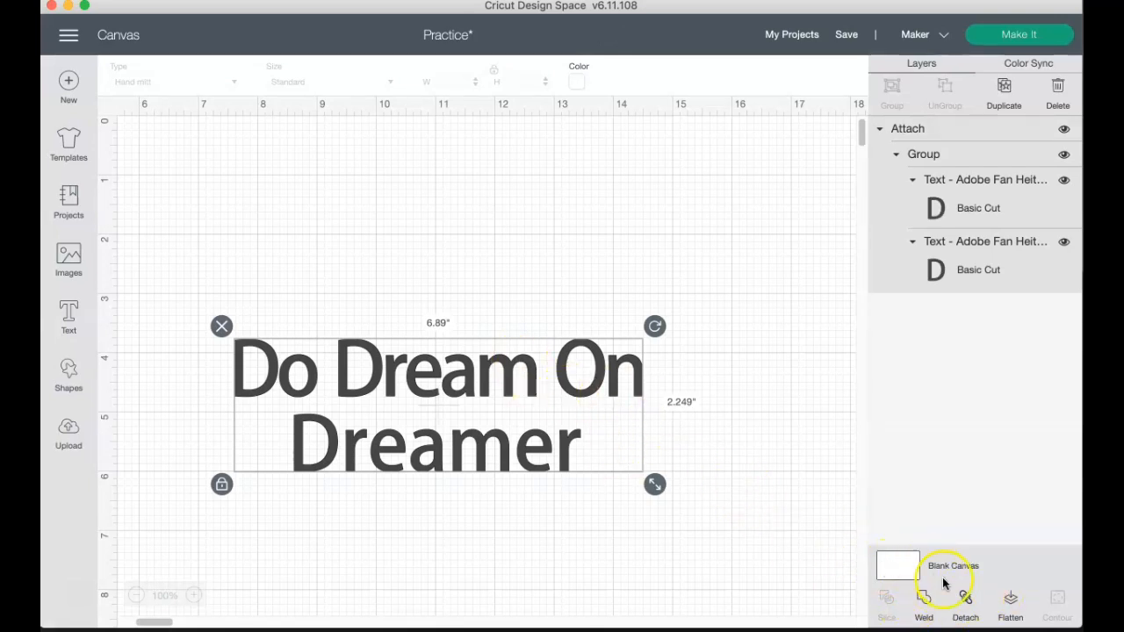
{"action": "left_click", "coordinate": [751, 304]}
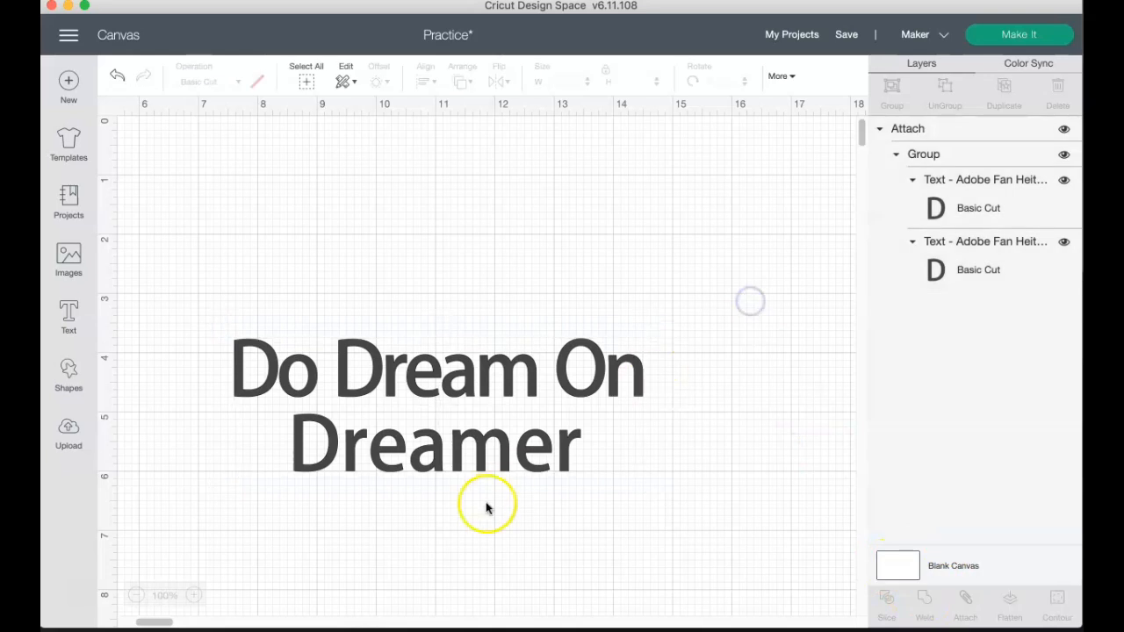
Detach the two texts and delete their group from the canvas.
{"action": "left_click", "coordinate": [471, 447]}
{"action": "left_click", "coordinate": [967, 597]}
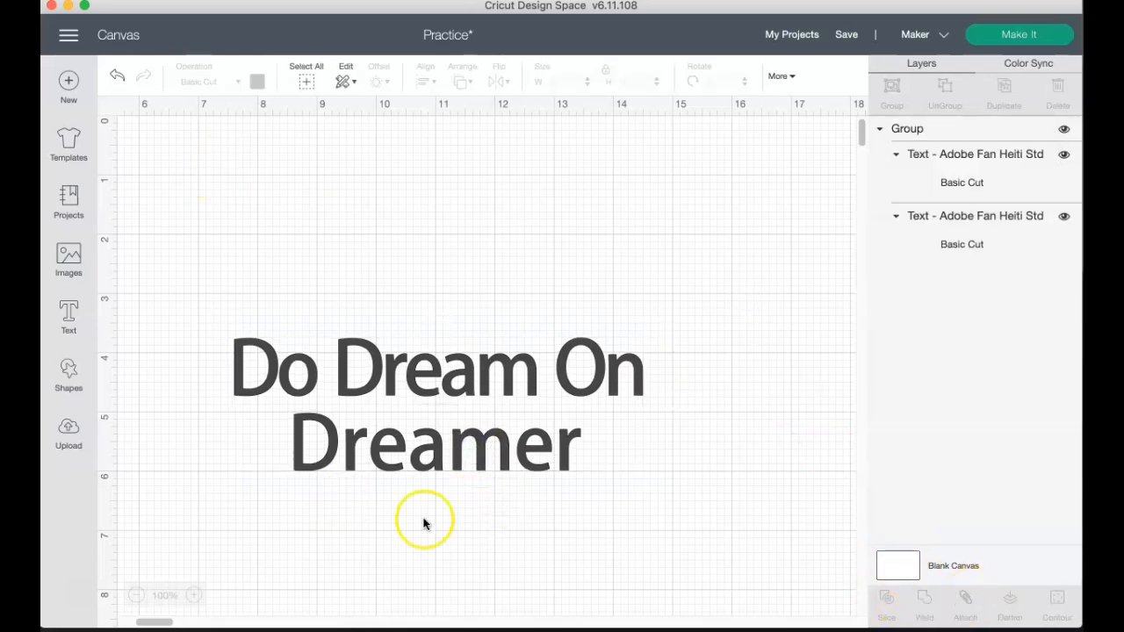
{"action": "left_click", "coordinate": [478, 373]}
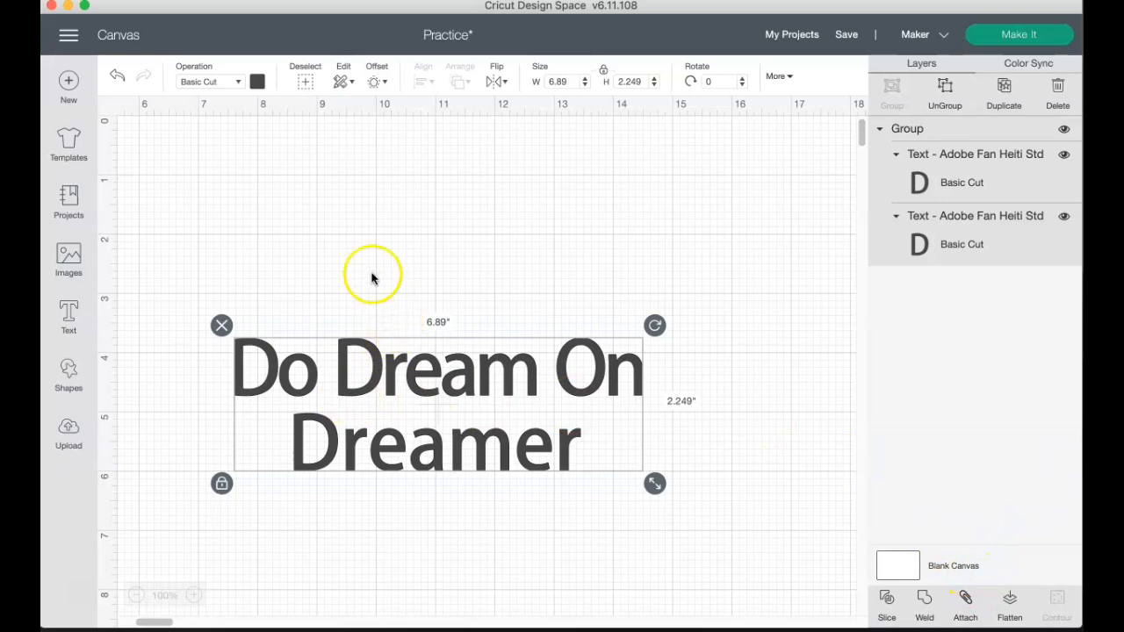
{"action": "left_click", "coordinate": [222, 326]}
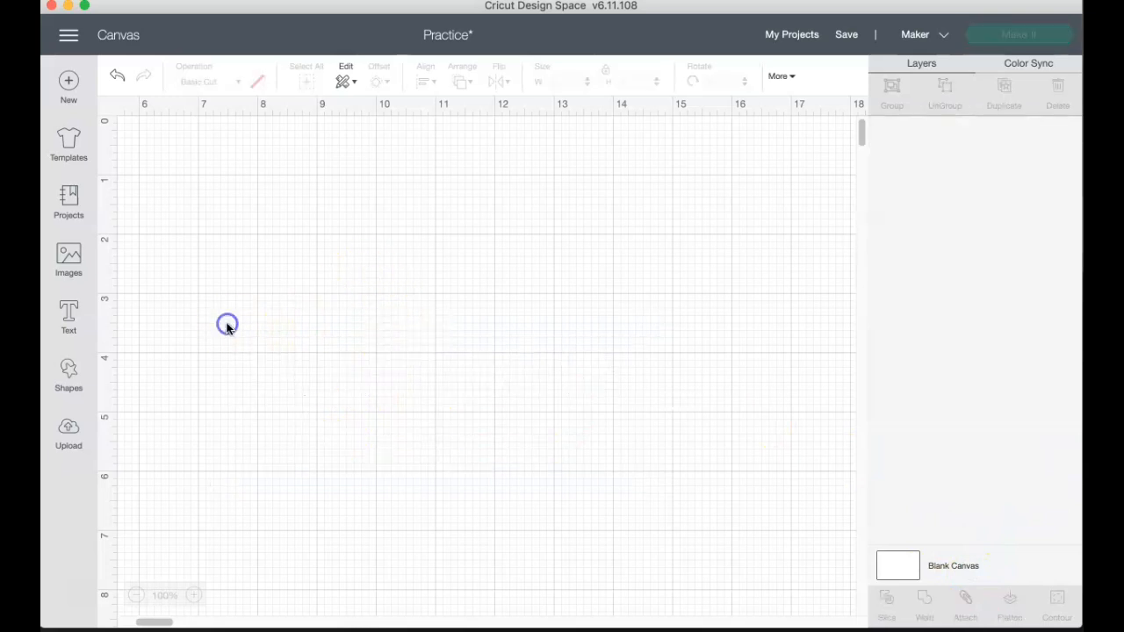
Insert a heart shape on the canvas and set its color to bright red.
{"action": "left_click", "coordinate": [69, 366]}
{"action": "left_click", "coordinate": [134, 488]}
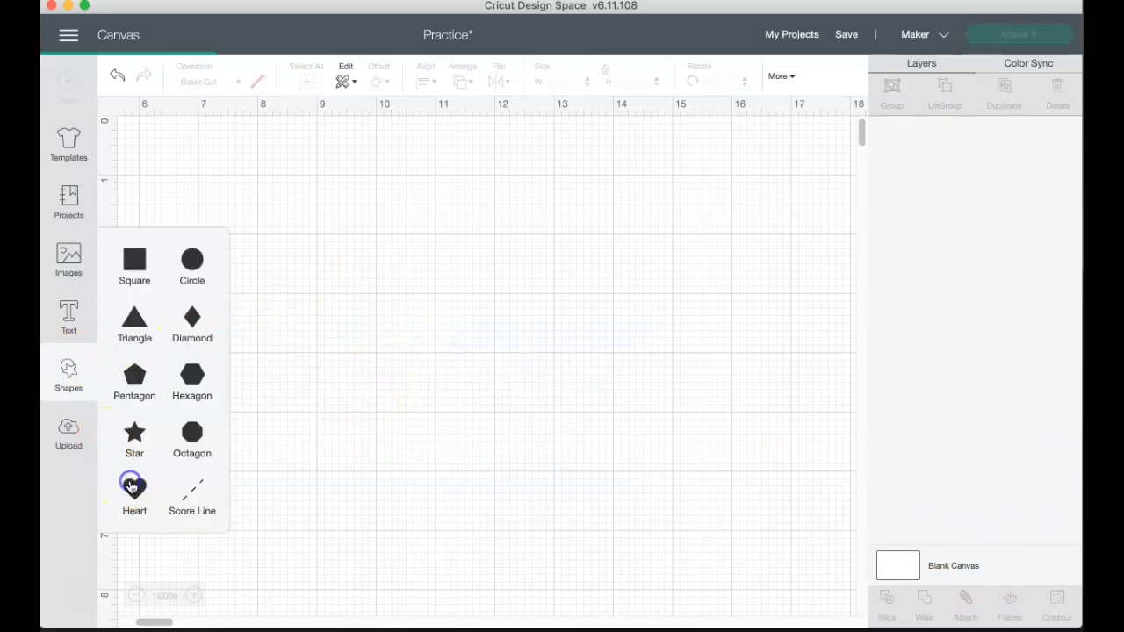
{"action": "left_click_drag", "start_coordinate": [286, 274], "coordinate": [389, 321]}
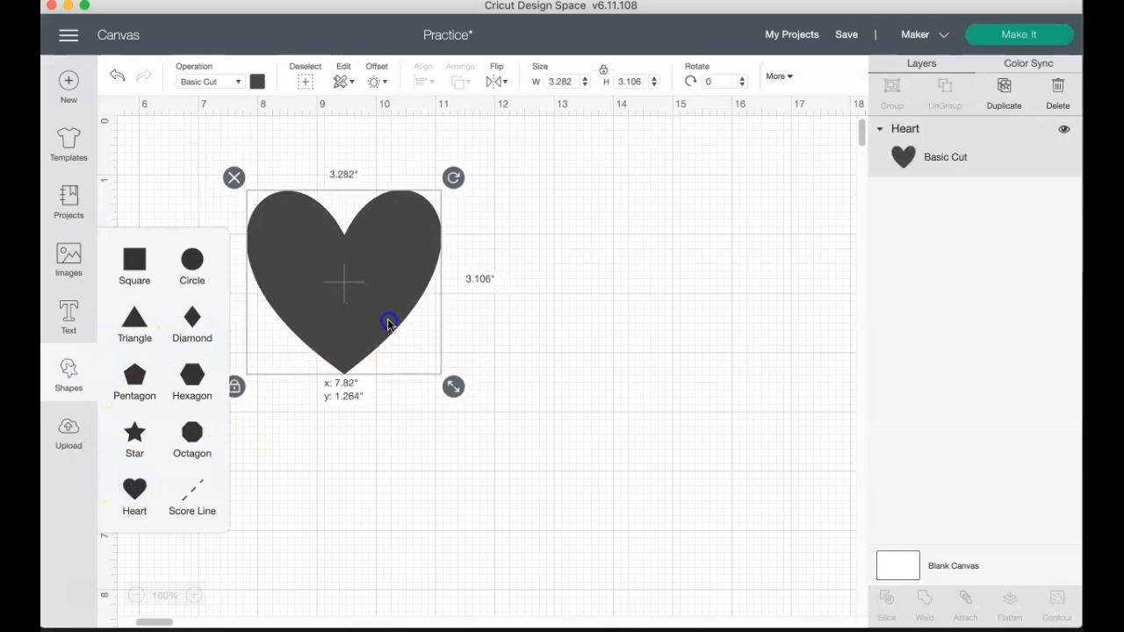
{"action": "left_click", "coordinate": [258, 82]}
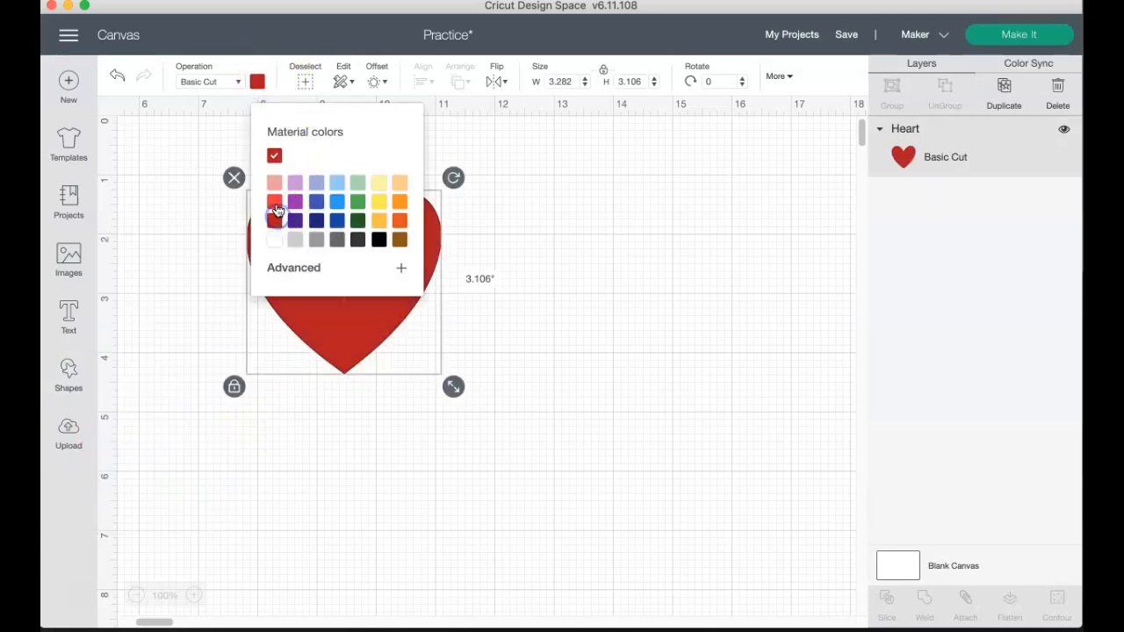
{"action": "left_click", "coordinate": [275, 203]}
{"action": "left_click", "coordinate": [565, 250]}
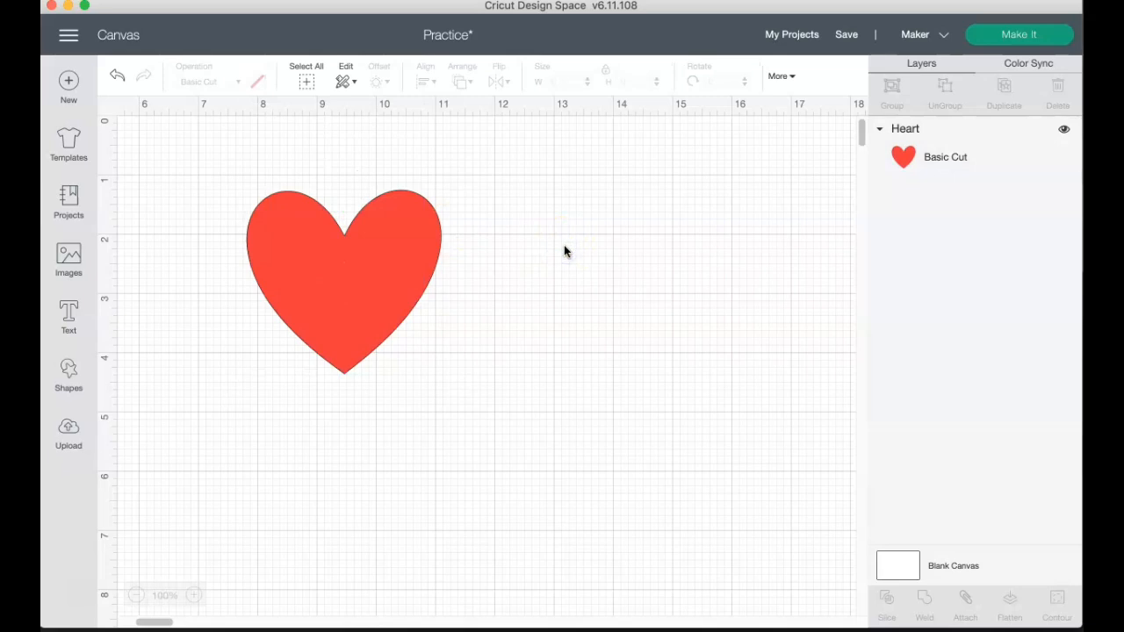
Move the red heart toward the middle of the canvas and enlarge it to about 5.31 × 5.025 inches.
{"action": "left_click", "coordinate": [313, 275]}
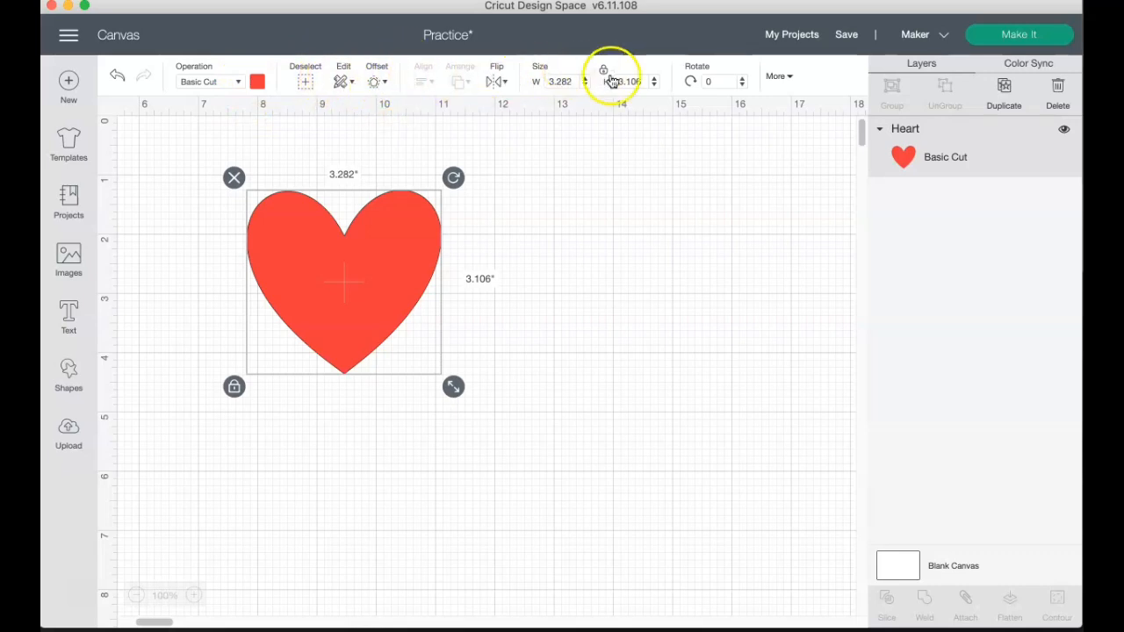
{"action": "left_click_drag", "start_coordinate": [388, 258], "coordinate": [443, 257]}
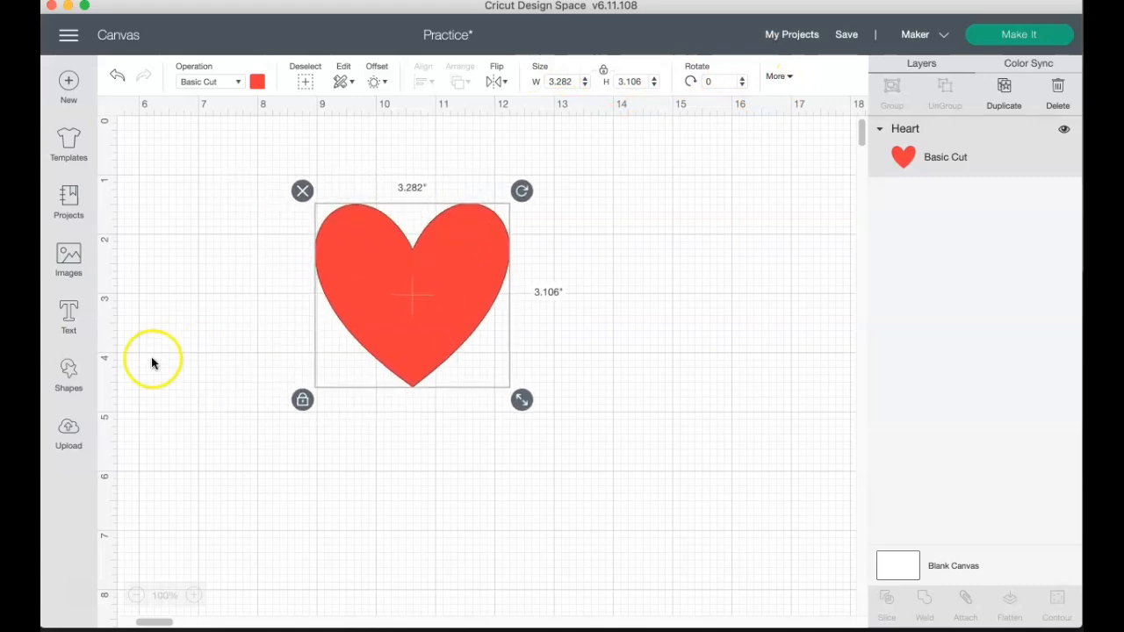
{"action": "left_click_drag", "start_coordinate": [512, 397], "coordinate": [633, 451]}
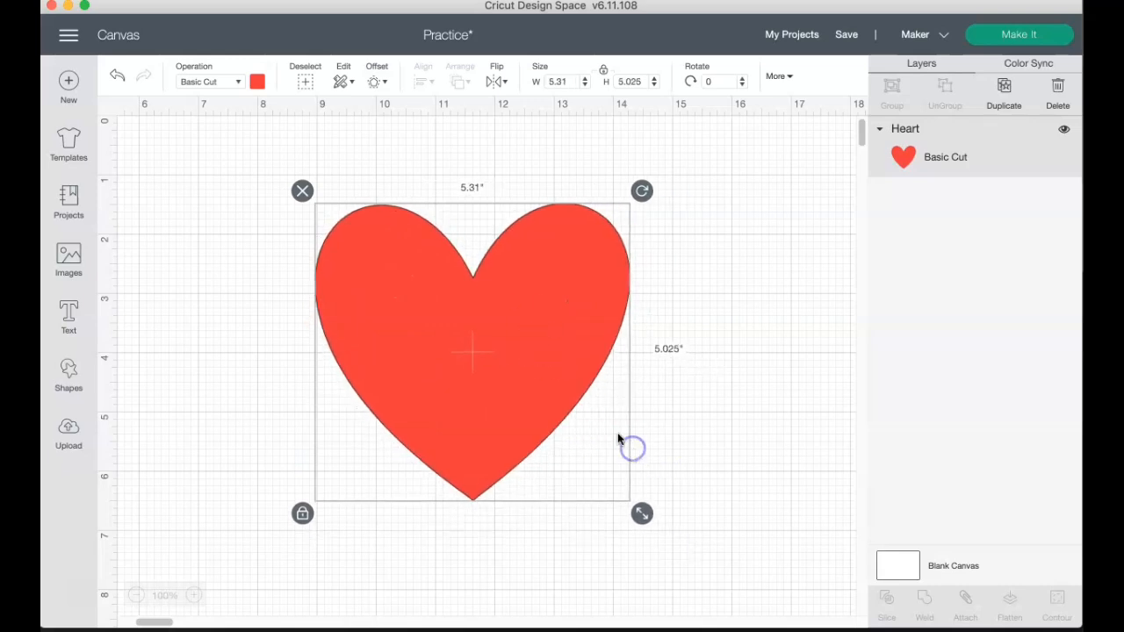
Duplicate the red heart, shrink the copy to about 3.18 × 3.009 inches, and center it inside the larger heart.
{"action": "left_click", "coordinate": [1005, 88]}
{"action": "left_click_drag", "start_coordinate": [595, 266], "coordinate": [667, 315]}
{"action": "left_click_drag", "start_coordinate": [767, 521], "coordinate": [607, 370]}
{"action": "left_click_drag", "start_coordinate": [532, 316], "coordinate": [482, 378]}
{"action": "left_click_drag", "start_coordinate": [556, 447], "coordinate": [589, 459]}
{"action": "left_click_drag", "start_coordinate": [487, 342], "coordinate": [482, 330]}
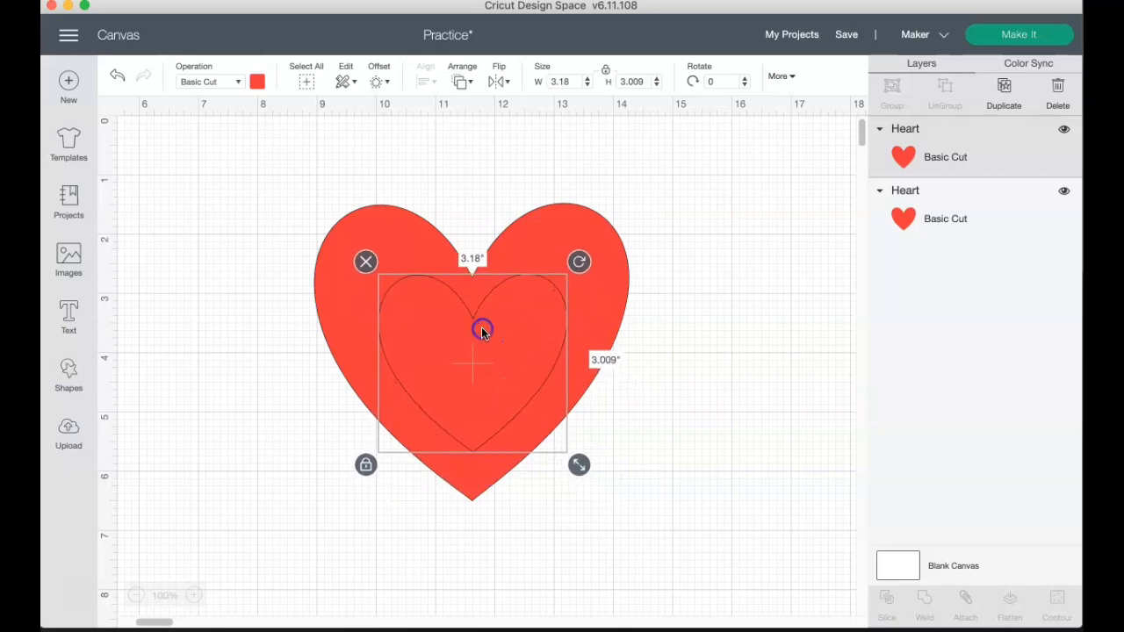
Set the color of the smaller inner heart to purple and deselect it.
{"action": "left_click", "coordinate": [256, 81]}
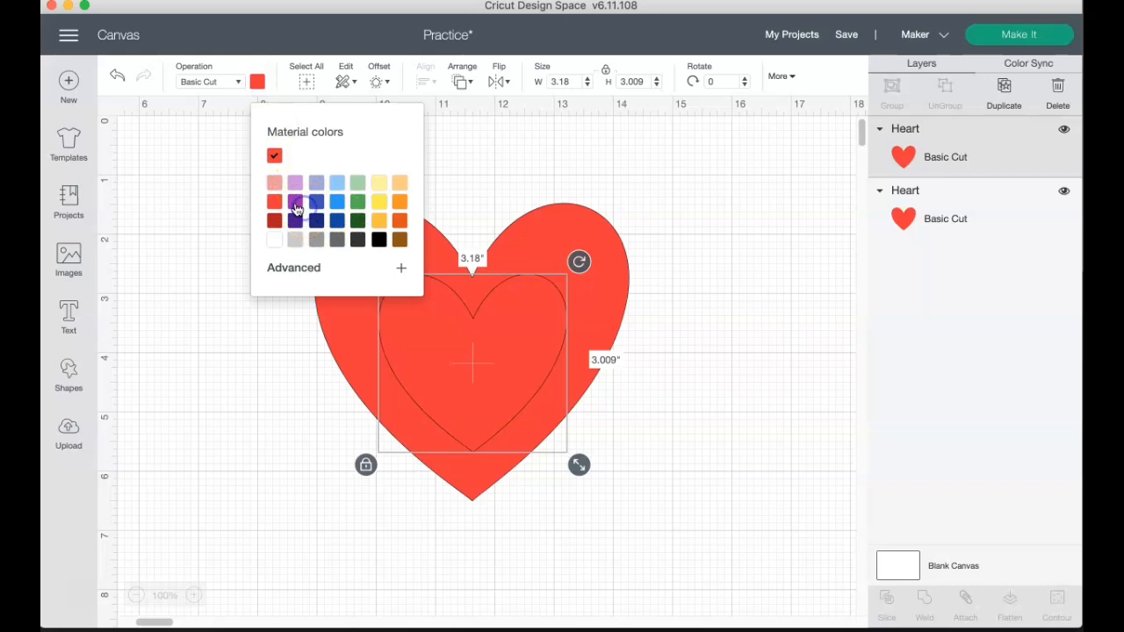
{"action": "left_click", "coordinate": [297, 209]}
{"action": "left_click", "coordinate": [286, 410]}
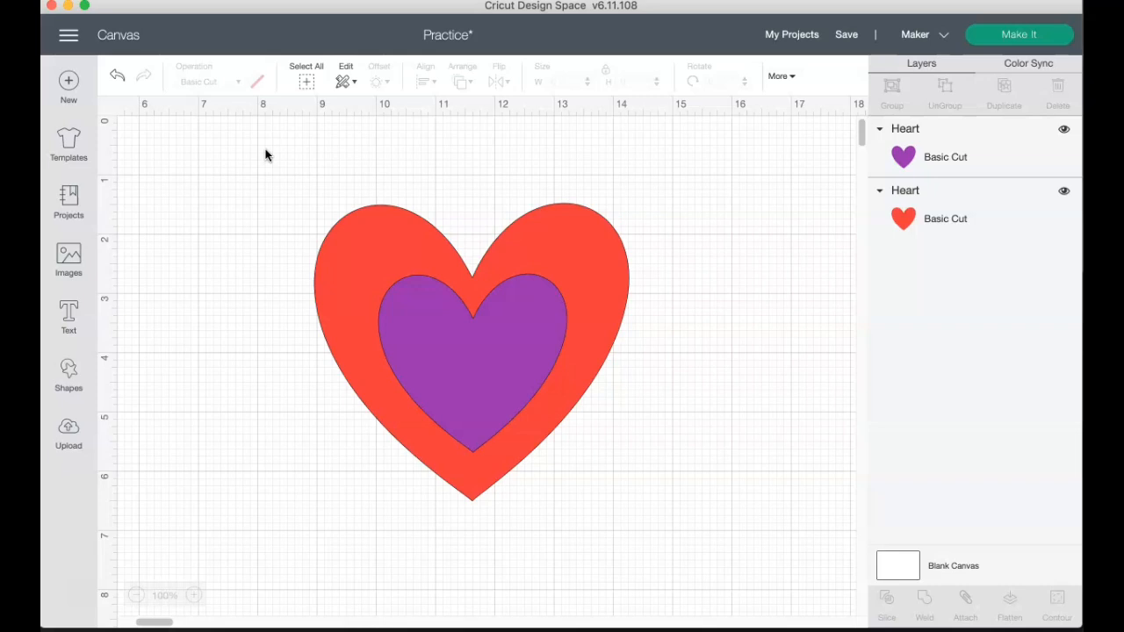
Slice the purple heart out of the red heart and spread the resulting pieces apart on the canvas.
{"action": "left_click_drag", "start_coordinate": [266, 155], "coordinate": [696, 508]}
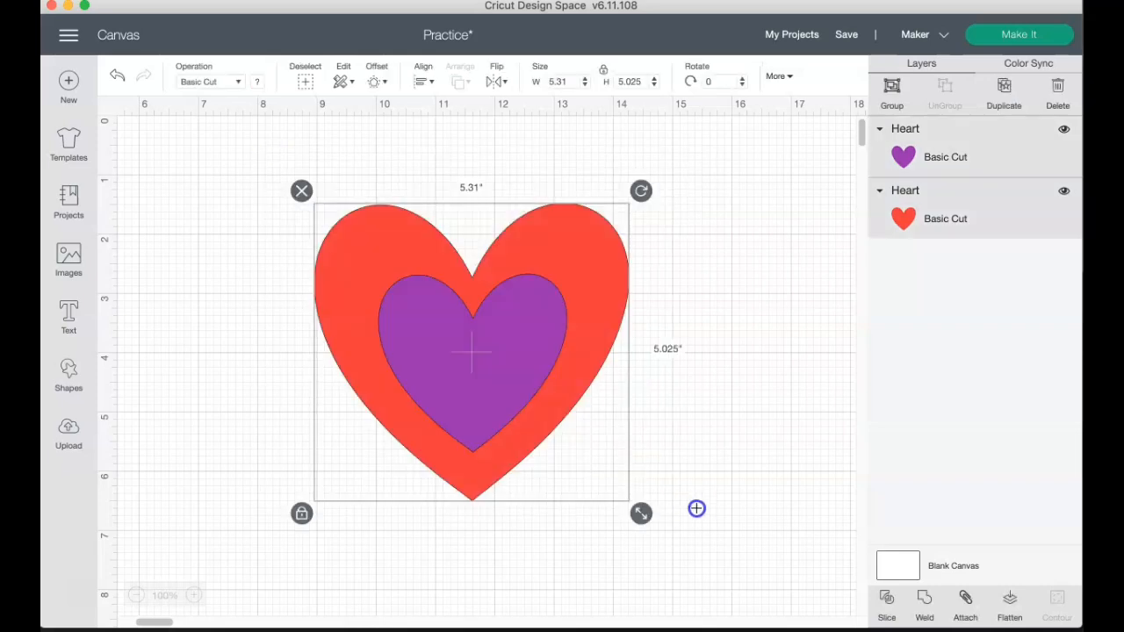
{"action": "left_click", "coordinate": [886, 604]}
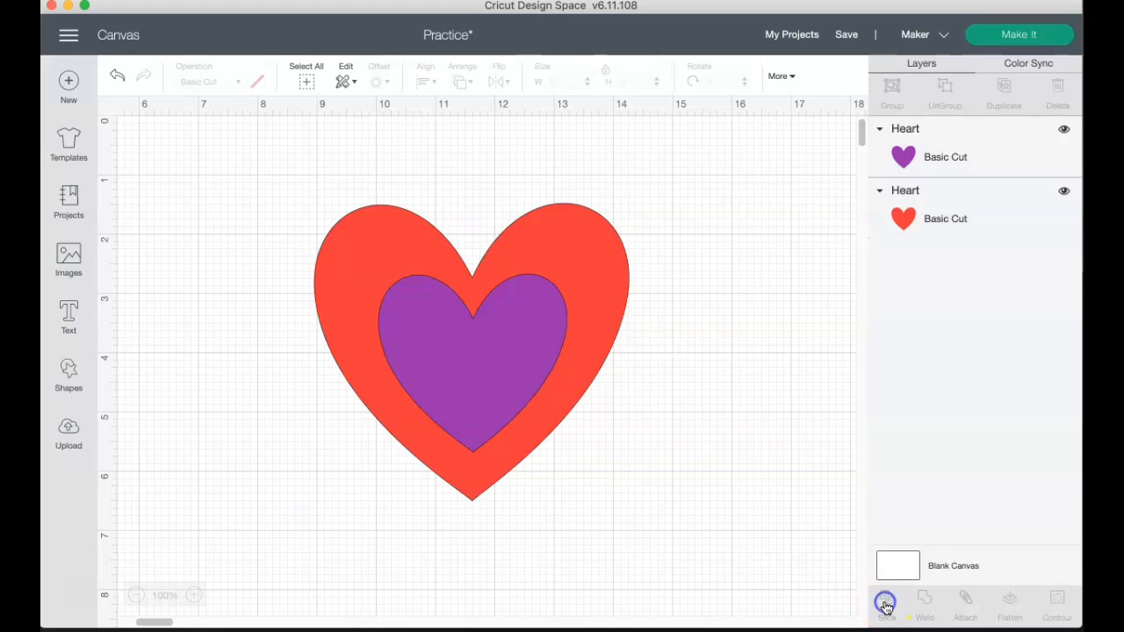
{"action": "left_click_drag", "start_coordinate": [475, 377], "coordinate": [780, 419]}
{"action": "left_click", "coordinate": [493, 356]}
{"action": "left_click_drag", "start_coordinate": [493, 355], "coordinate": [299, 311]}
{"action": "left_click_drag", "start_coordinate": [459, 337], "coordinate": [599, 348]}
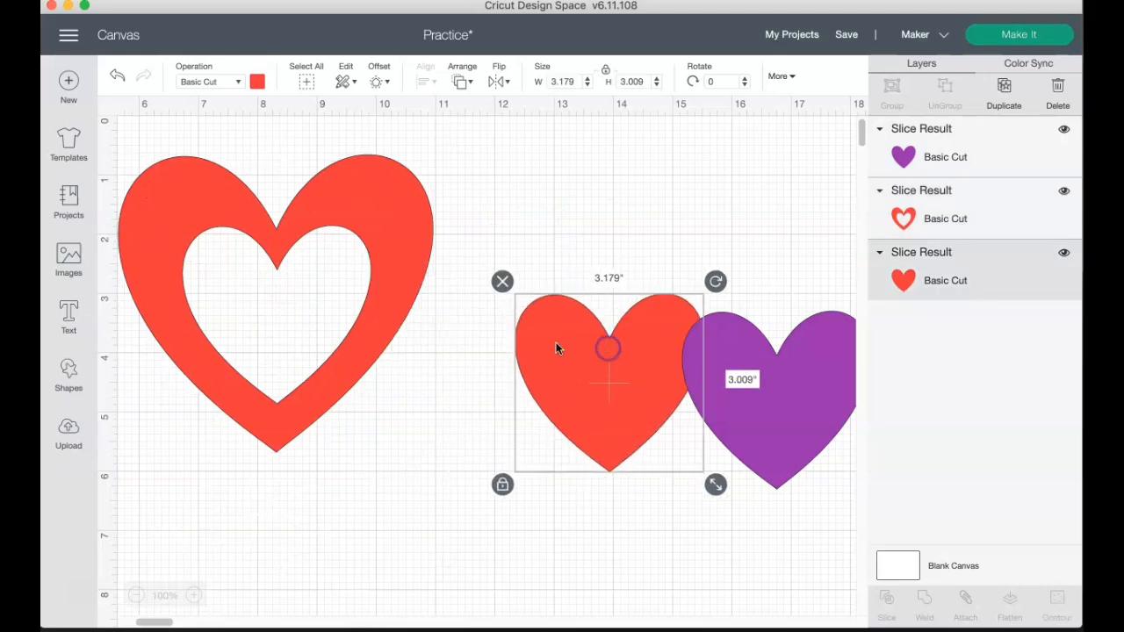
{"action": "left_click_drag", "start_coordinate": [209, 219], "coordinate": [250, 282]}
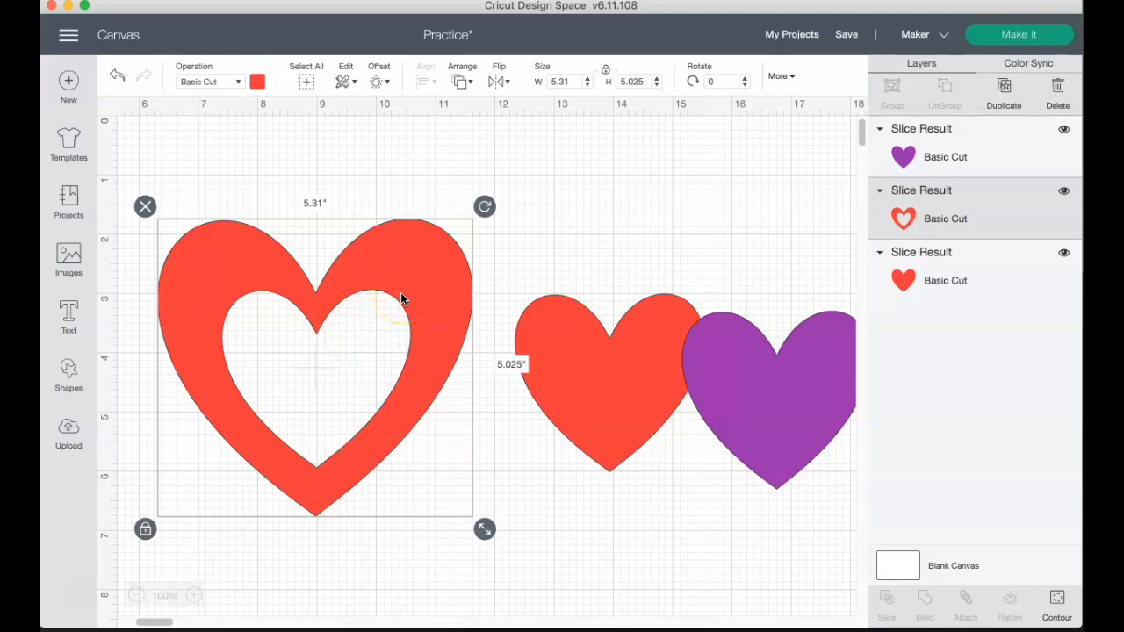
{"action": "left_click_drag", "start_coordinate": [401, 292], "coordinate": [402, 230]}
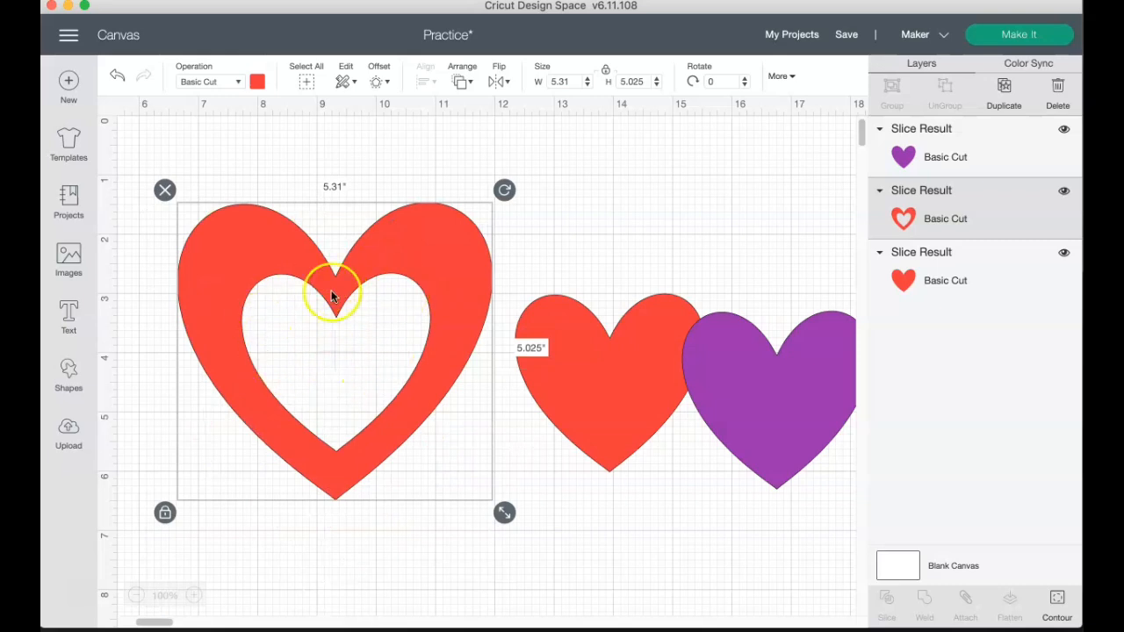
Preview the sliced heart pieces on the cutting mats and return to the canvas.
{"action": "left_click", "coordinate": [1045, 33]}
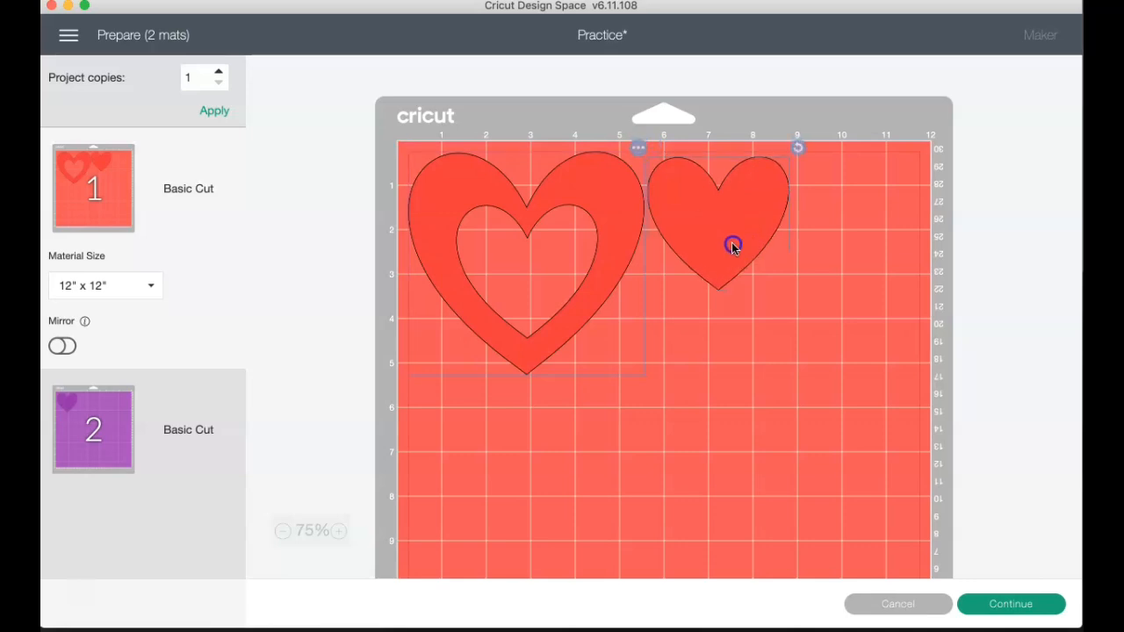
{"action": "left_click_drag", "start_coordinate": [732, 243], "coordinate": [740, 283]}
{"action": "left_click", "coordinate": [912, 604]}
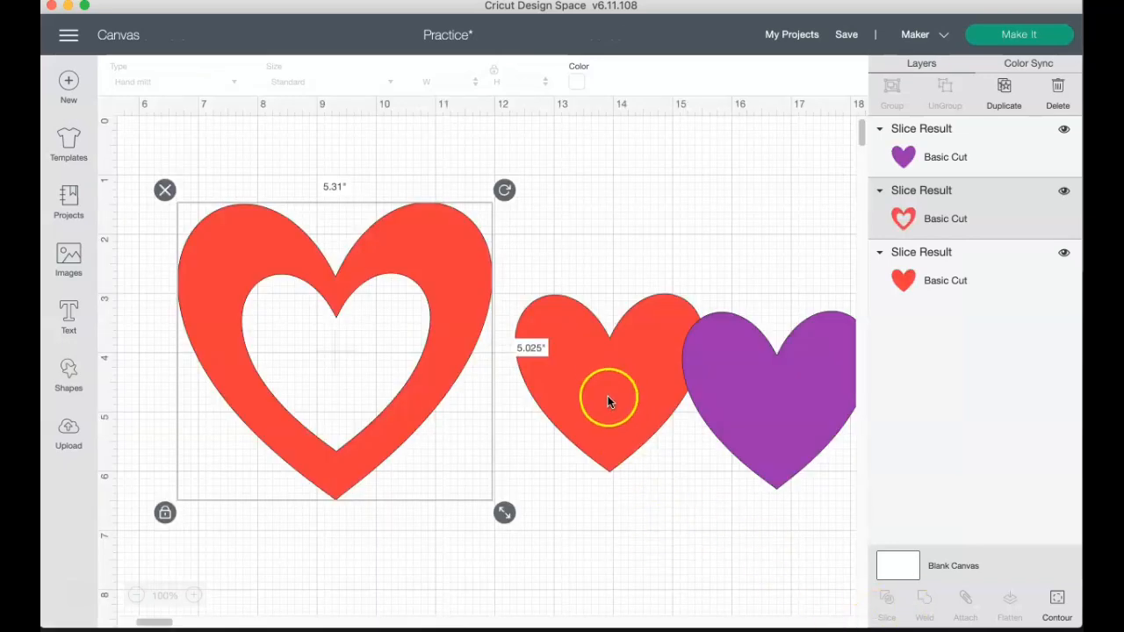
Delete the cut-out heart, the small red heart and the purple heart to clear the canvas.
{"action": "left_click", "coordinate": [160, 190]}
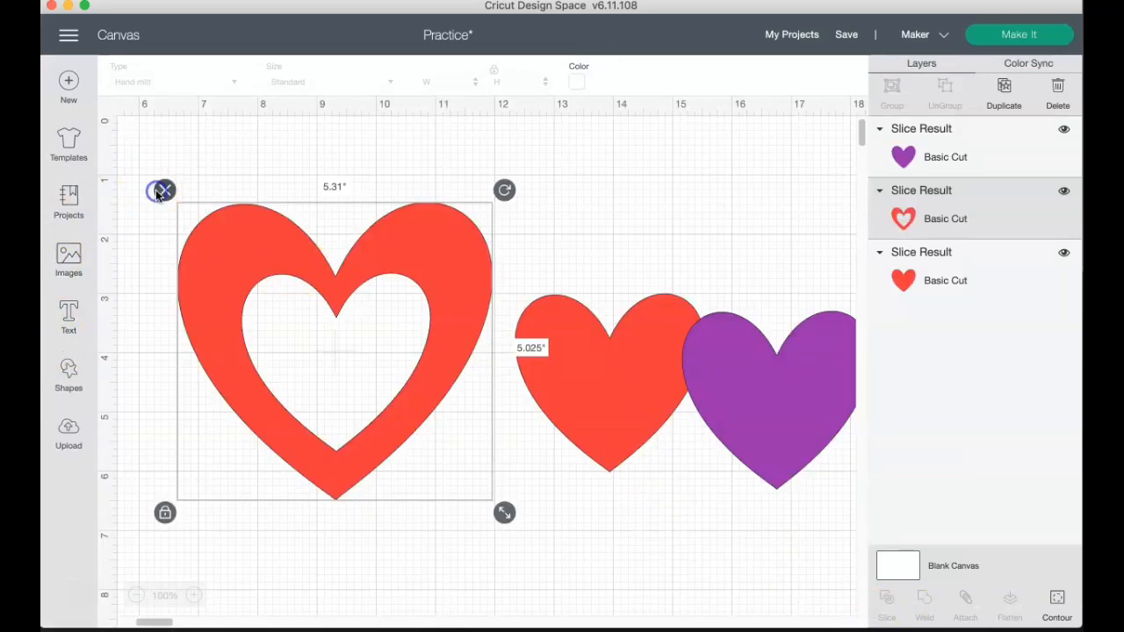
{"action": "left_click", "coordinate": [585, 332]}
{"action": "left_click", "coordinate": [502, 282]}
{"action": "left_click", "coordinate": [740, 395]}
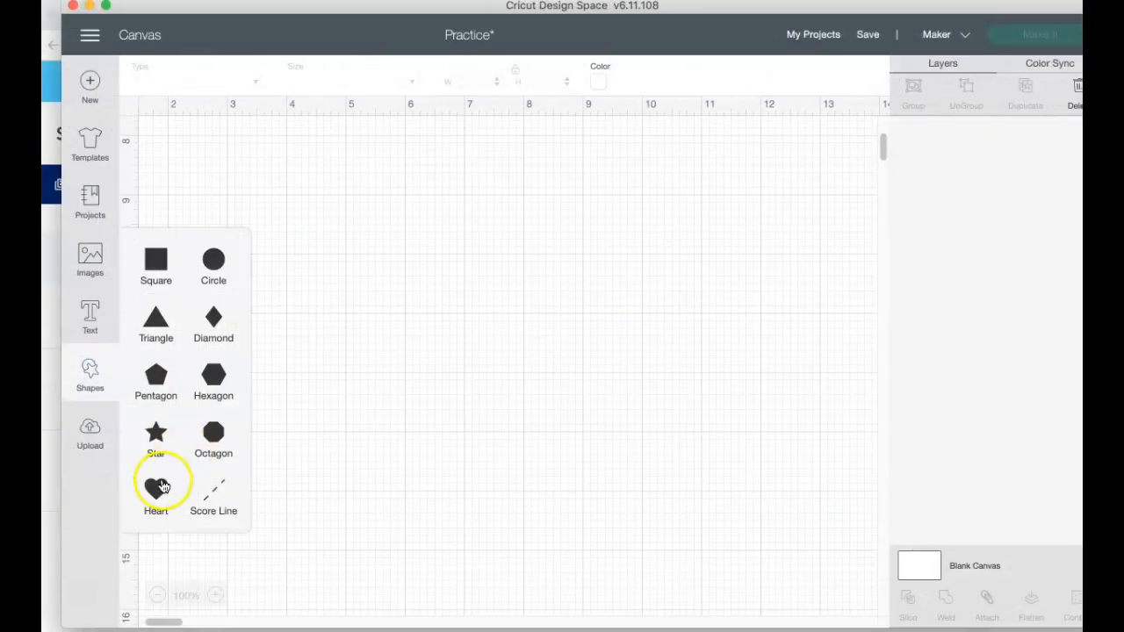
Insert a new heart shape and place it at about x 6.05, y 9.02 inches.
{"action": "left_click", "coordinate": [156, 489]}
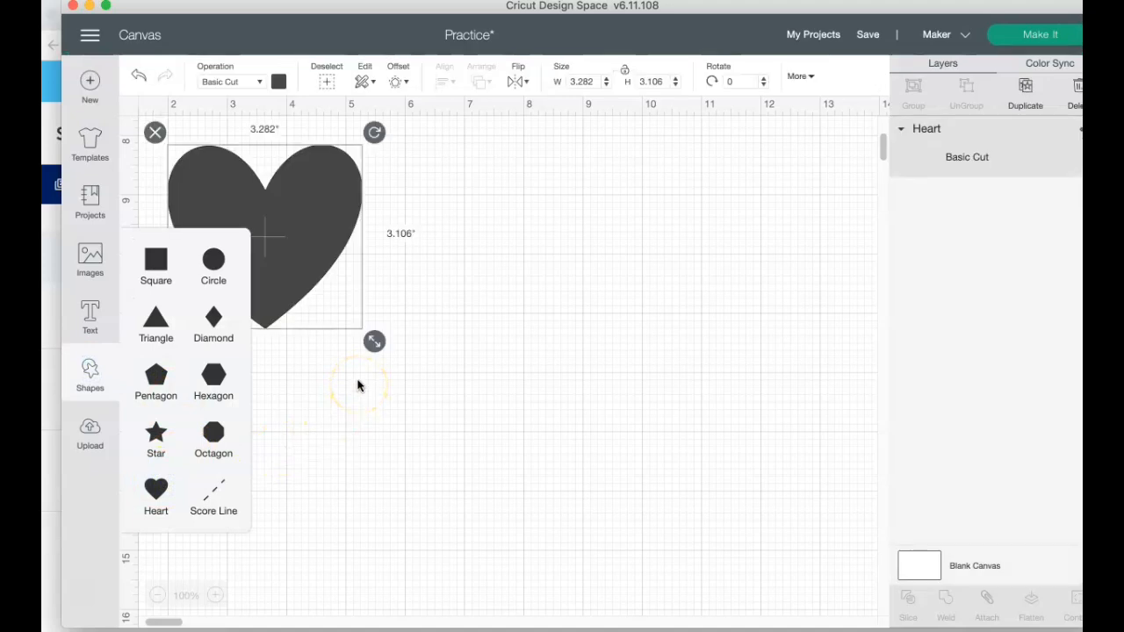
{"action": "left_click_drag", "start_coordinate": [316, 250], "coordinate": [555, 298]}
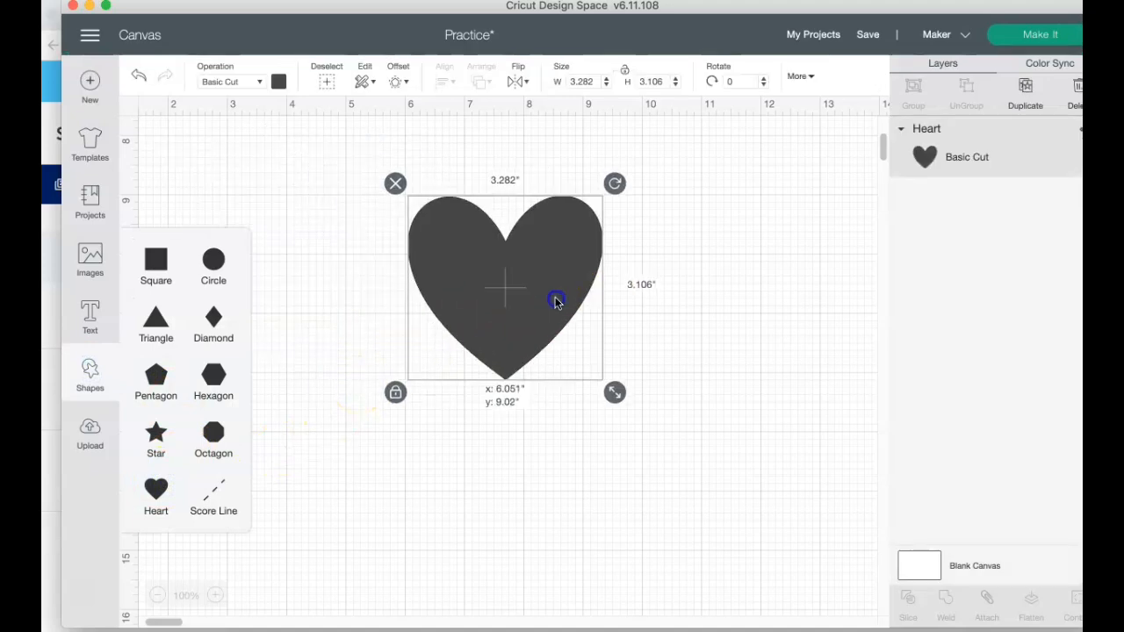
Examine the heart at different canvas zoom levels, zooming in to 200% and back out to 50%.
{"action": "left_click", "coordinate": [161, 597]}
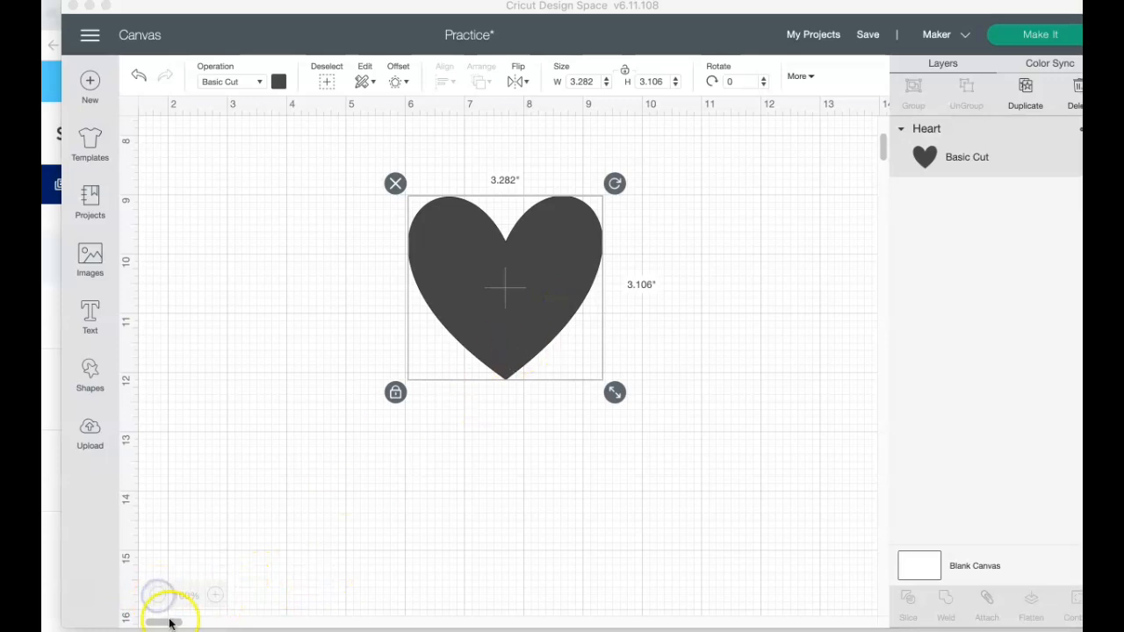
{"action": "left_click", "coordinate": [215, 596]}
{"action": "left_click", "coordinate": [215, 596]}
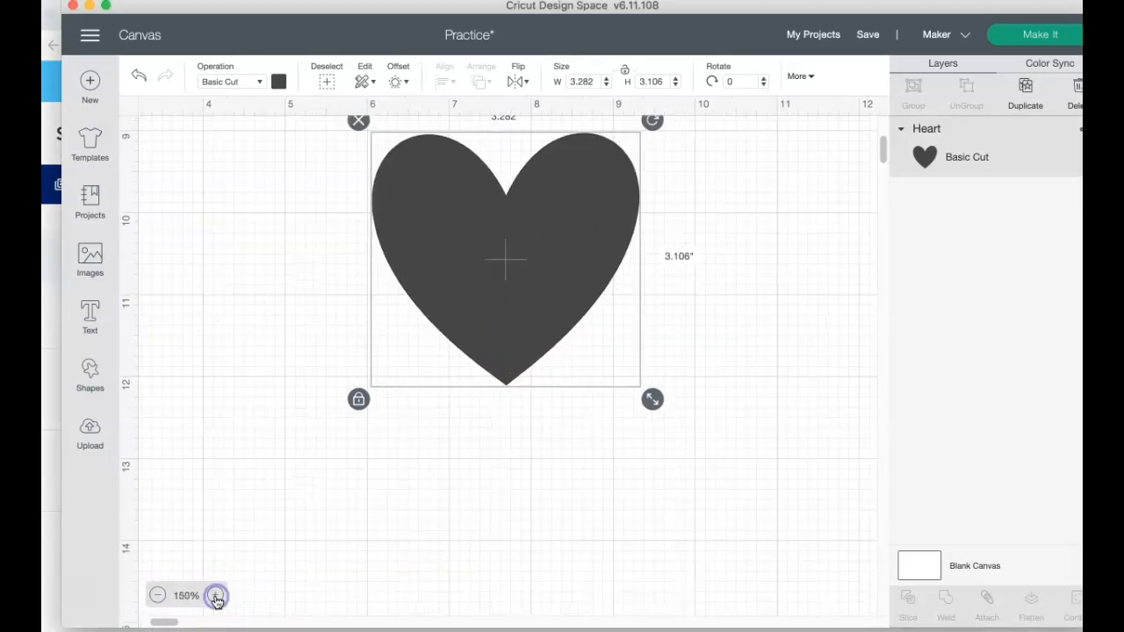
{"action": "left_click", "coordinate": [215, 596]}
{"action": "left_click", "coordinate": [215, 596]}
{"action": "left_click", "coordinate": [157, 596]}
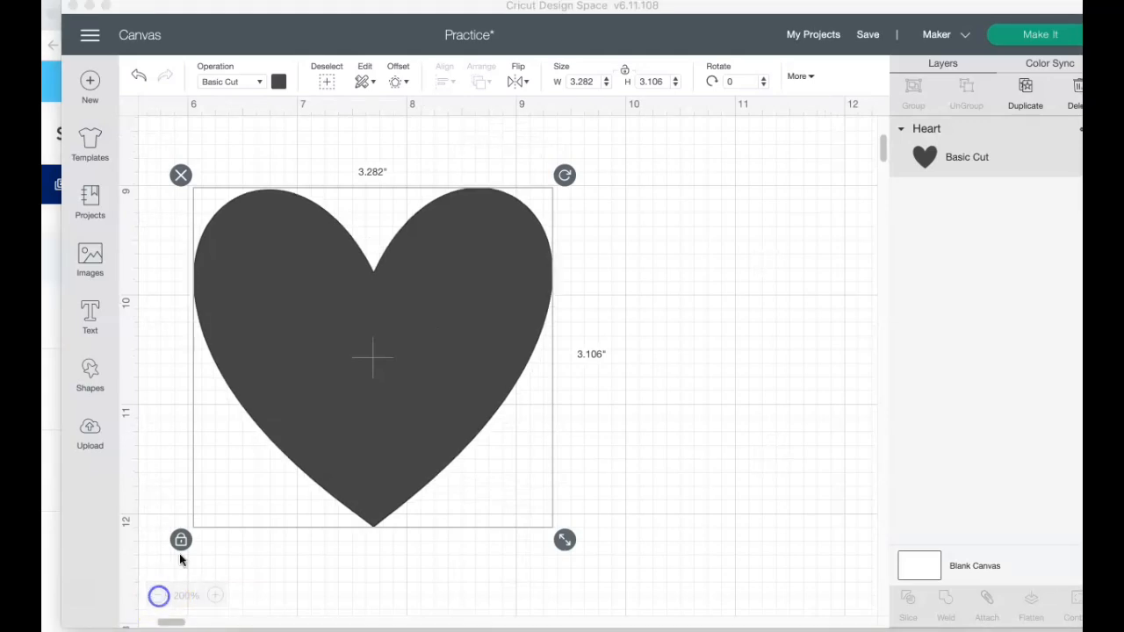
{"action": "left_click_drag", "start_coordinate": [293, 13], "coordinate": [333, 22]}
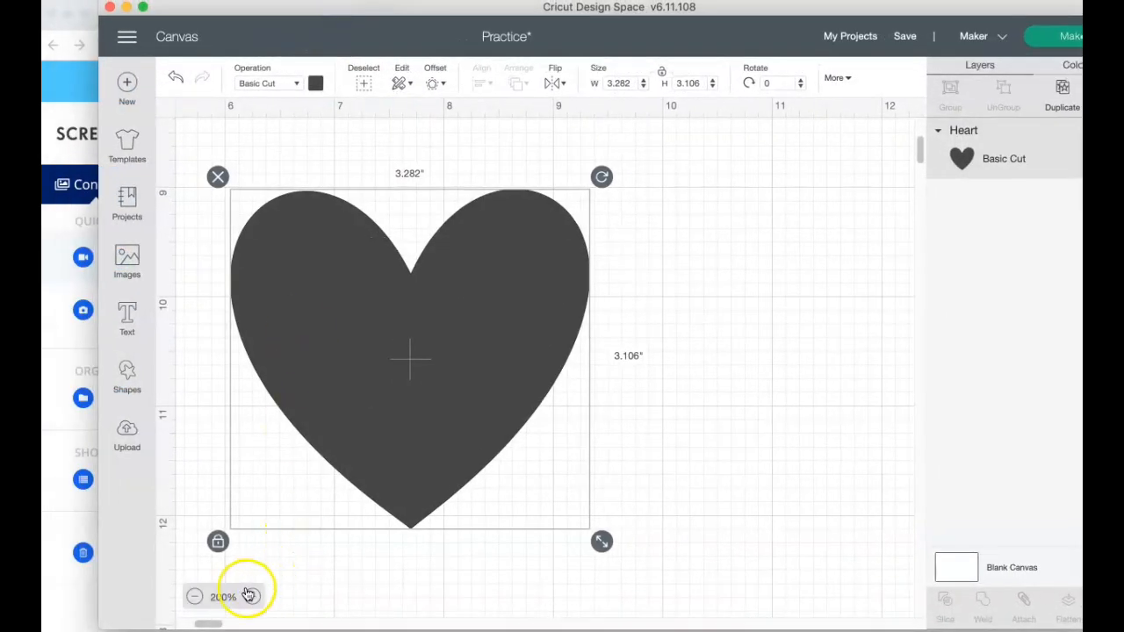
{"action": "left_click", "coordinate": [196, 598]}
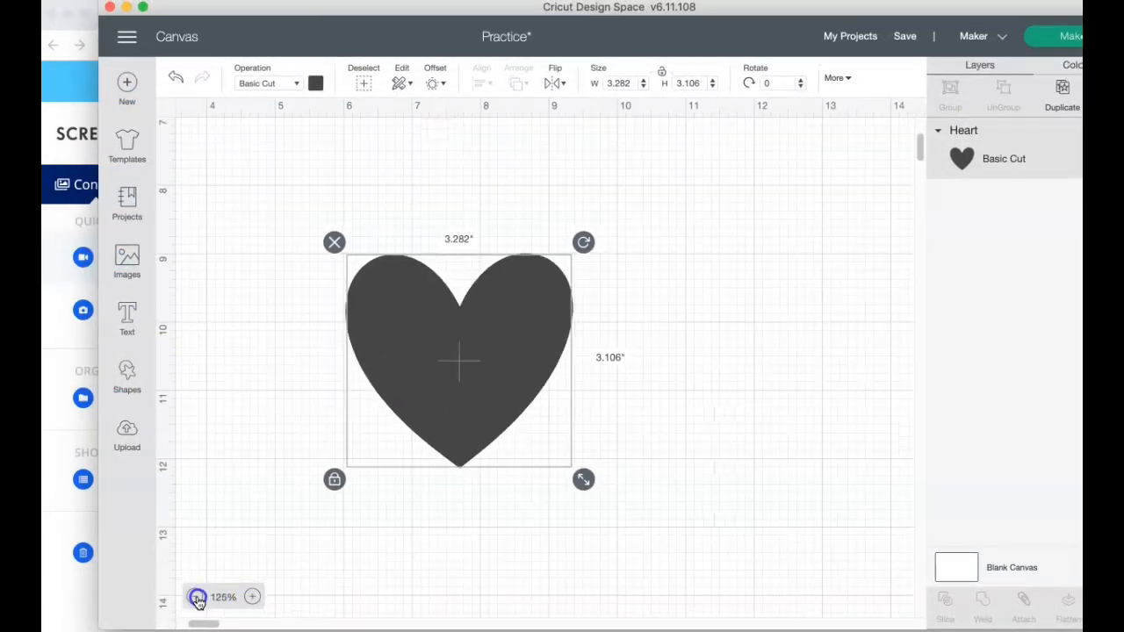
{"action": "left_click", "coordinate": [197, 597]}
{"action": "left_click", "coordinate": [197, 598]}
{"action": "left_click", "coordinate": [196, 598]}
{"action": "left_click", "coordinate": [197, 598]}
{"action": "left_click", "coordinate": [252, 597]}
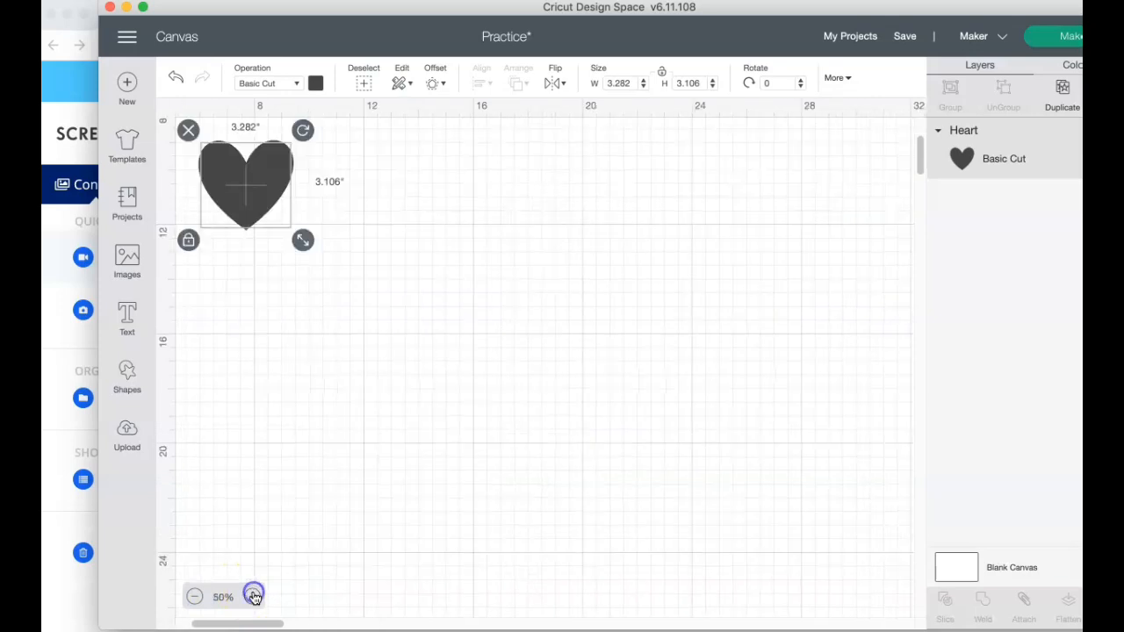
Zoom the canvas in on the heart to 200% and partway back out to compare its display size.
{"action": "left_click", "coordinate": [252, 597]}
{"action": "left_click", "coordinate": [253, 597]}
{"action": "left_click", "coordinate": [252, 597]}
{"action": "left_click", "coordinate": [253, 597]}
{"action": "left_click", "coordinate": [253, 597]}
{"action": "left_click", "coordinate": [253, 597]}
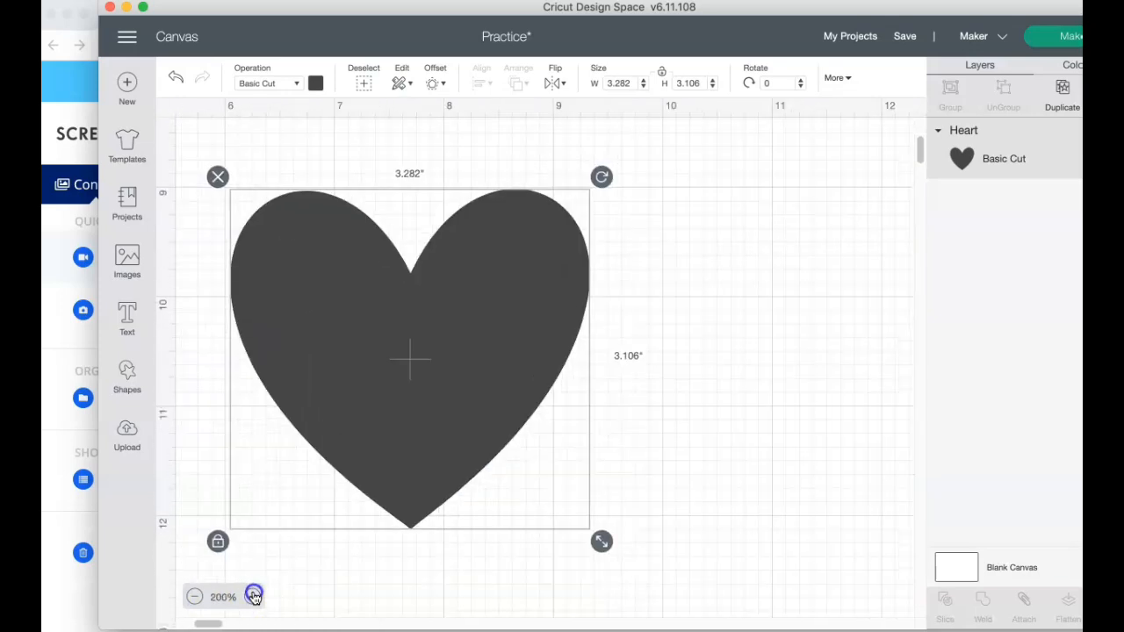
{"action": "left_click", "coordinate": [253, 596]}
{"action": "left_click", "coordinate": [197, 598]}
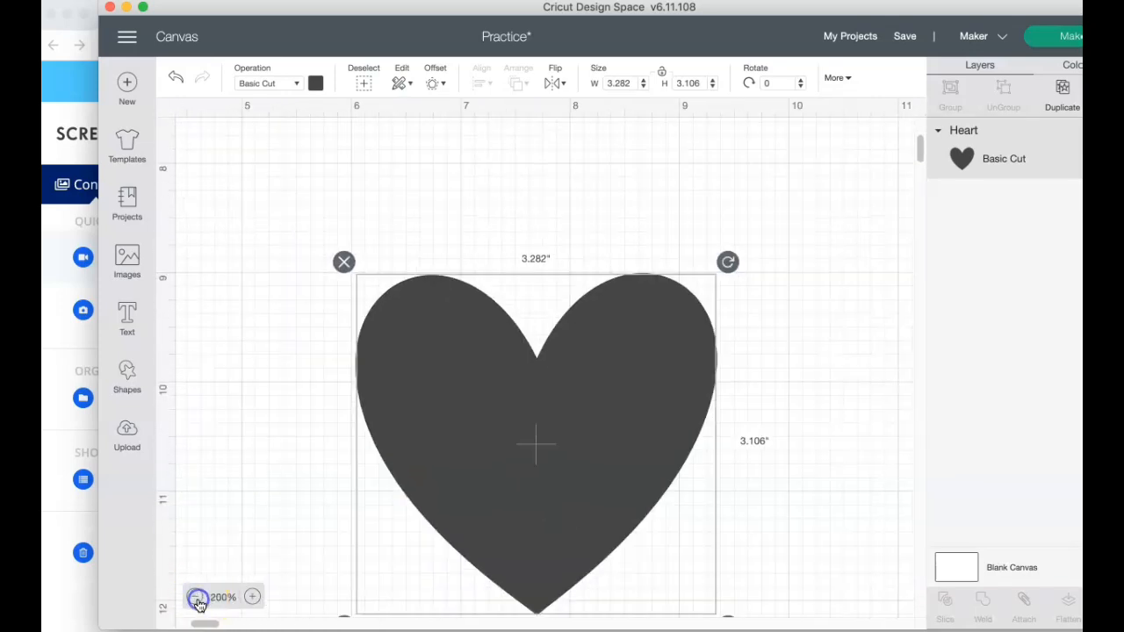
{"action": "left_click", "coordinate": [196, 598]}
{"action": "left_click", "coordinate": [196, 597]}
{"action": "left_click_drag", "start_coordinate": [589, 401], "coordinate": [479, 314]}
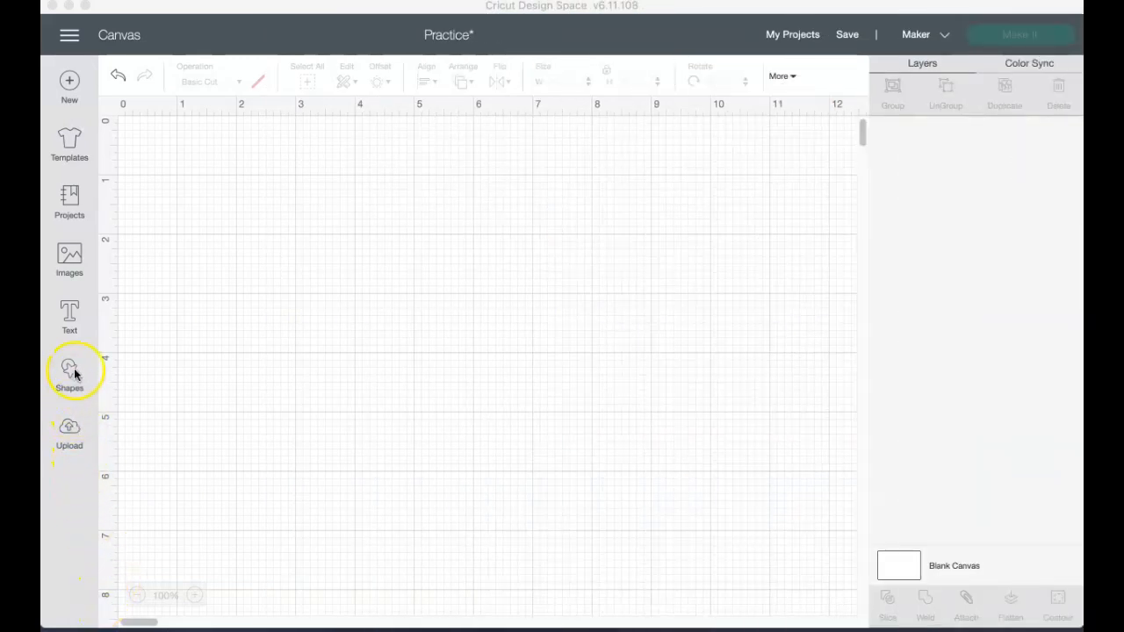
Start a new image upload and open LibraQueen.svg from the Desktop.
{"action": "left_click", "coordinate": [69, 429]}
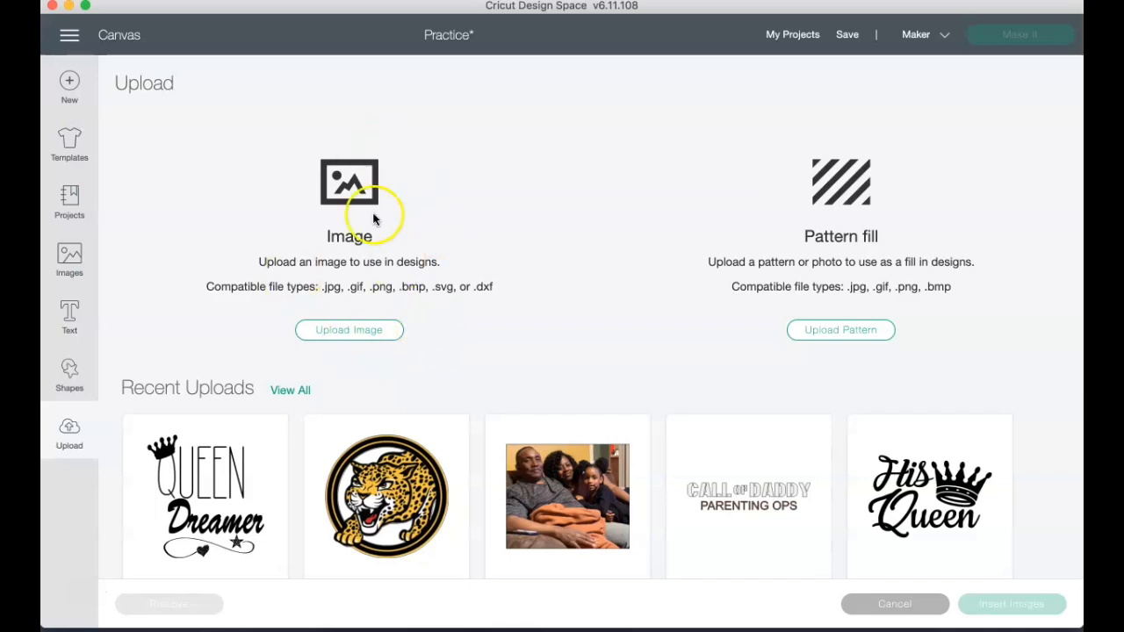
{"action": "left_click", "coordinate": [370, 329]}
{"action": "left_click", "coordinate": [553, 327]}
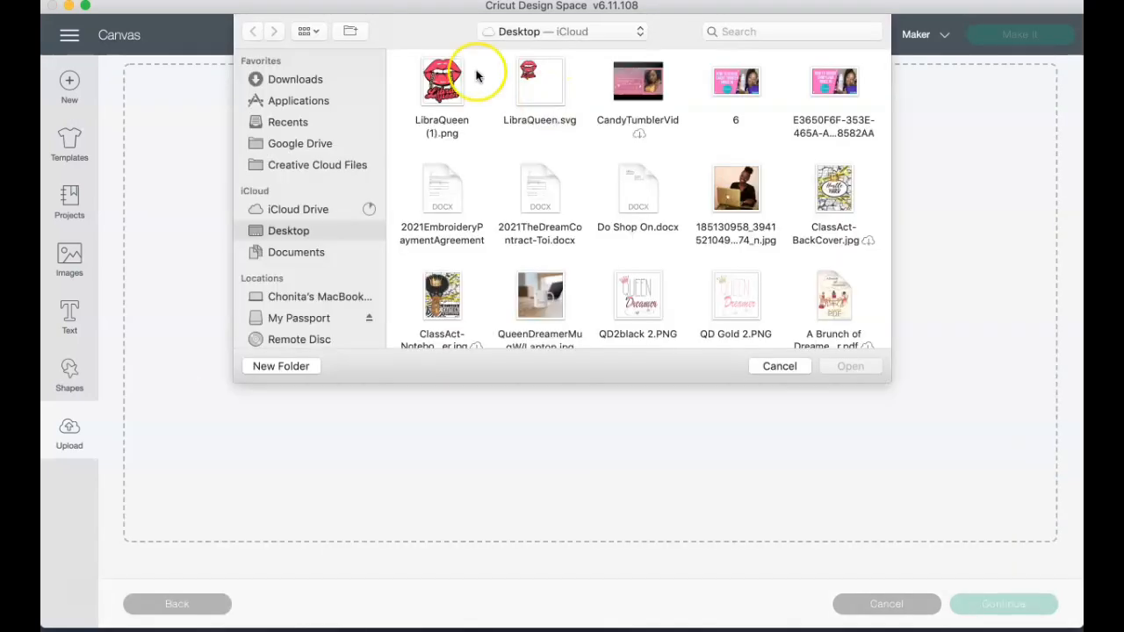
{"action": "left_click", "coordinate": [527, 79]}
{"action": "left_click", "coordinate": [848, 366]}
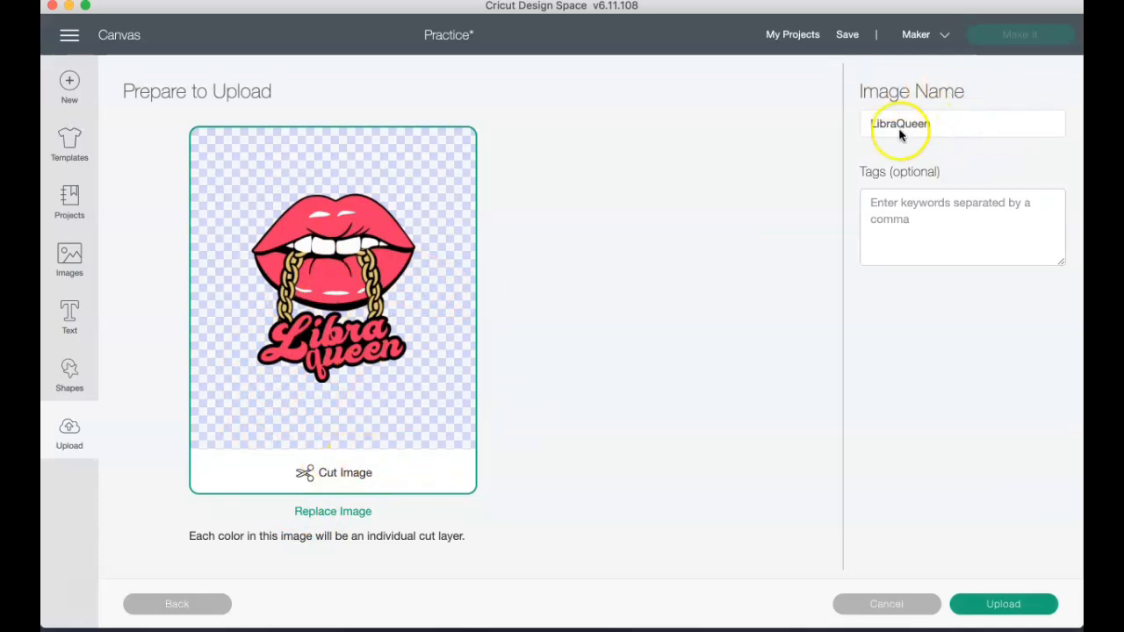
Upload the LibraQueen cut image with the tag "Libra" and insert it on the canvas.
{"action": "left_click", "coordinate": [911, 213]}
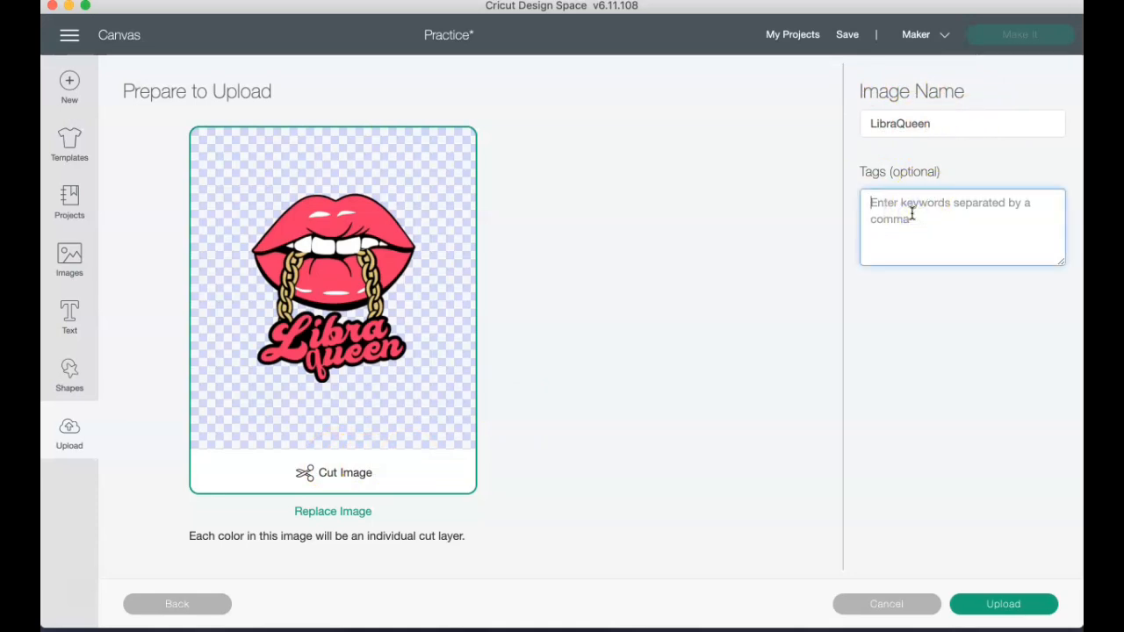
{"action": "type", "text": "Libra"}
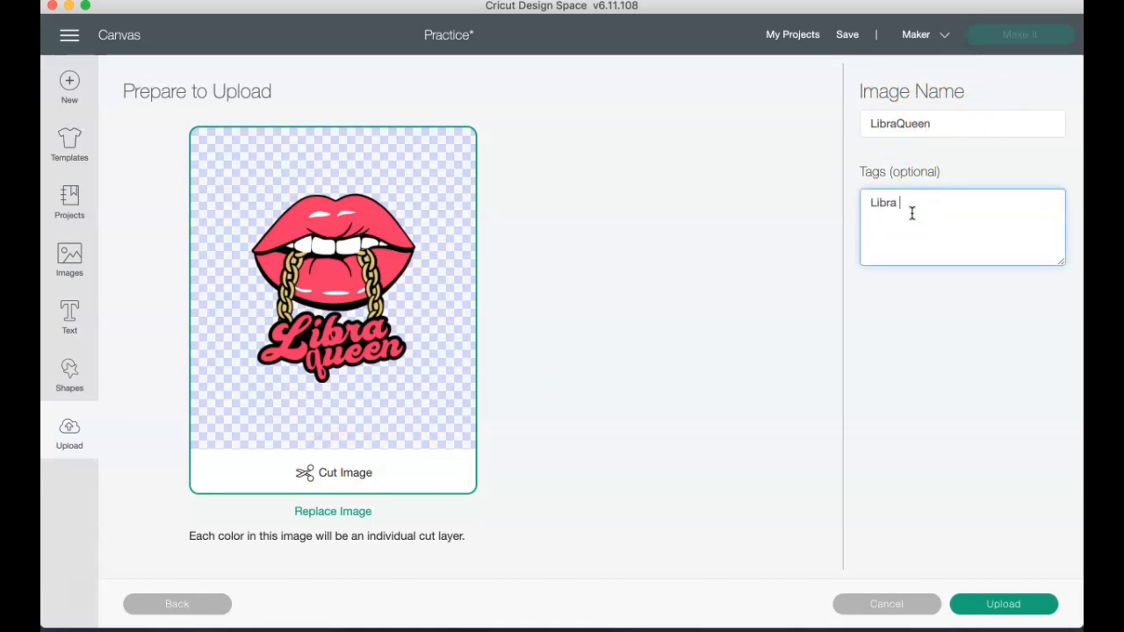
{"action": "left_click", "coordinate": [1025, 610]}
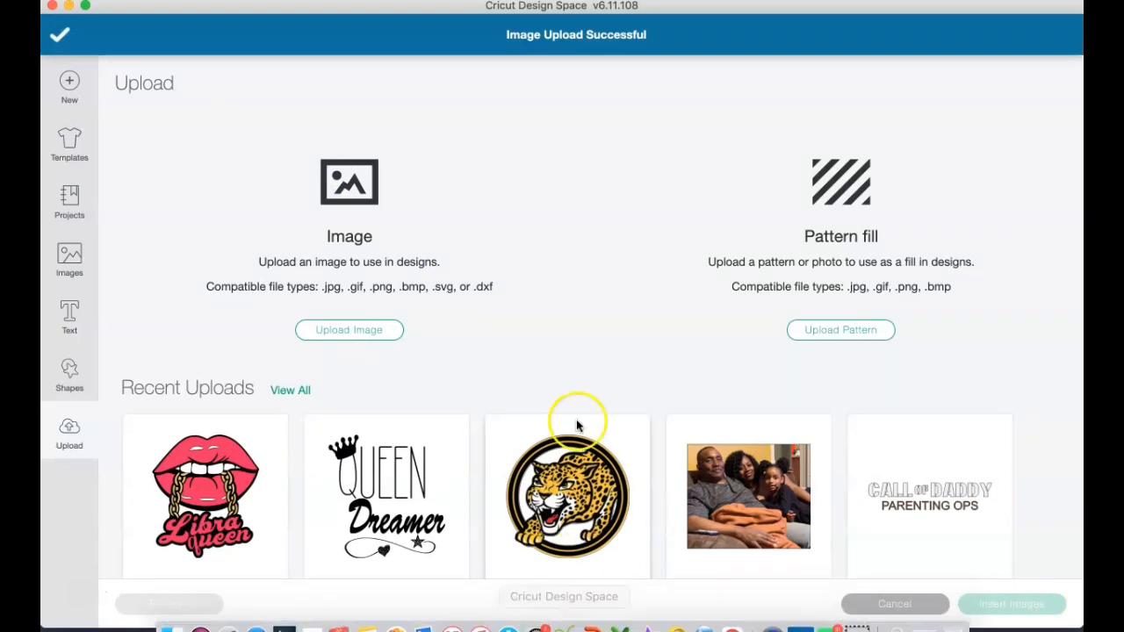
{"action": "left_click", "coordinate": [254, 436]}
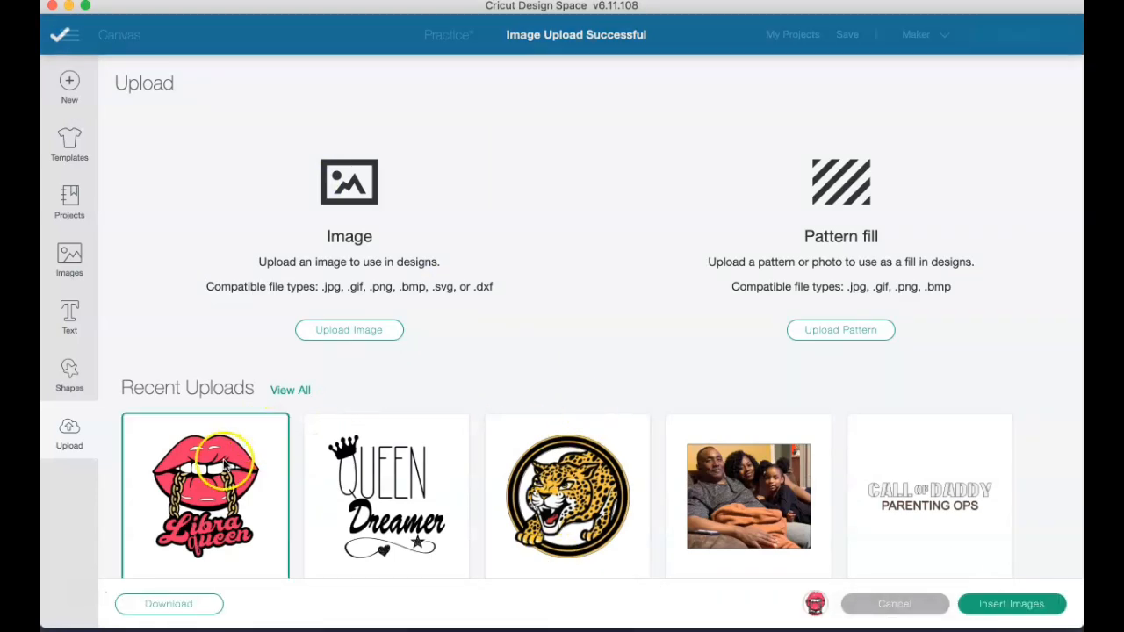
{"action": "left_click", "coordinate": [1007, 603]}
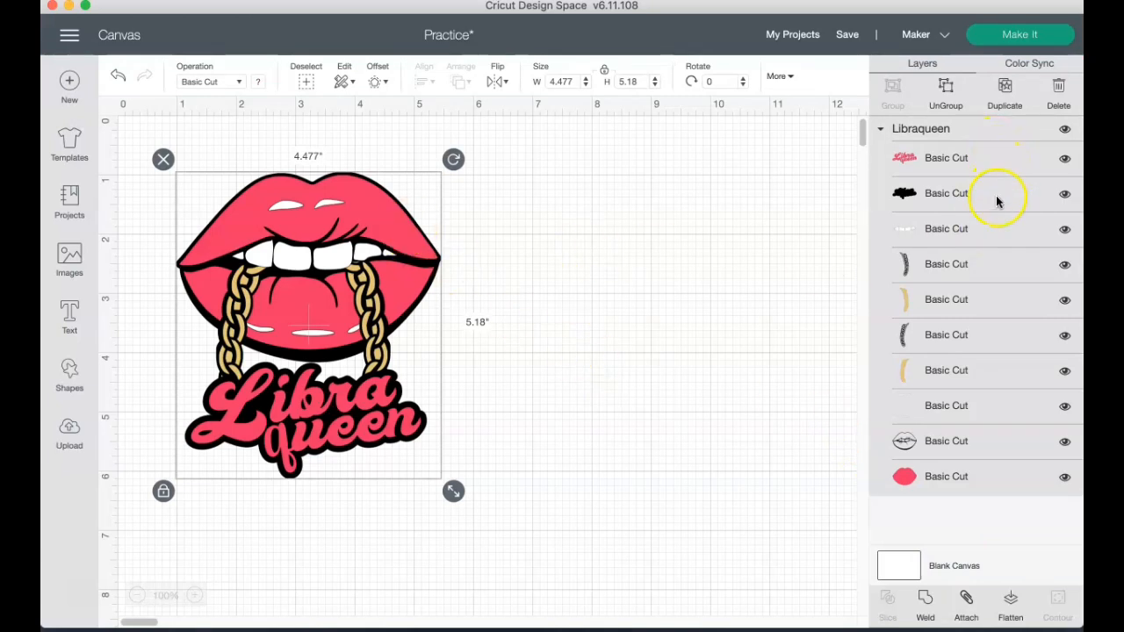
Examine each Basic Cut layer of the Libraqueen image, from the pink lips up to the pink lettering, then deselect.
{"action": "left_click", "coordinate": [987, 469]}
{"action": "left_click", "coordinate": [986, 442]}
{"action": "left_click", "coordinate": [982, 409]}
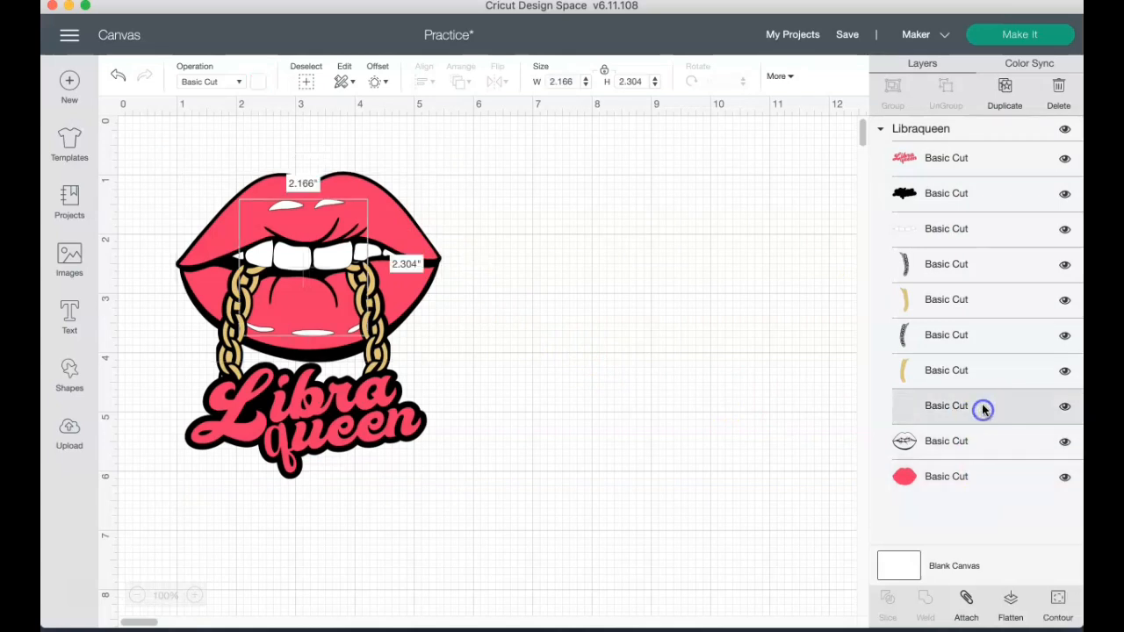
{"action": "left_click", "coordinate": [985, 375]}
{"action": "left_click", "coordinate": [982, 338]}
{"action": "left_click", "coordinate": [983, 298]}
{"action": "left_click", "coordinate": [983, 265]}
{"action": "left_click", "coordinate": [985, 224]}
{"action": "left_click", "coordinate": [983, 192]}
{"action": "left_click", "coordinate": [979, 158]}
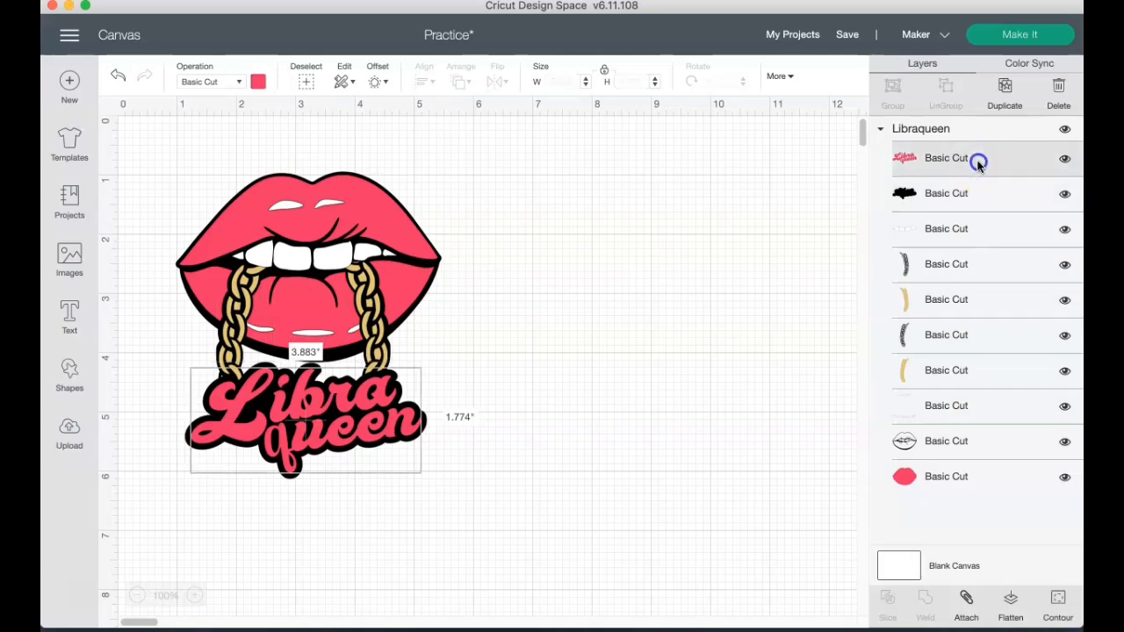
{"action": "left_click", "coordinate": [489, 353]}
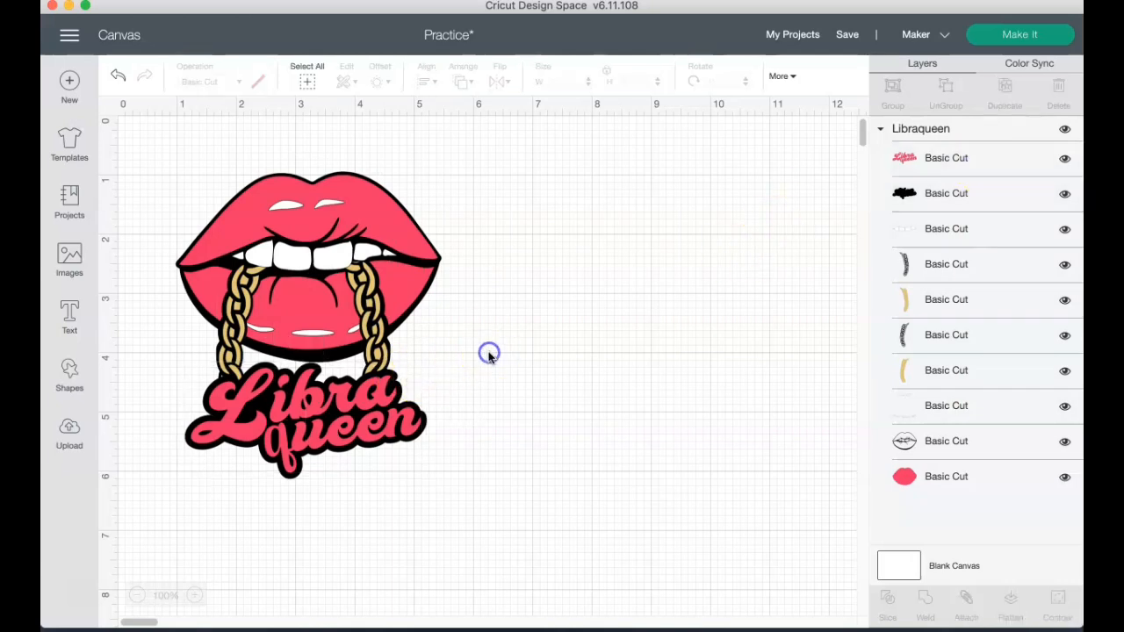
Open LibraQueen (1).png from the Desktop as a new image upload and set its image type to Complex.
{"action": "left_click", "coordinate": [70, 446]}
{"action": "left_click", "coordinate": [348, 329]}
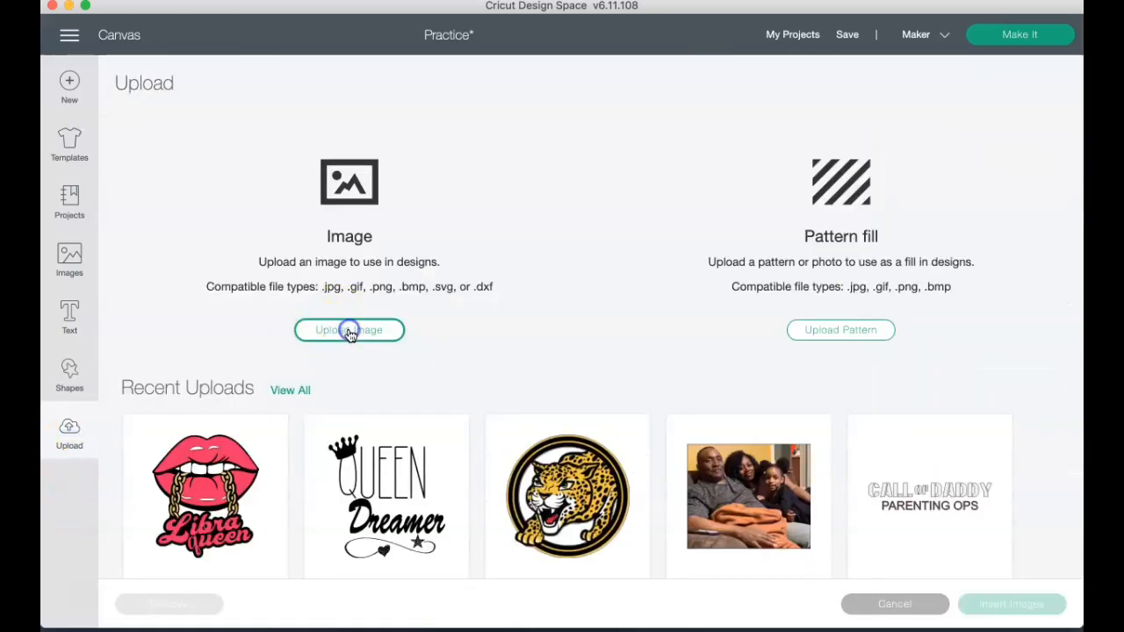
{"action": "left_click", "coordinate": [559, 325]}
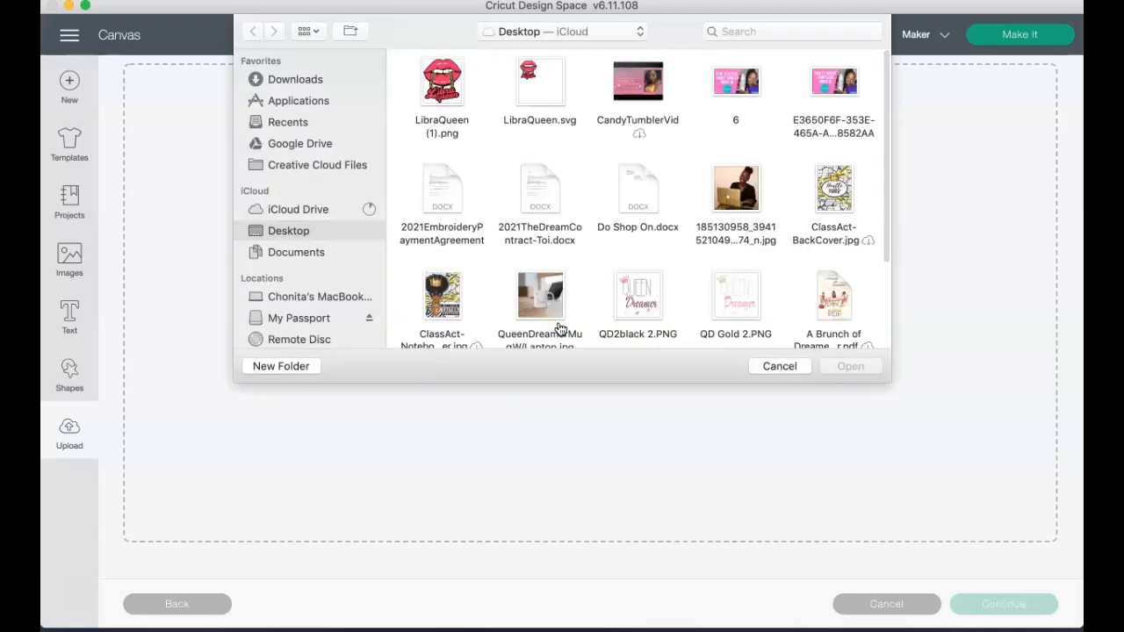
{"action": "left_click", "coordinate": [455, 89]}
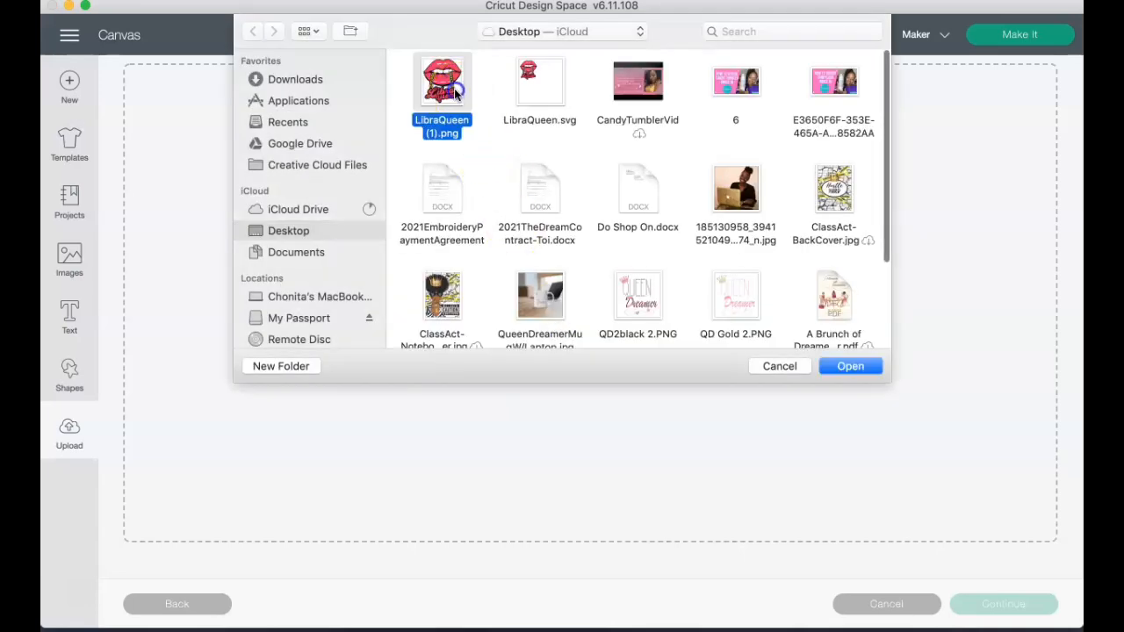
{"action": "left_click", "coordinate": [851, 367]}
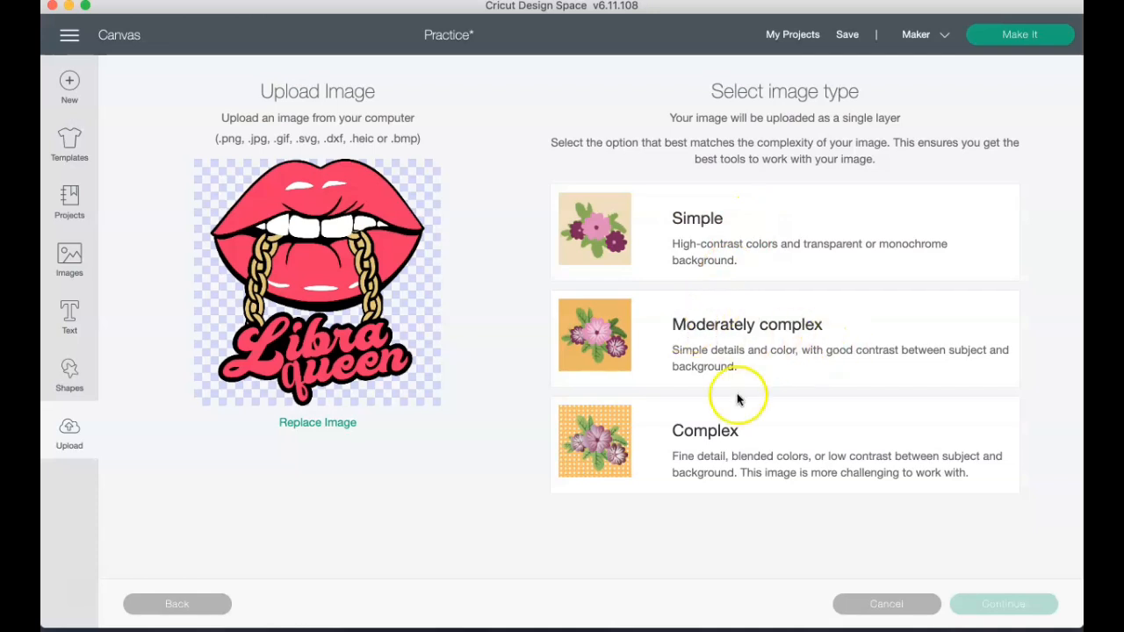
{"action": "left_click", "coordinate": [772, 446]}
{"action": "left_click", "coordinate": [1001, 605]}
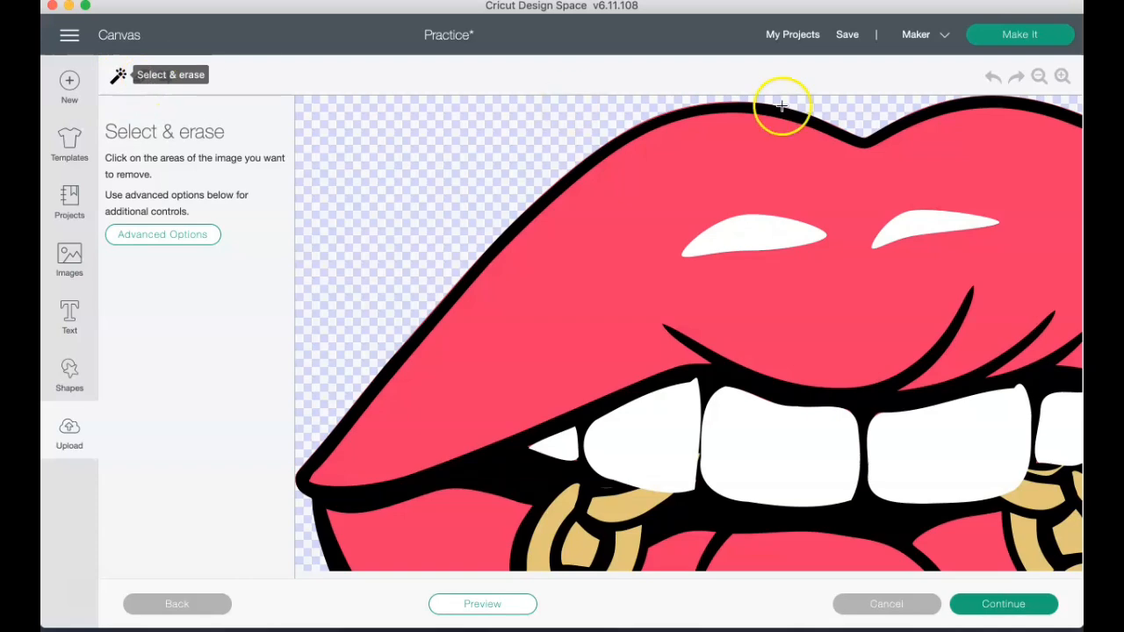
Try erasing freehand strokes across the lips and lettering with a small and a larger eraser, and preview the resulting cut shape.
{"action": "left_click", "coordinate": [1040, 78]}
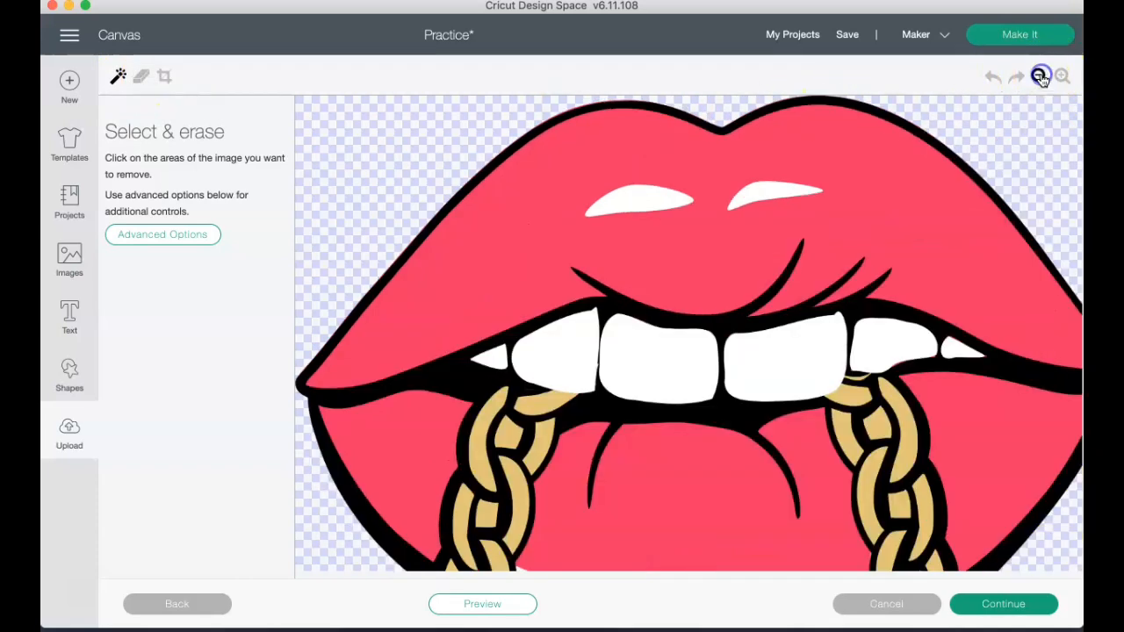
{"action": "left_click", "coordinate": [1040, 78]}
{"action": "left_click", "coordinate": [1040, 78]}
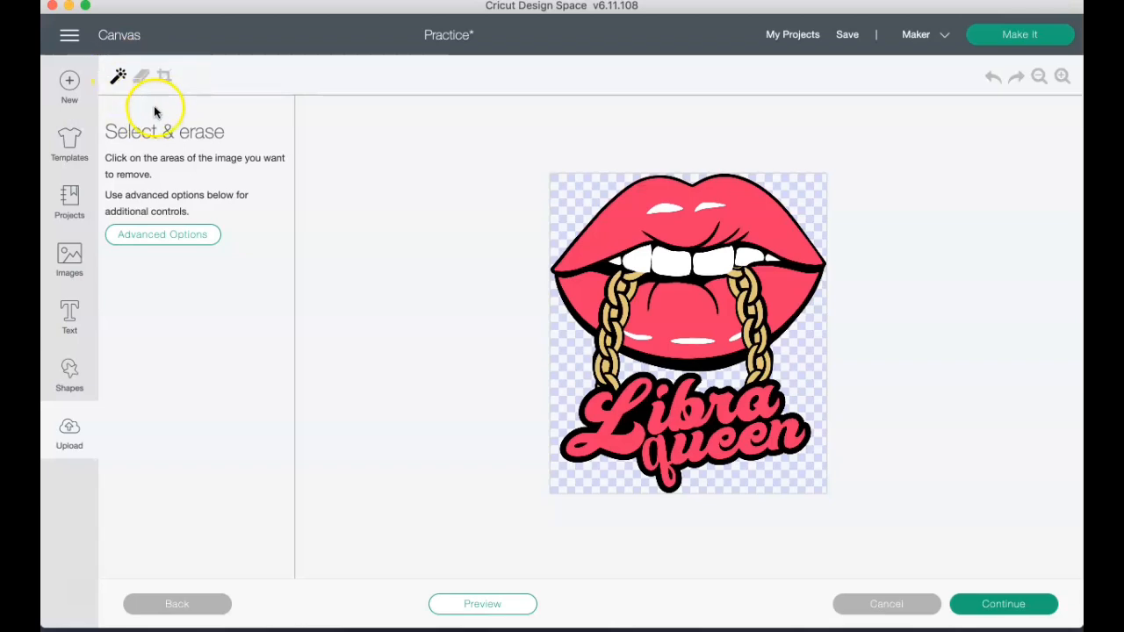
{"action": "left_click", "coordinate": [141, 76]}
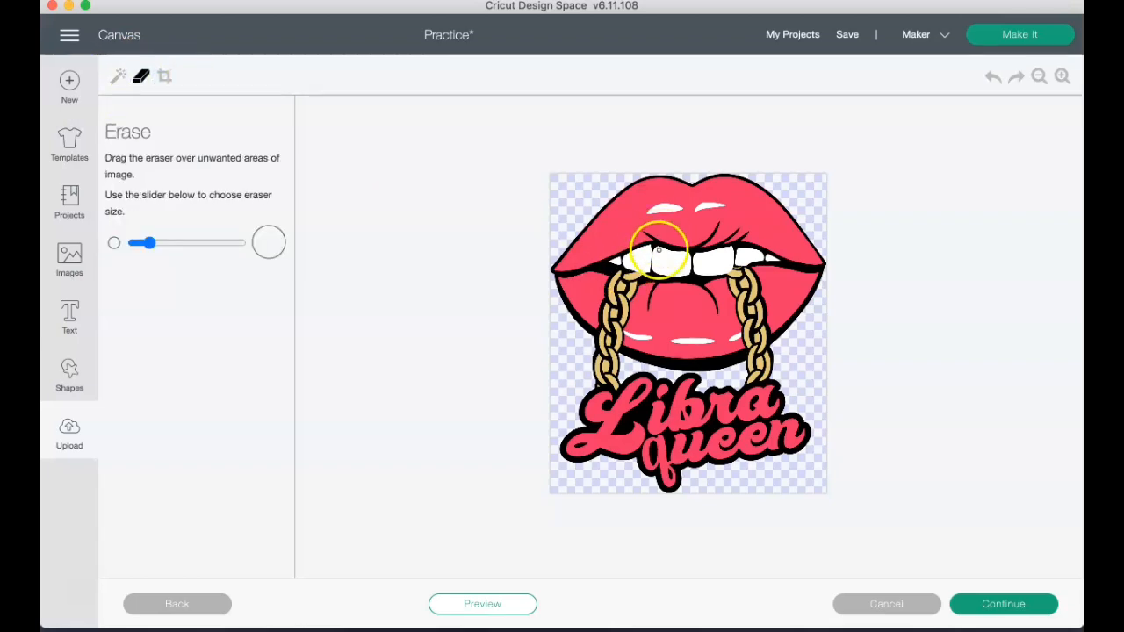
{"action": "mouse_move", "coordinate": [600, 301]}
{"action": "left_mouse_down"}
{"action": "mouse_move", "coordinate": [783, 315]}
{"action": "mouse_move", "coordinate": [593, 398]}
{"action": "mouse_move", "coordinate": [653, 414]}
{"action": "mouse_move", "coordinate": [623, 444]}
{"action": "mouse_move", "coordinate": [694, 442]}
{"action": "left_mouse_up"}
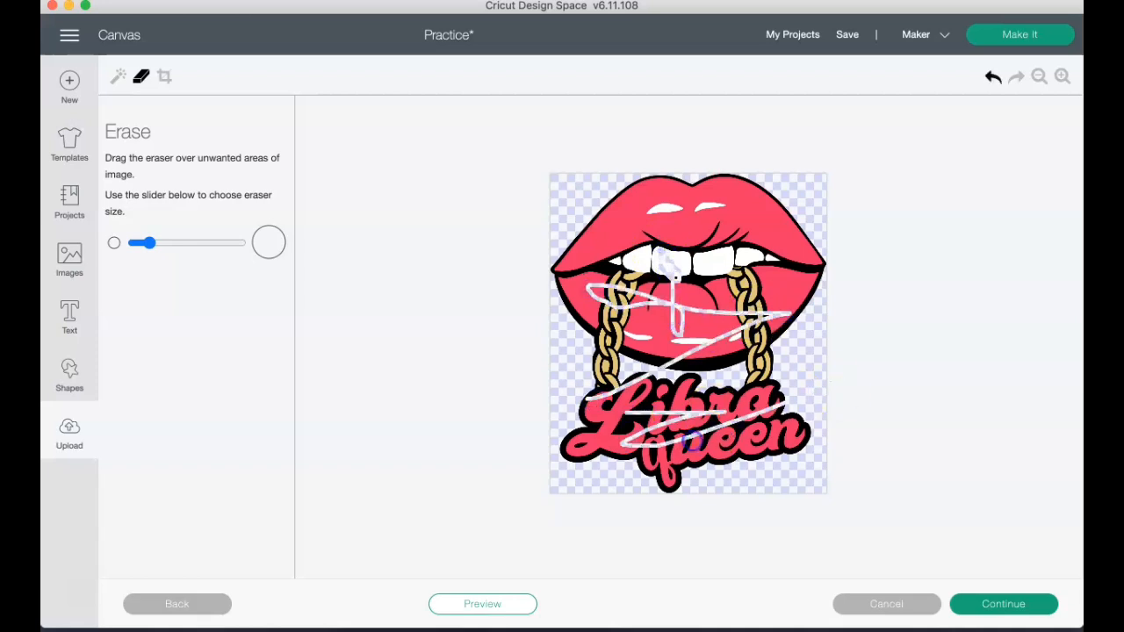
{"action": "left_click_drag", "start_coordinate": [150, 242], "coordinate": [186, 243]}
{"action": "mouse_move", "coordinate": [744, 406]}
{"action": "left_mouse_down"}
{"action": "mouse_move", "coordinate": [787, 377]}
{"action": "mouse_move", "coordinate": [663, 405]}
{"action": "mouse_move", "coordinate": [652, 421]}
{"action": "mouse_move", "coordinate": [745, 370]}
{"action": "mouse_move", "coordinate": [597, 441]}
{"action": "left_mouse_up"}
{"action": "left_click", "coordinate": [494, 604]}
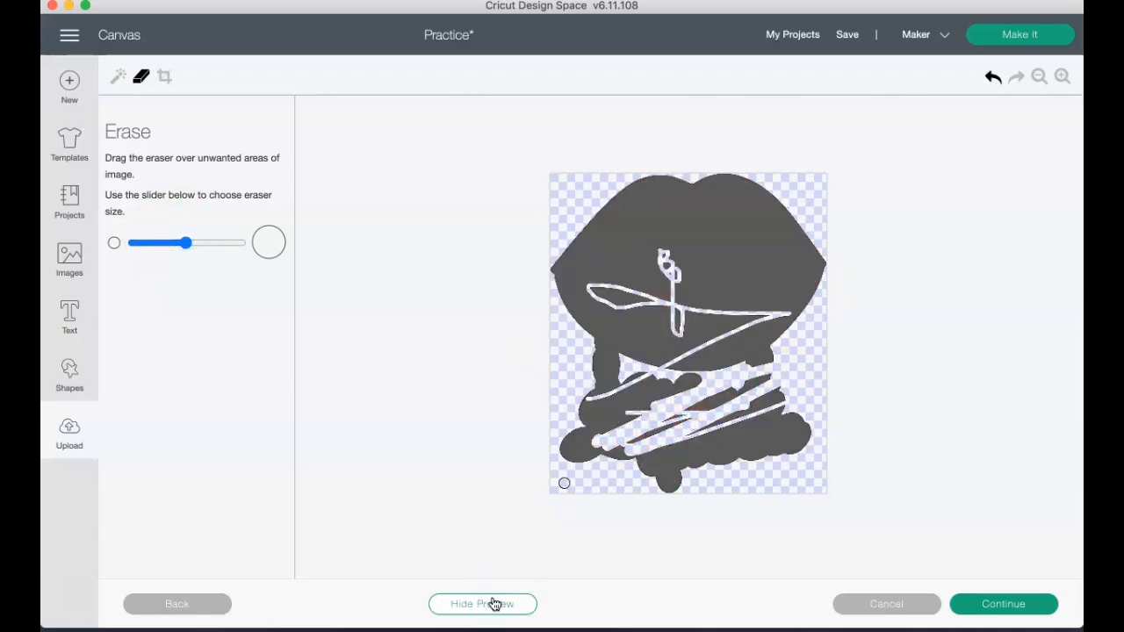
{"action": "left_click", "coordinate": [495, 604]}
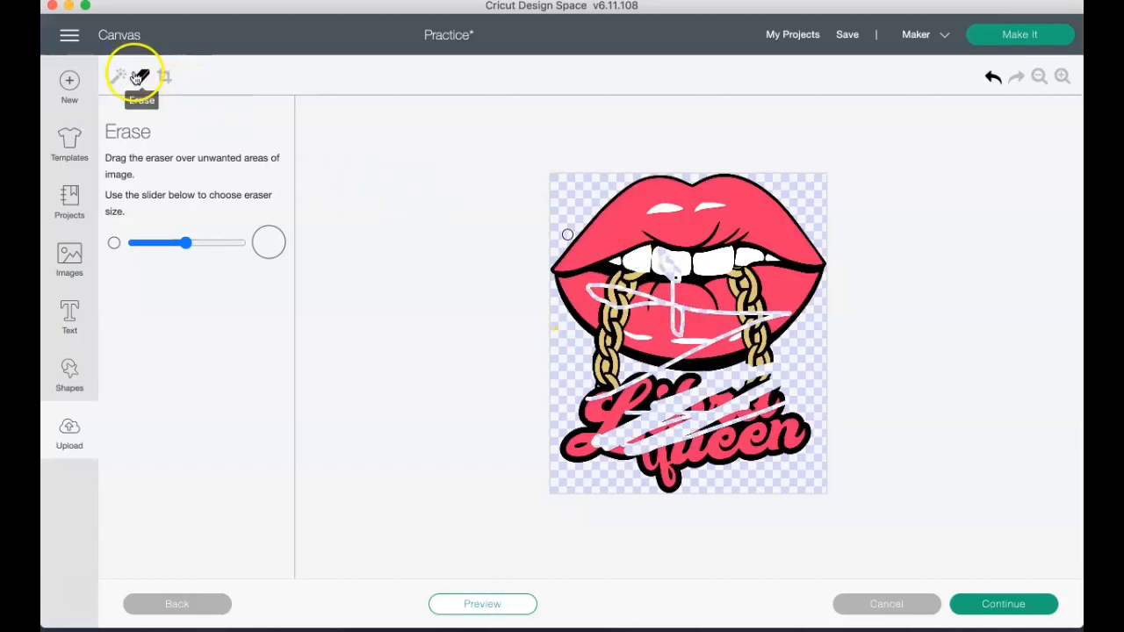
Undo all the eraser strokes on the Libra Queen image.
{"action": "left_click", "coordinate": [994, 78]}
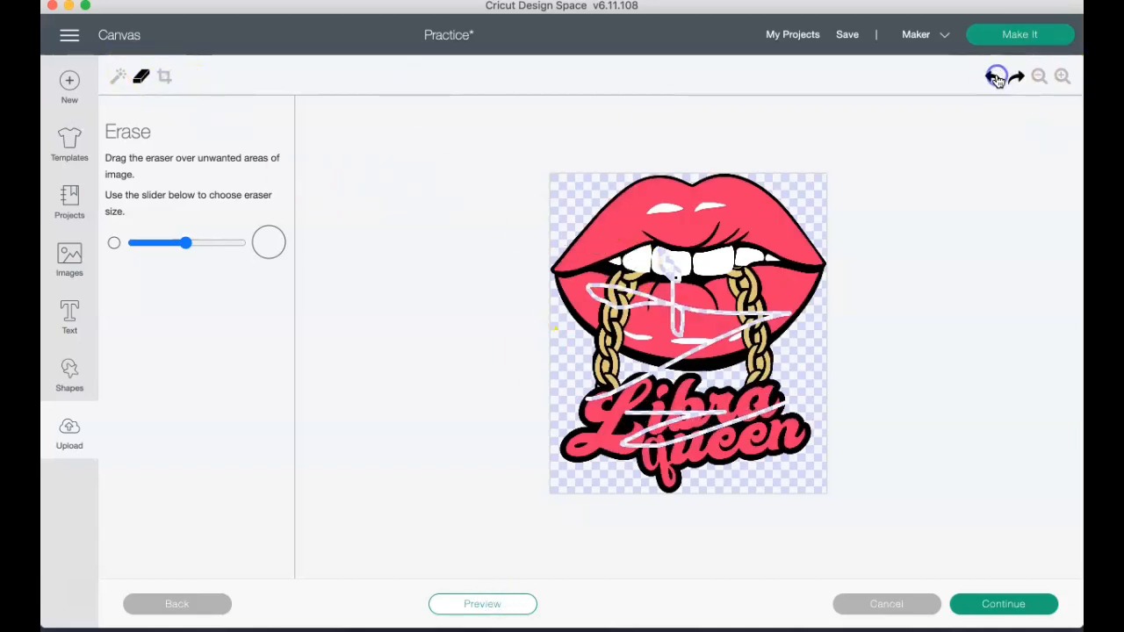
{"action": "left_click", "coordinate": [995, 78]}
{"action": "left_click", "coordinate": [995, 78]}
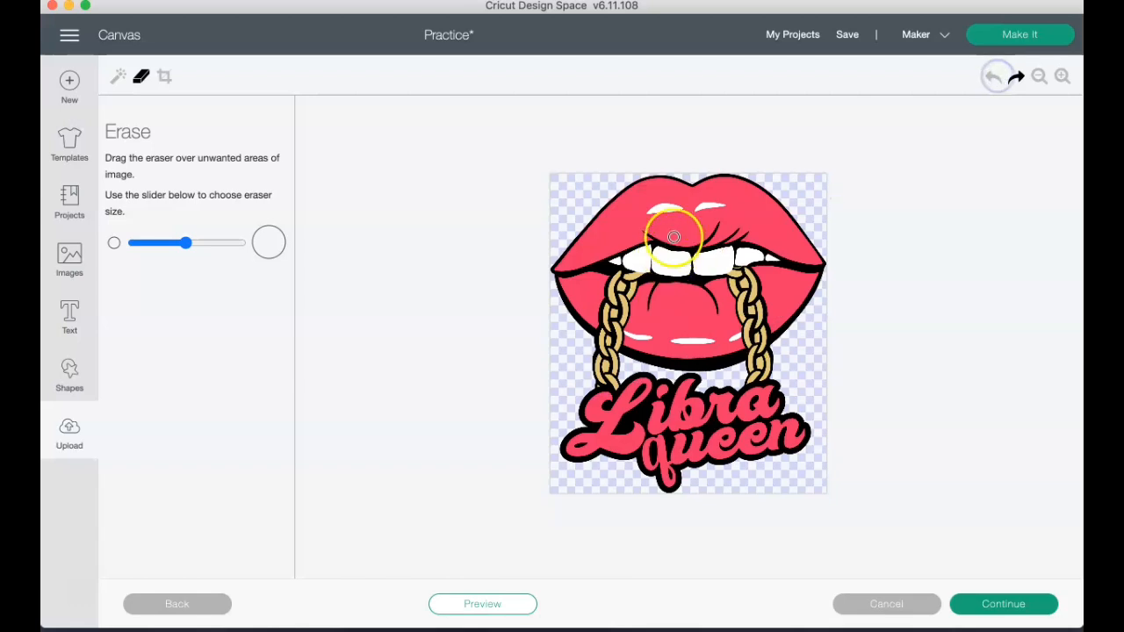
Upload LibraQueen (1) as a Print Then Cut image and insert it on the canvas.
{"action": "left_click", "coordinate": [998, 598]}
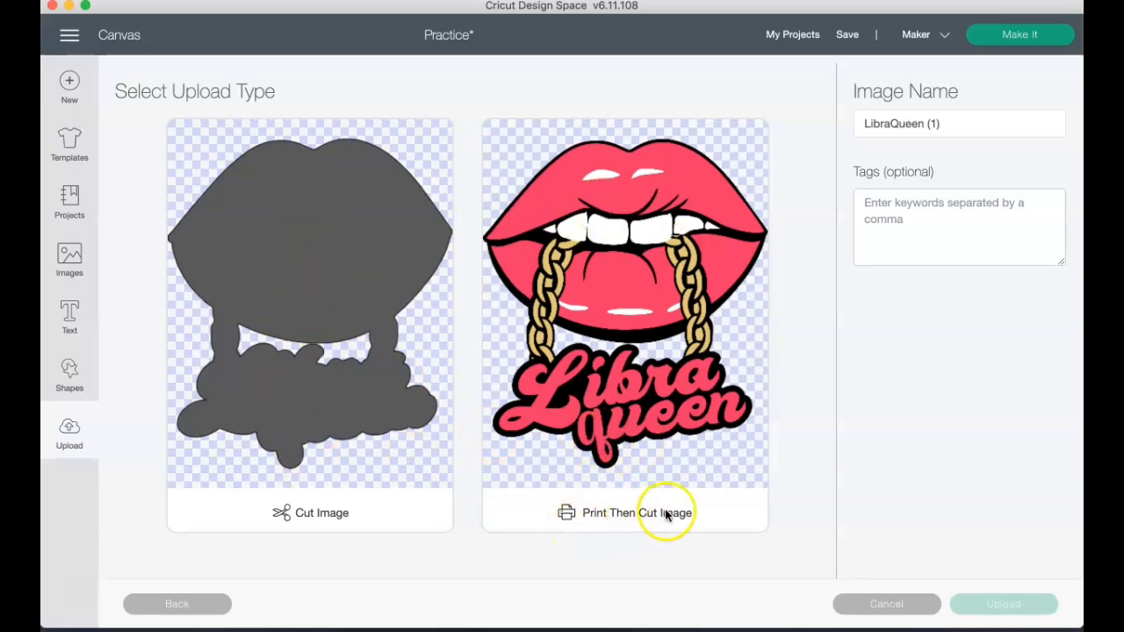
{"action": "left_click", "coordinate": [678, 307]}
{"action": "left_click", "coordinate": [1018, 603]}
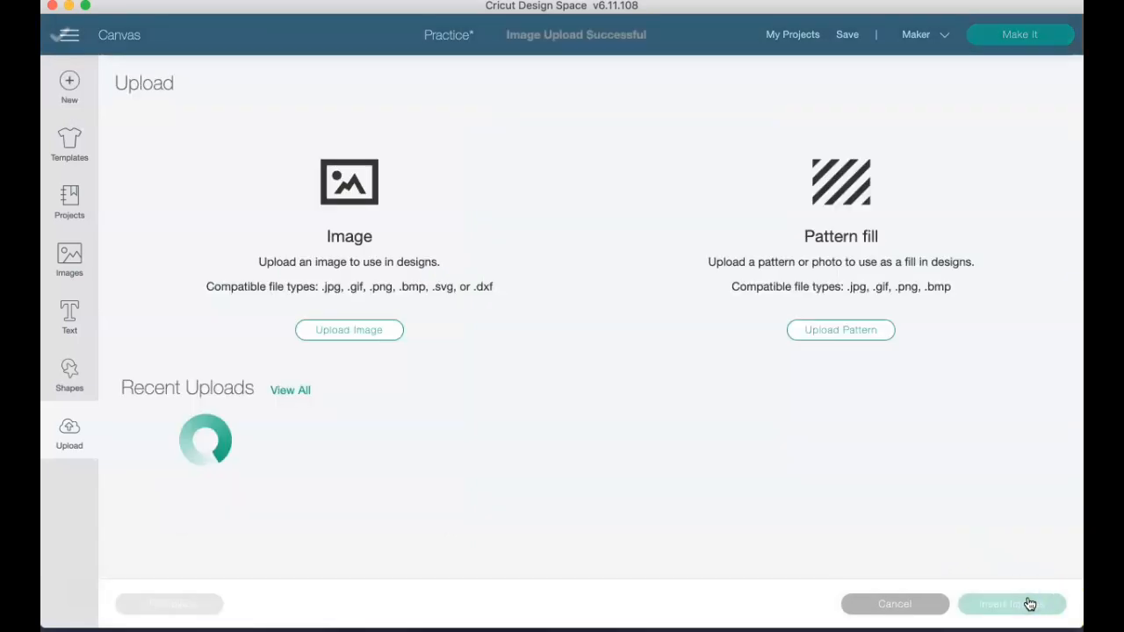
{"action": "left_click", "coordinate": [279, 492]}
{"action": "left_click", "coordinate": [1041, 603]}
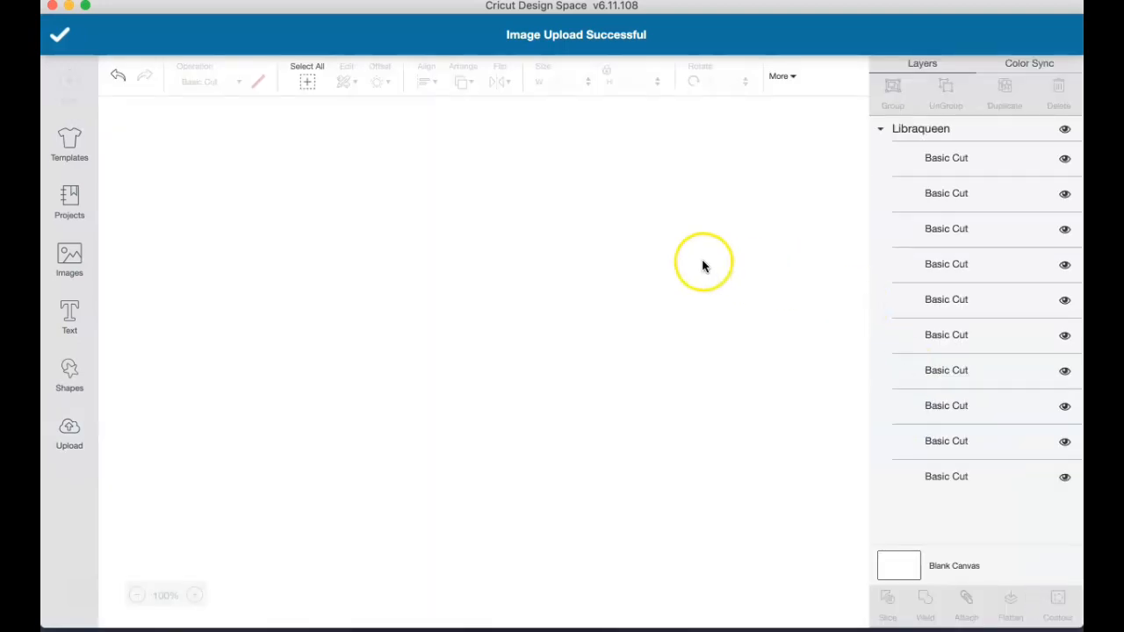
Scale the Print Then Cut image down to about 4.14 by 4.79 inches and place it beside the layered Libraqueen image.
{"action": "left_click_drag", "start_coordinate": [551, 267], "coordinate": [554, 267]}
{"action": "scroll", "coordinate": [587, 317], "scroll_direction": "down", "scroll_amount": 3}
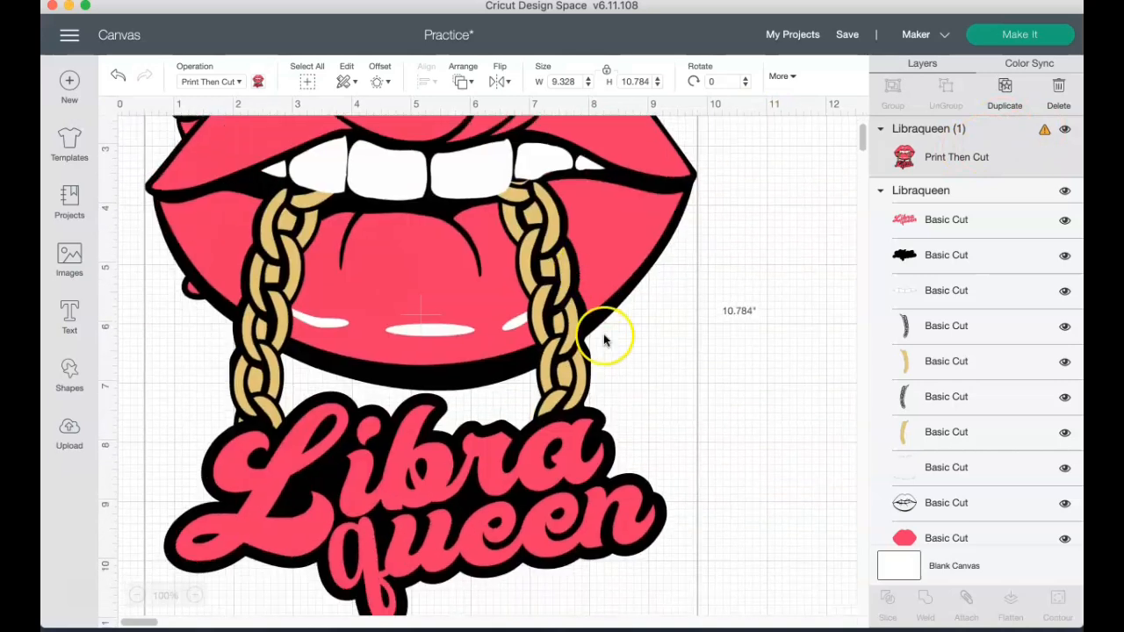
{"action": "scroll", "coordinate": [678, 537], "scroll_direction": "down", "scroll_amount": 4}
{"action": "left_click_drag", "start_coordinate": [709, 443], "coordinate": [453, 166]}
{"action": "left_click_drag", "start_coordinate": [373, 150], "coordinate": [710, 211]}
{"action": "scroll", "coordinate": [697, 296], "scroll_direction": "up", "scroll_amount": 3}
{"action": "scroll", "coordinate": [697, 299], "scroll_direction": "up", "scroll_amount": 3}
{"action": "left_click", "coordinate": [424, 325]}
{"action": "left_click_drag", "start_coordinate": [801, 489], "coordinate": [736, 392]}
{"action": "left_click_drag", "start_coordinate": [681, 289], "coordinate": [654, 281]}
Move the Print Then Cut image farther from the layered image, with its near edge at about x 9 inches.
{"action": "left_click", "coordinate": [357, 250]}
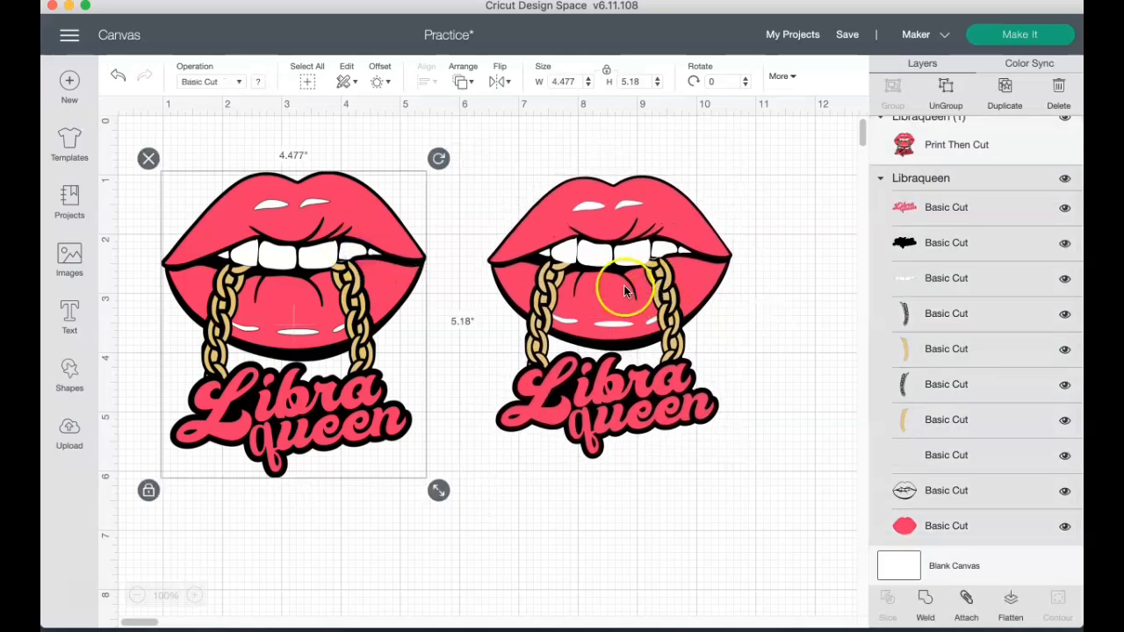
{"action": "left_click", "coordinate": [973, 204]}
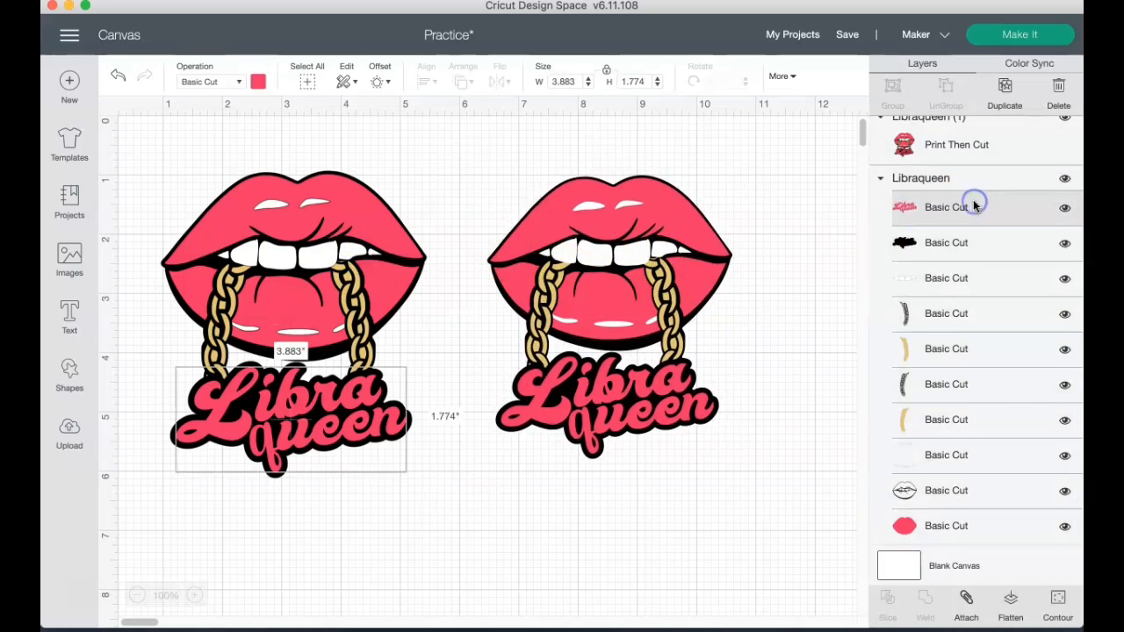
{"action": "left_click_drag", "start_coordinate": [669, 225], "coordinate": [820, 187]}
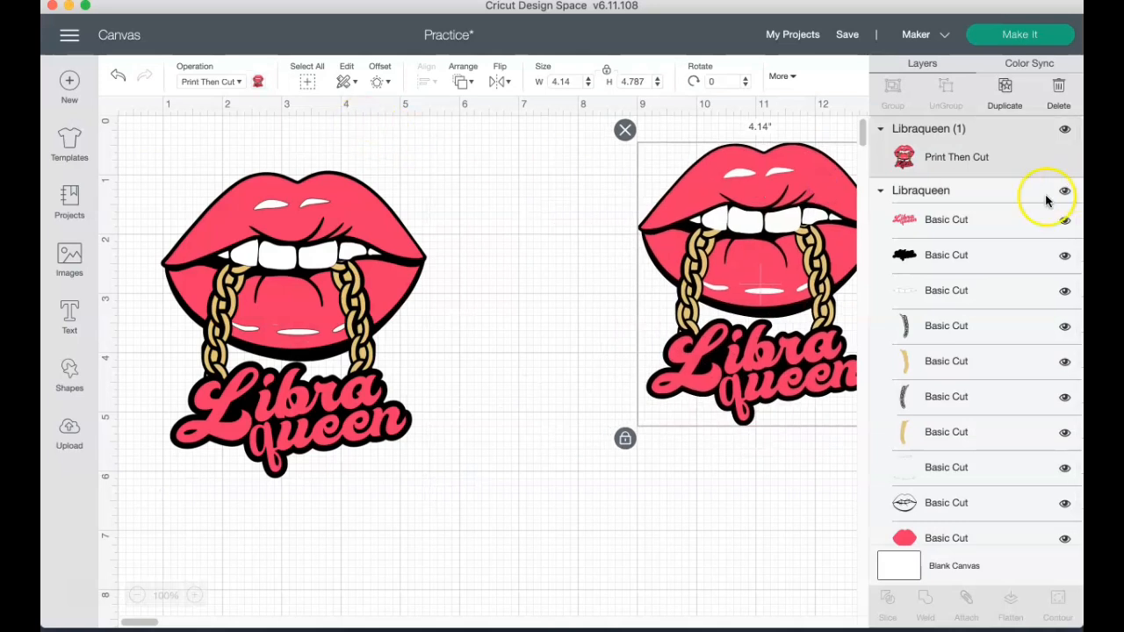
Recolor the Libra Queen lettering layer of the layered Libraqueen image to purple.
{"action": "left_click", "coordinate": [1006, 215]}
{"action": "left_click", "coordinate": [264, 83]}
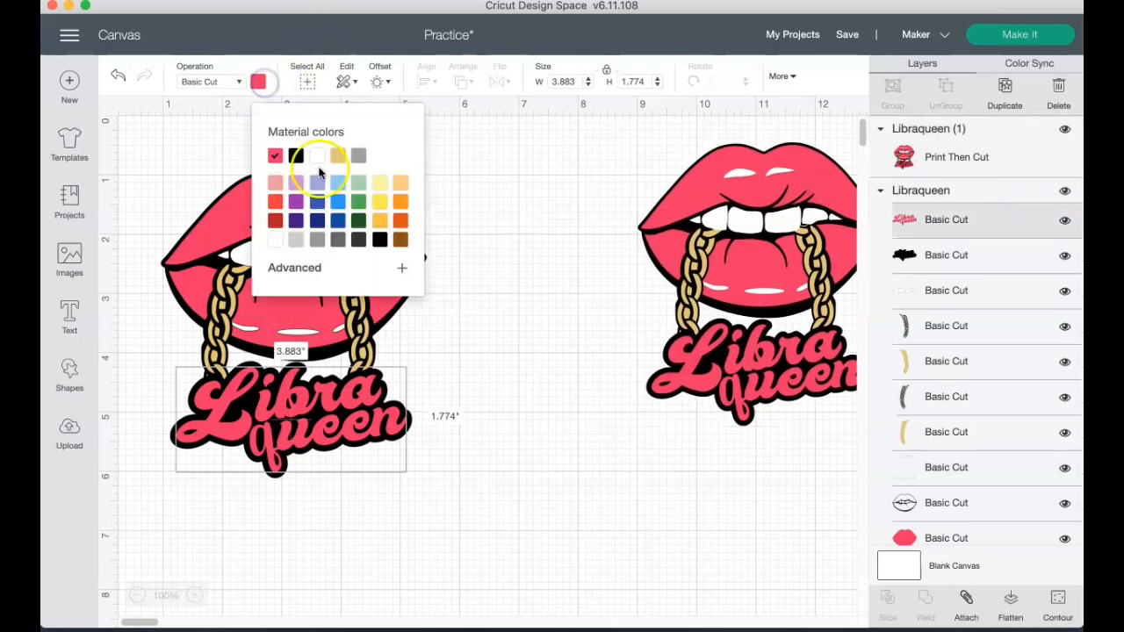
{"action": "left_click", "coordinate": [296, 202]}
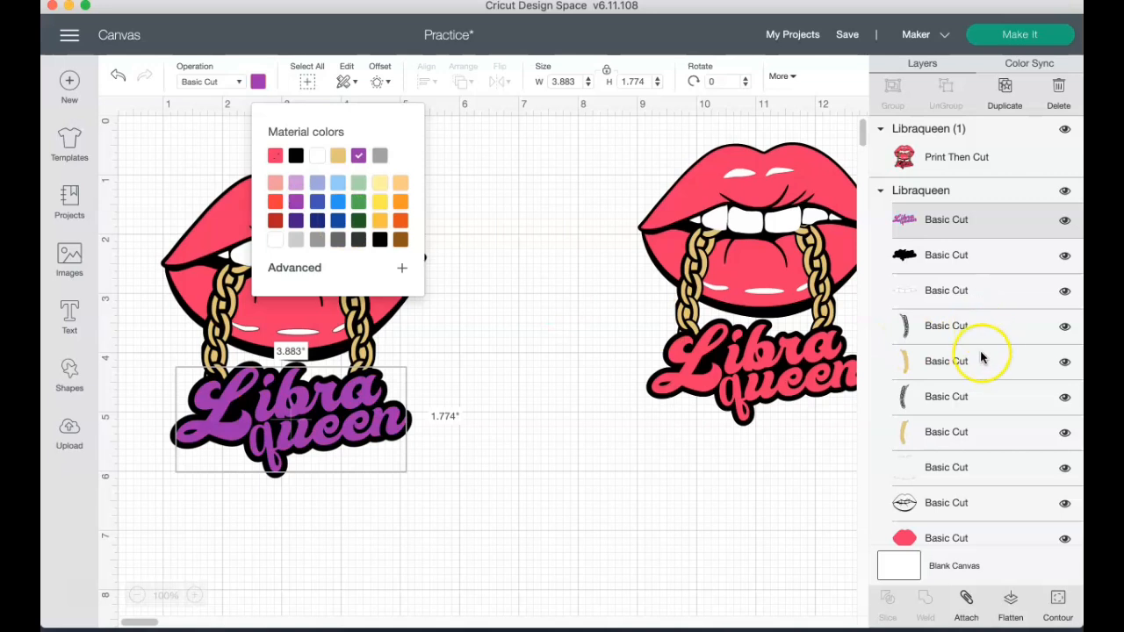
Try a pale yellow color on the teeth layer of the layered image, and undo it.
{"action": "left_click", "coordinate": [969, 292]}
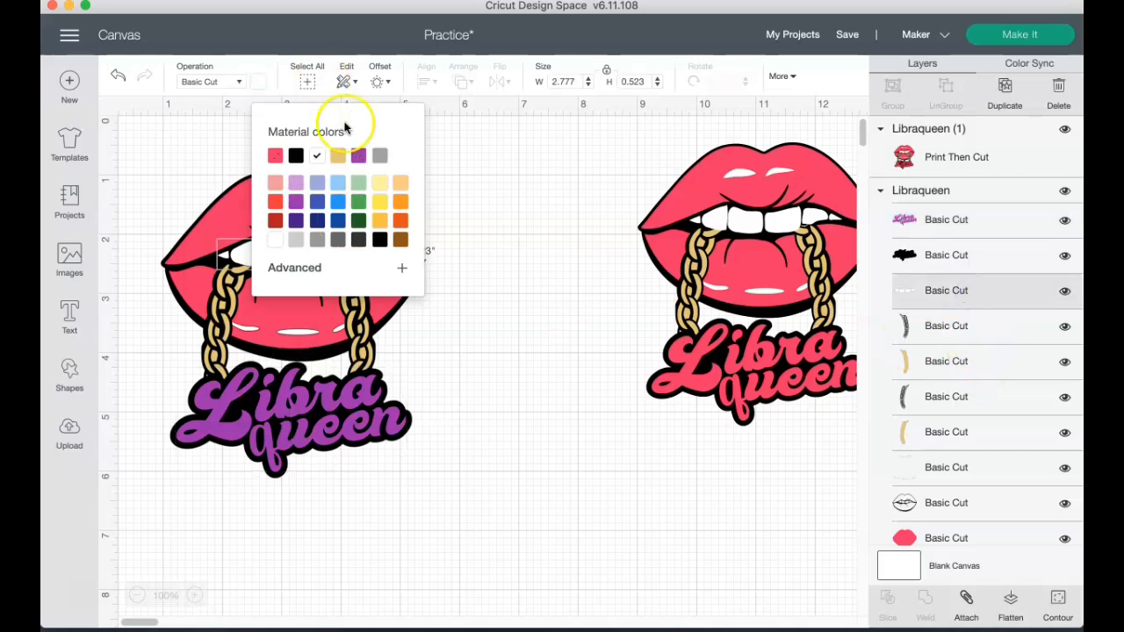
{"action": "left_click", "coordinate": [379, 184]}
{"action": "left_click", "coordinate": [526, 237]}
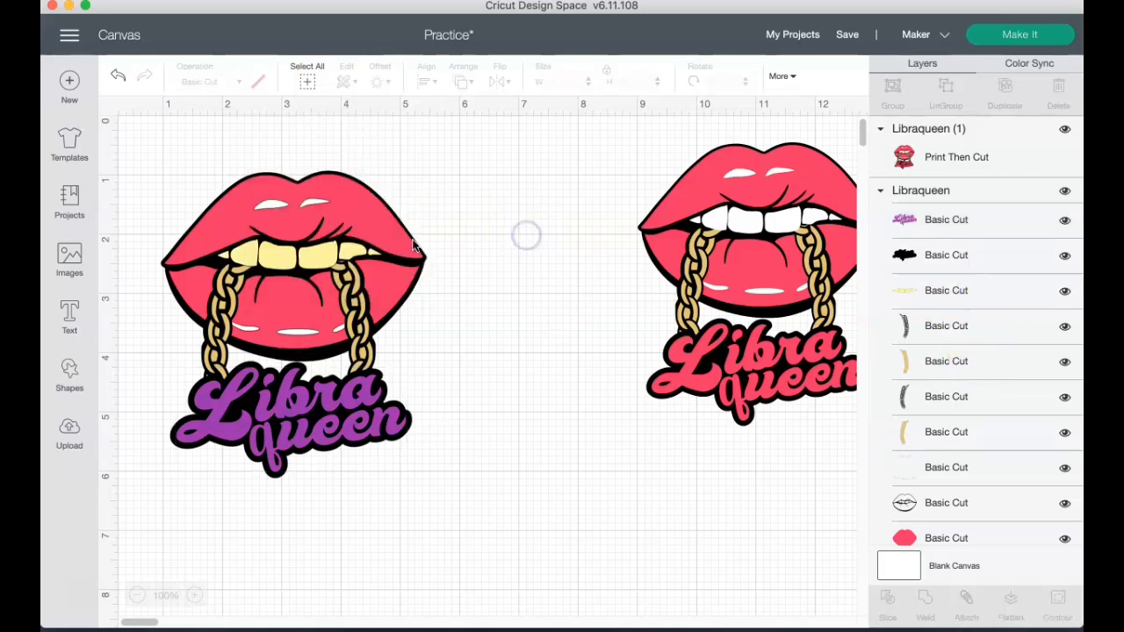
{"action": "left_click", "coordinate": [116, 77]}
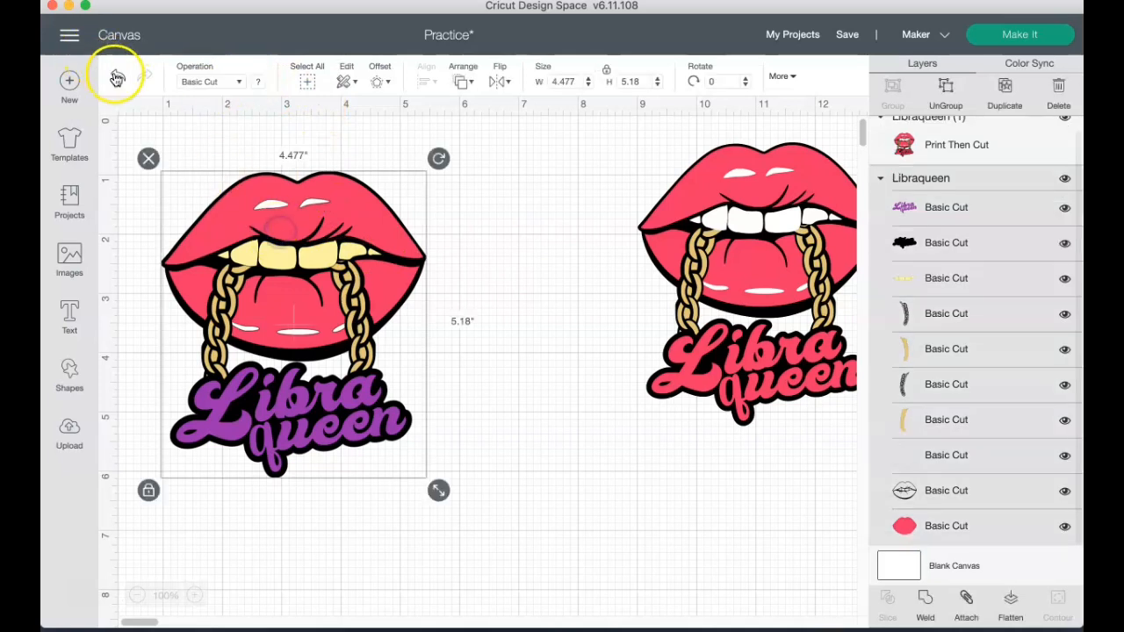
{"action": "left_click", "coordinate": [117, 78]}
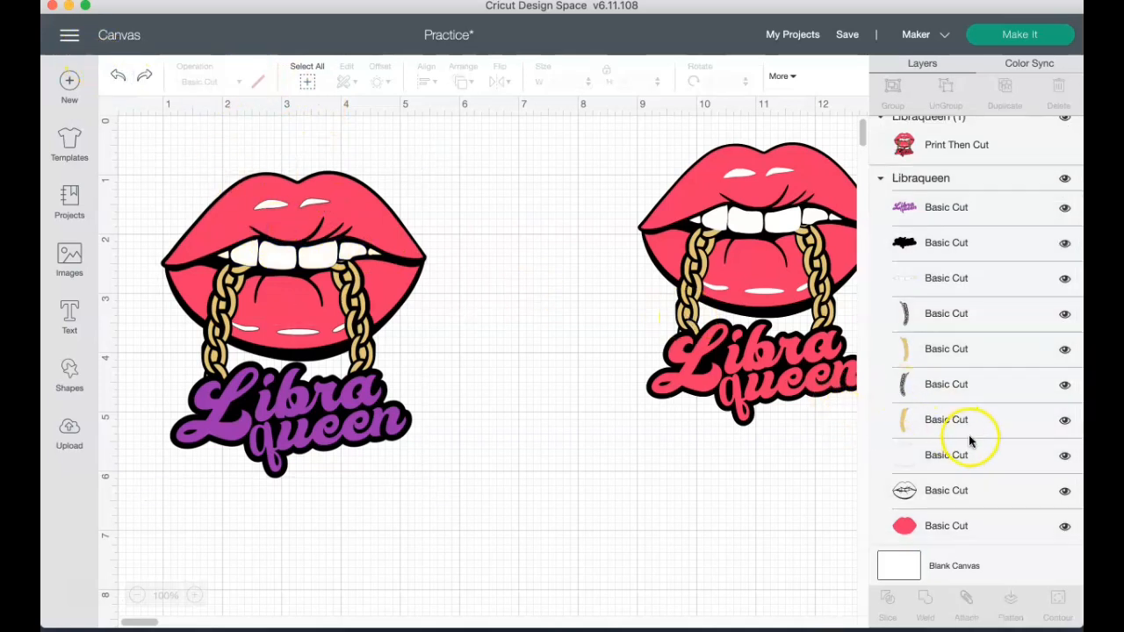
Recolor the black lip outline layer of the layered Libraqueen image to purple.
{"action": "left_click", "coordinate": [987, 497]}
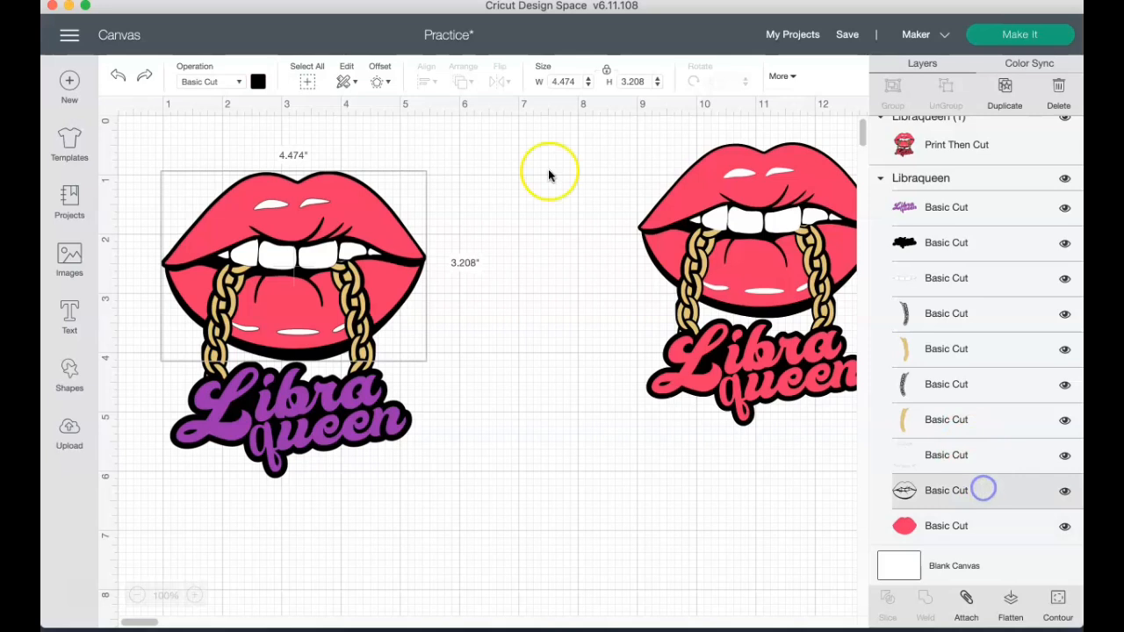
{"action": "left_click", "coordinate": [257, 80]}
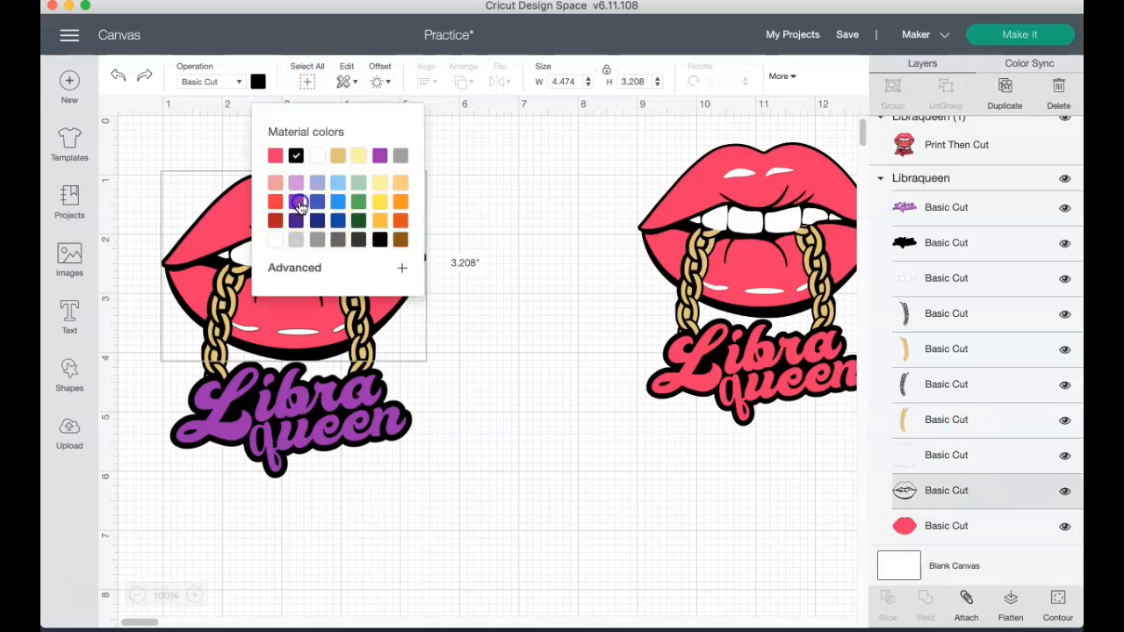
{"action": "left_click", "coordinate": [299, 205]}
{"action": "left_click", "coordinate": [538, 277]}
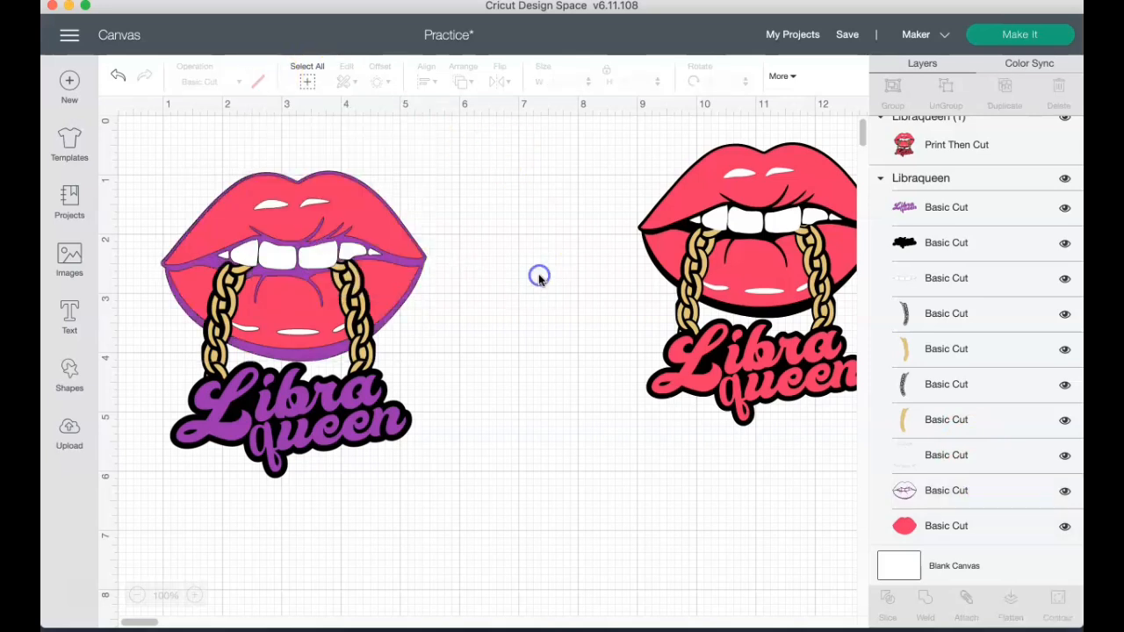
Move the Print Then Cut image closer to the layered image, with its near edge at about x 7.3 inches.
{"action": "left_click", "coordinate": [359, 247]}
{"action": "left_click", "coordinate": [729, 256]}
{"action": "left_click_drag", "start_coordinate": [730, 257], "coordinate": [691, 296]}
{"action": "left_click", "coordinate": [762, 244]}
{"action": "left_click", "coordinate": [309, 204]}
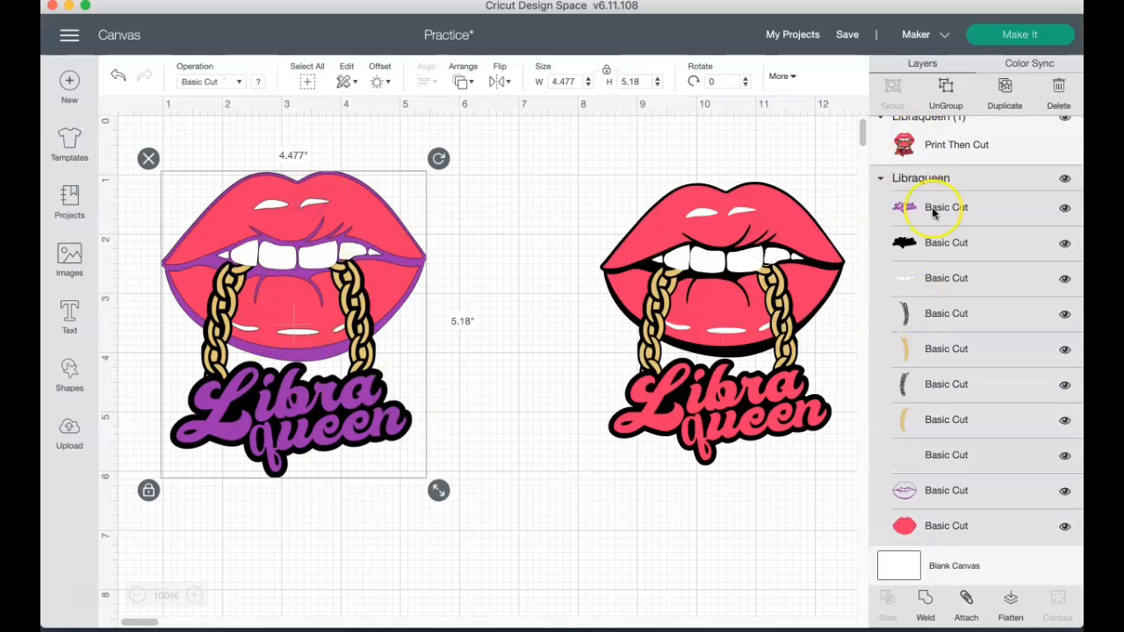
{"action": "left_click_drag", "start_coordinate": [704, 302], "coordinate": [642, 298]}
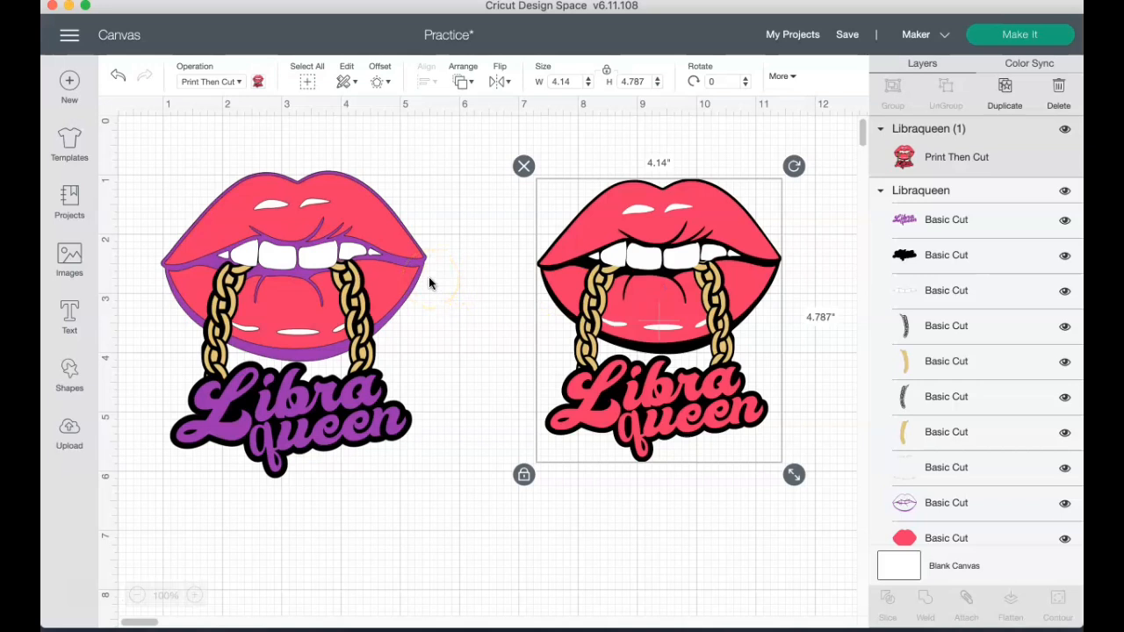
Select the Basic Cut layers of the layered Libraqueen image one after another, from the lettering down to the white highlights.
{"action": "left_click", "coordinate": [915, 221]}
{"action": "left_click", "coordinate": [961, 253]}
{"action": "left_click", "coordinate": [970, 301]}
{"action": "left_click", "coordinate": [971, 328]}
{"action": "left_click", "coordinate": [973, 364]}
{"action": "left_click", "coordinate": [976, 402]}
{"action": "left_click", "coordinate": [982, 462]}
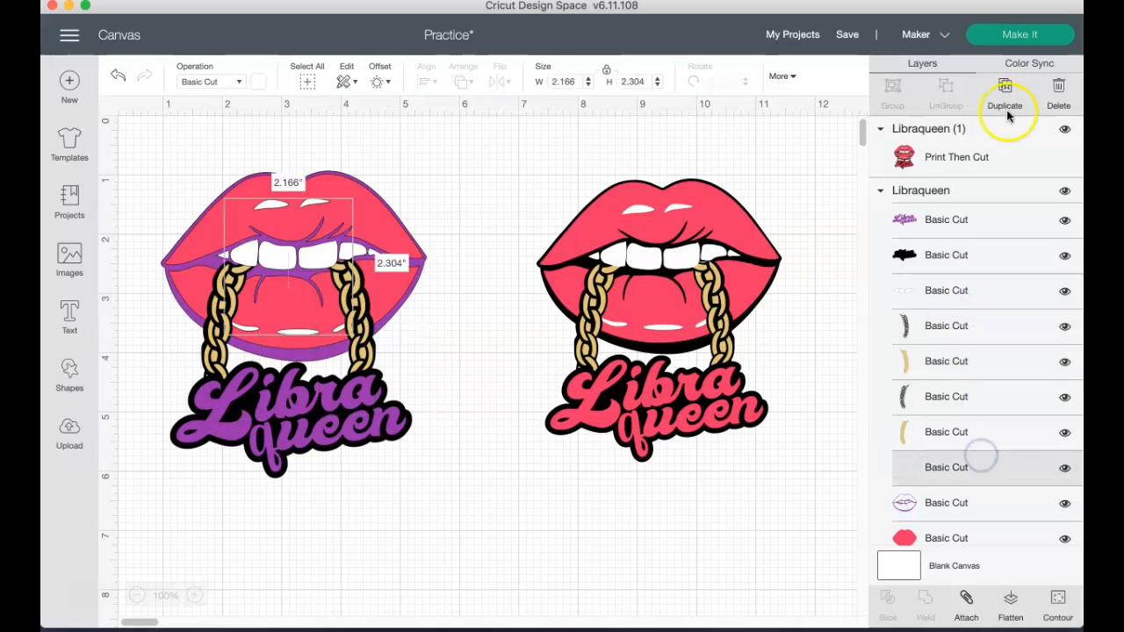
Compare the single-layer Print Then Cut image with the separate Basic Cut layers by selecting each in turn.
{"action": "left_click", "coordinate": [729, 202]}
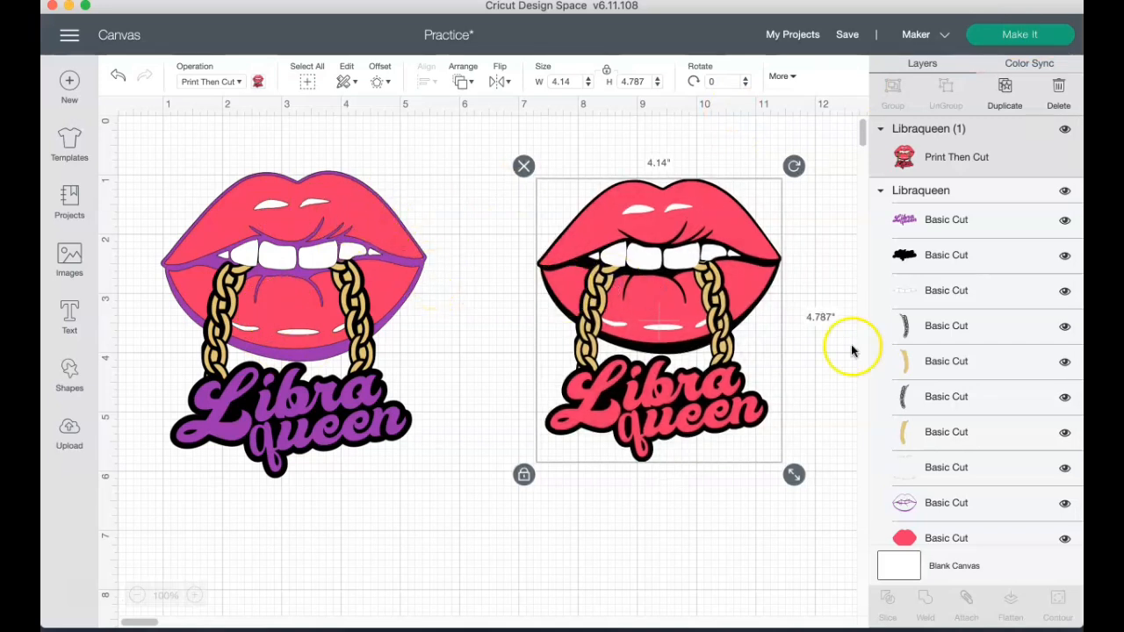
{"action": "left_click", "coordinate": [948, 225]}
{"action": "left_click", "coordinate": [957, 249]}
{"action": "left_click", "coordinate": [970, 303]}
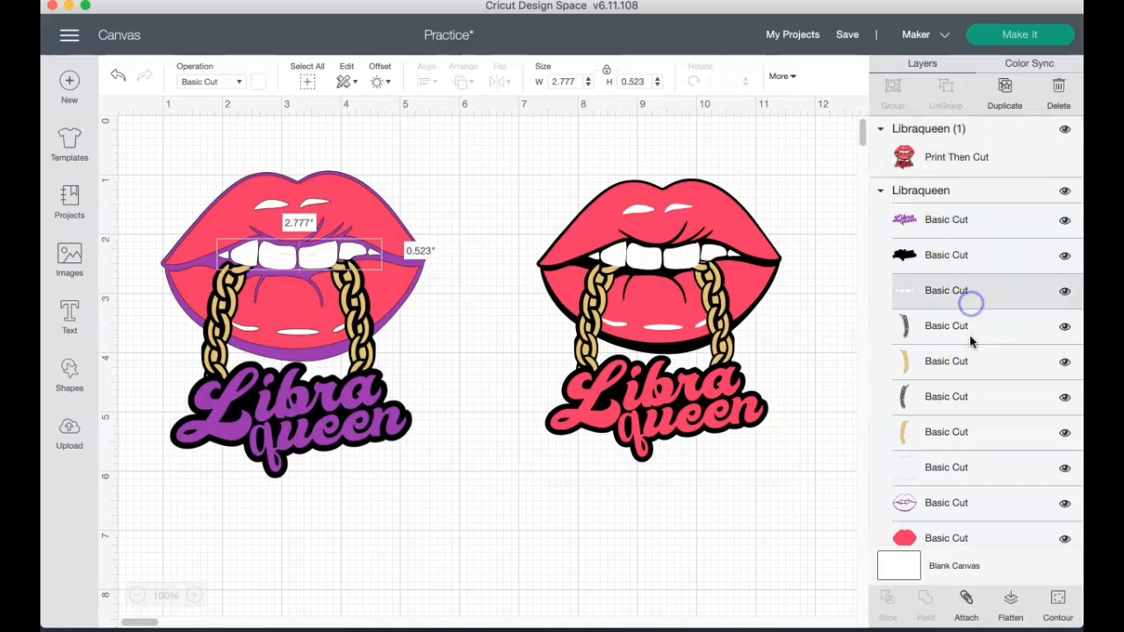
{"action": "left_click", "coordinate": [974, 339]}
{"action": "left_click", "coordinate": [972, 368]}
{"action": "left_click", "coordinate": [976, 406]}
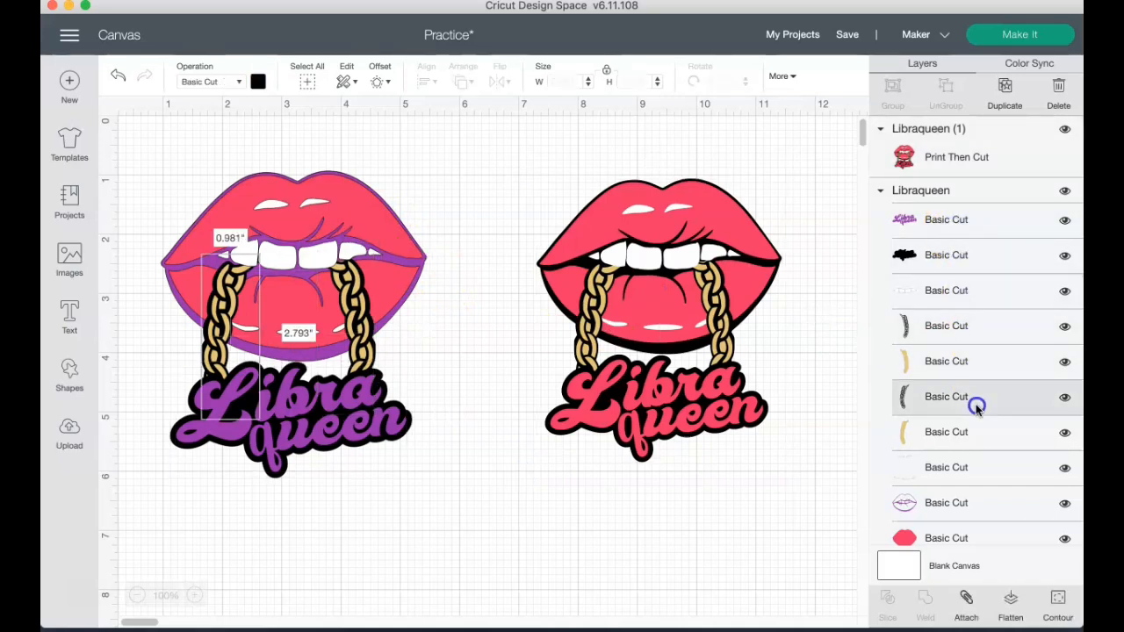
{"action": "left_click", "coordinate": [980, 458]}
Move the Print Then Cut image and the layered image toward each other, leaving a gap of about 0.4 inch.
{"action": "left_click", "coordinate": [726, 202]}
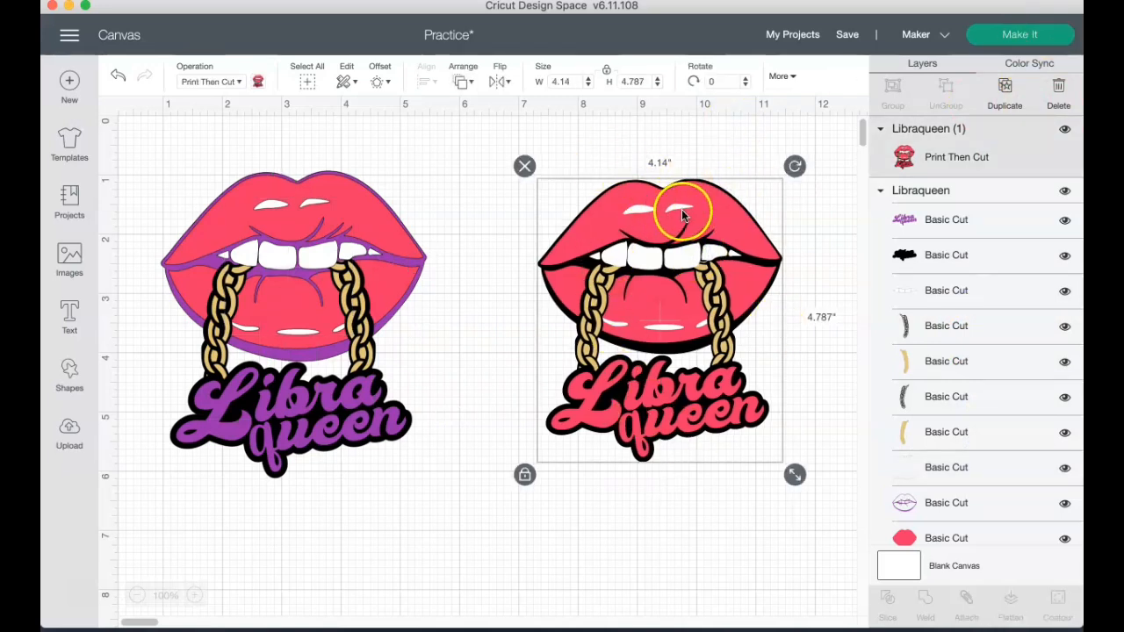
{"action": "left_click_drag", "start_coordinate": [607, 279], "coordinate": [562, 283]}
{"action": "left_click_drag", "start_coordinate": [278, 300], "coordinate": [320, 306]}
{"action": "left_click", "coordinate": [549, 263]}
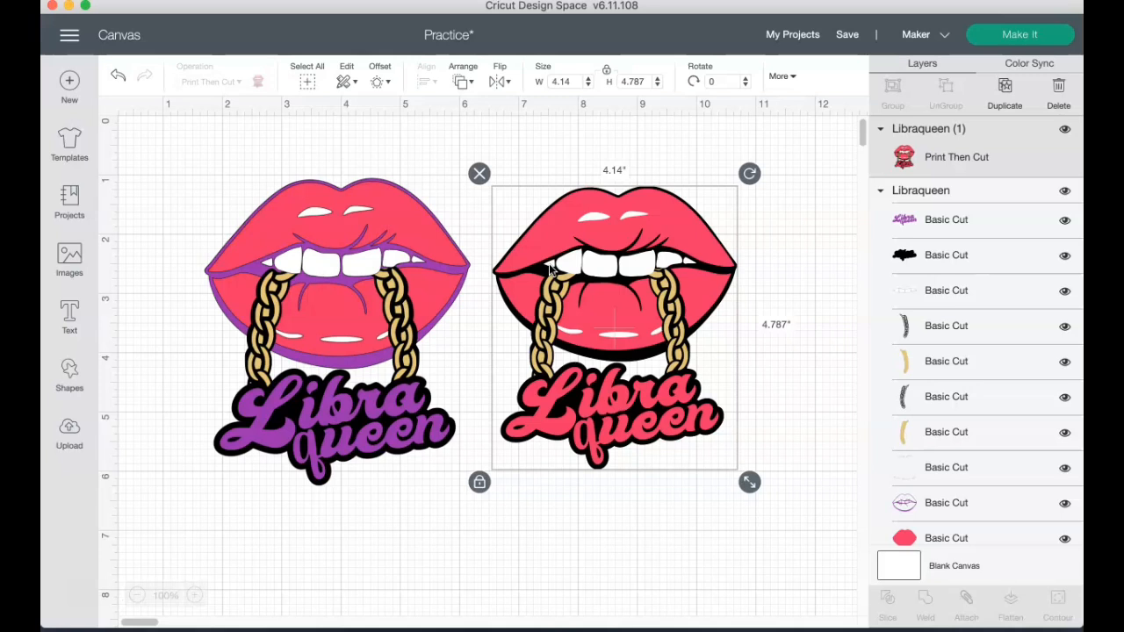
Delete both the Print Then Cut image and the layered Libraqueen image from the canvas.
{"action": "left_click", "coordinate": [305, 304]}
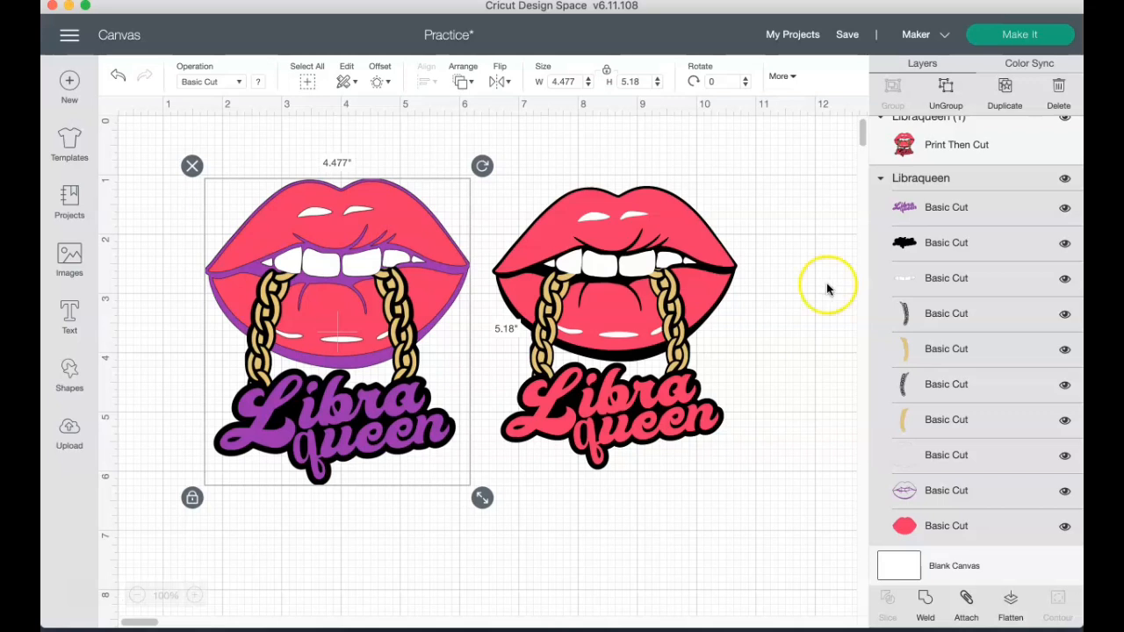
{"action": "left_click", "coordinate": [725, 267]}
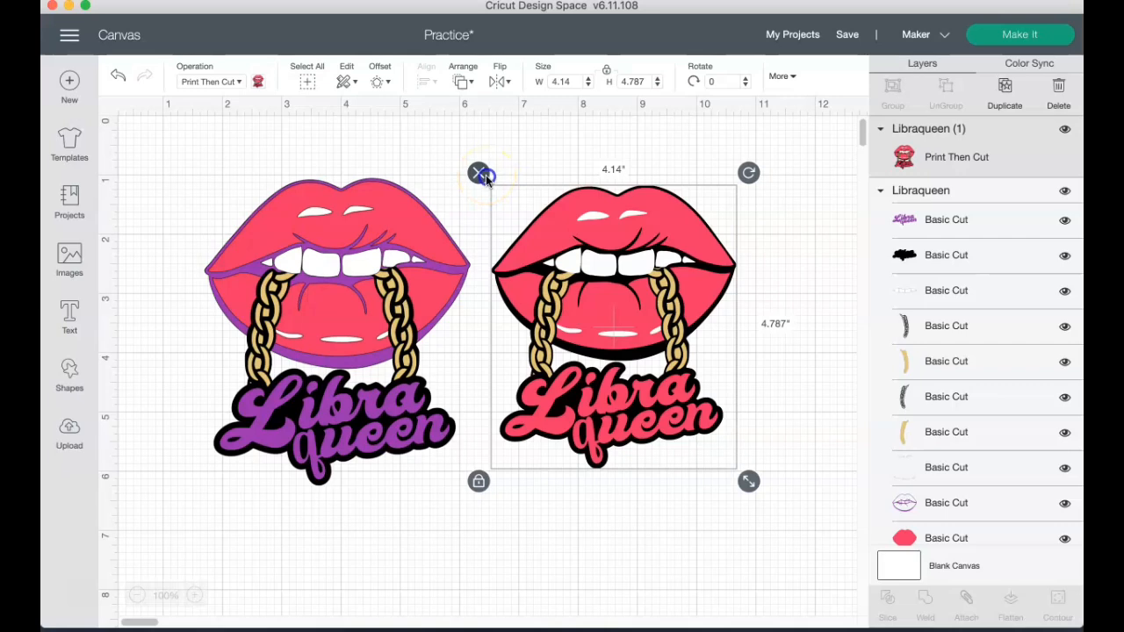
{"action": "left_click", "coordinate": [481, 175]}
{"action": "left_click", "coordinate": [368, 232]}
{"action": "left_click", "coordinate": [191, 166]}
{"action": "left_click", "coordinate": [85, 591]}
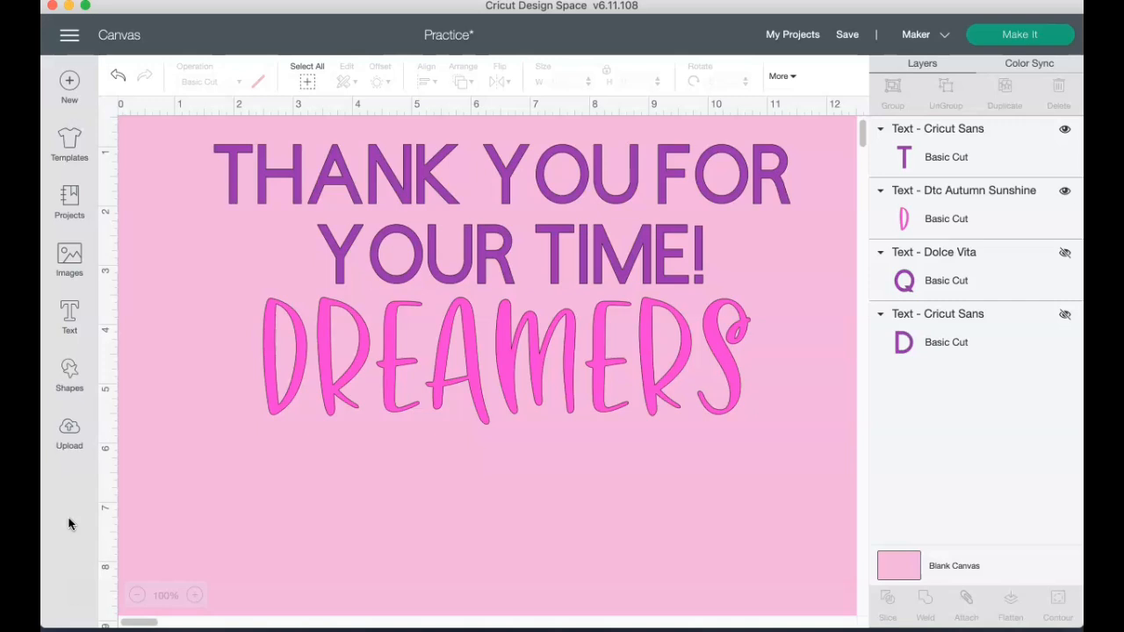
Show the hidden Dolce Vita "QUEEN DREAMERS" text, the bottommost Cricut Sans text and the "I LOVE YOU!" text on the canvas.
{"action": "left_click", "coordinate": [1065, 255]}
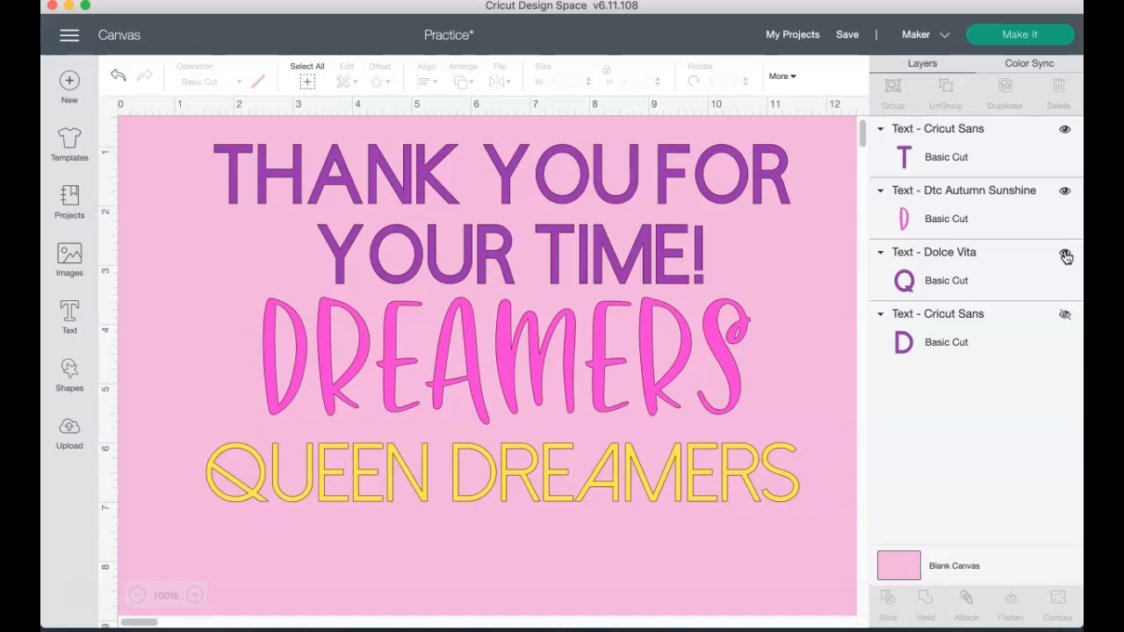
{"action": "left_click", "coordinate": [1065, 314]}
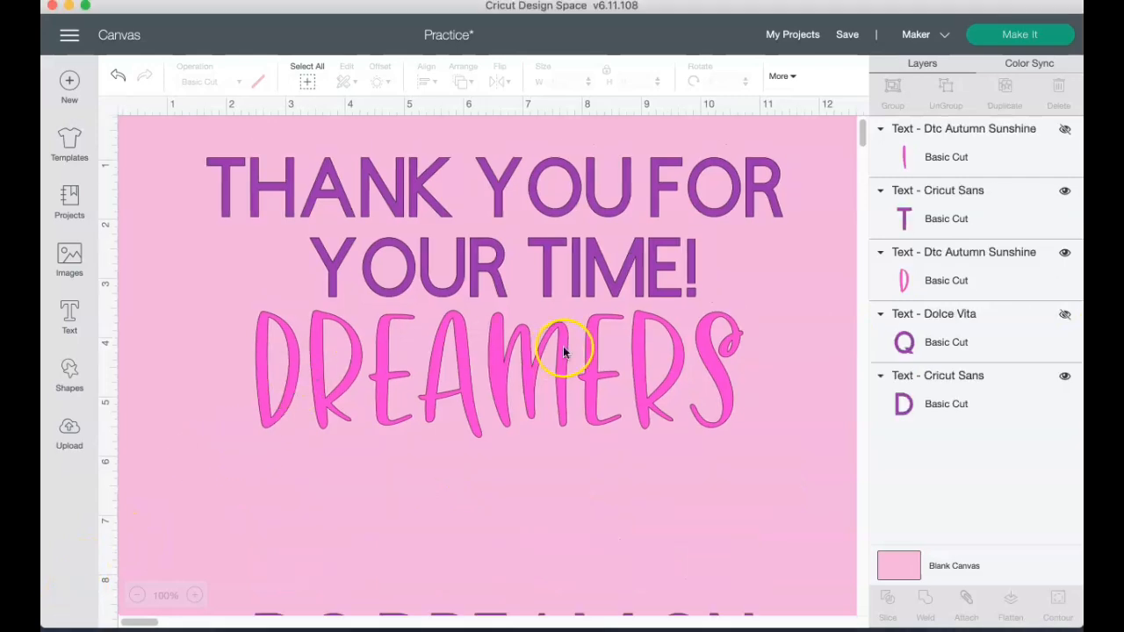
{"action": "left_click", "coordinate": [1064, 130]}
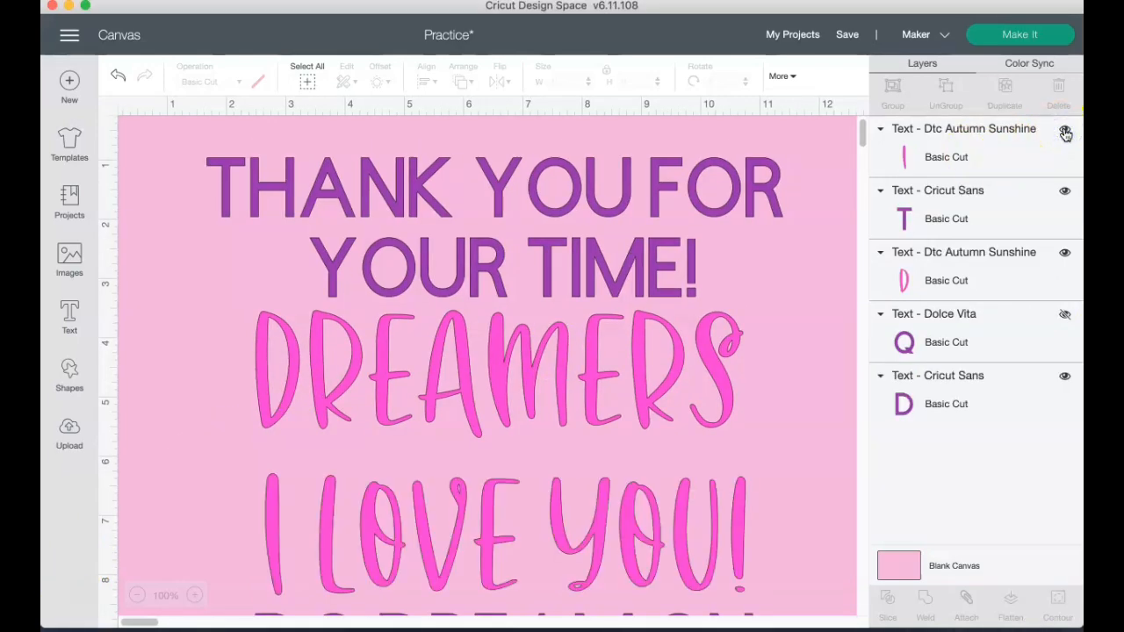